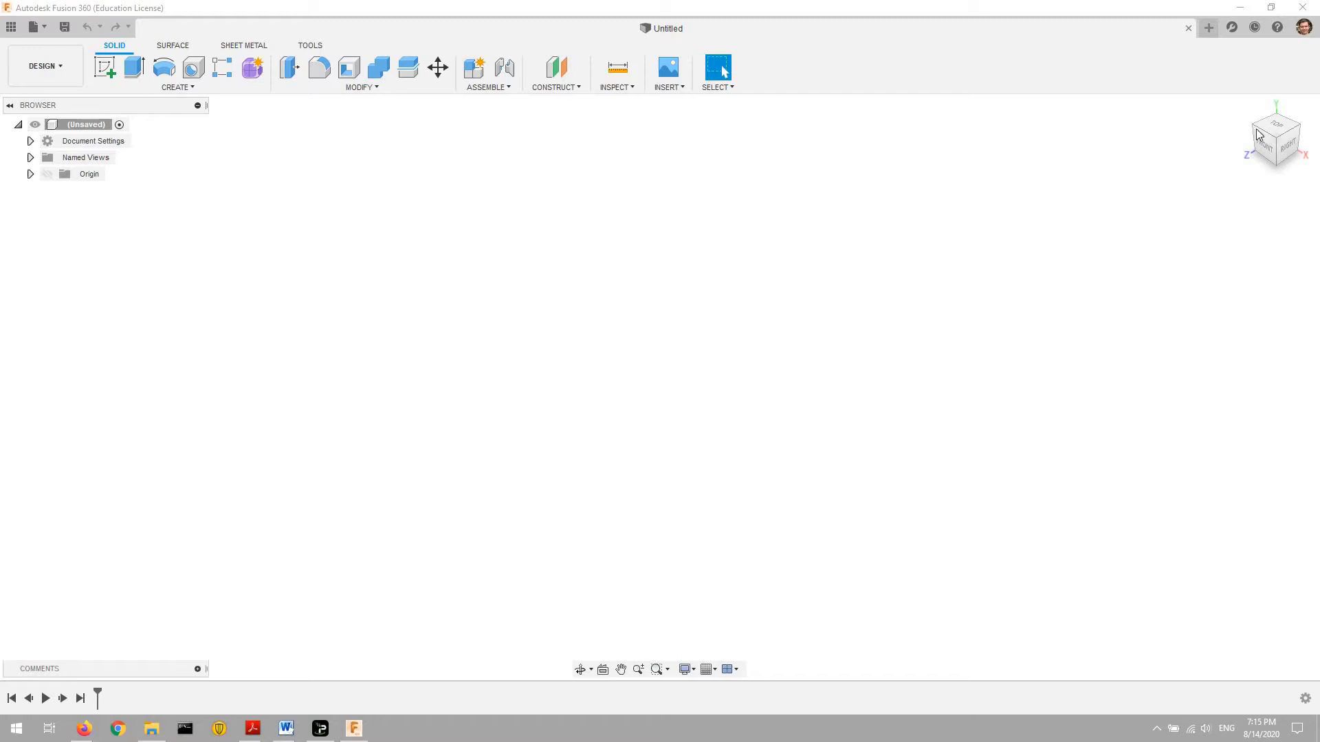
pyautogui.moveTo(1276, 156)
pyautogui.mouseDown()
pyautogui.moveTo(1277, 138)
pyautogui.moveTo(1270, 166)
pyautogui.moveTo(1287, 139)
pyautogui.moveTo(1271, 138)
pyautogui.moveTo(1276, 158)
pyautogui.mouseUp()
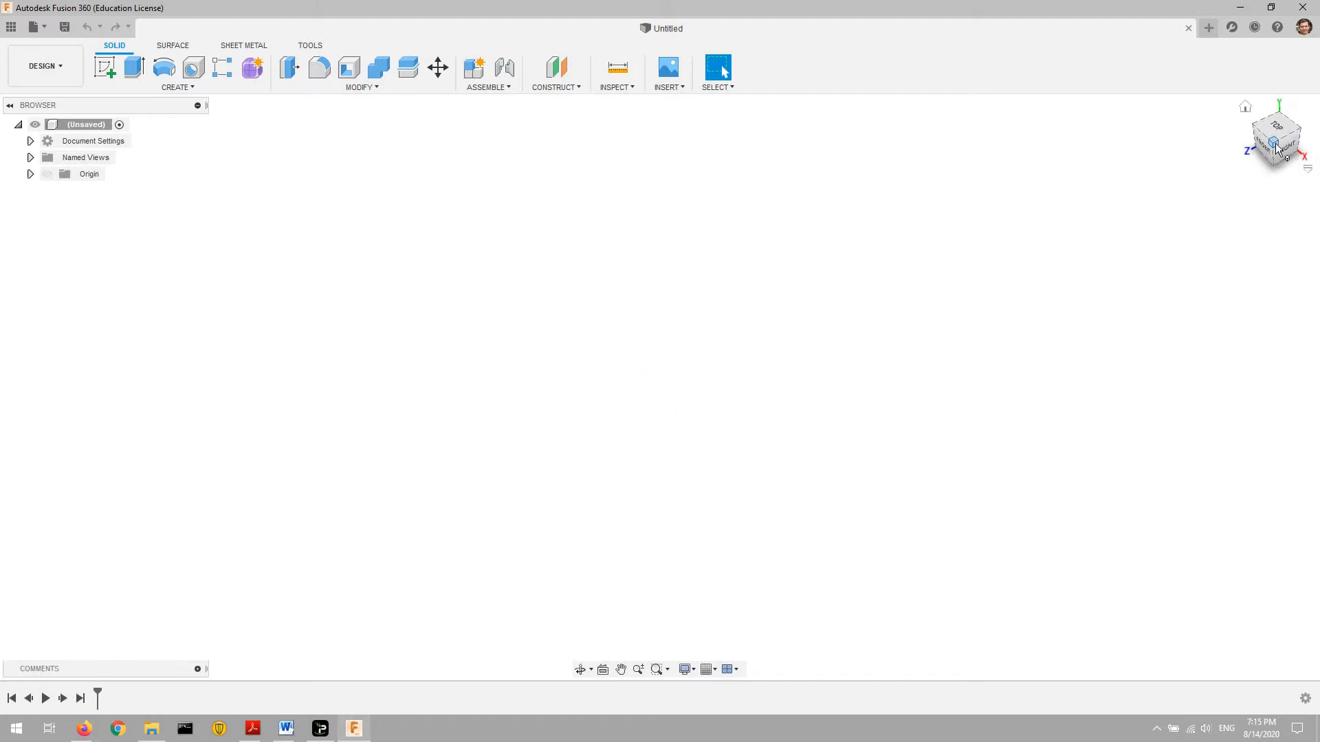
pyautogui.click(1276, 138)
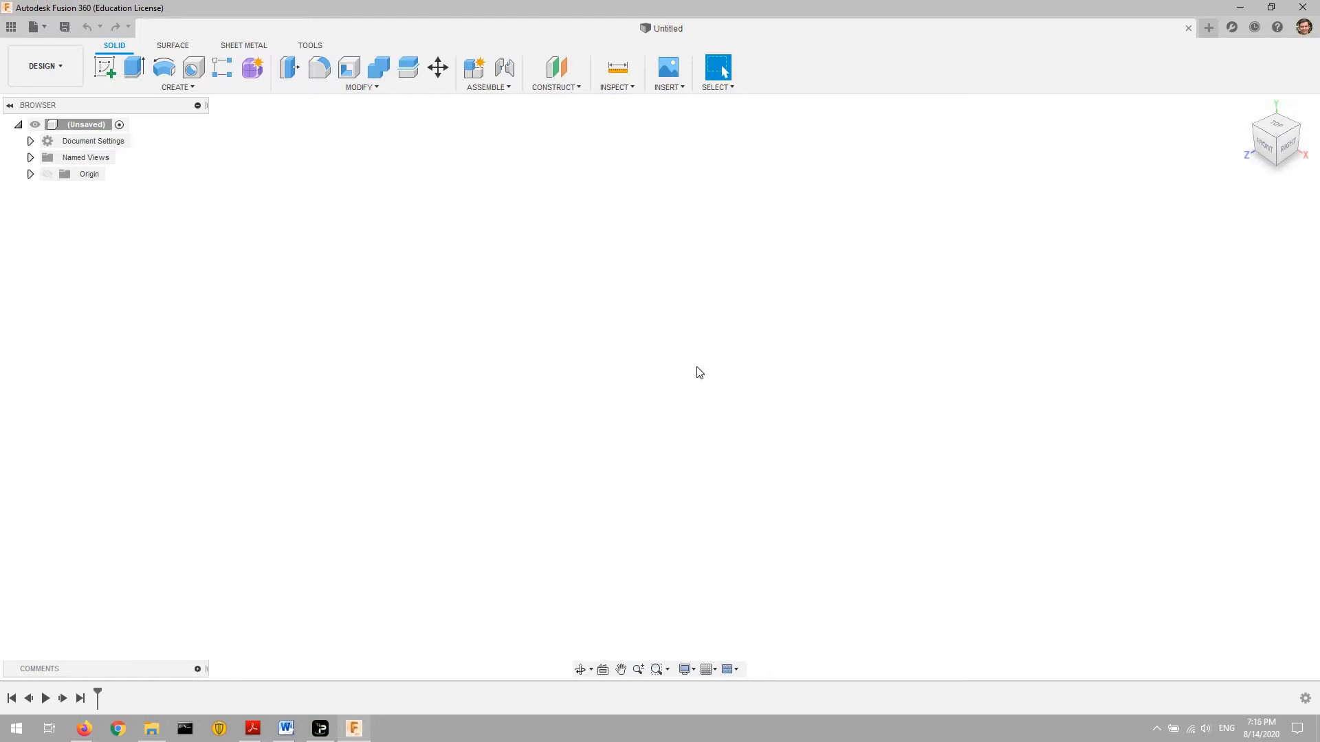
pyautogui.moveTo(697, 366); pyautogui.dragTo(788, 312, button='middle')
pyautogui.press('Escape')
# - Open three additional blank designs and close them again, keeping the original untitled design
pyautogui.click(1209, 28)
pyautogui.click(1209, 28)
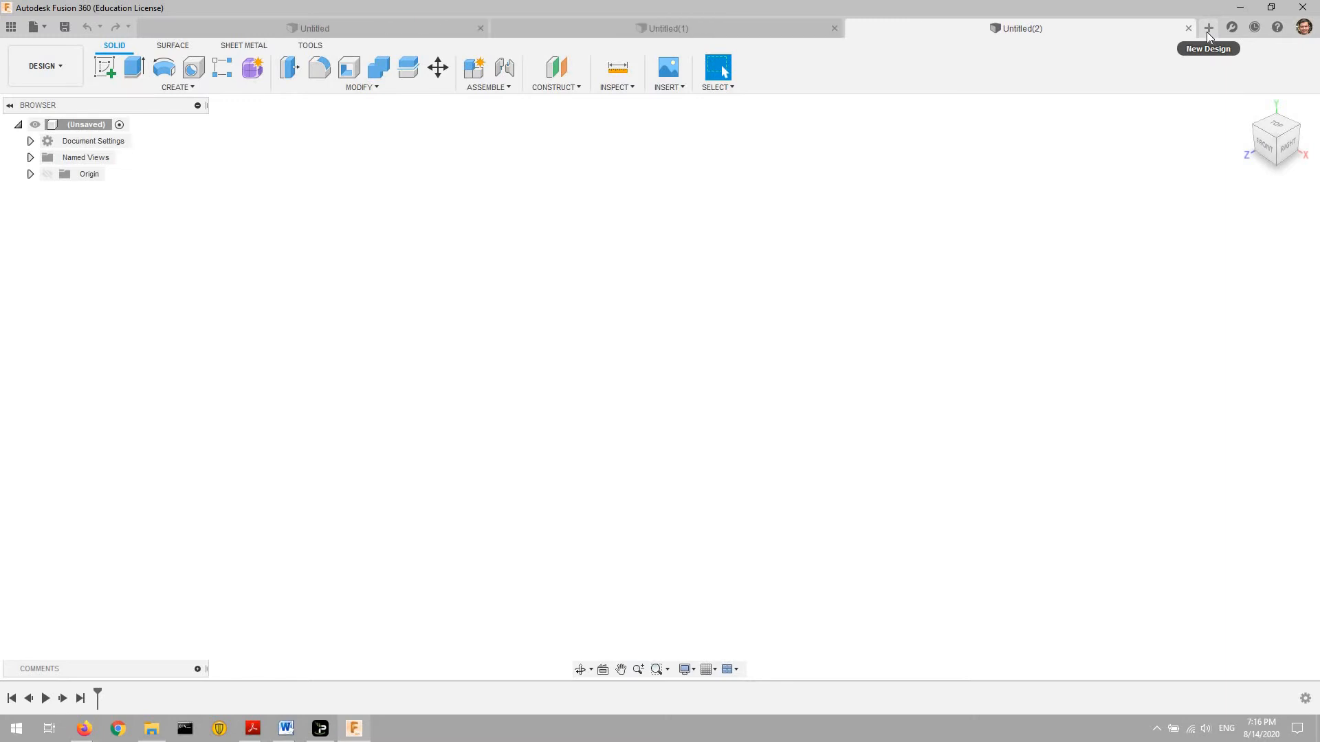
pyautogui.click(1208, 29)
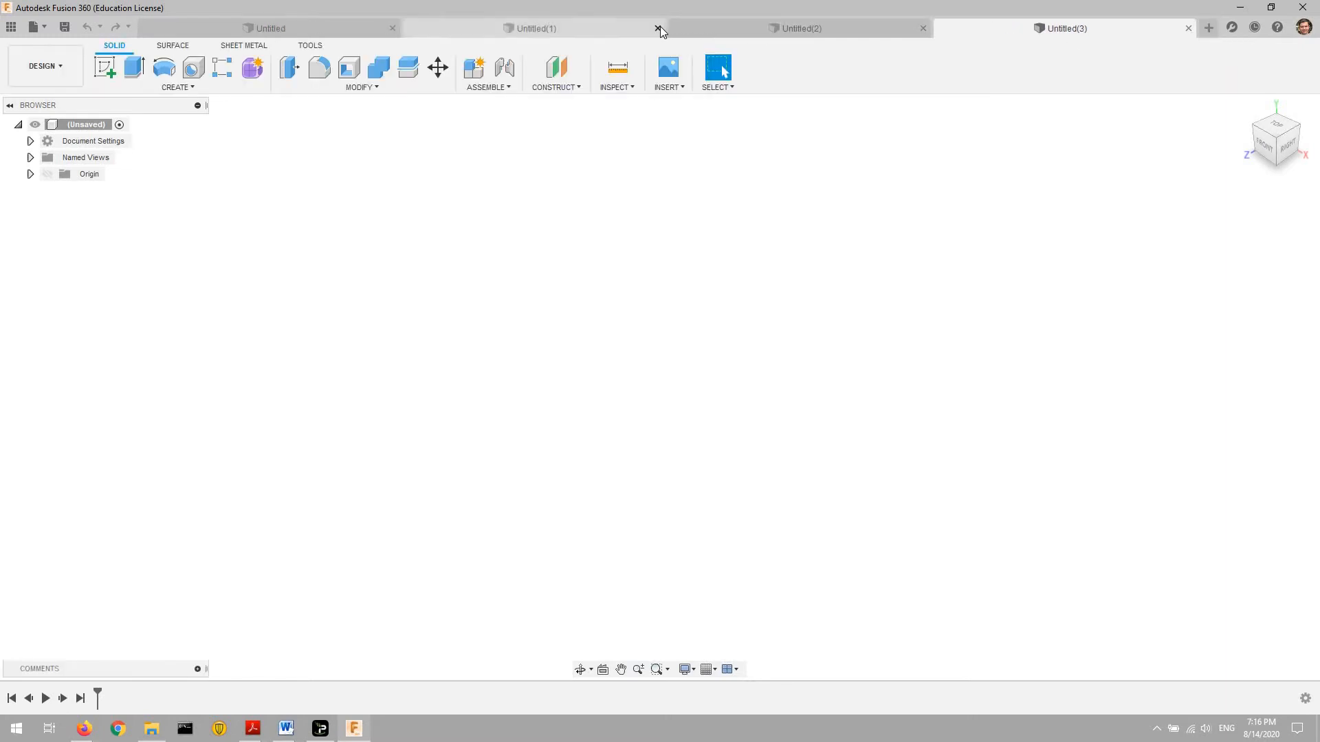
pyautogui.click(657, 29)
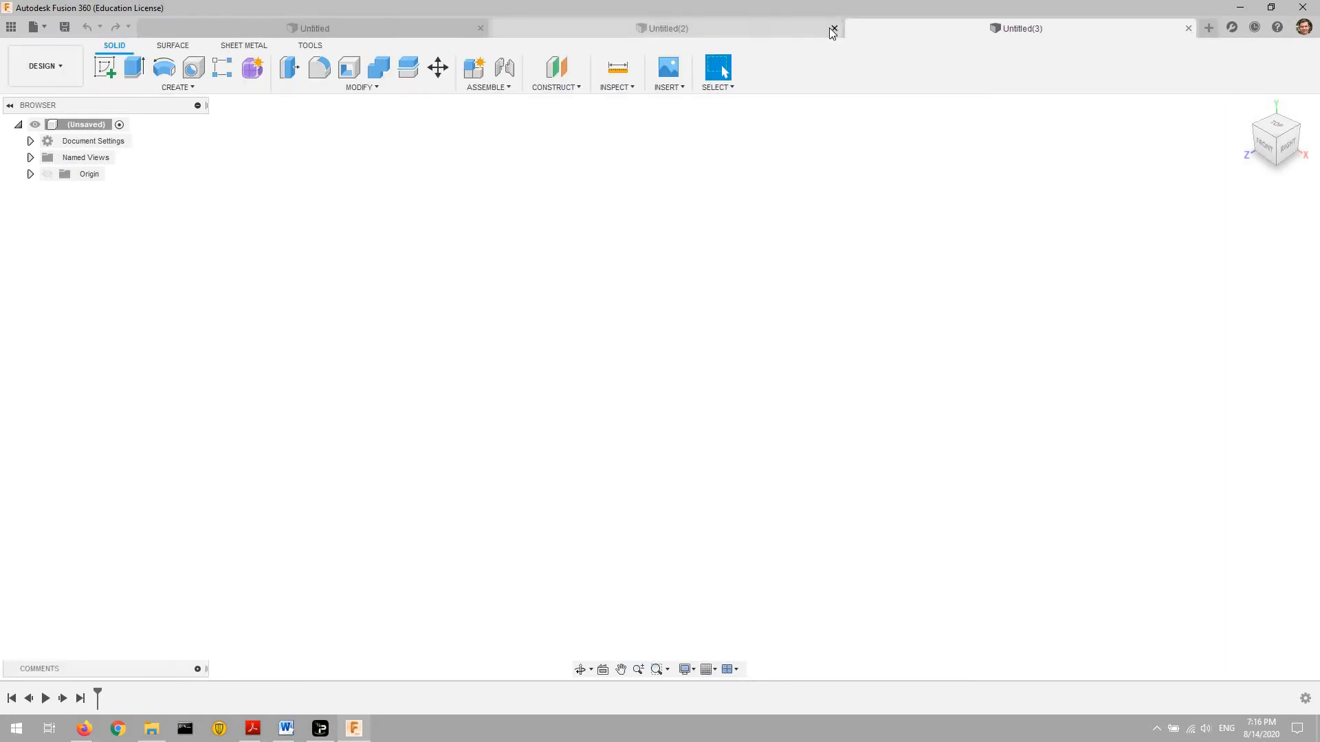
pyautogui.click(833, 29)
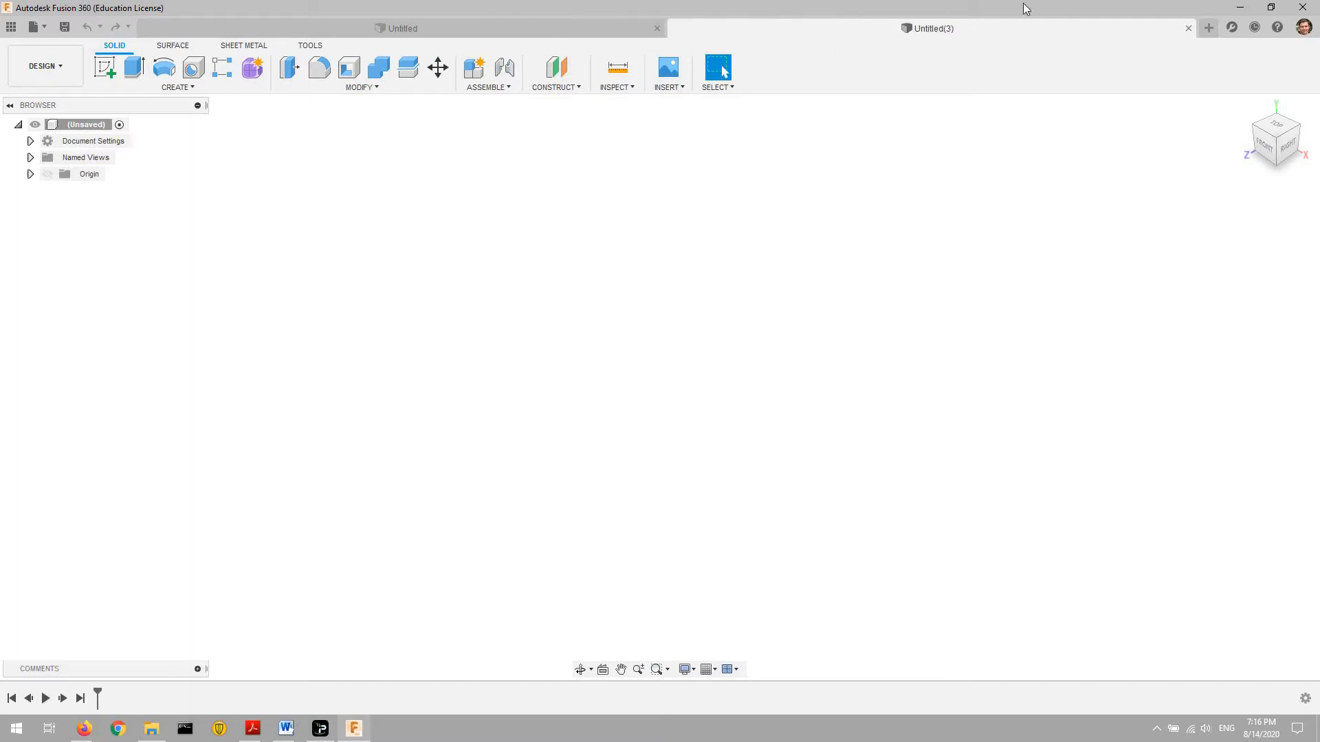
pyautogui.click(1188, 28)
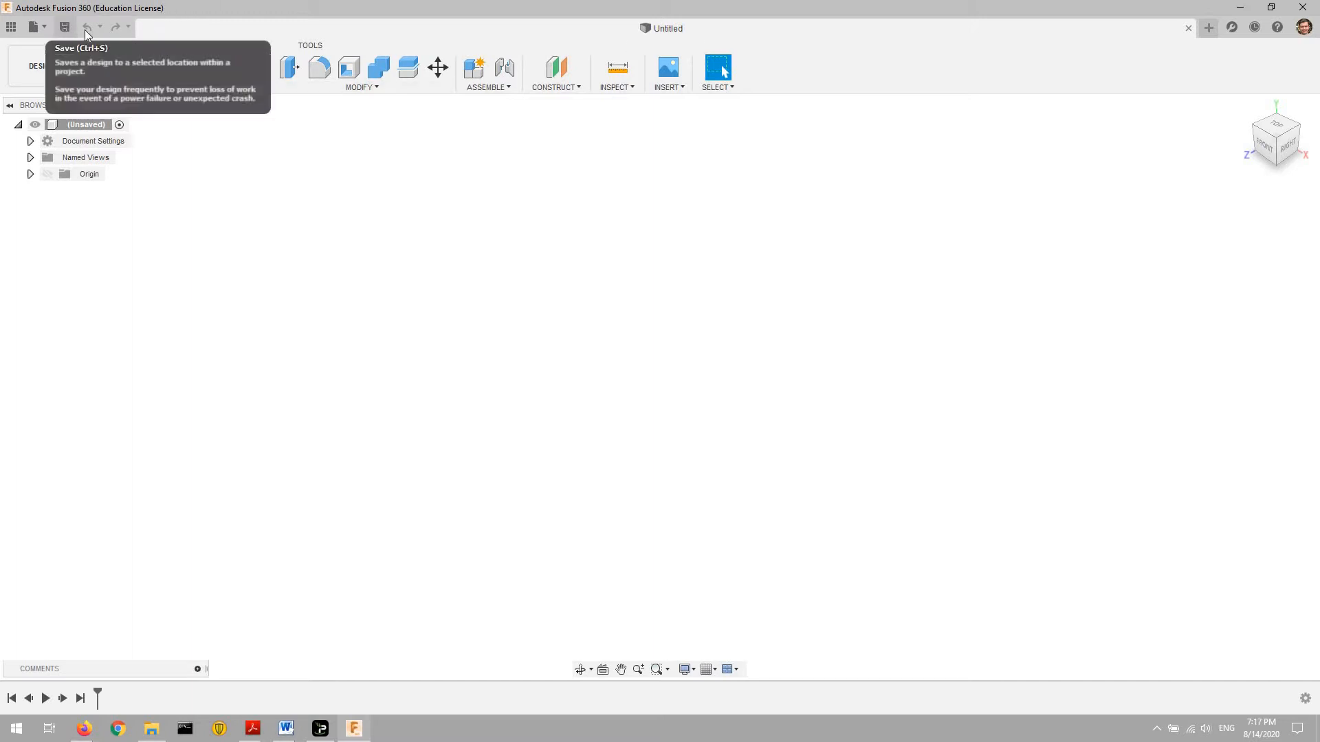
pyautogui.click(47, 26)
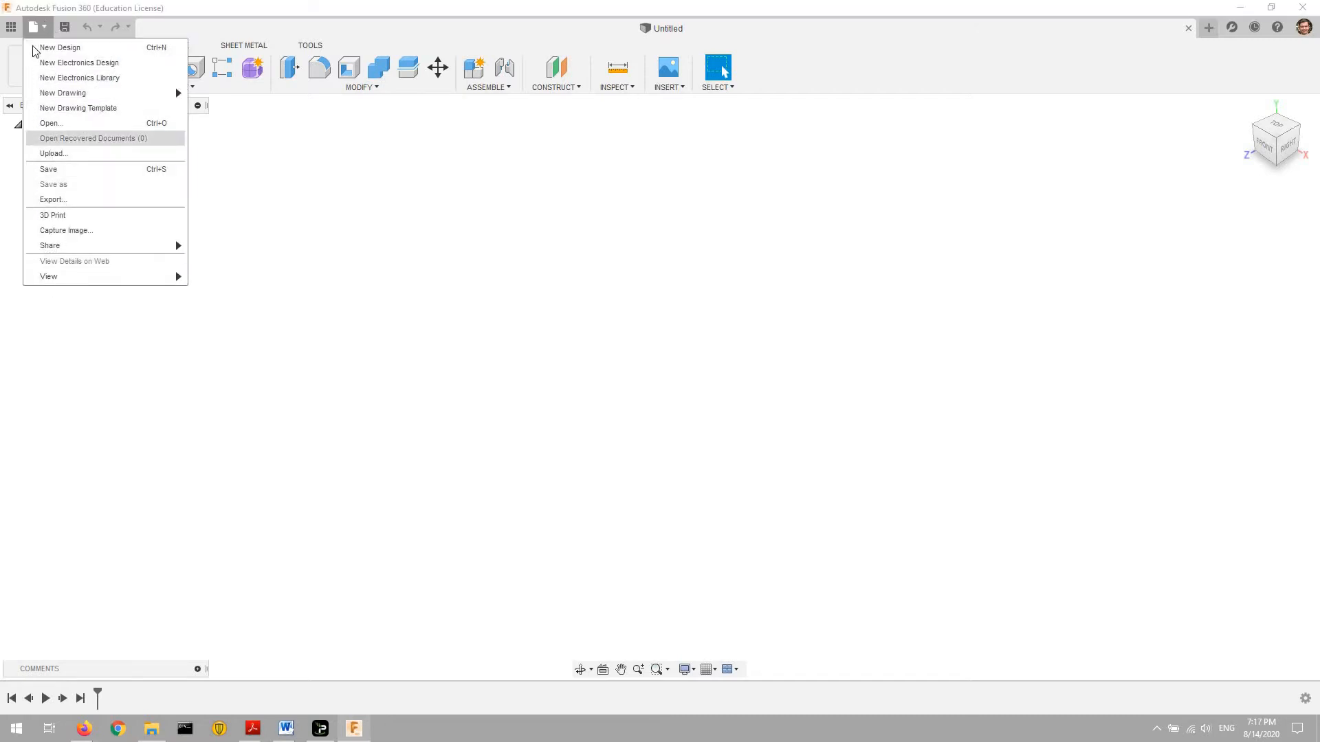
pyautogui.click(43, 28)
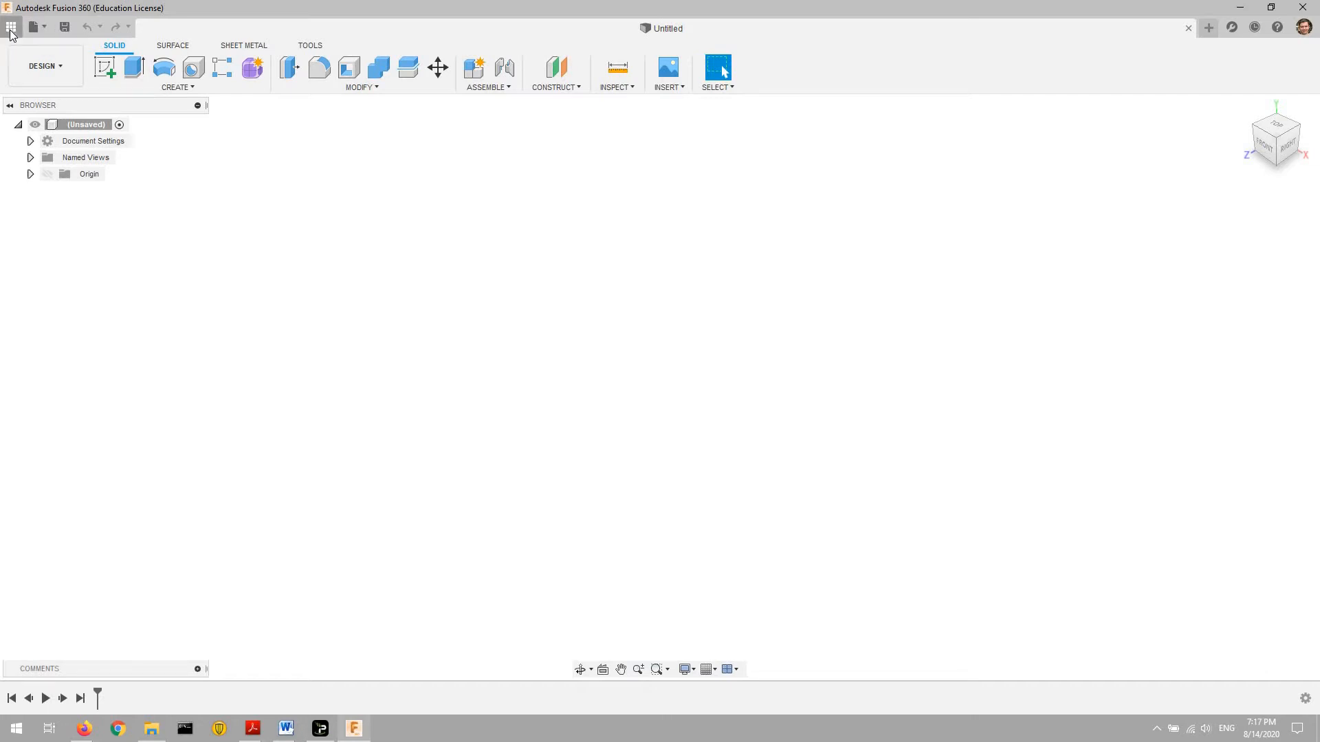
# - Browse the CAD Training folder of the 2019-2020 project, then close the project data view
pyautogui.click(11, 27)
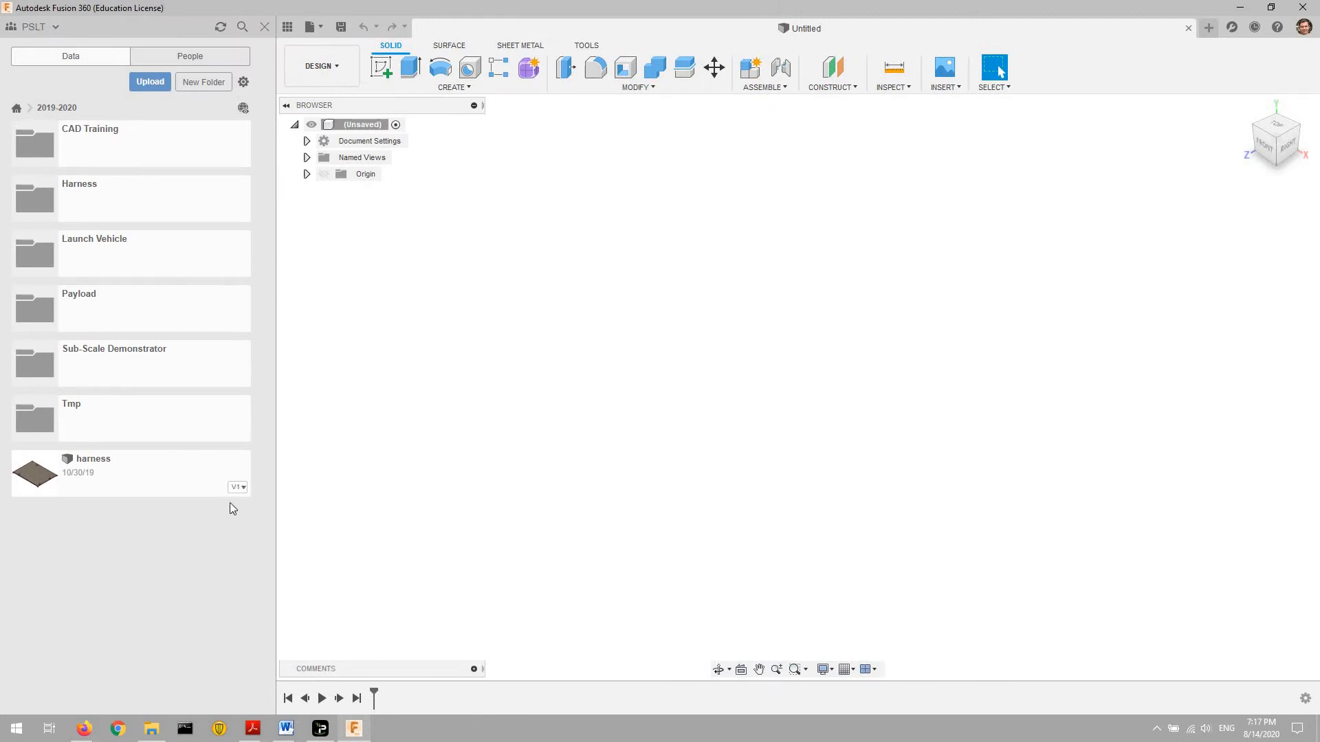
pyautogui.click(119, 147)
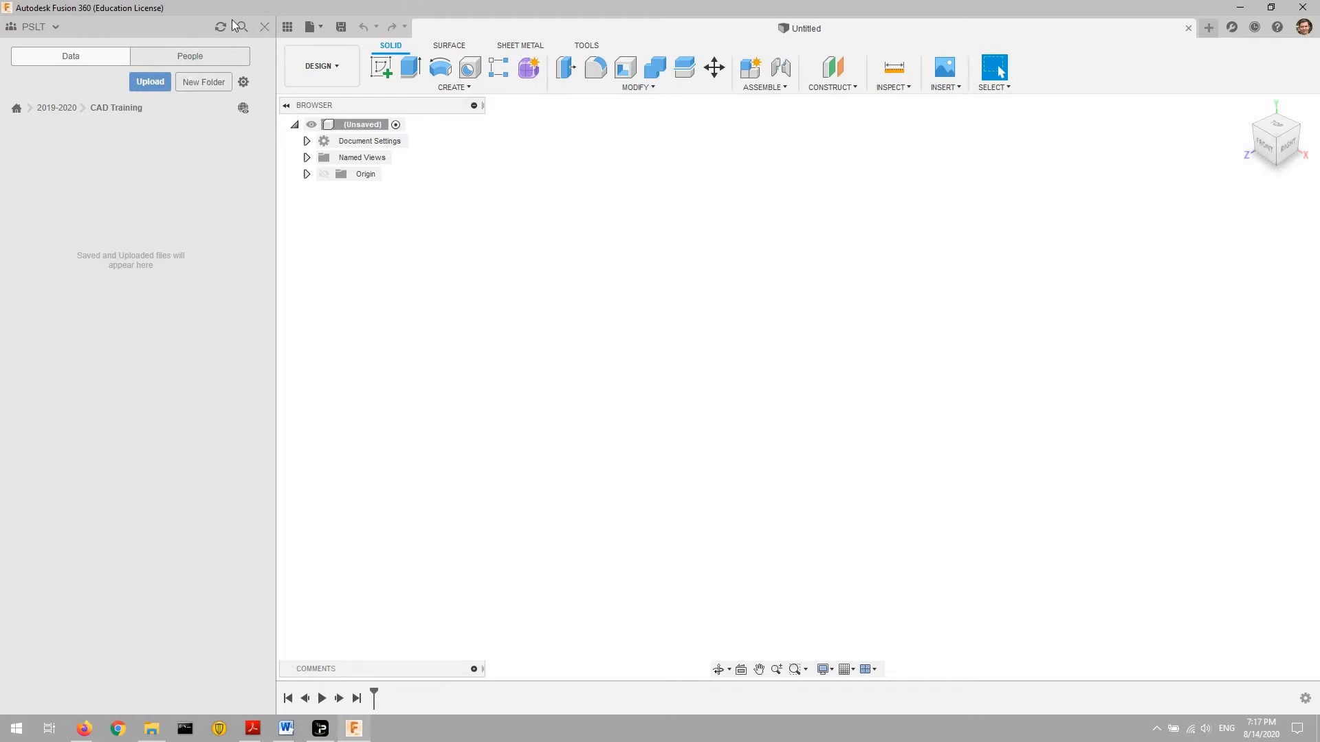
pyautogui.click(265, 25)
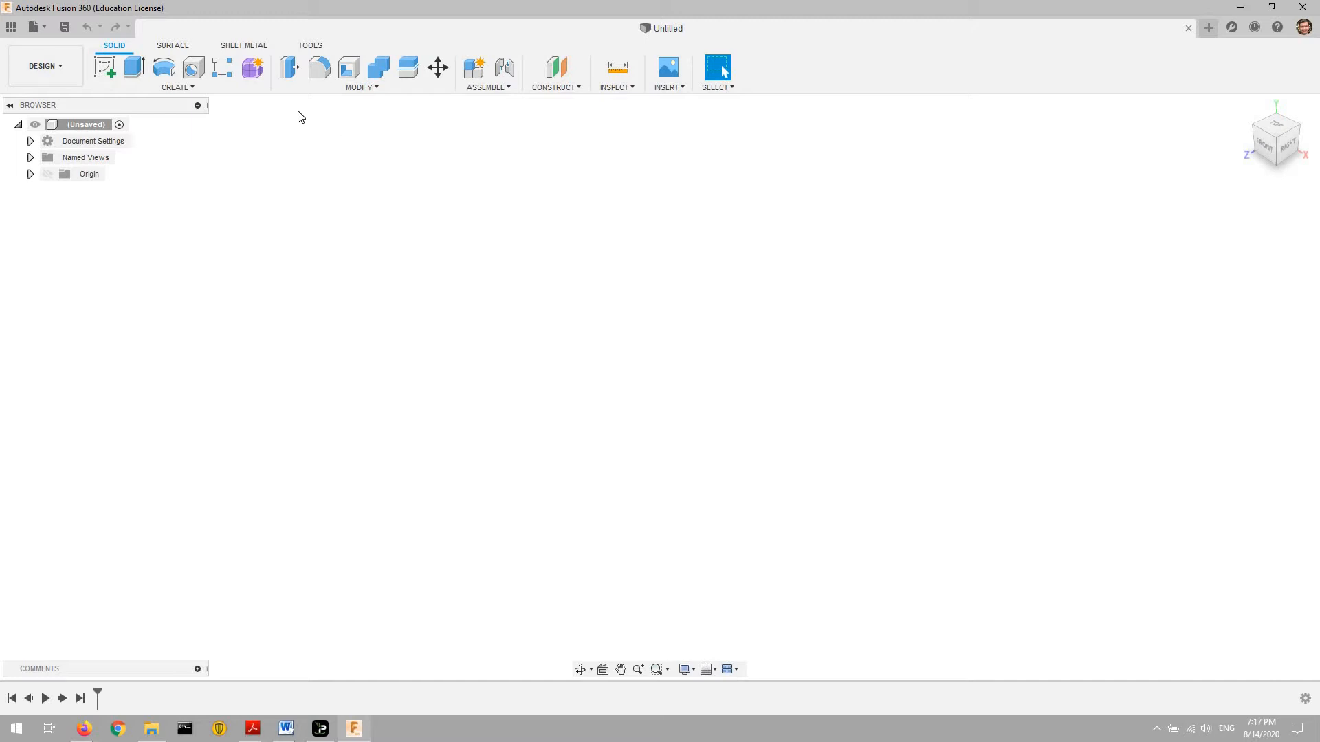
pyautogui.click(53, 71)
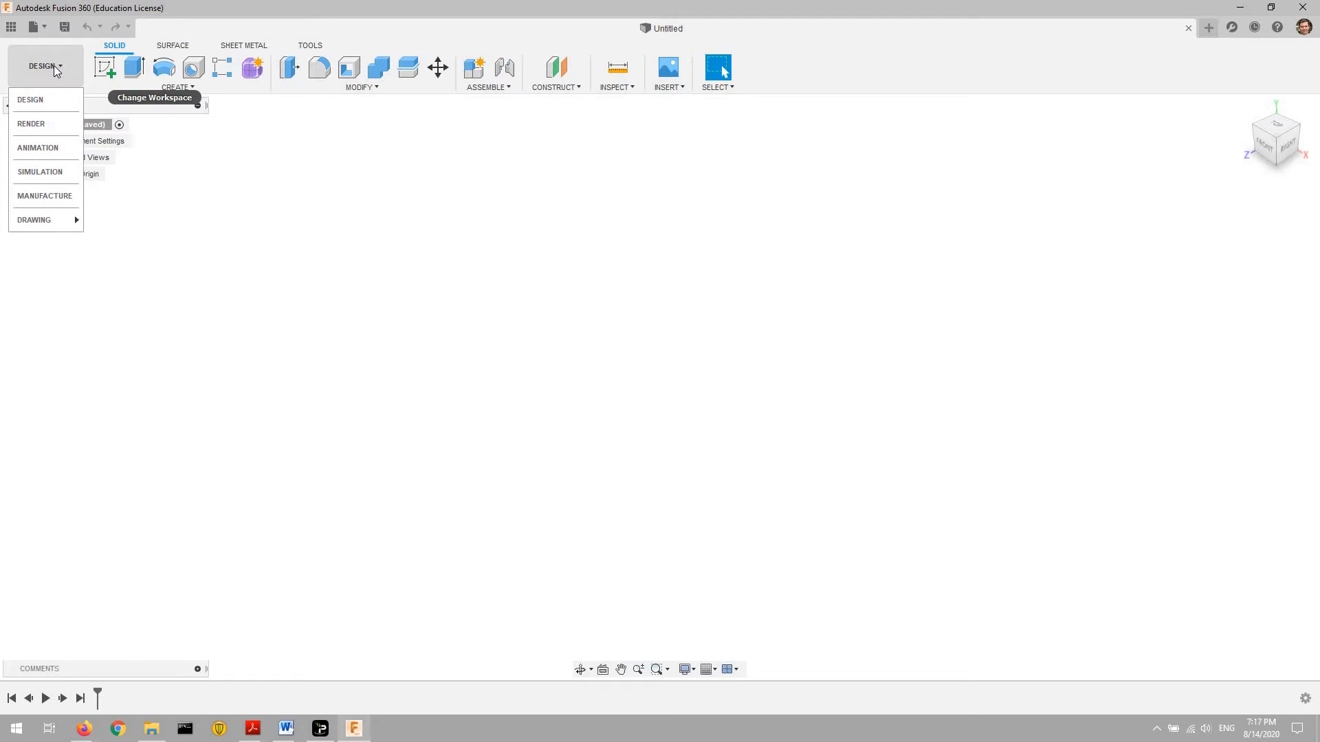
pyautogui.click(55, 67)
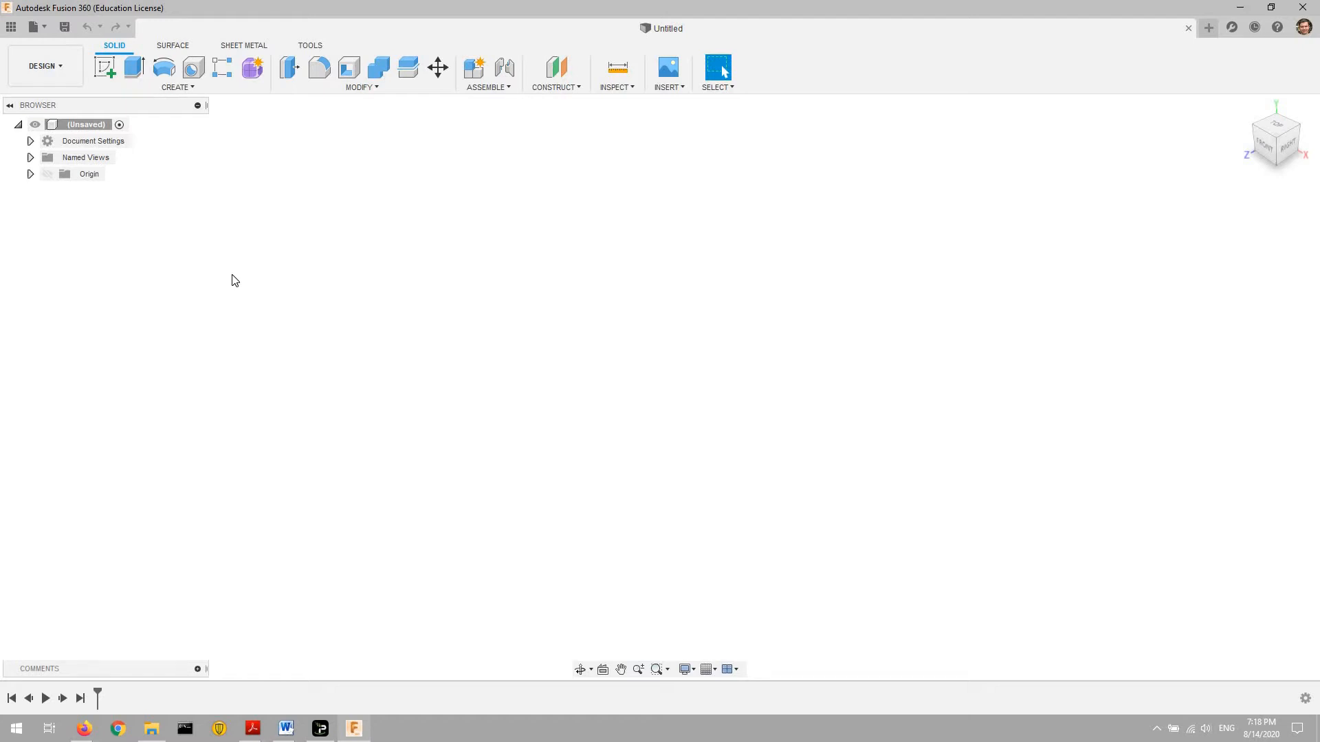
# - Start a sketch on the horizontal origin plane and draw two concentric circles at the origin, about 8 in and 7.28 in in diameter
pyautogui.click(98, 65)
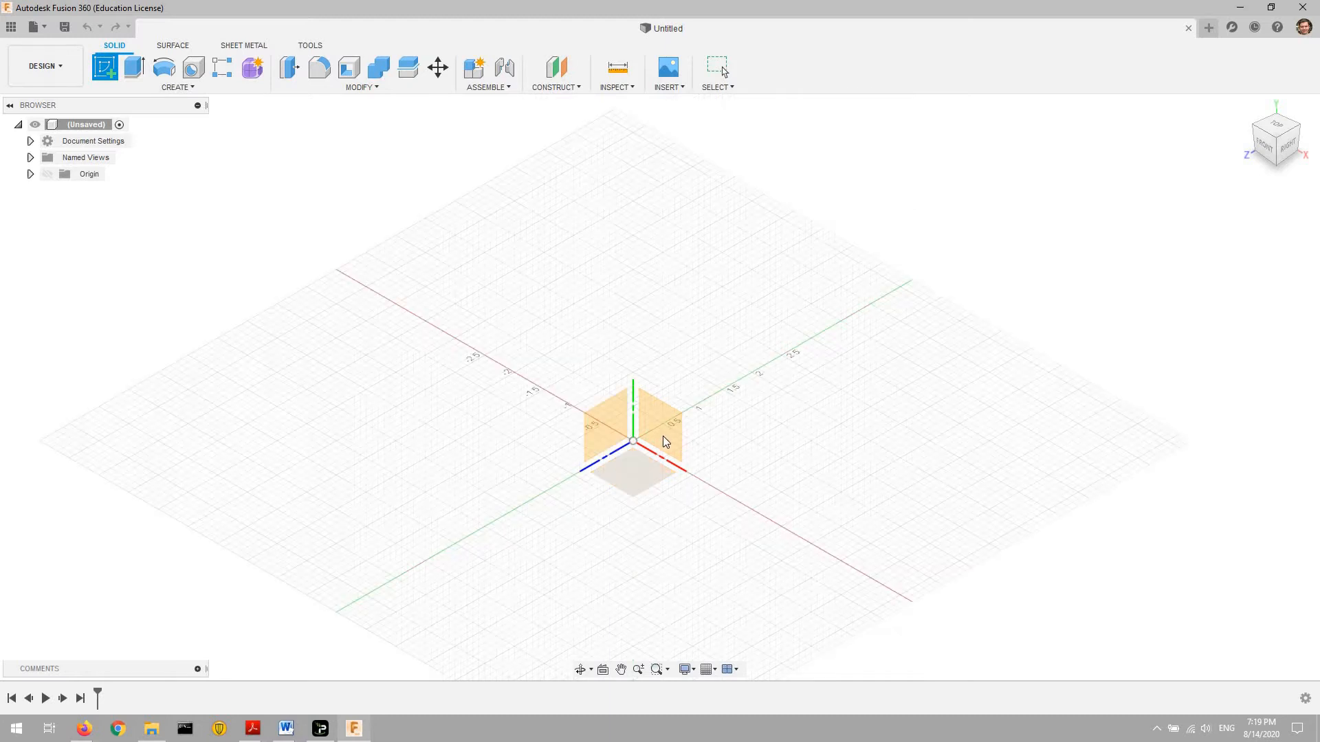
pyautogui.click(633, 471)
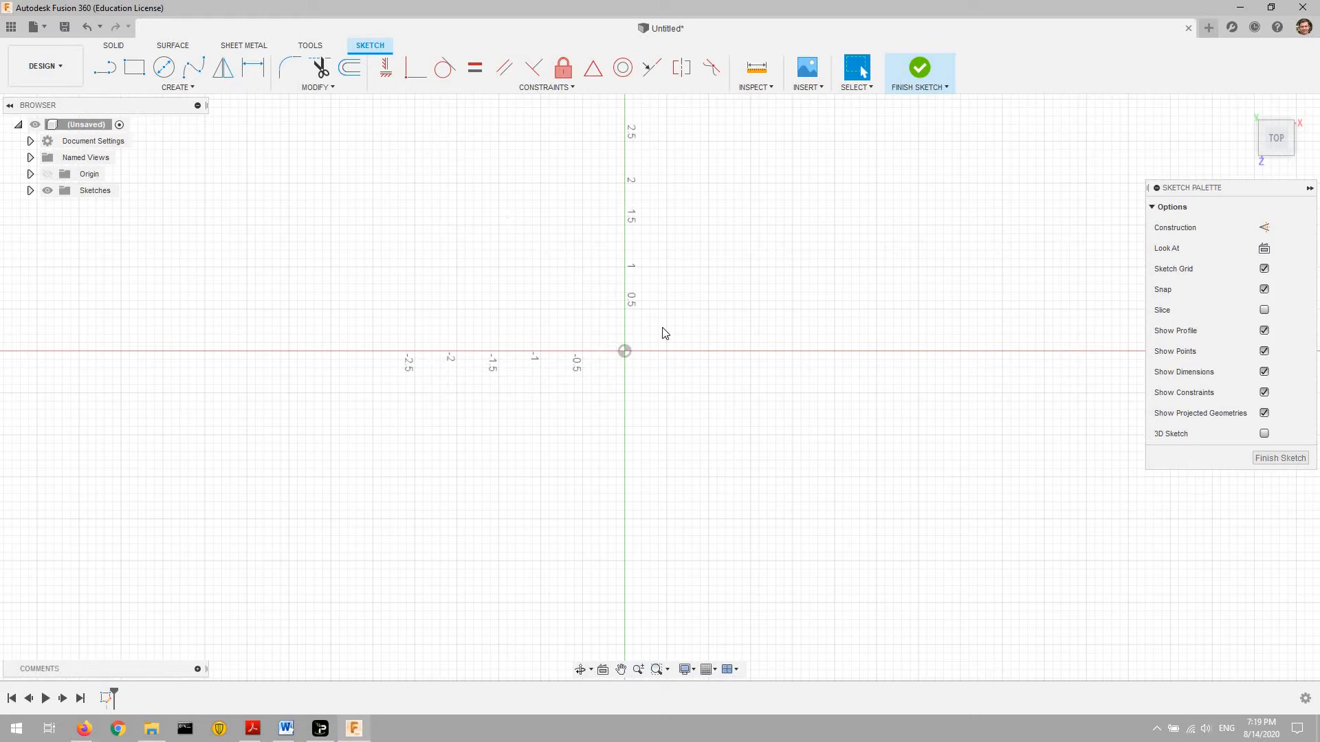
pyautogui.scroll(-3, 661, 333)
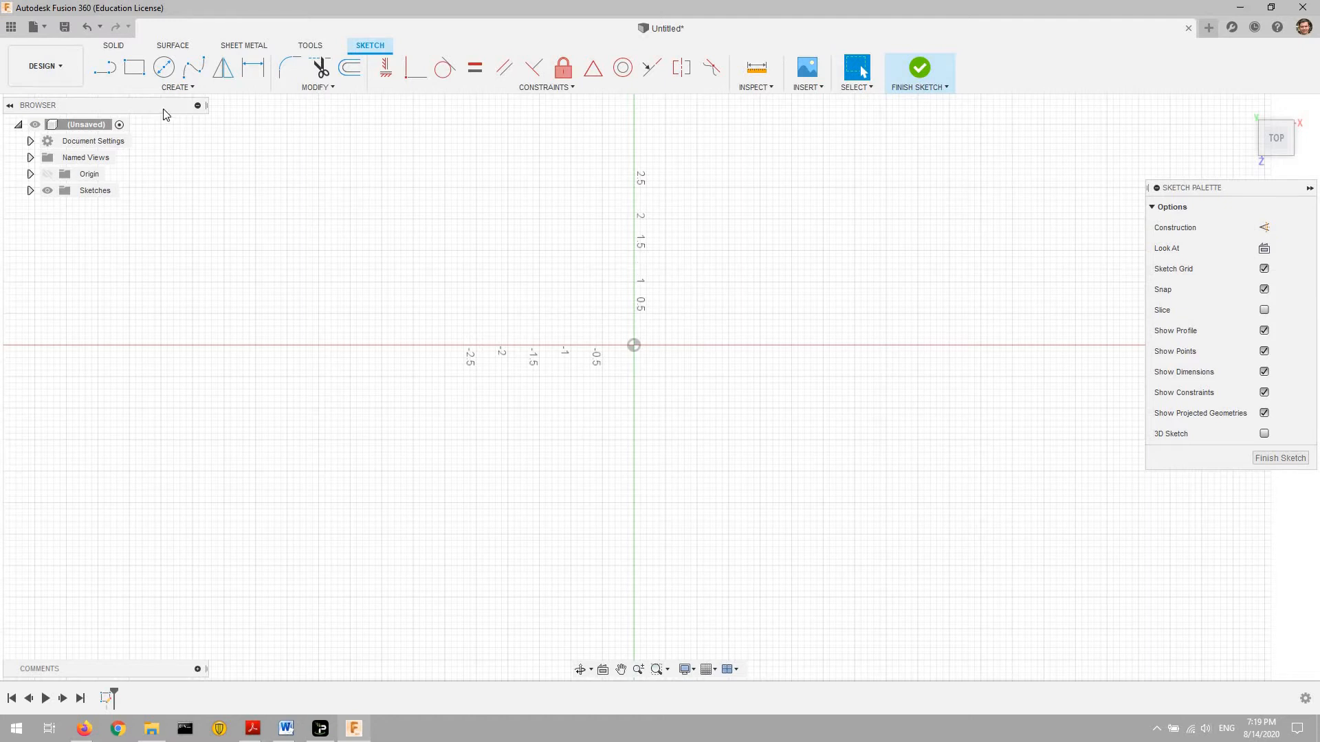
pyautogui.click(176, 67)
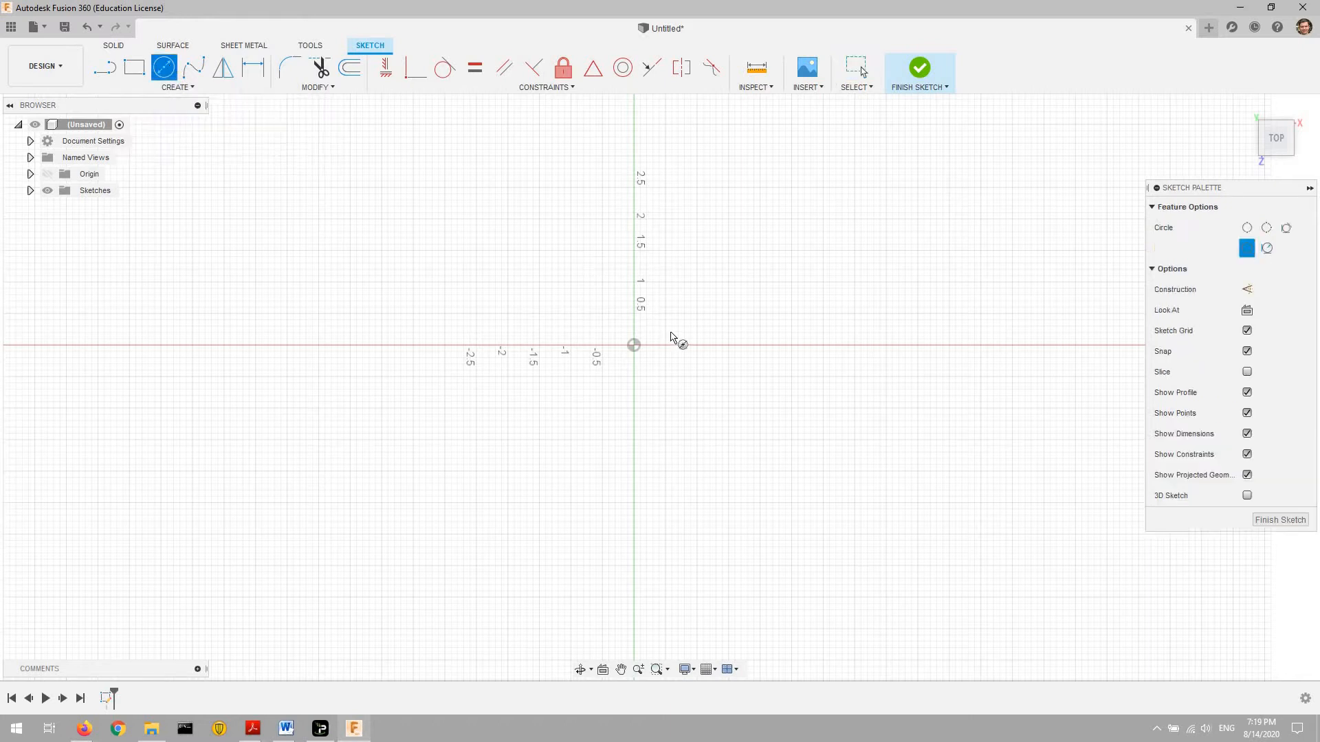
pyautogui.click(838, 199)
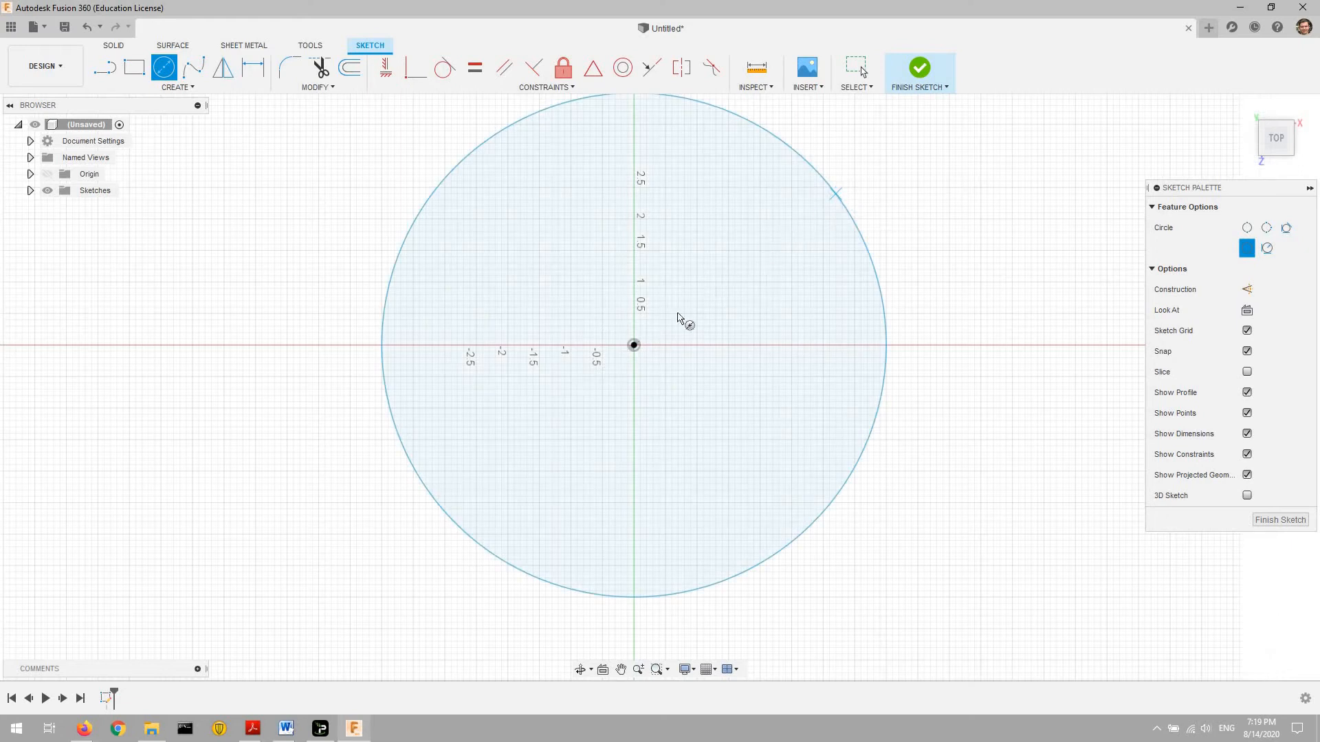
pyautogui.click(646, 343)
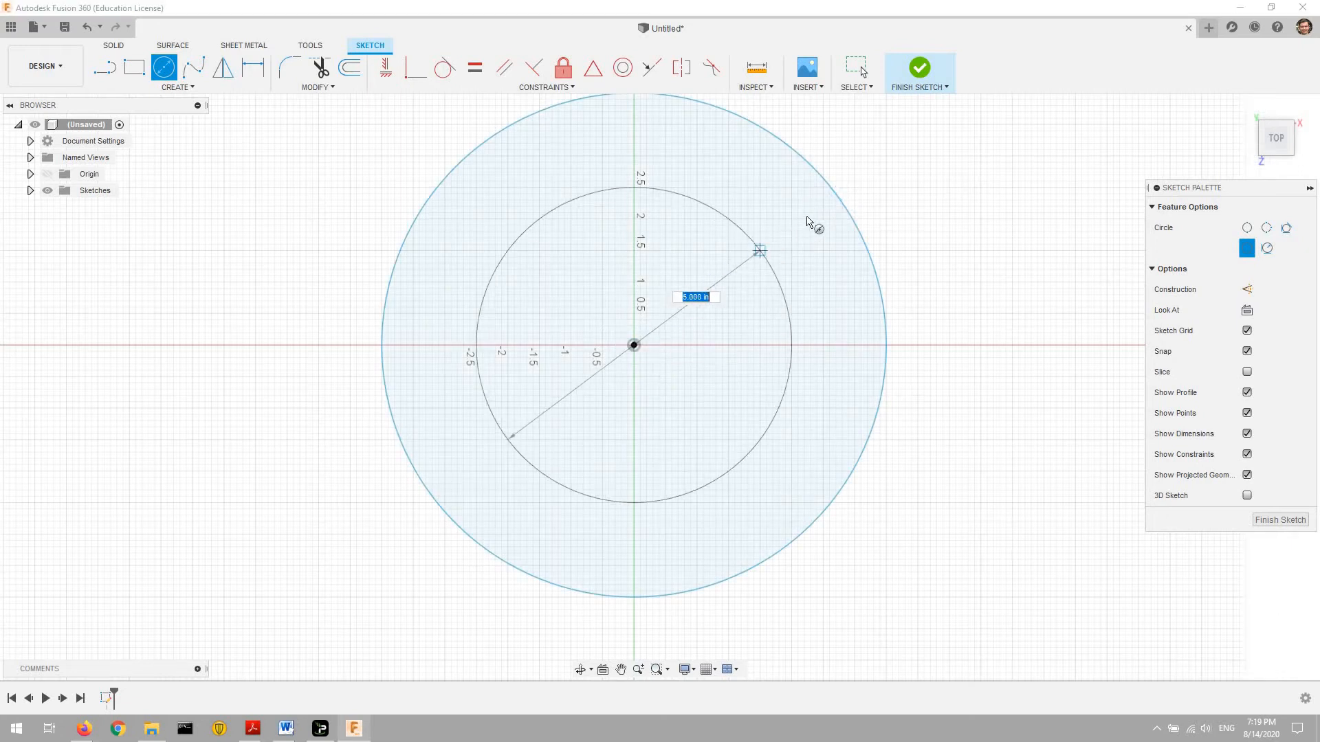
pyautogui.click(827, 215)
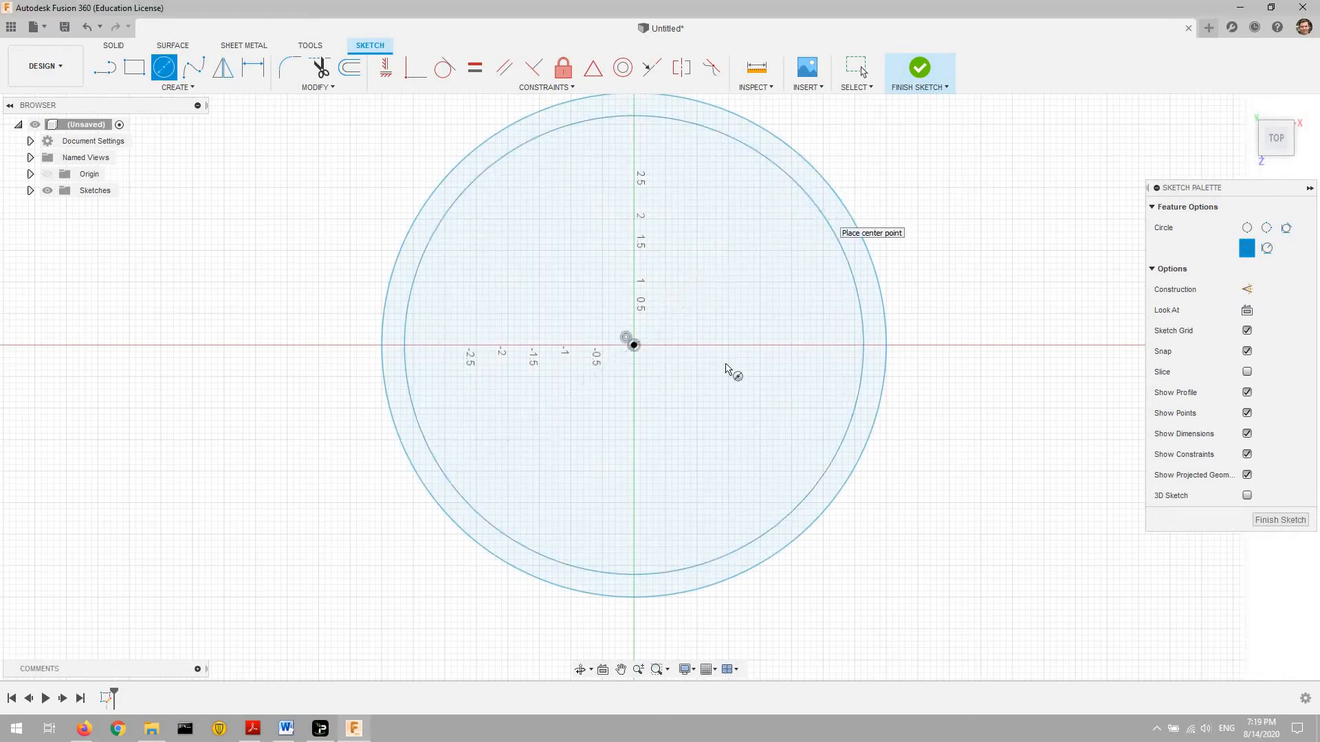
# - Dimension the outer circle's diameter to 6.17 in
pyautogui.press('d')
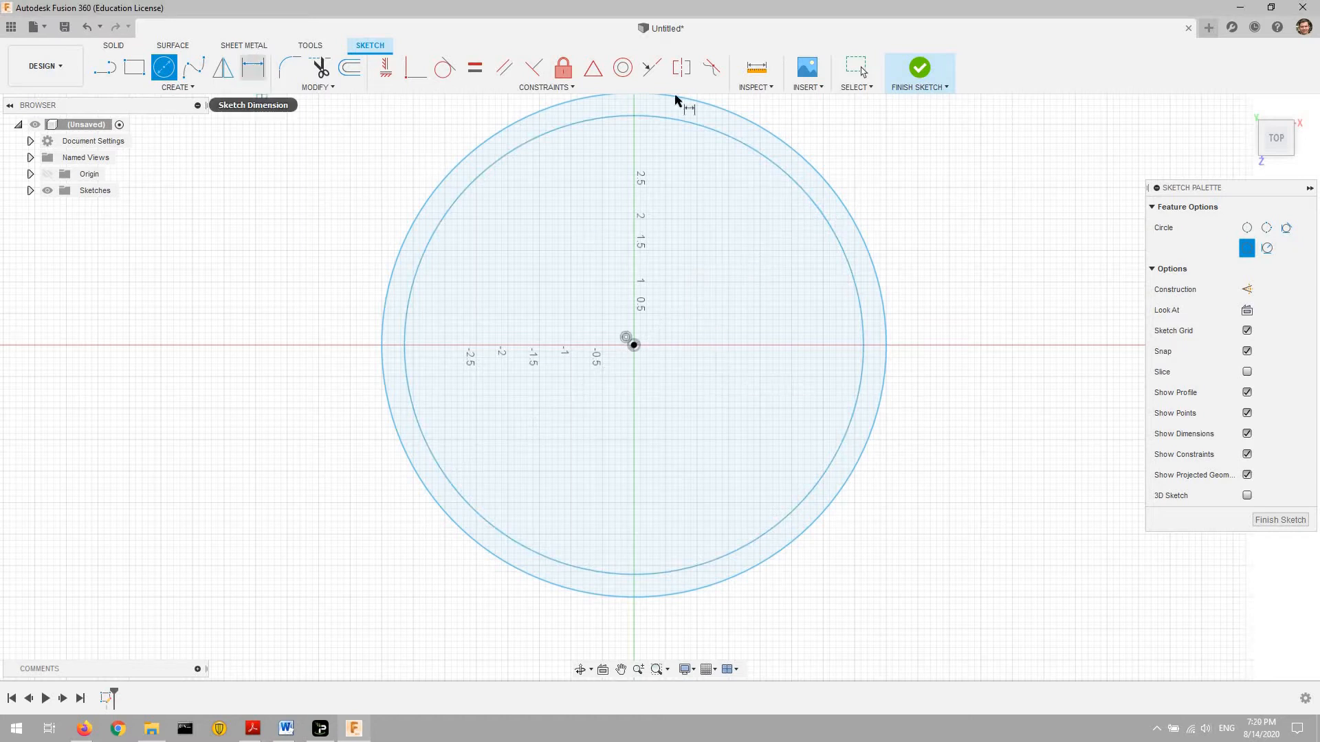
pyautogui.click(823, 174)
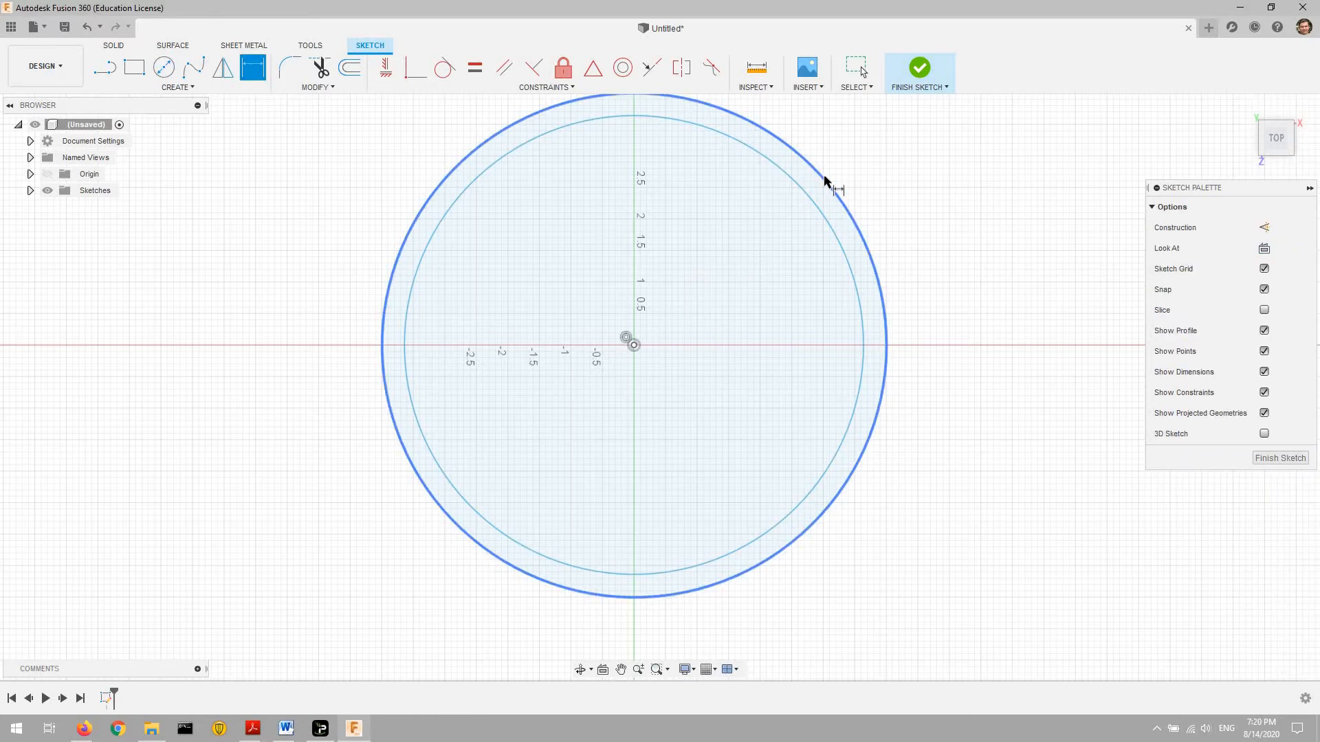
pyautogui.click(970, 193)
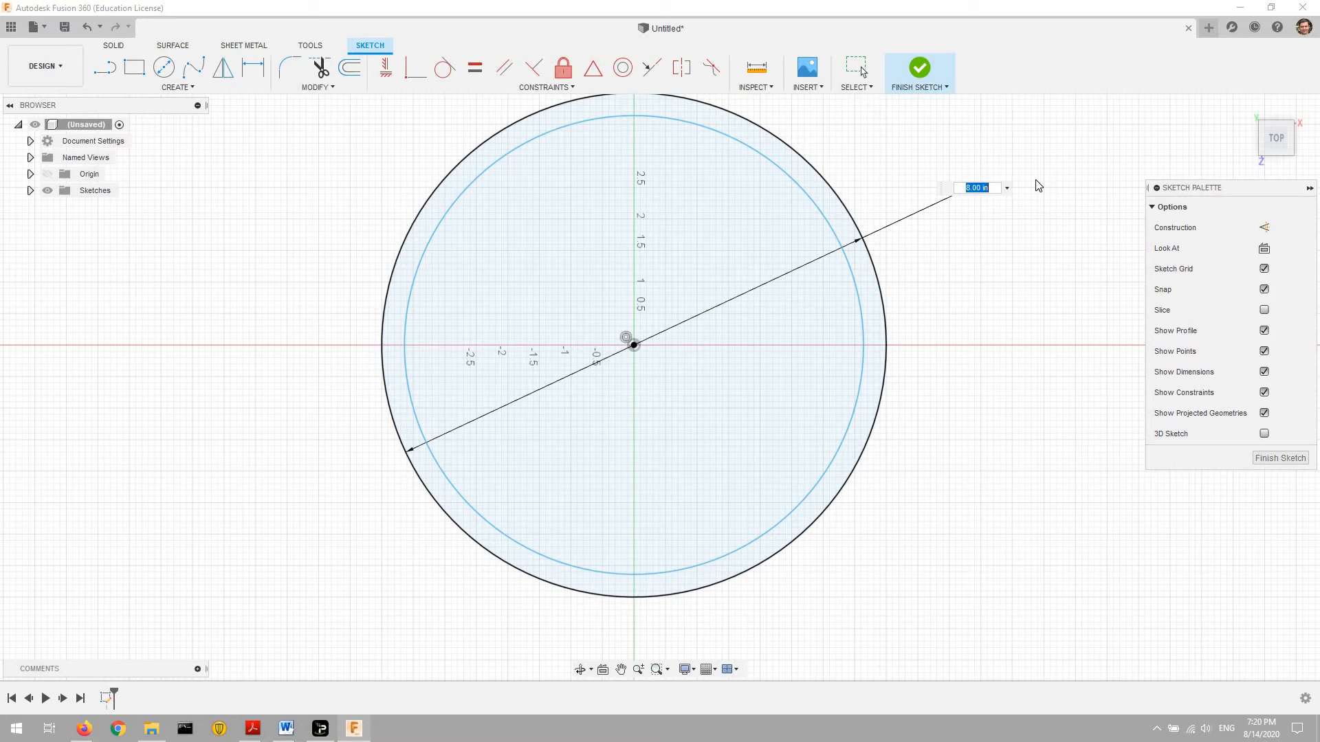
pyautogui.write('6')
pyautogui.write('.14')
pyautogui.press('Return')
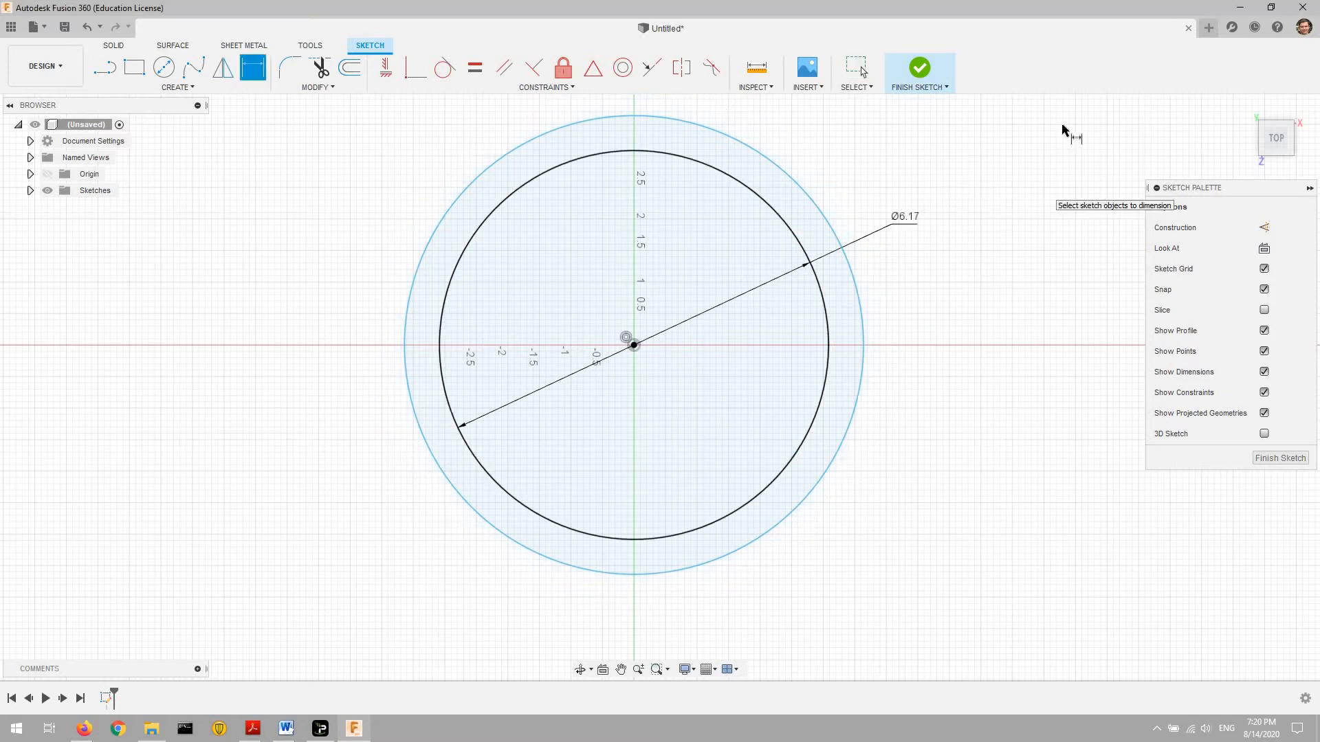
# - Dimension the other circle's diameter to 6 in, making it the inner edge of the ring
pyautogui.click(861, 308)
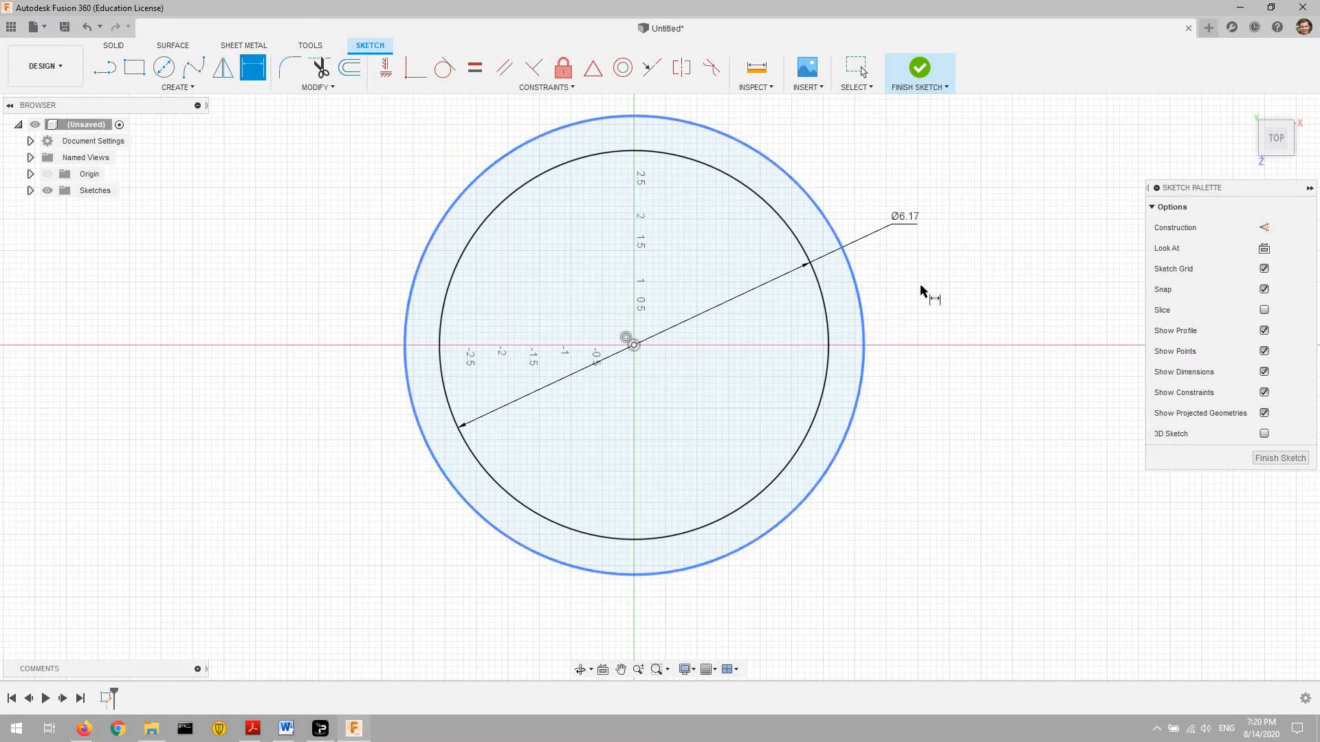
pyautogui.click(1069, 205)
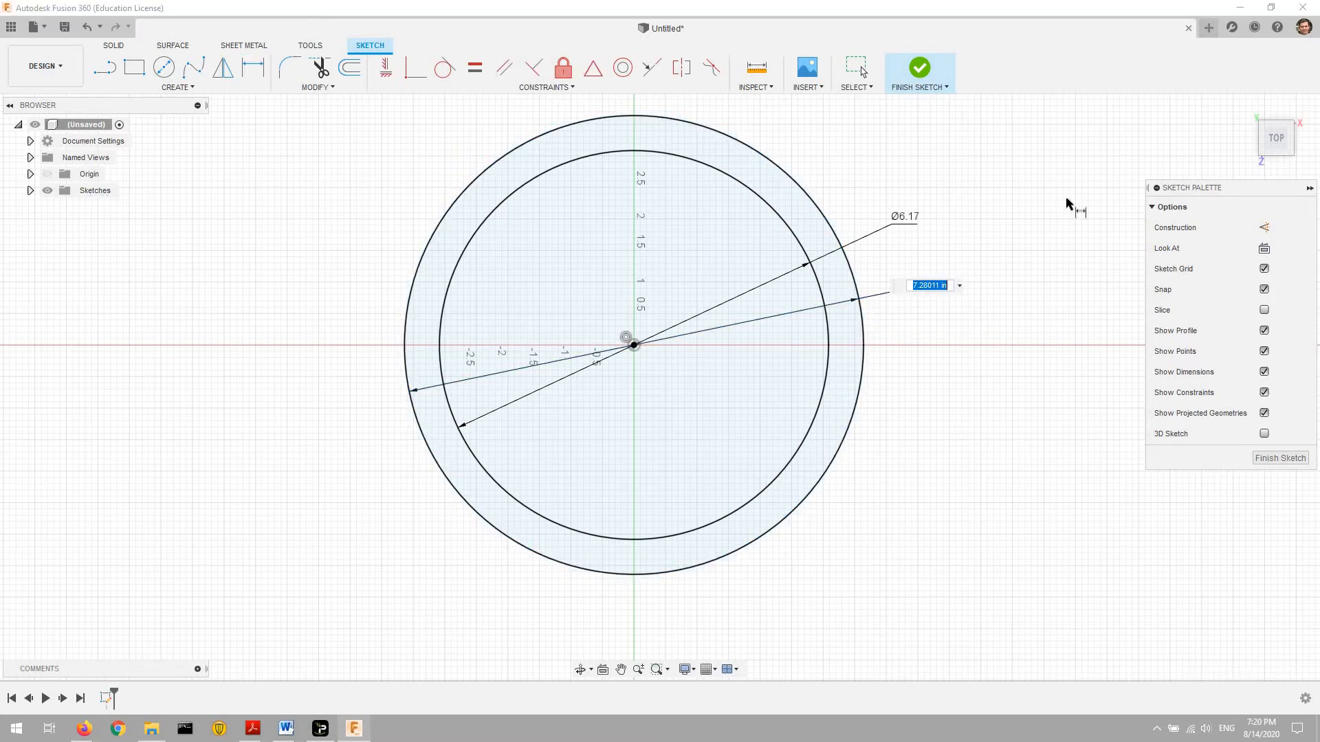
pyautogui.write('6')
pyautogui.press('Return')
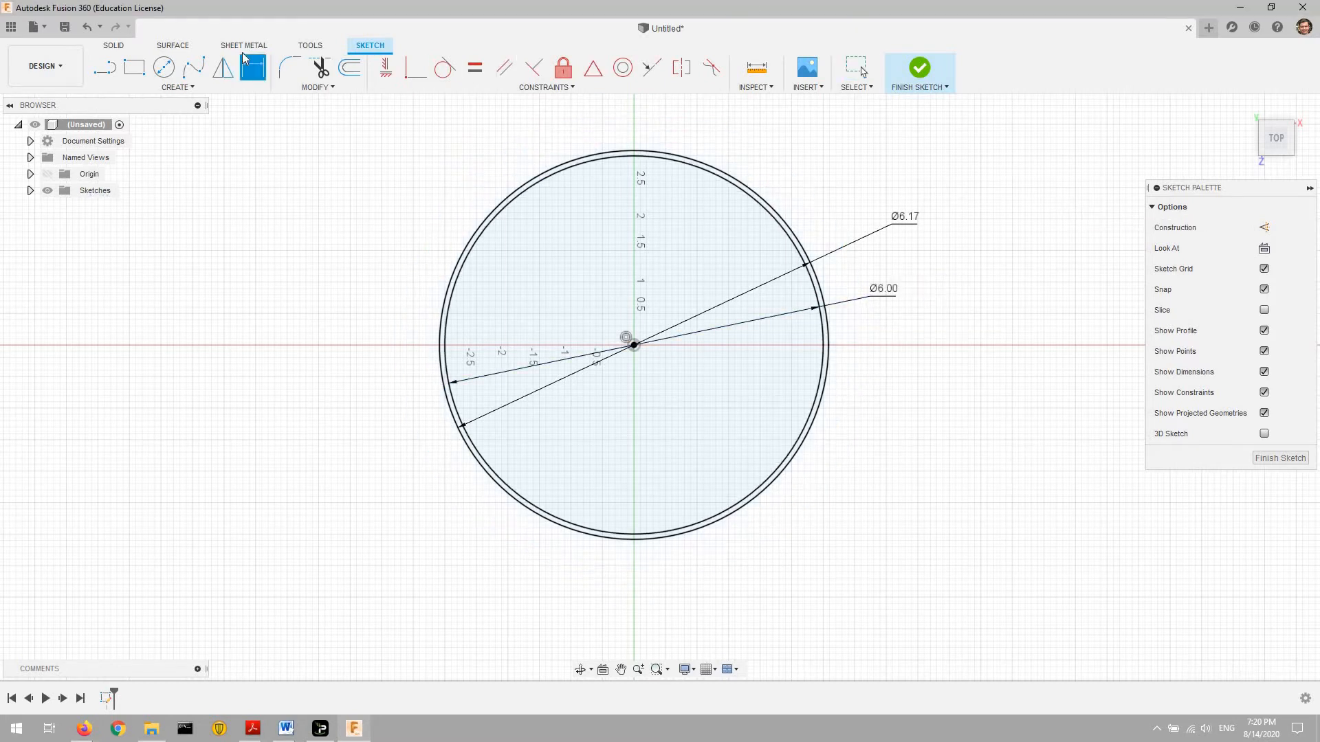
# - Extrude the narrow ring between the two circles 45 in to one side as a new body
pyautogui.click(127, 51)
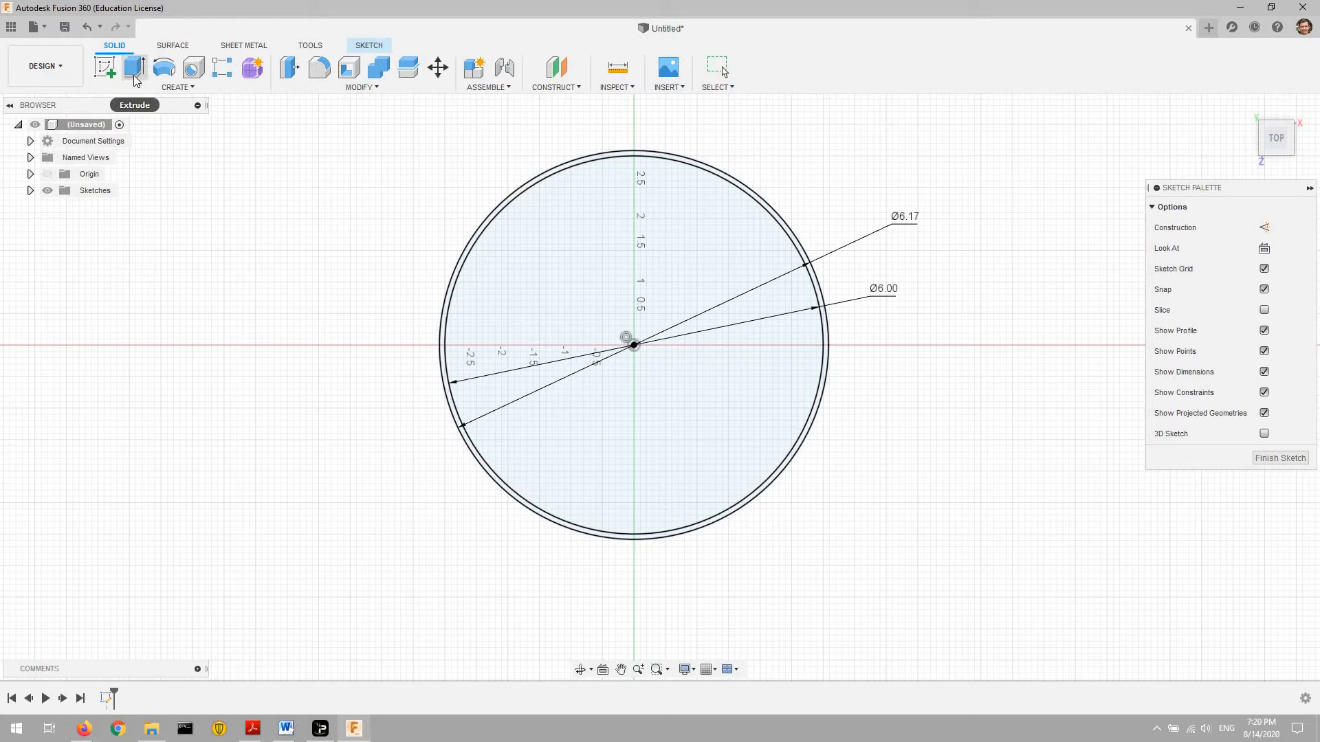
pyautogui.click(135, 77)
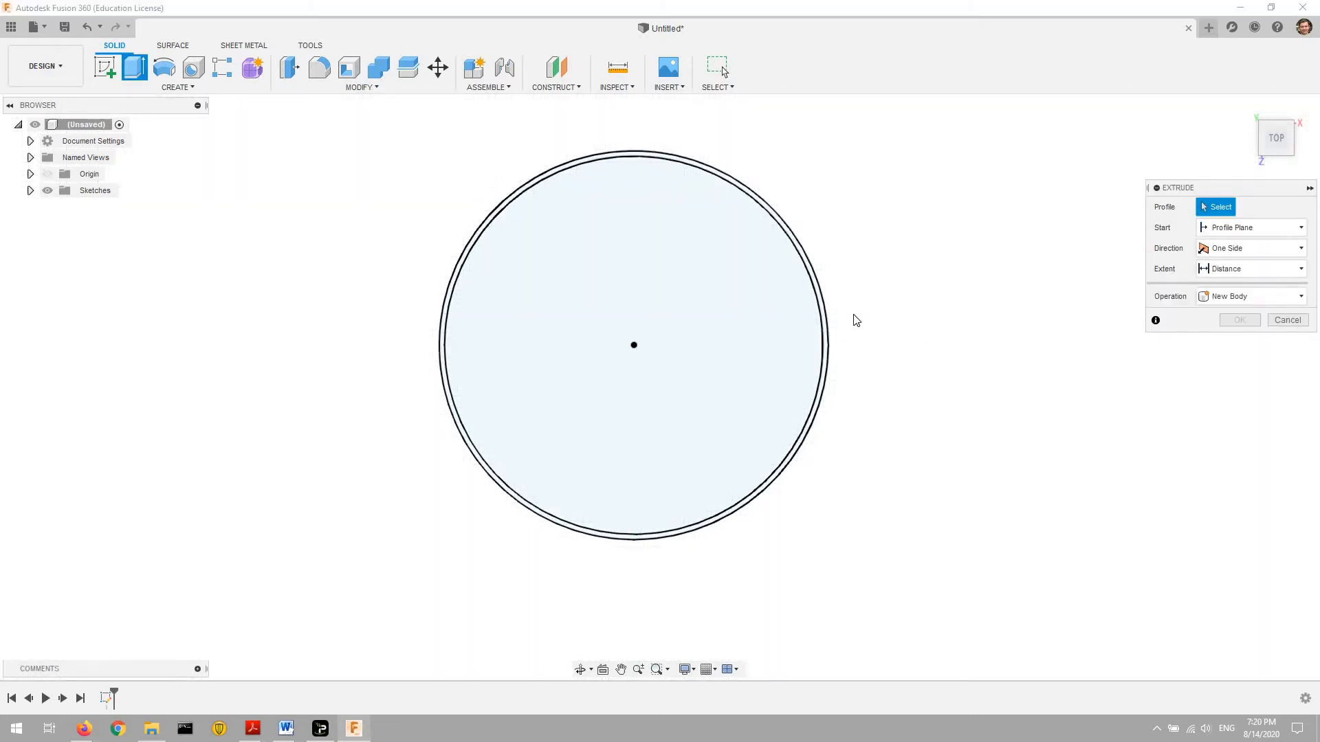
pyautogui.scroll(4, 852, 316)
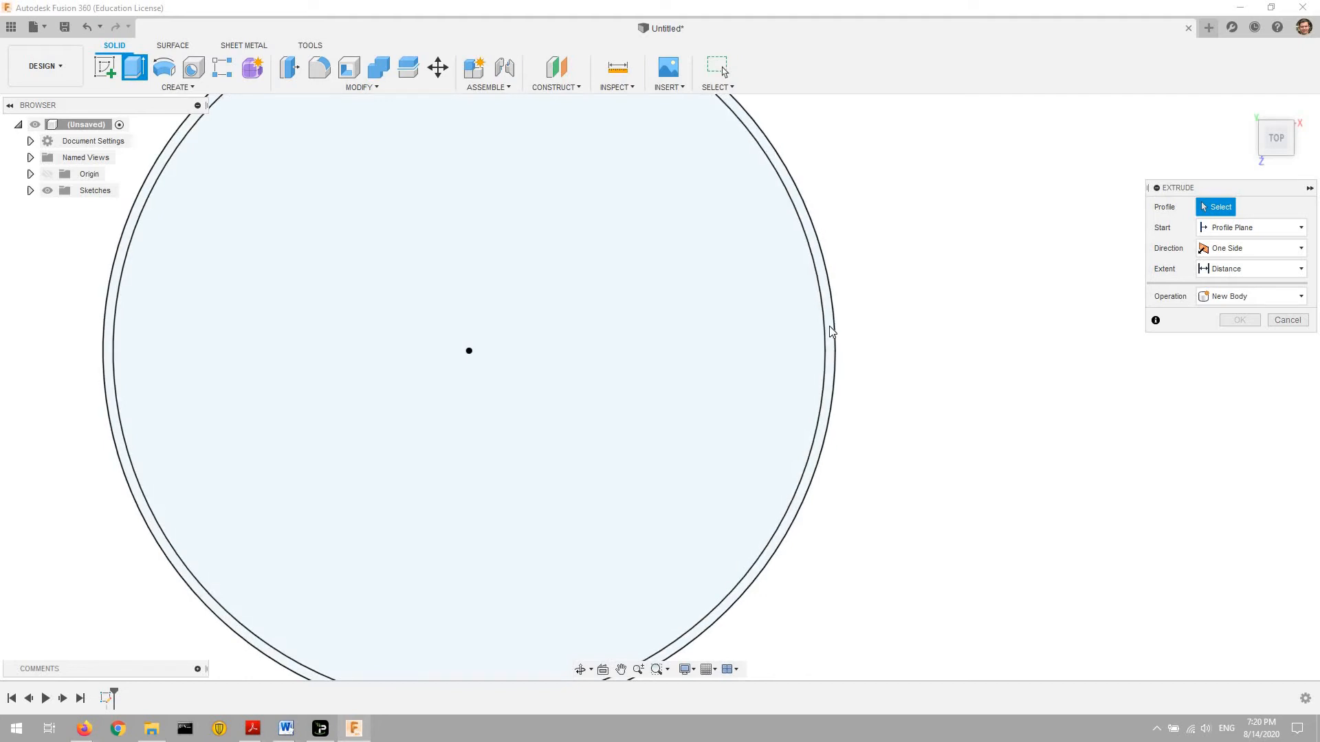
pyautogui.click(831, 332)
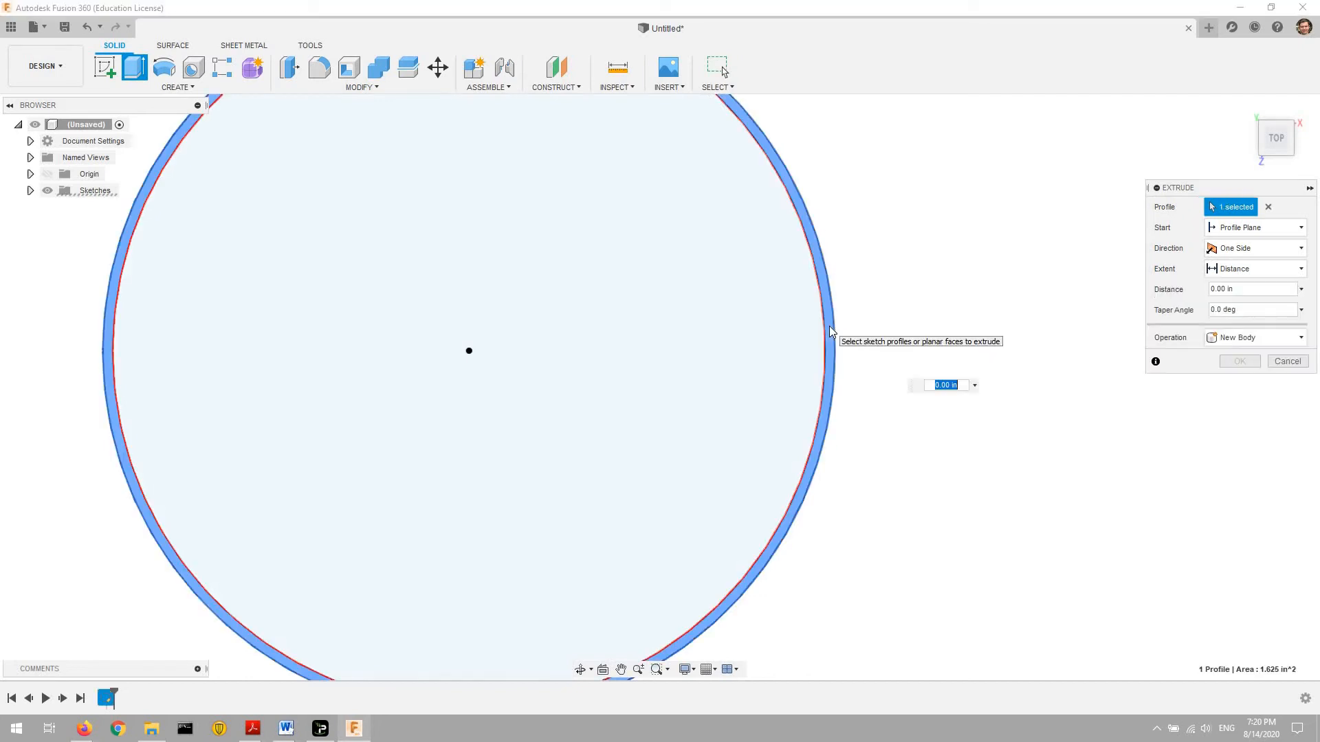
pyautogui.click(1241, 257)
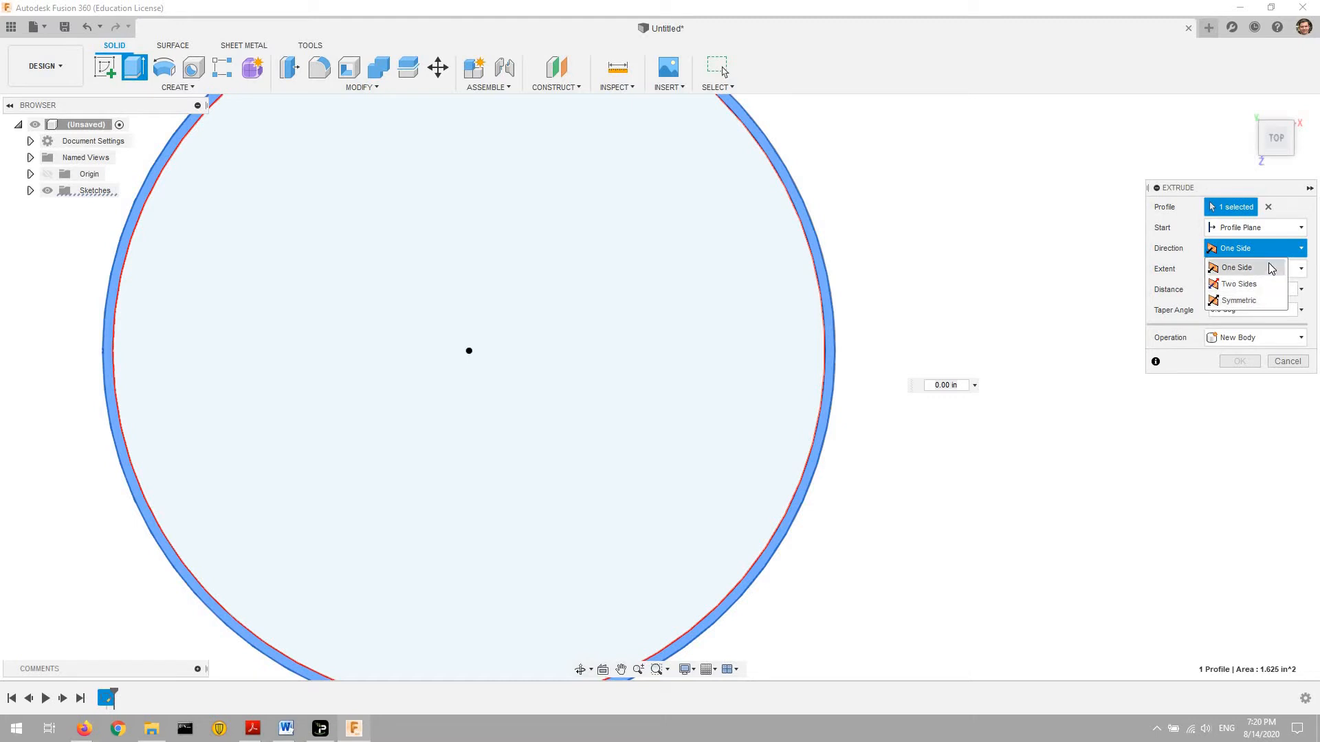
pyautogui.click(1270, 268)
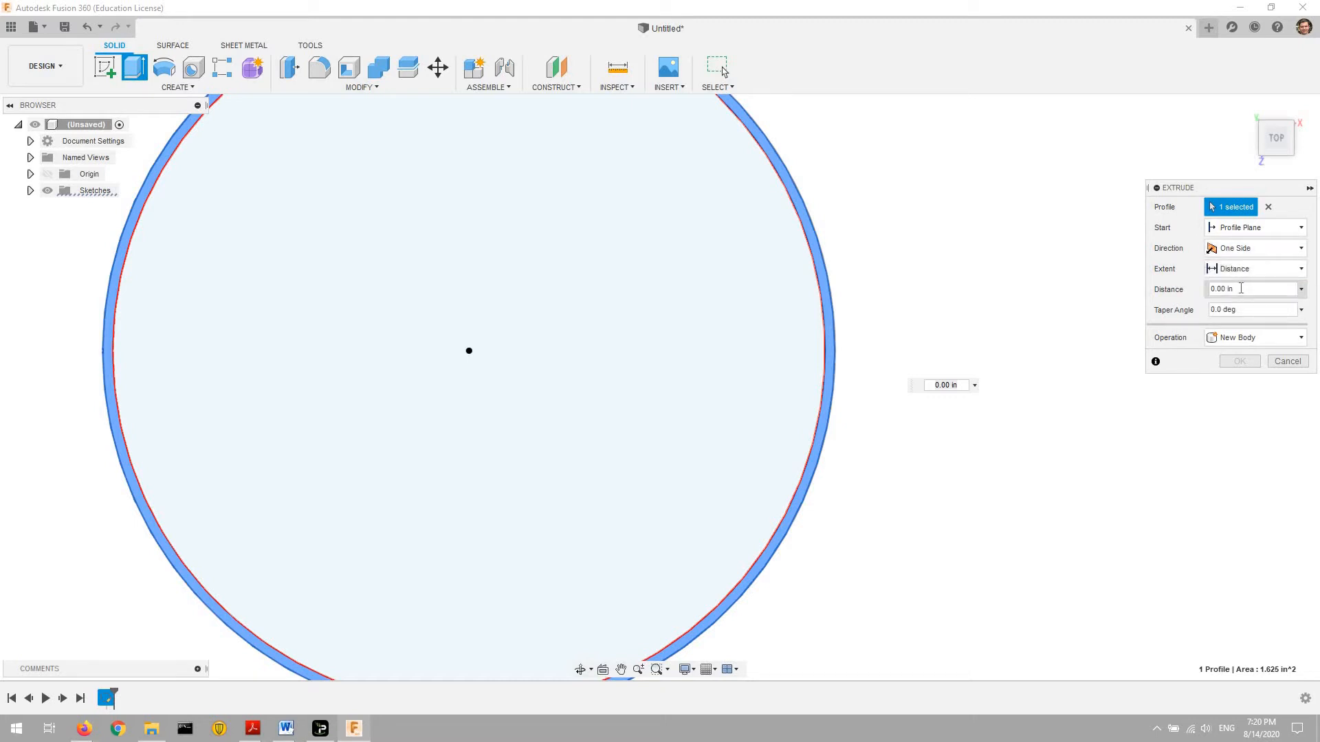
pyautogui.click(1232, 288)
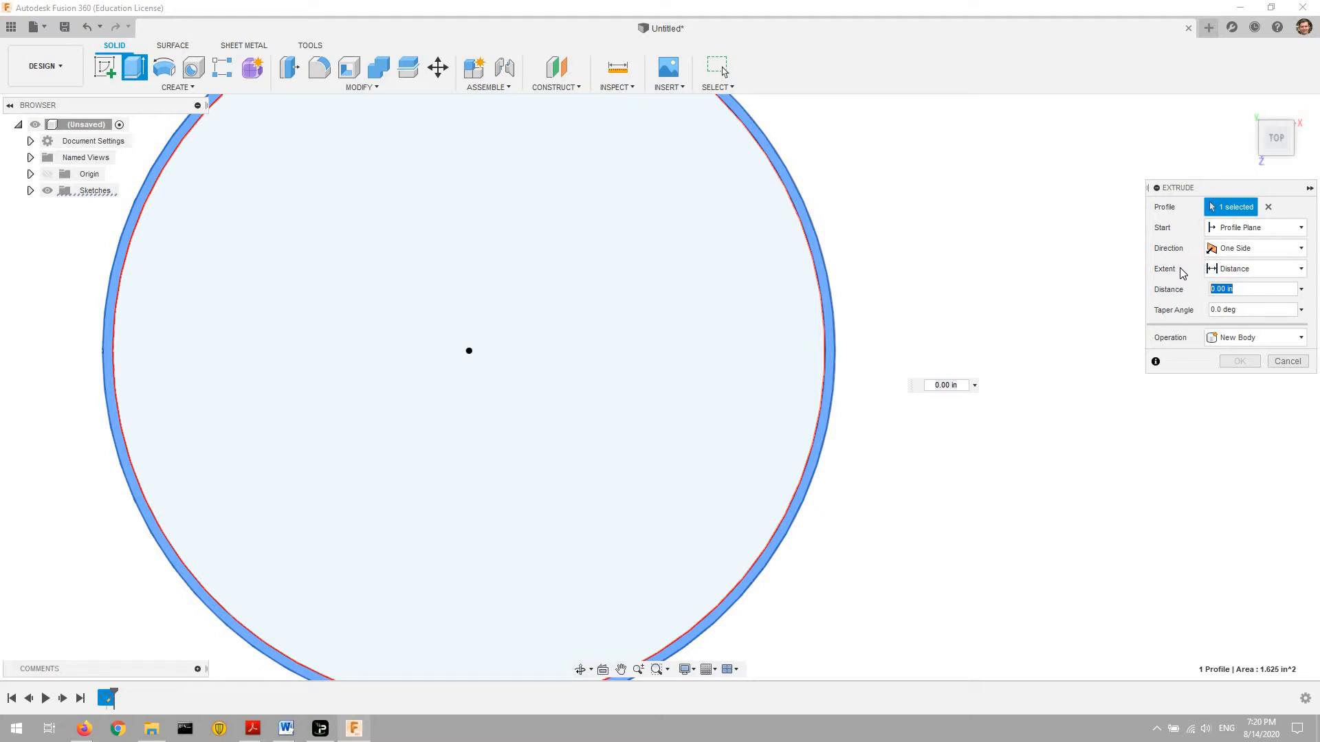
pyautogui.write('45')
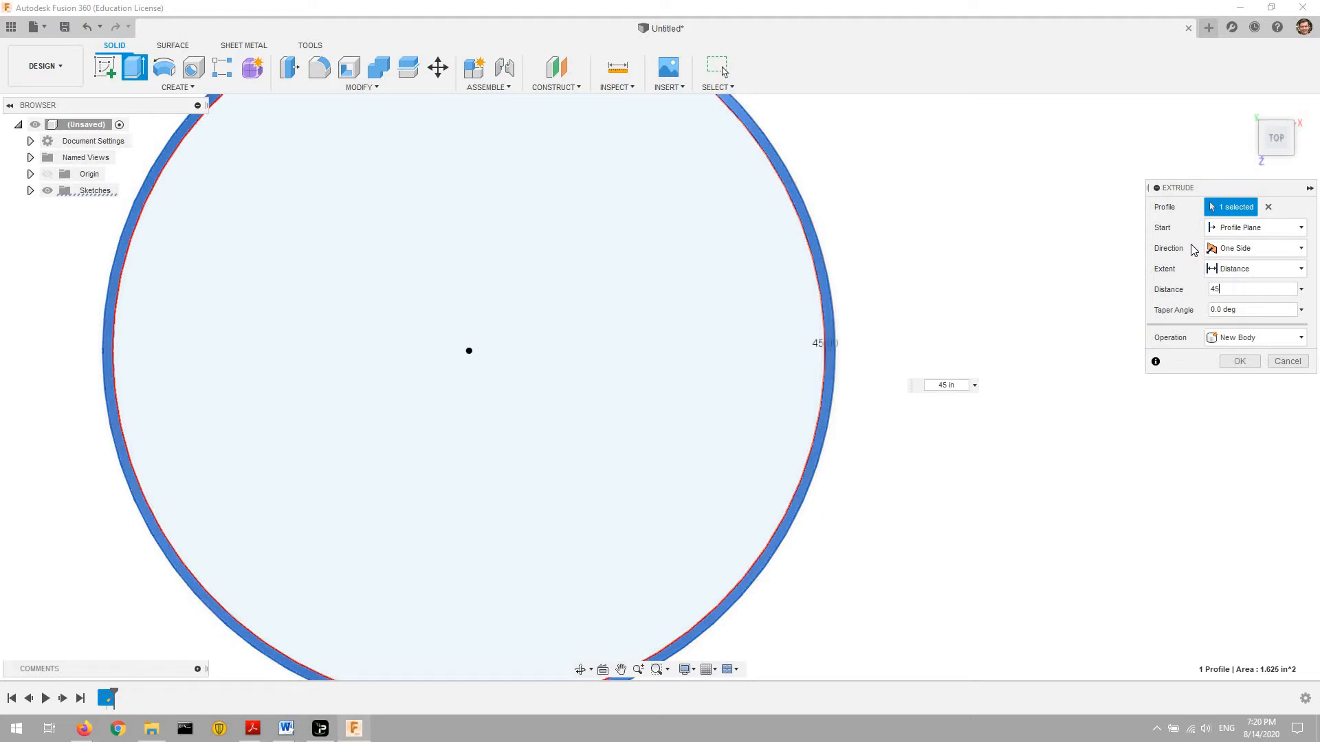
pyautogui.press('Return')
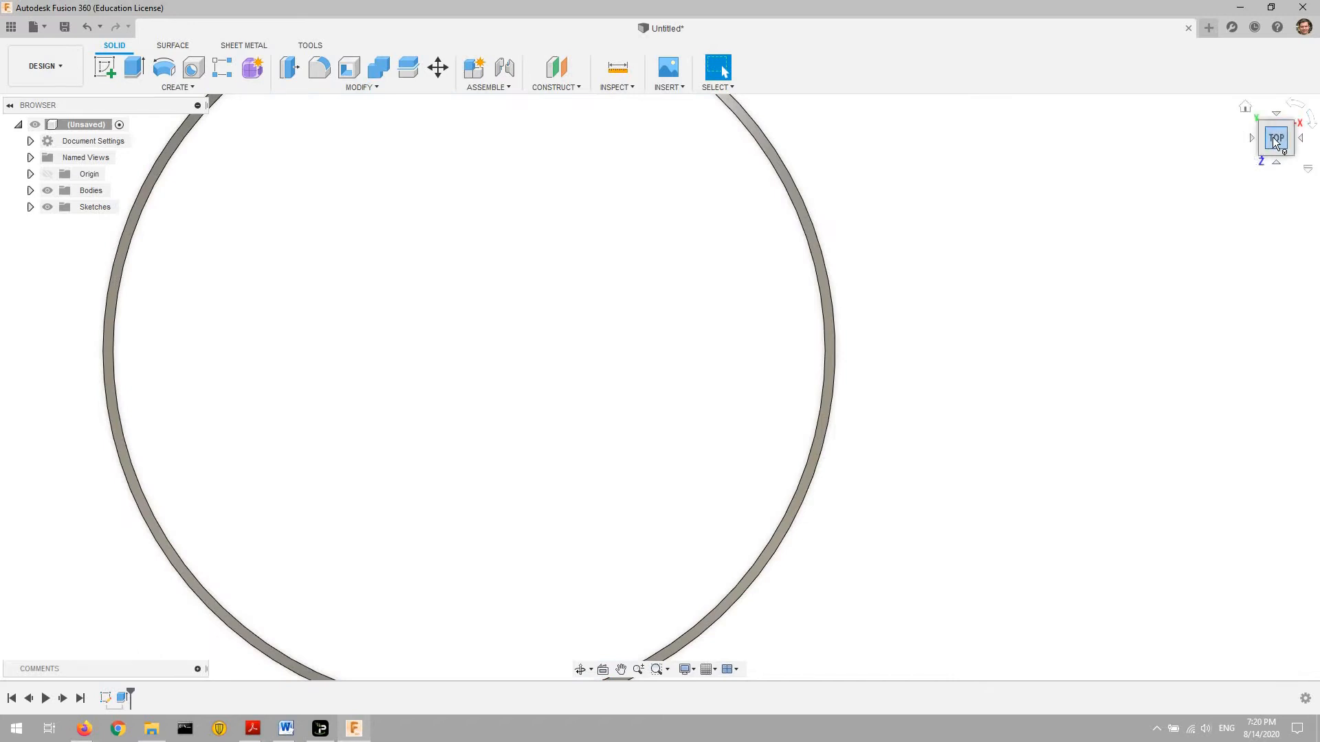
# - Start a new sketch on the vertical front origin plane at the base of the tube
pyautogui.moveTo(1273, 140)
pyautogui.mouseDown()
pyautogui.moveTo(1297, 113)
pyautogui.moveTo(1269, 139)
pyautogui.mouseUp()
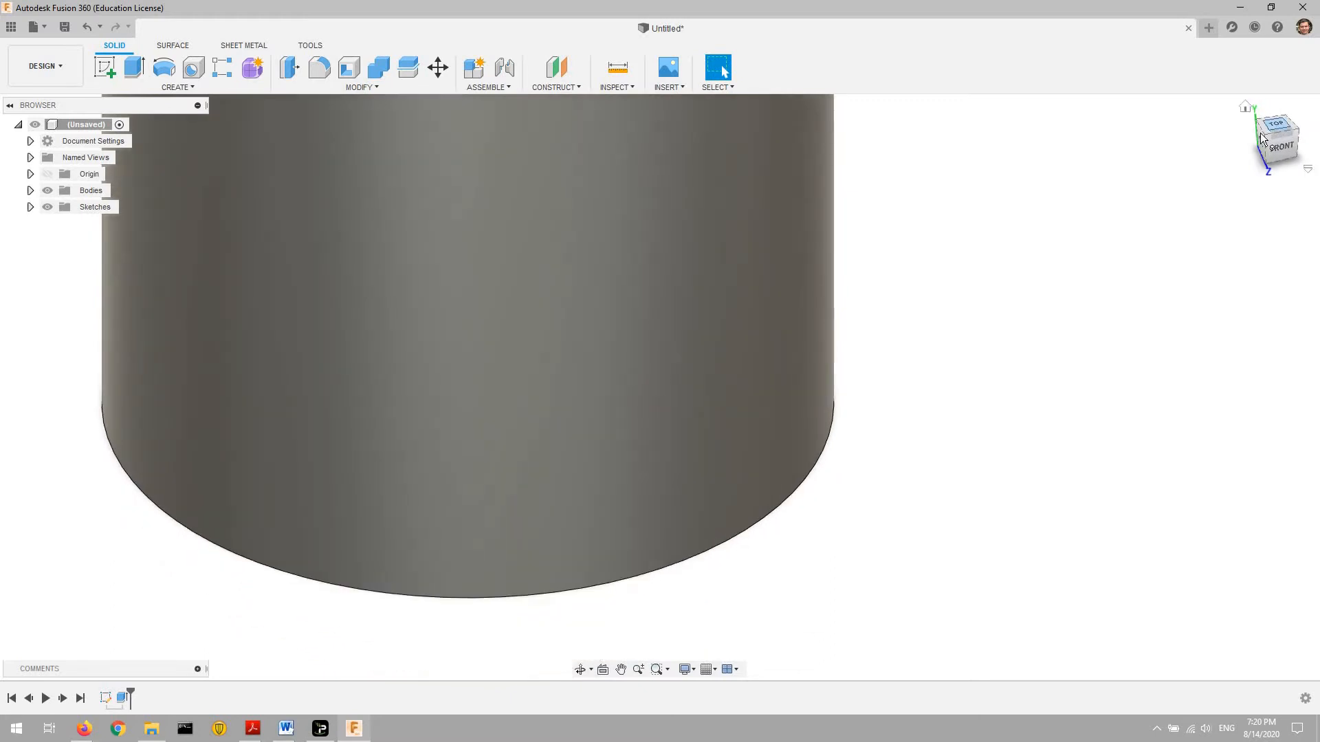
pyautogui.scroll(-5, 832, 369)
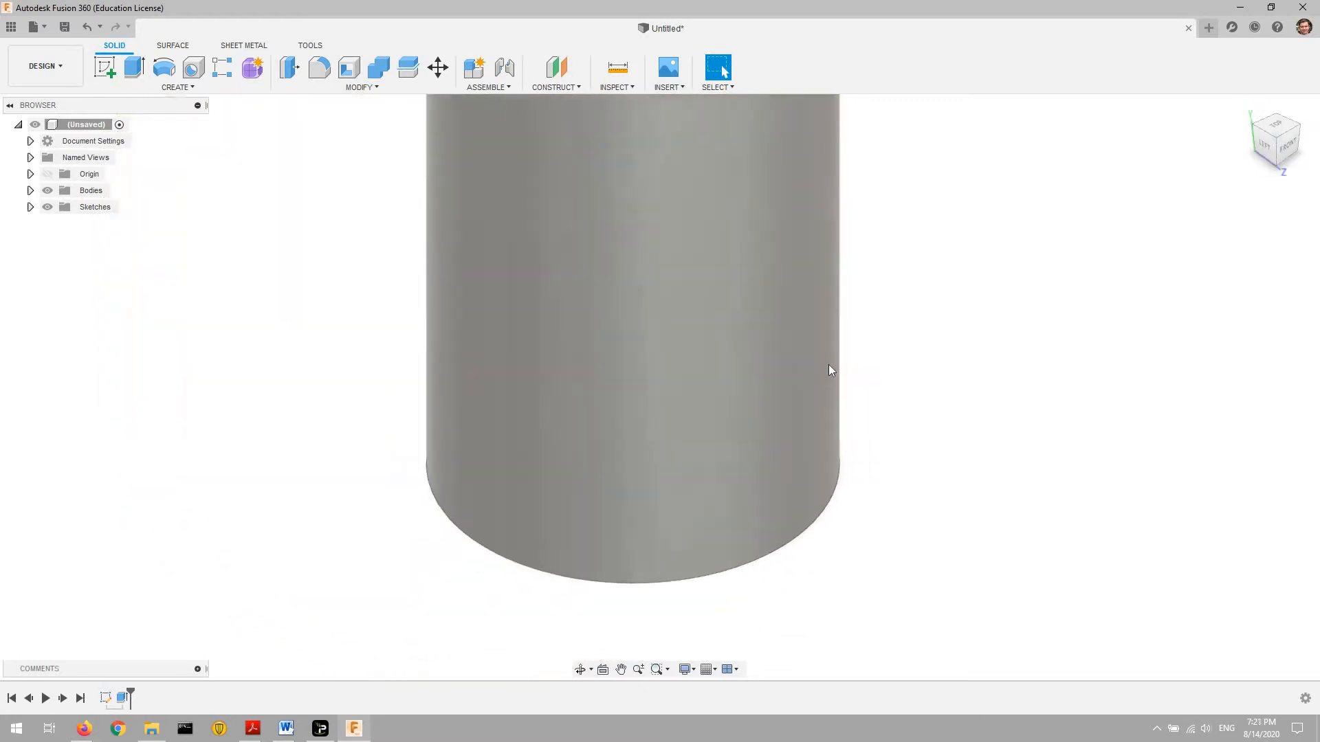
pyautogui.scroll(-5, 888, 302)
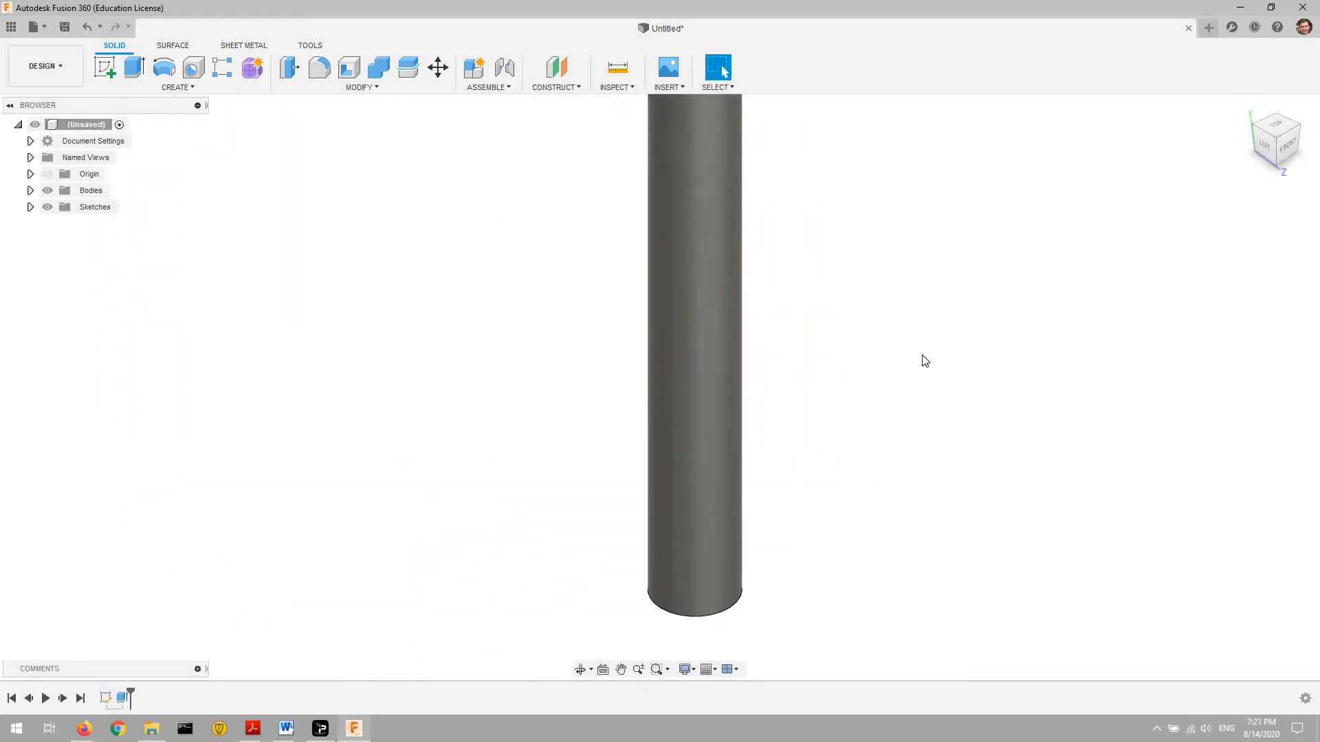
pyautogui.scroll(2, 921, 337)
pyautogui.moveTo(860, 342); pyautogui.dragTo(826, 383, button='middle')
pyautogui.press('Escape')
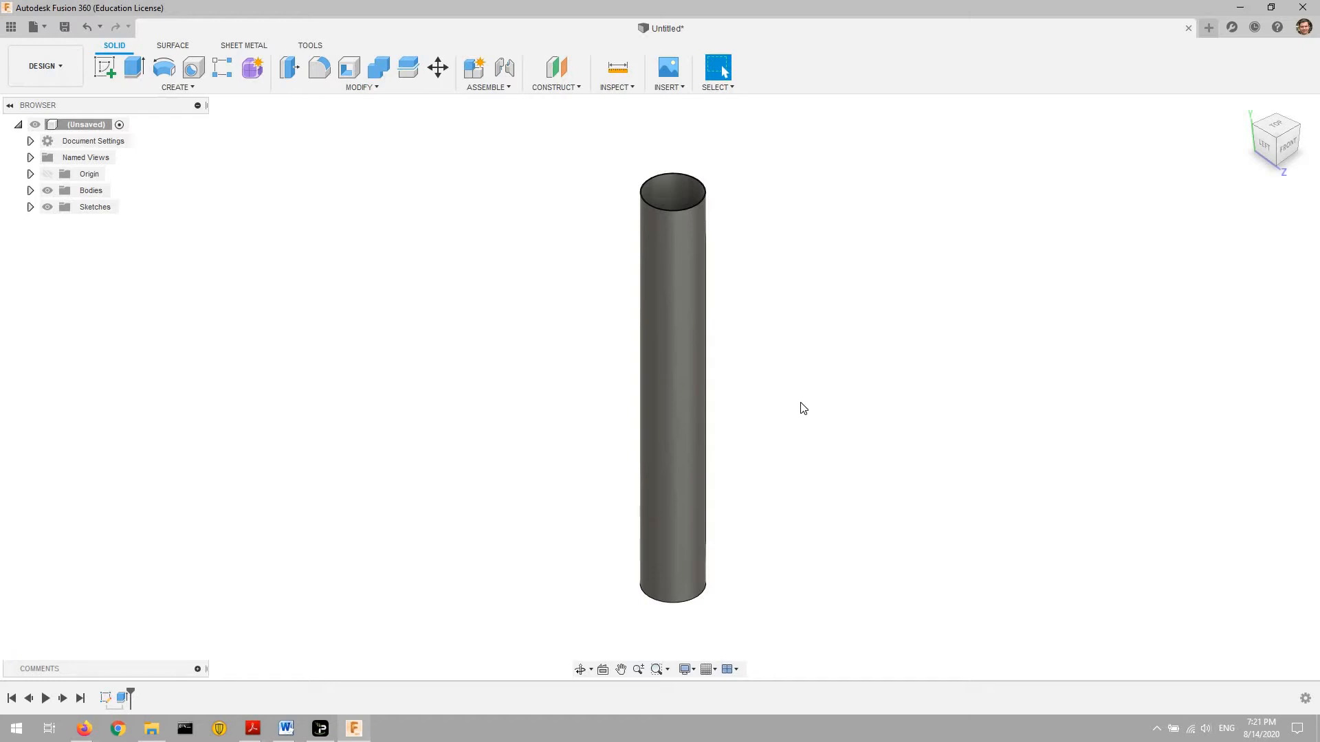
pyautogui.click(108, 63)
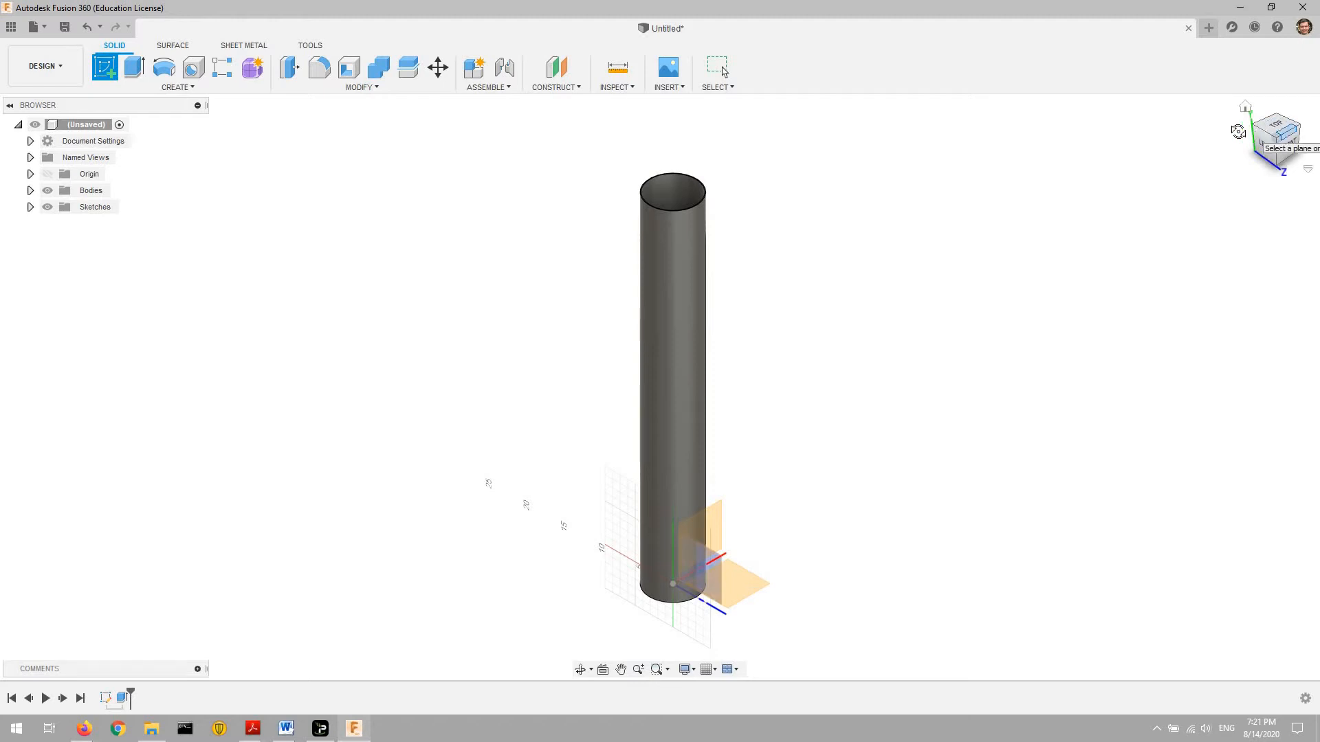
pyautogui.click(1278, 138)
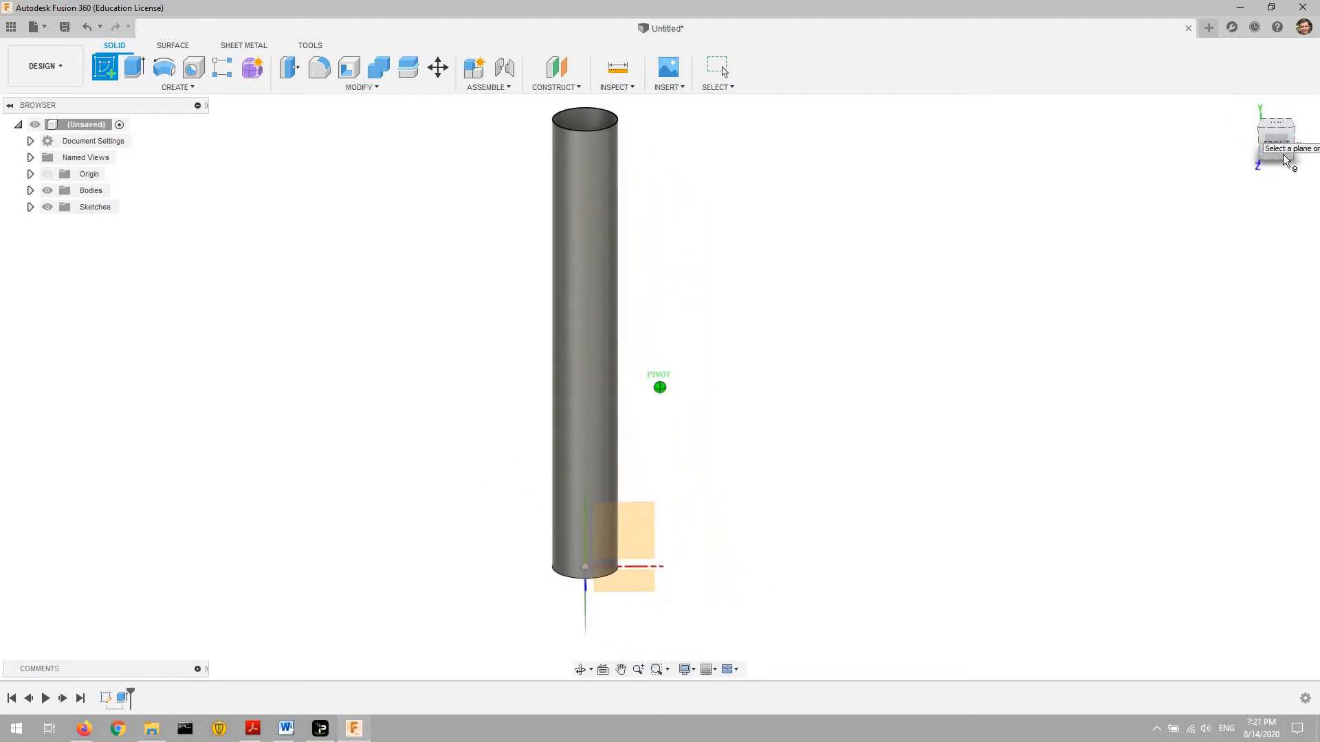
pyautogui.click(645, 495)
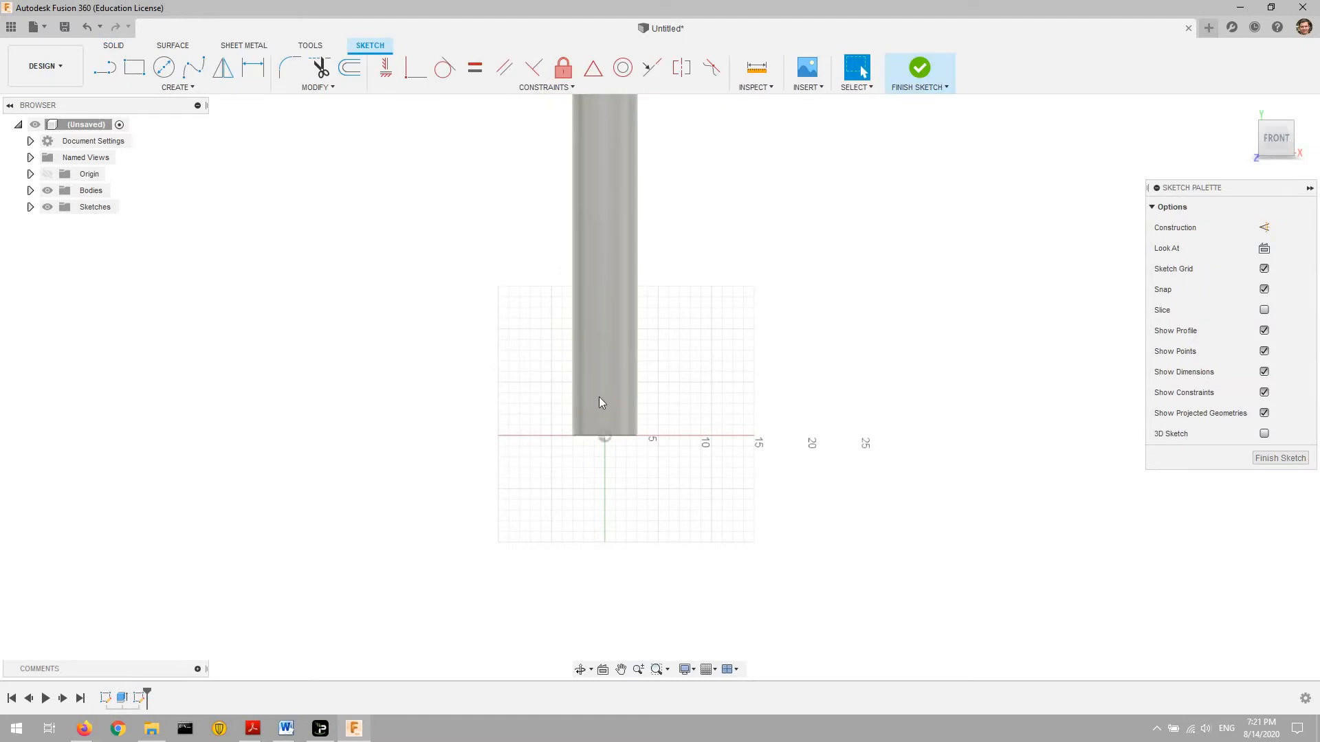
# - Draw a tall two-point rectangle about 1 in wide near the tube's lower end, above the origin
pyautogui.scroll(3, 640, 393)
pyautogui.scroll(2, 816, 391)
pyautogui.moveTo(859, 425)
pyautogui.mouseDown(button='middle')
pyautogui.moveTo(890, 445)
pyautogui.moveTo(846, 490)
pyautogui.mouseUp(button='middle')
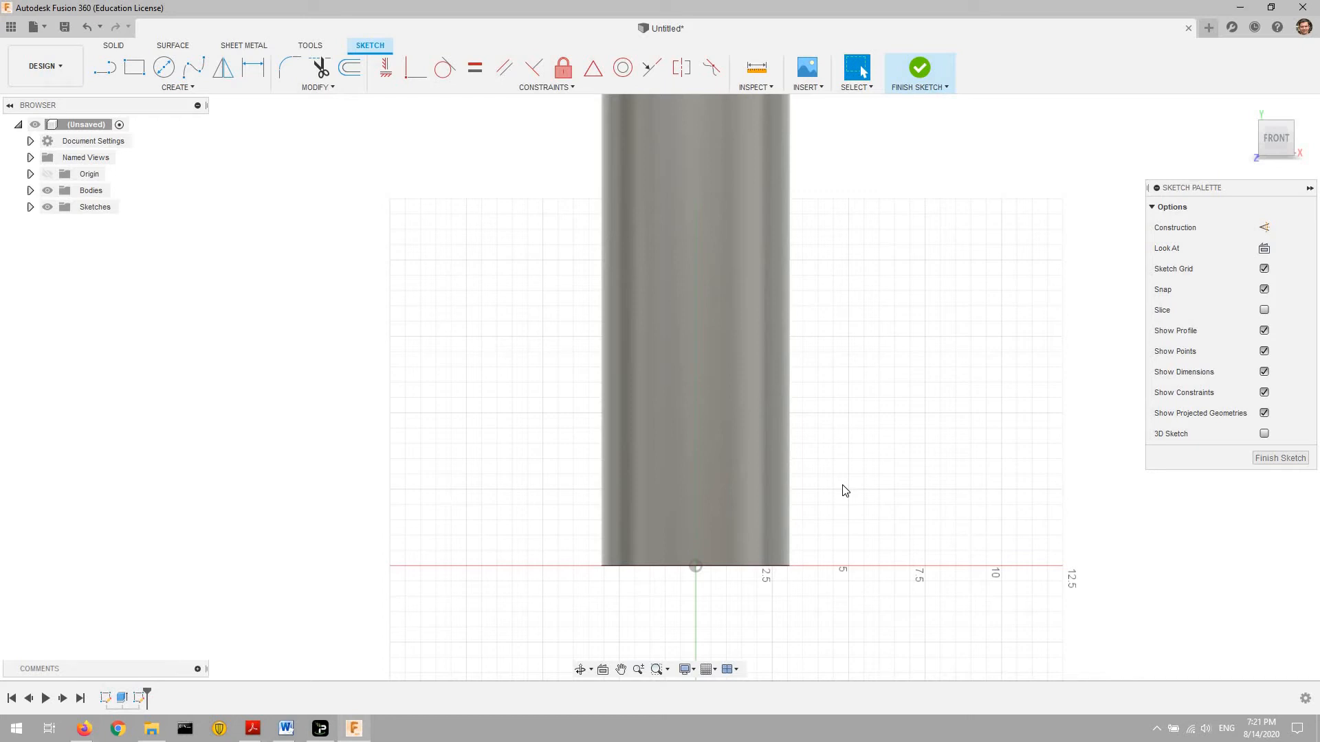
pyautogui.scroll(-2, 818, 347)
pyautogui.scroll(1, 835, 459)
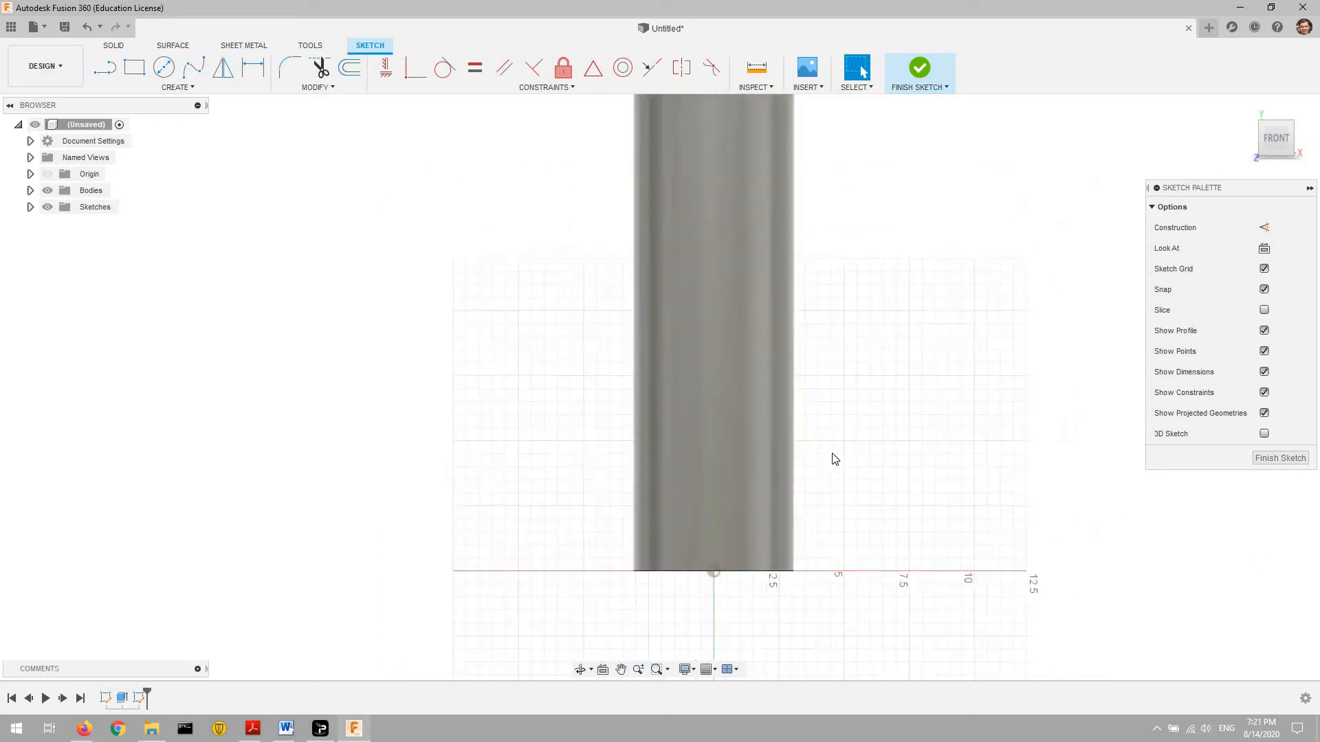
pyautogui.scroll(1, 851, 399)
pyautogui.scroll(-1, 866, 385)
pyautogui.moveTo(838, 480); pyautogui.dragTo(878, 373, button='middle')
pyautogui.scroll(5, 903, 326)
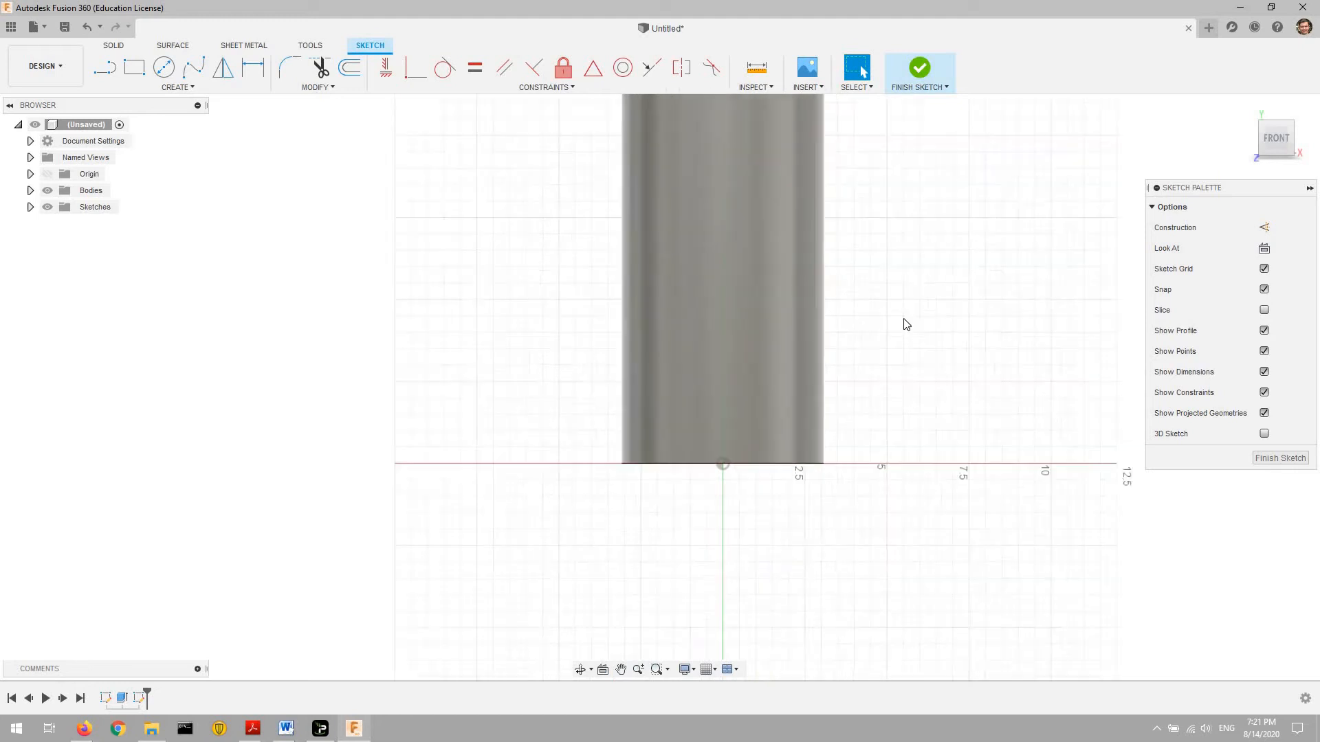
pyautogui.moveTo(917, 358); pyautogui.dragTo(939, 404, button='middle')
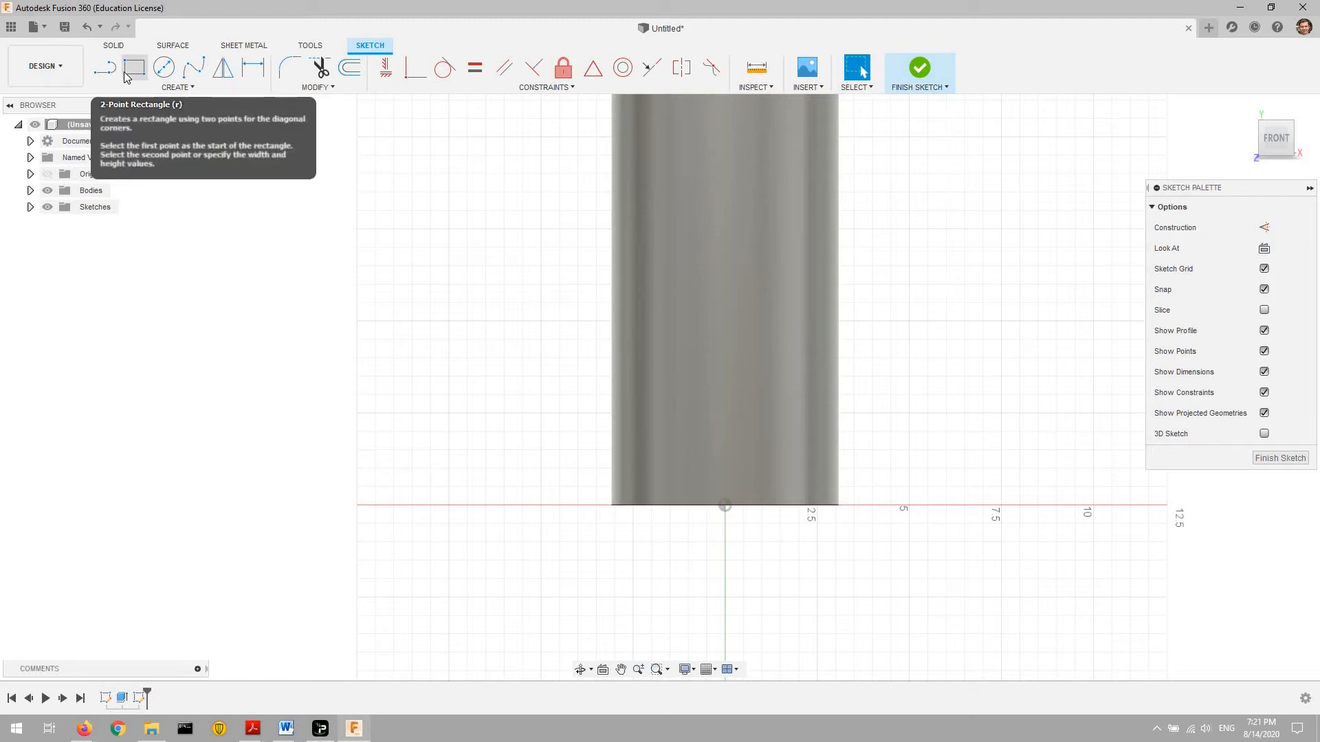
pyautogui.click(127, 73)
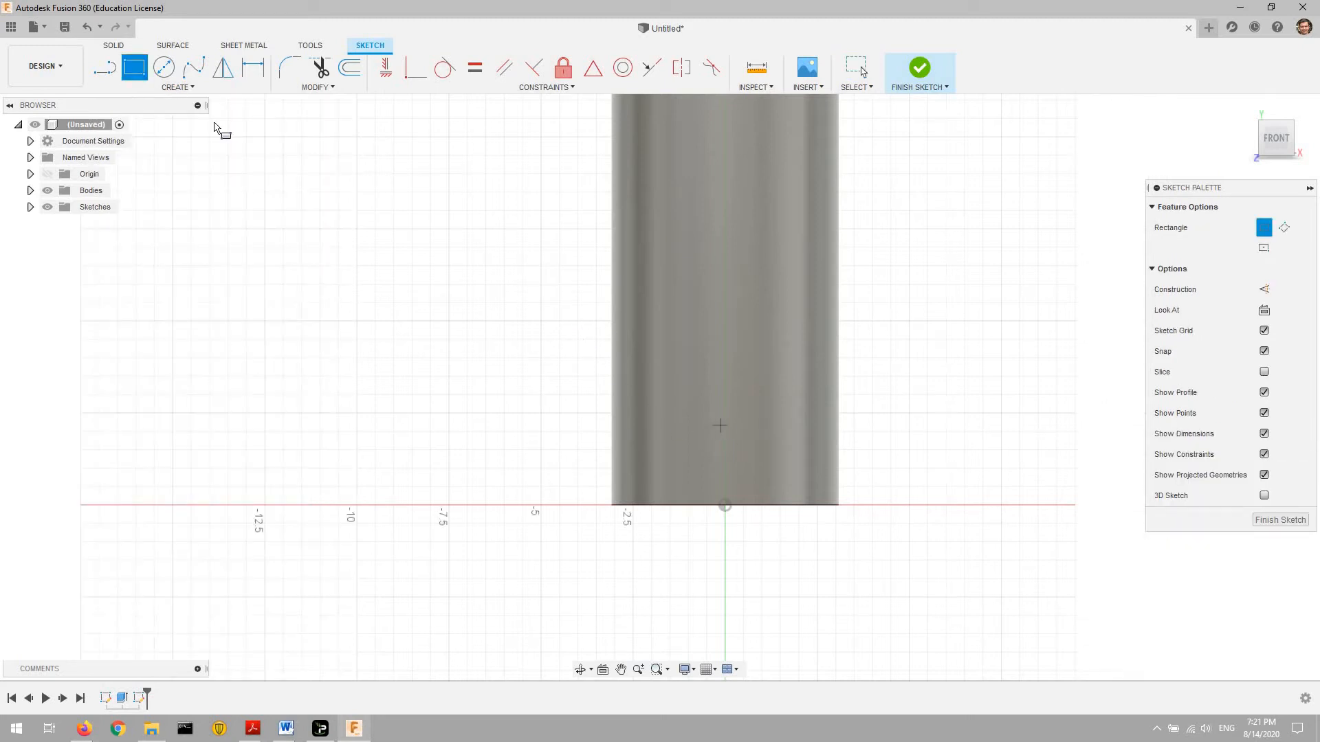
pyautogui.click(175, 87)
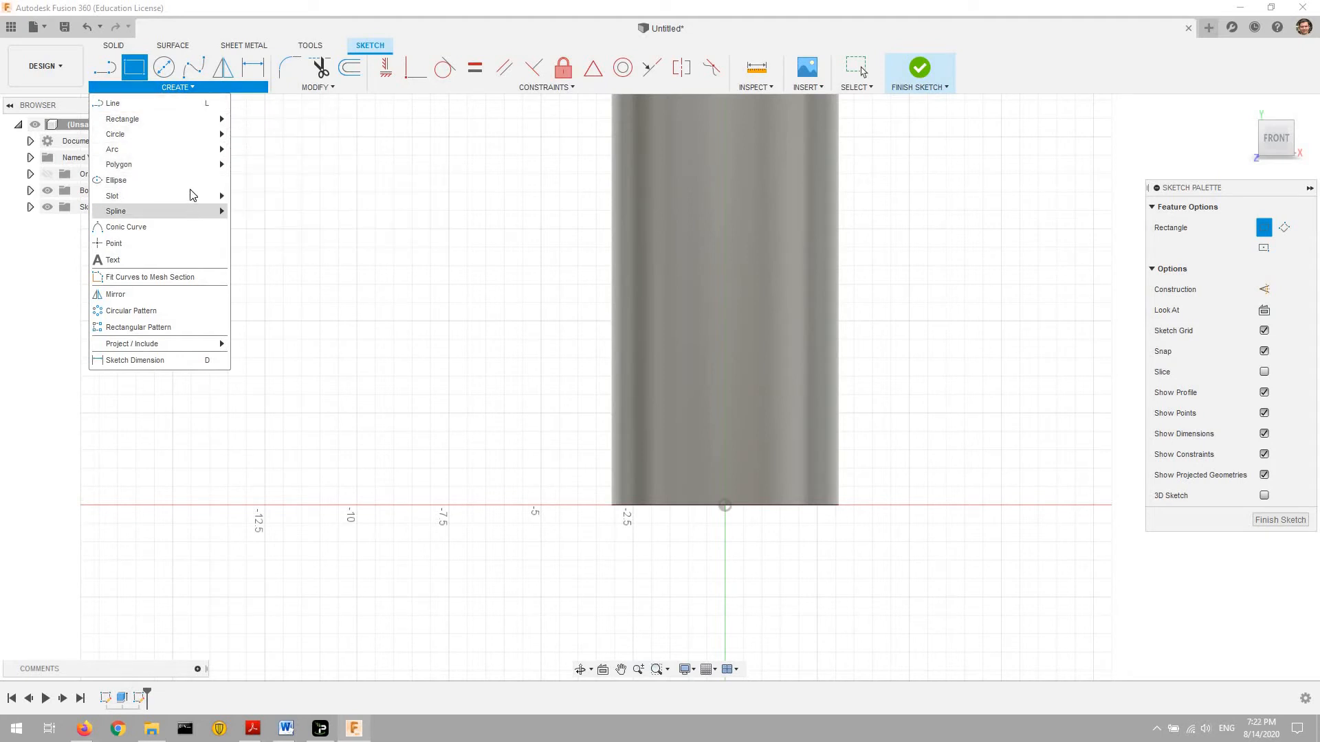
pyautogui.moveTo(192, 197)
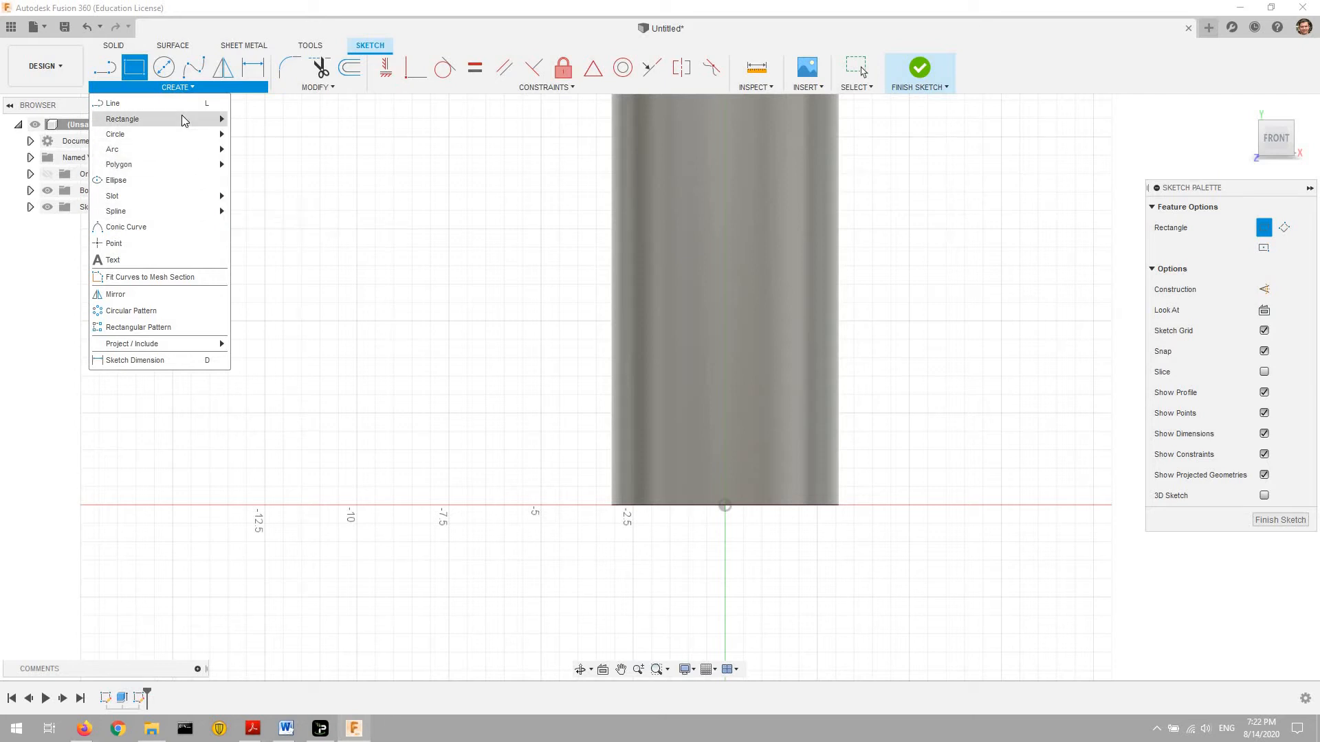
pyautogui.moveTo(183, 120)
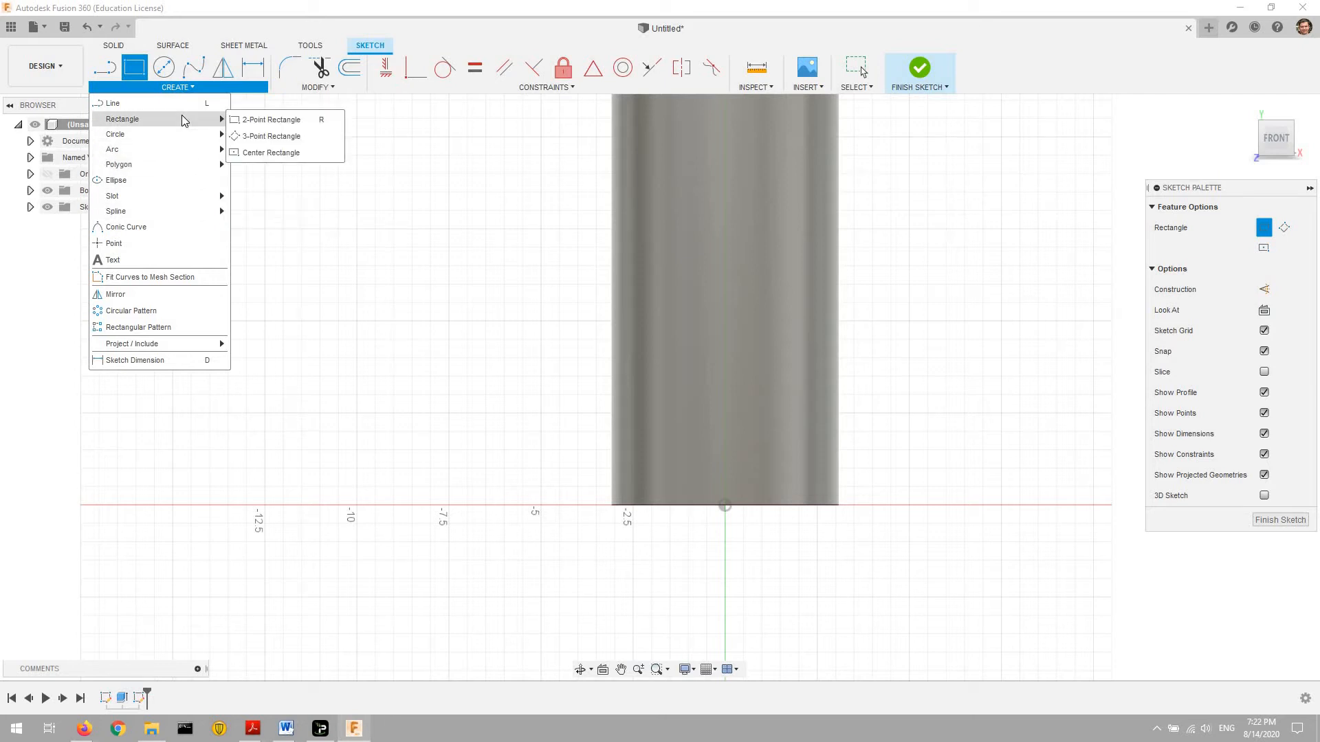
pyautogui.click(135, 68)
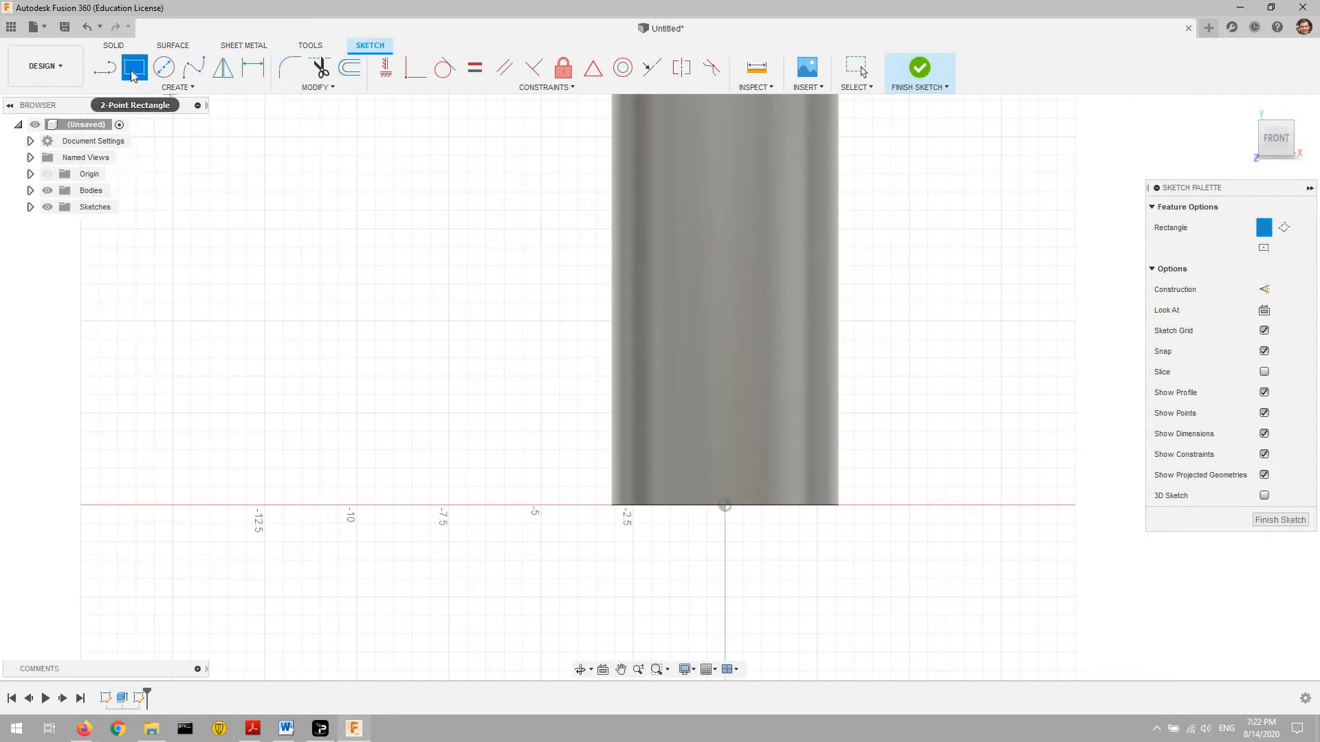
pyautogui.click(708, 450)
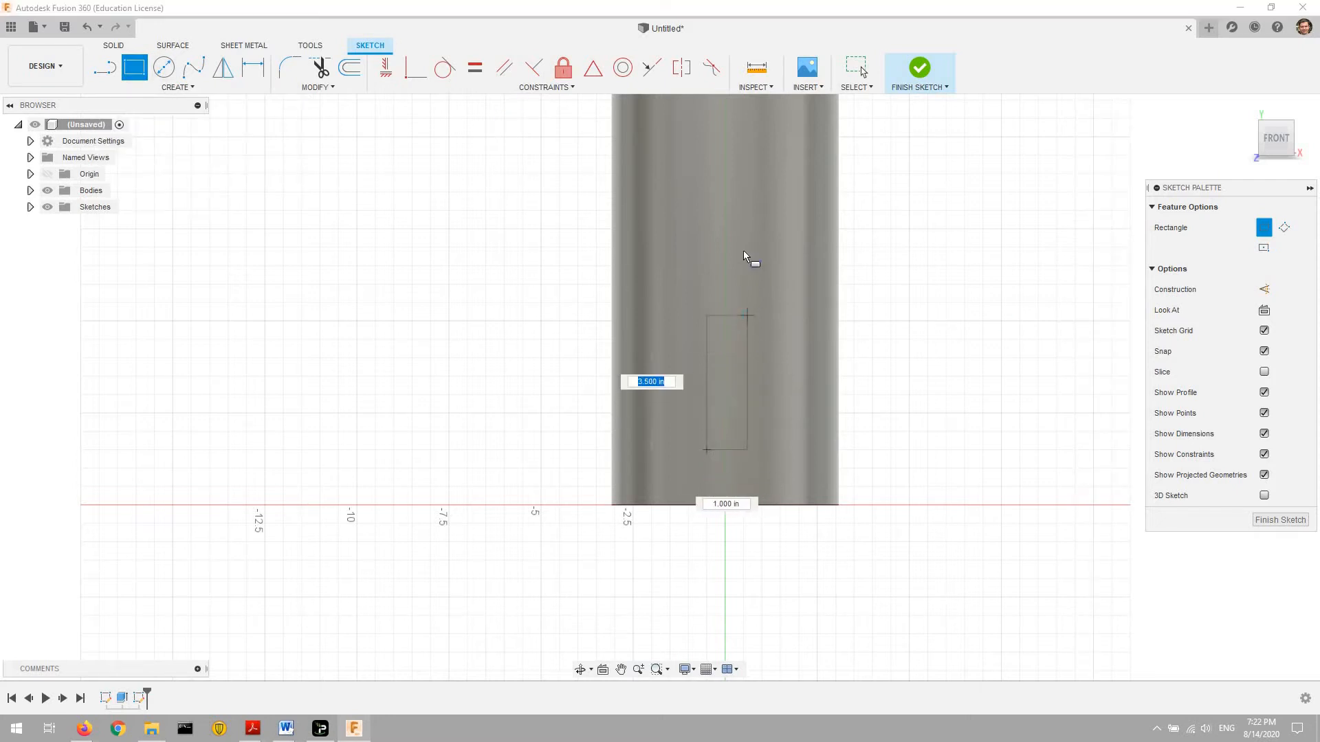
pyautogui.press('Return')
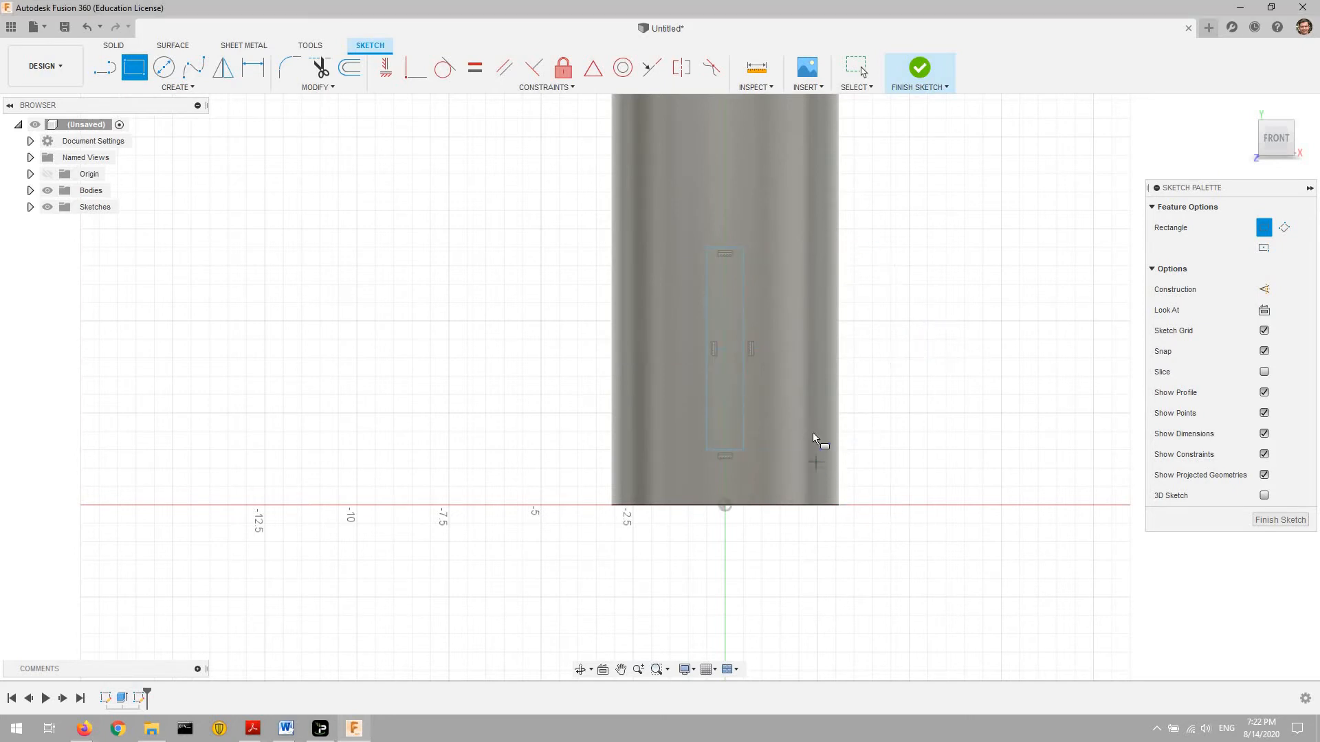
# - Draw a vertical line from the origin up to the midpoint of the rectangle's bottom edge
pyautogui.click(106, 69)
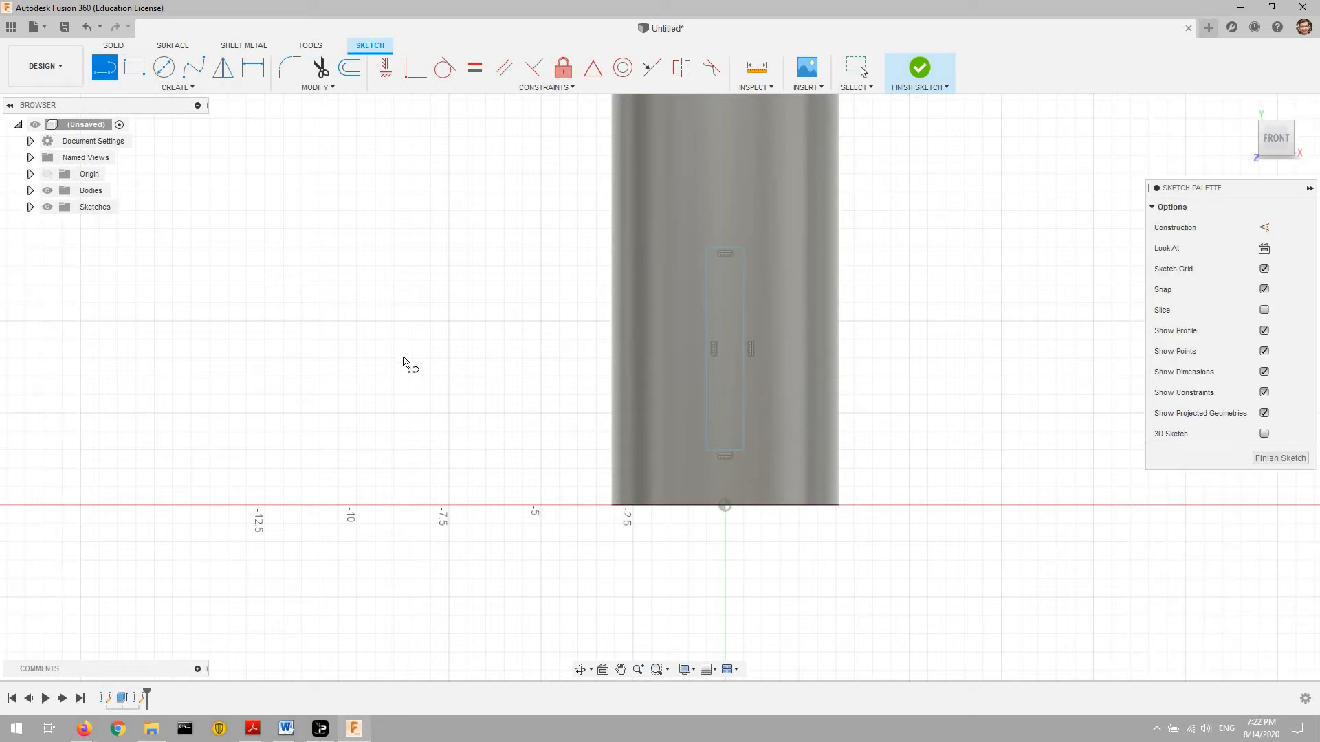
pyautogui.click(726, 506)
pyautogui.click(751, 468)
pyautogui.scroll(3, 737, 468)
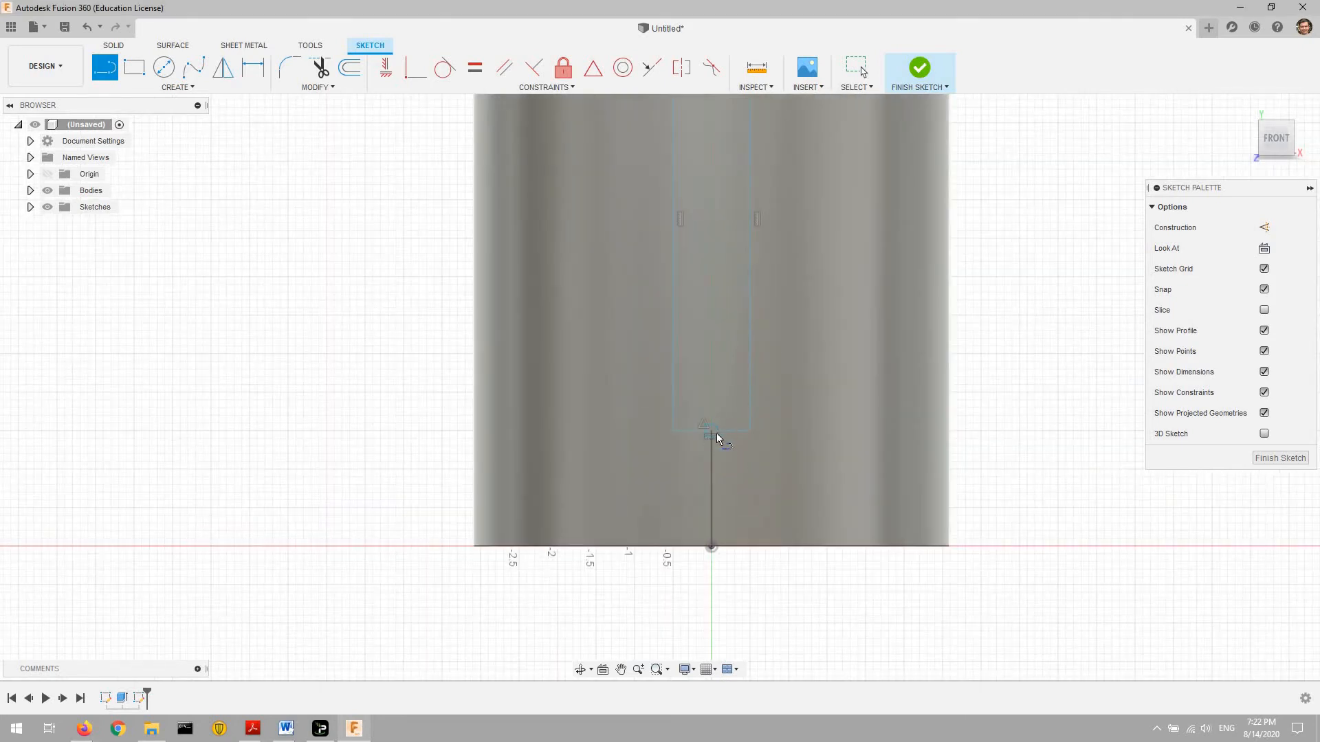
pyautogui.click(711, 435)
# - Try to make the rectangle's two long sides symmetric about the vertical line with a Symmetry constraint
pyautogui.click(681, 65)
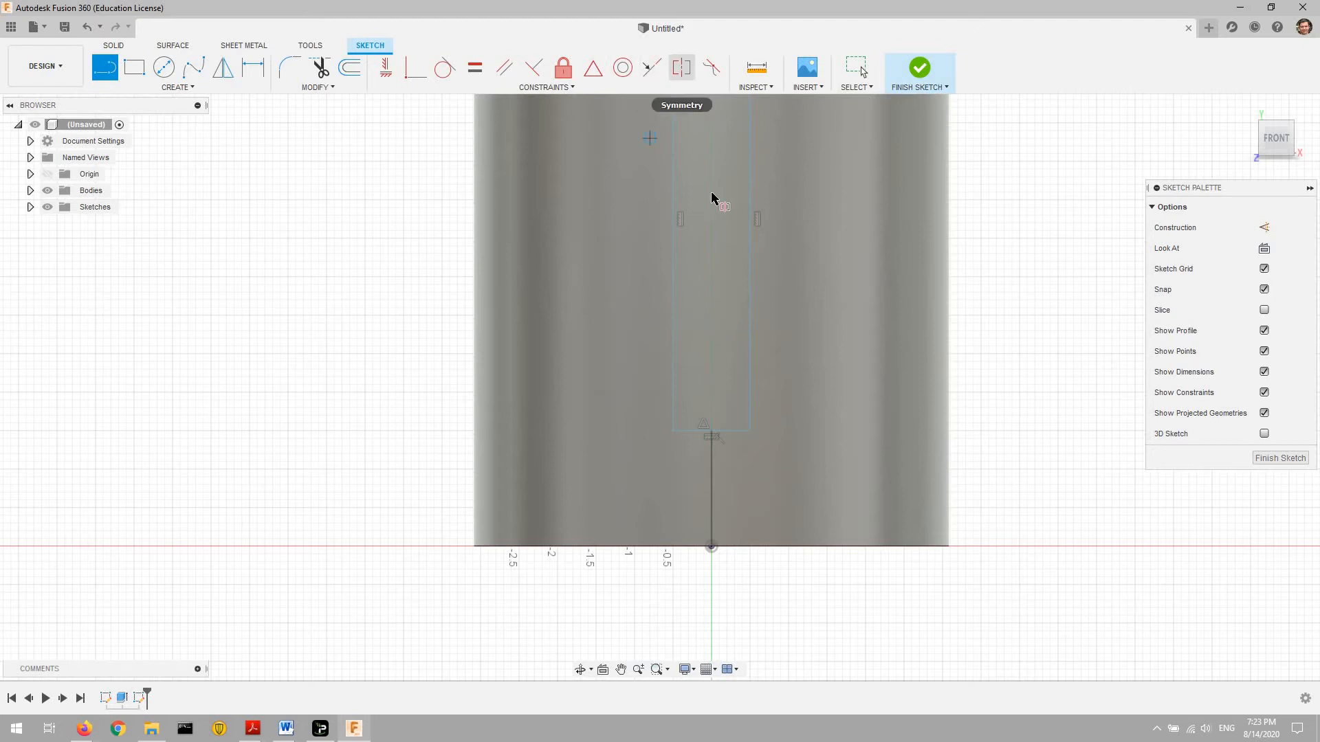
pyautogui.click(751, 279)
pyautogui.click(676, 291)
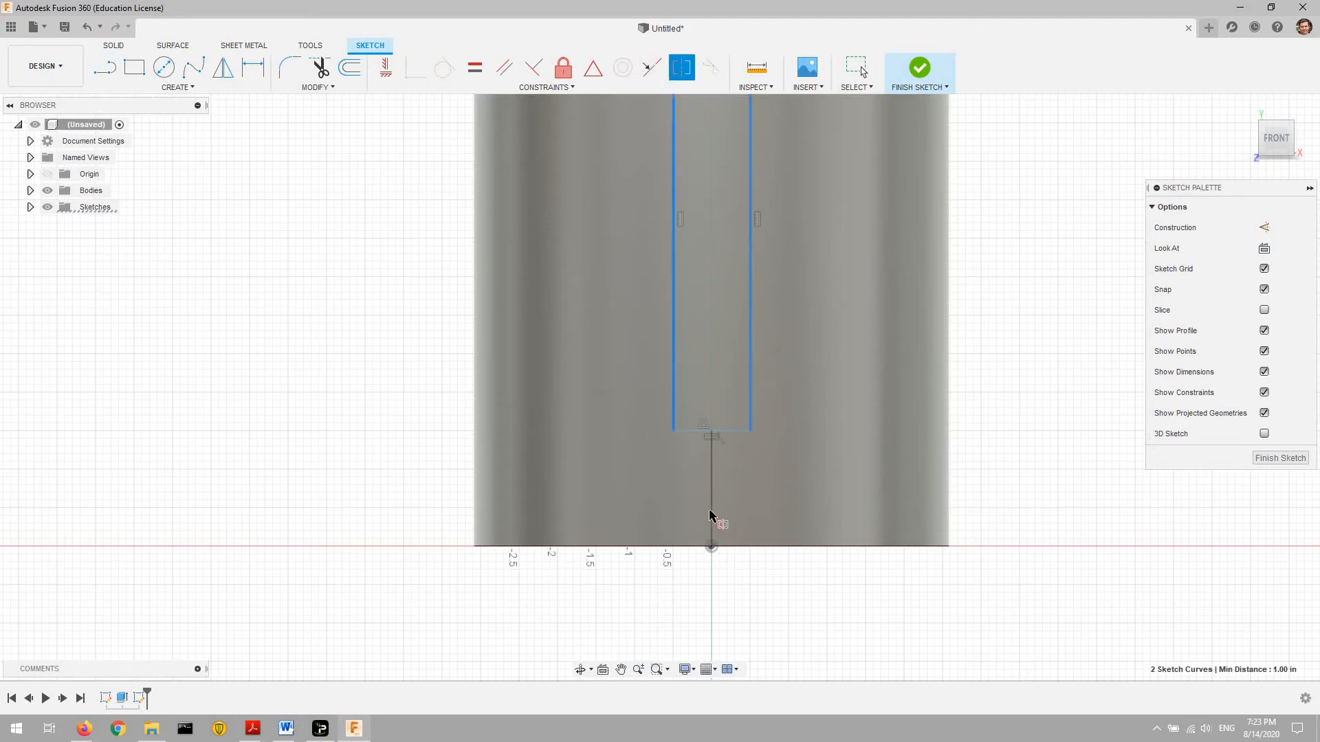
pyautogui.click(712, 509)
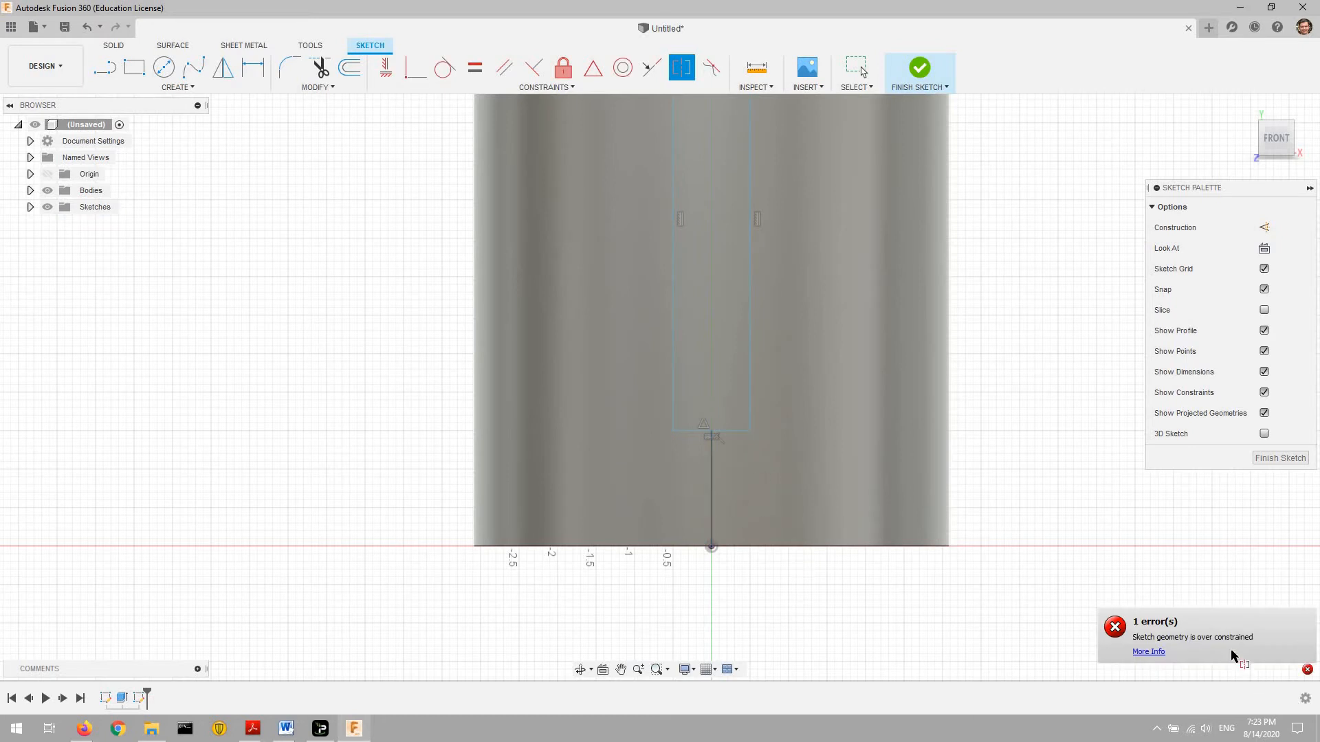
pyautogui.click(1305, 667)
pyautogui.click(1307, 671)
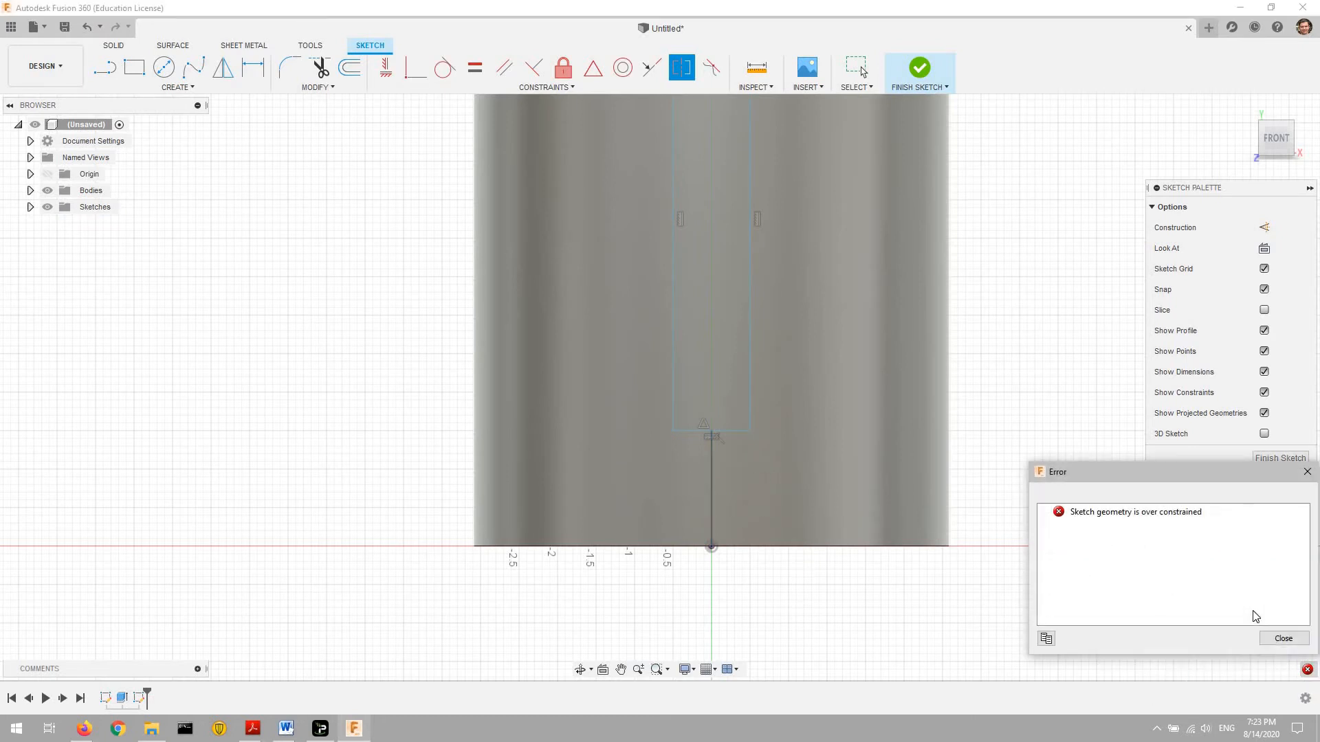
pyautogui.click(1283, 639)
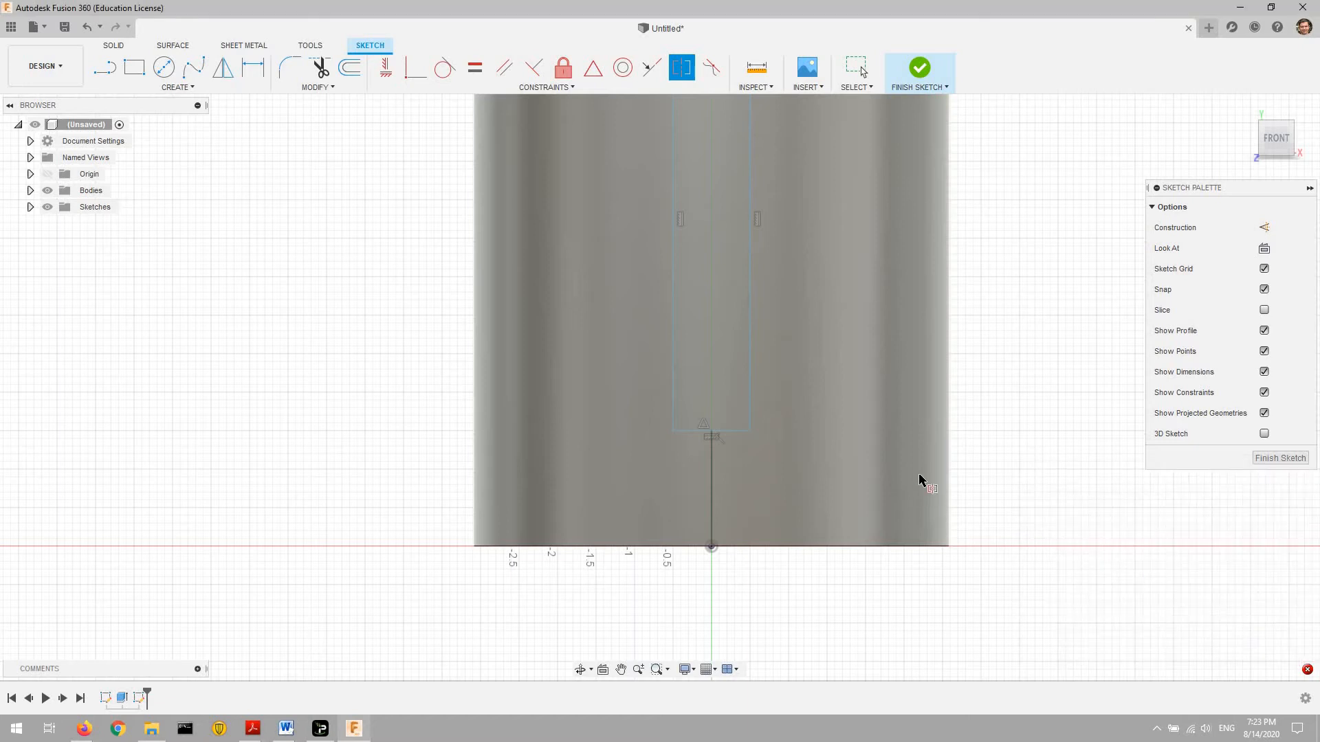
pyautogui.click(750, 224)
pyautogui.press('Escape')
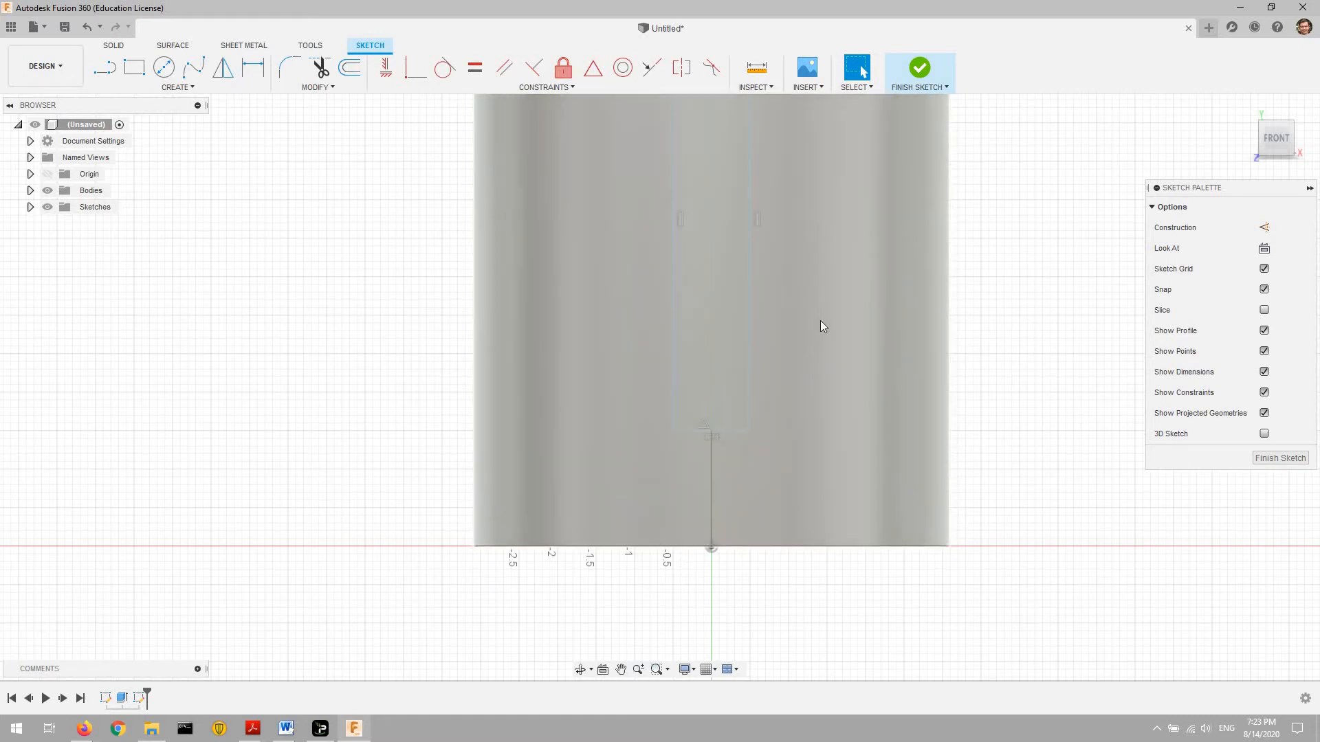
# - Dimension the vertical line between the origin and the rectangle's bottom edge, setting its length to 2 in
pyautogui.scroll(-3, 822, 324)
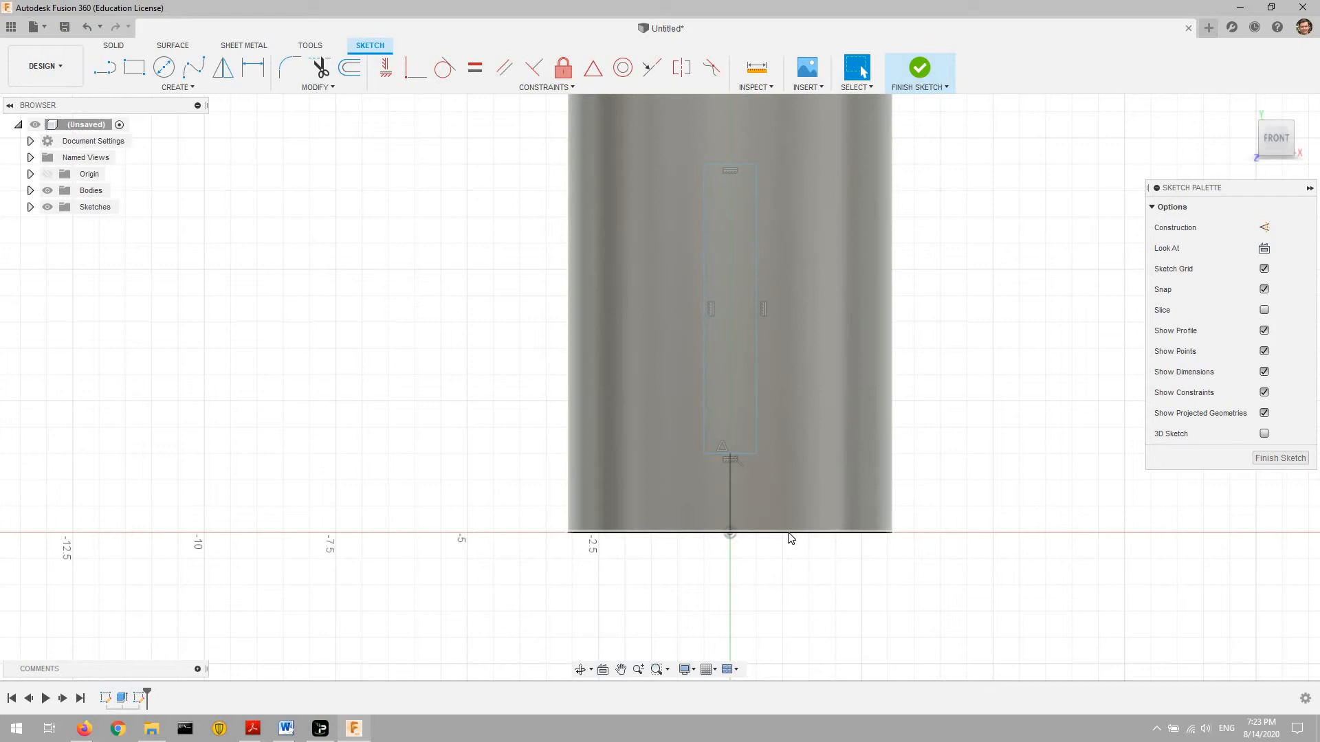
pyautogui.click(253, 68)
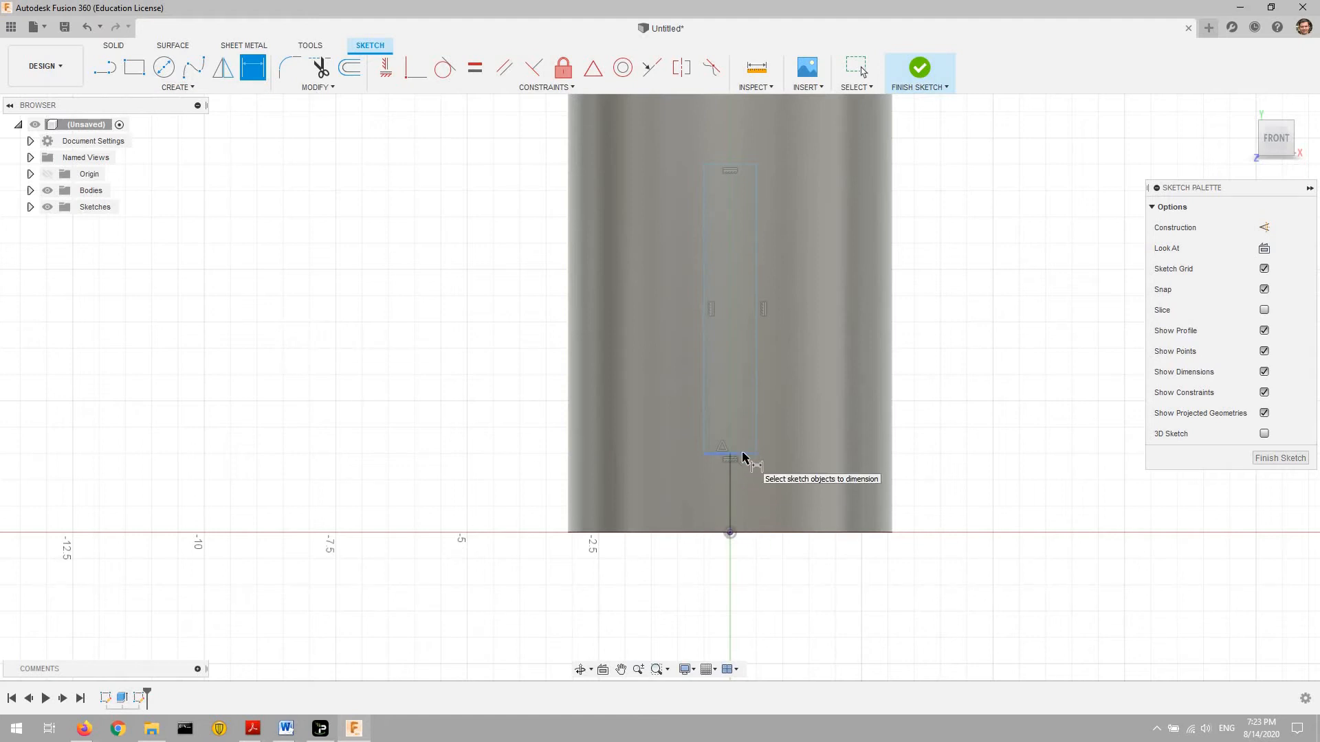
pyautogui.click(730, 473)
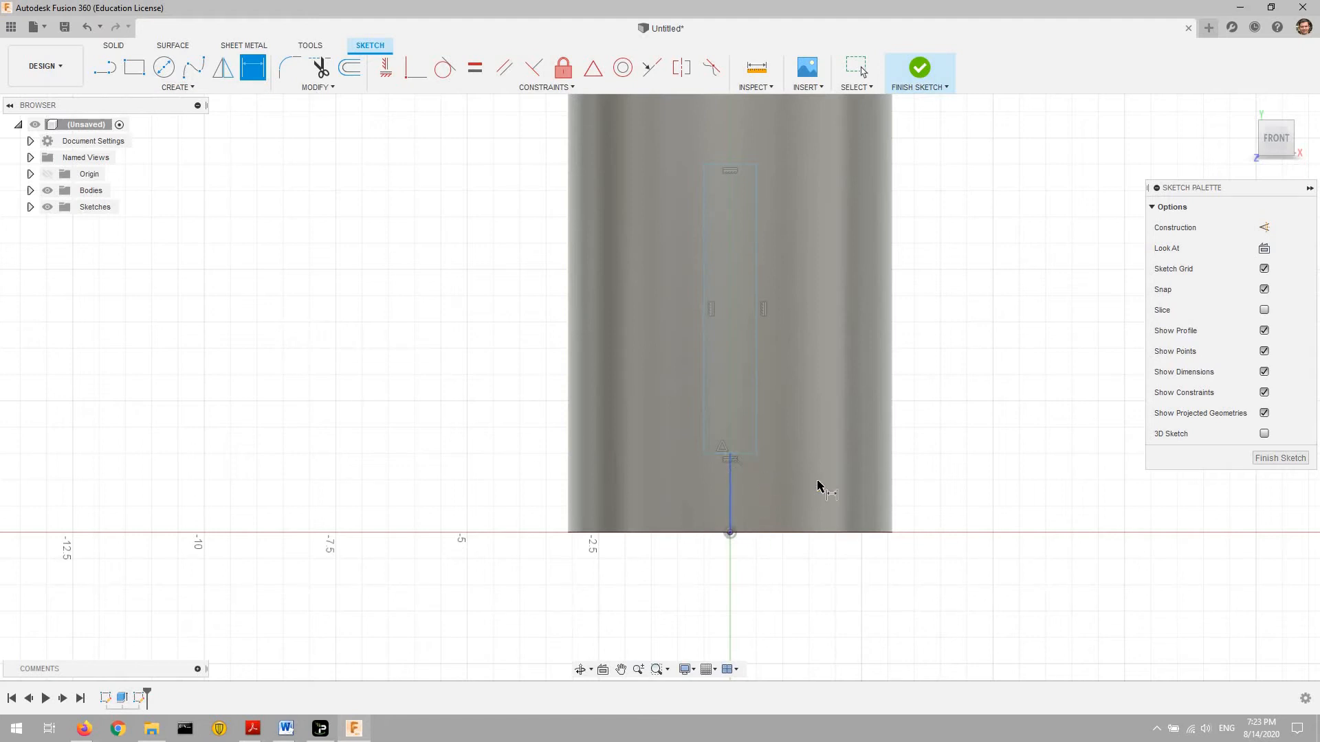
pyautogui.click(943, 489)
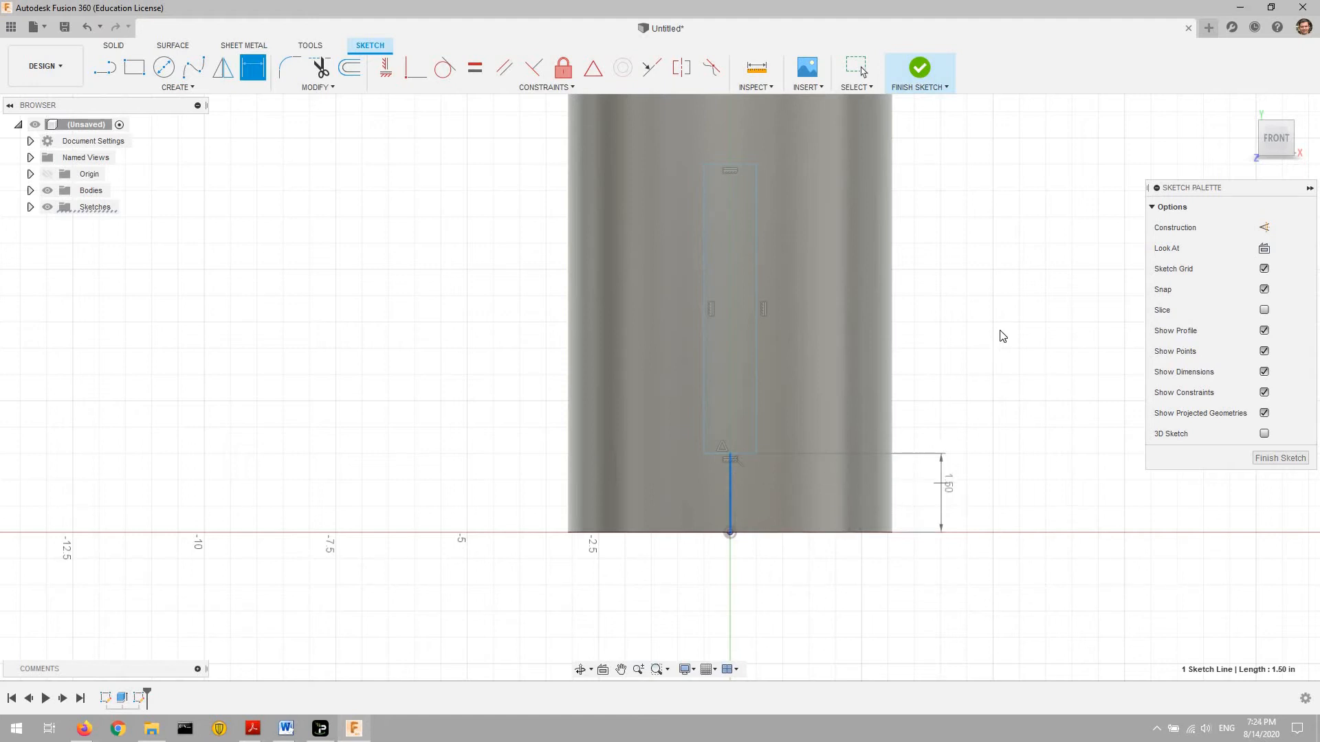
pyautogui.write('2')
pyautogui.press('Return')
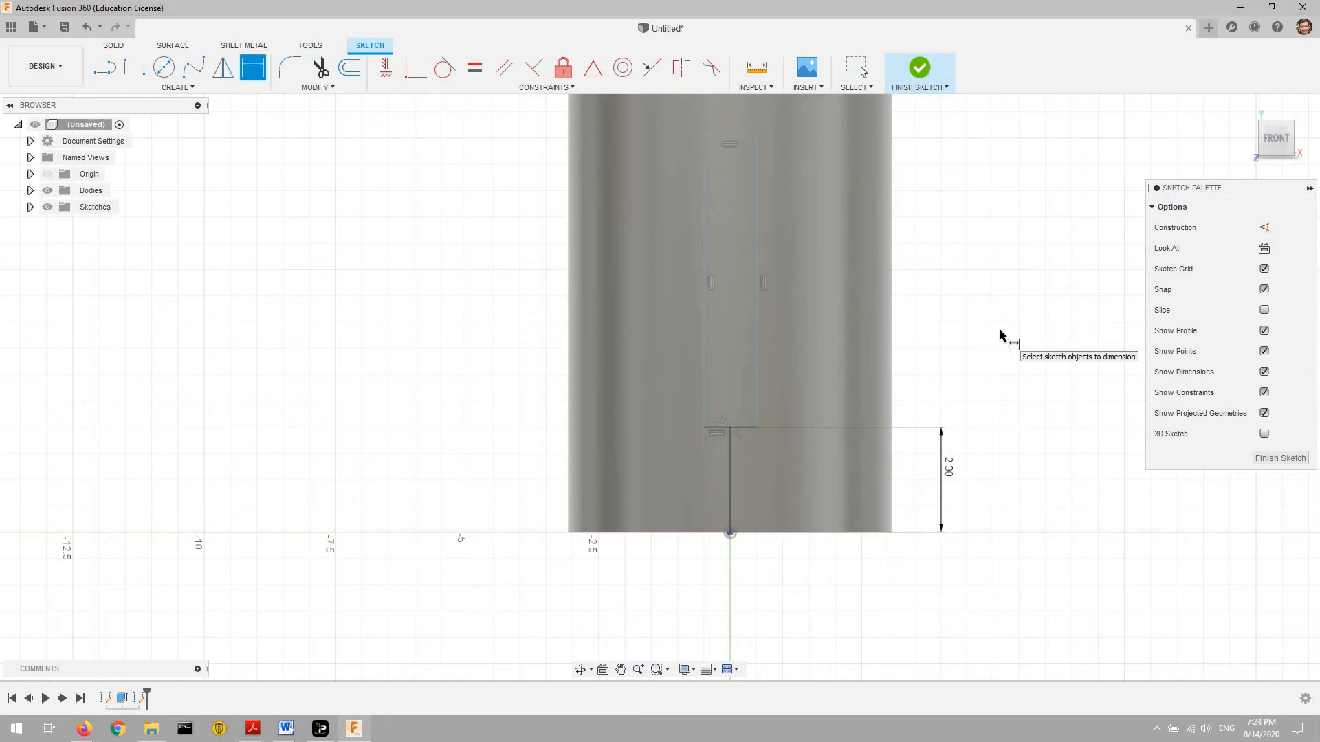
# - Dimension the rectangle's bottom edge below the rectangle with a width of 25 in
pyautogui.moveTo(969, 434); pyautogui.dragTo(914, 482, button='middle')
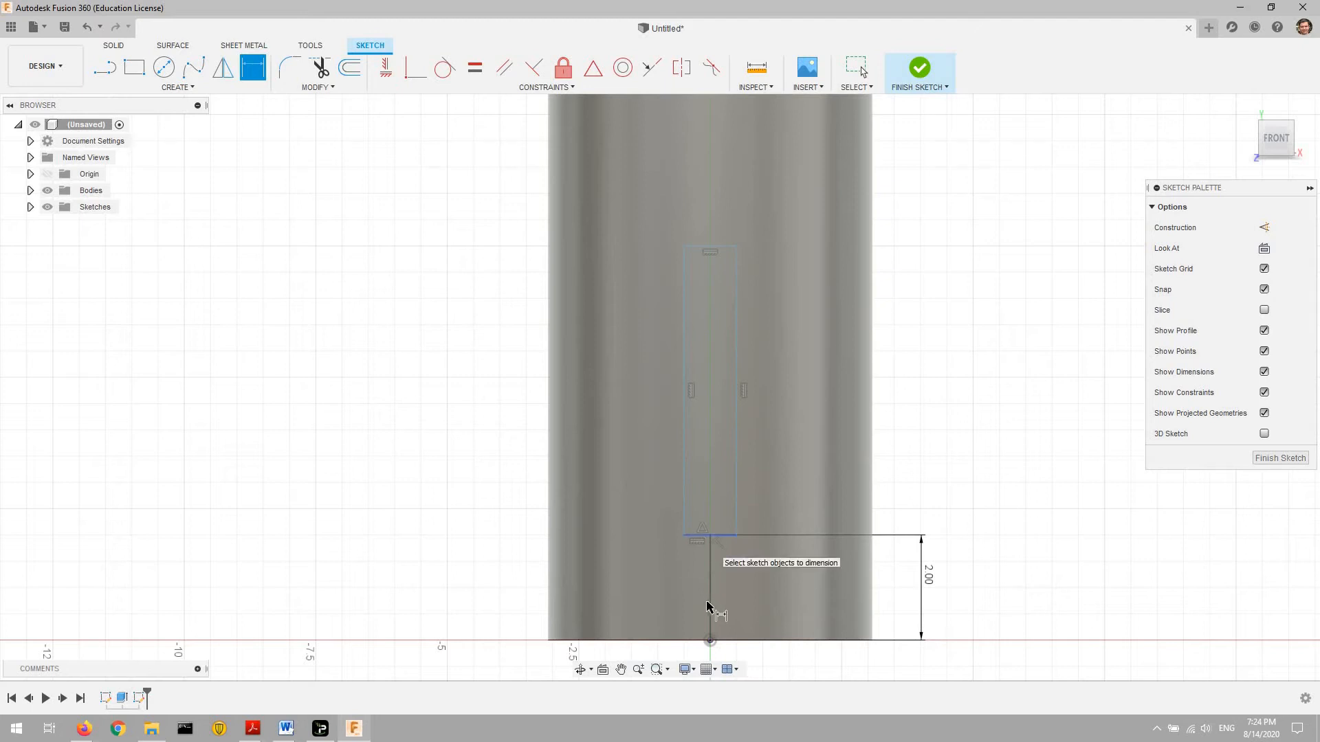
pyautogui.click(705, 536)
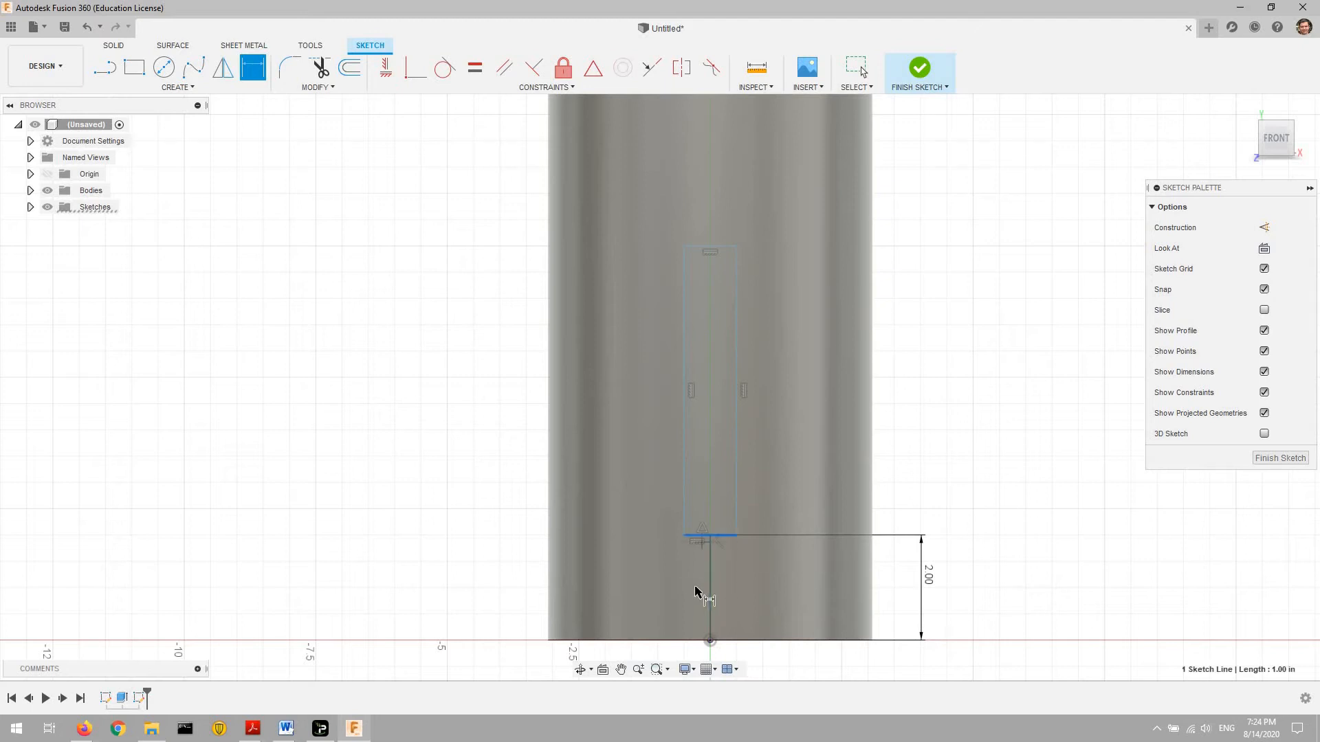
pyautogui.click(635, 593)
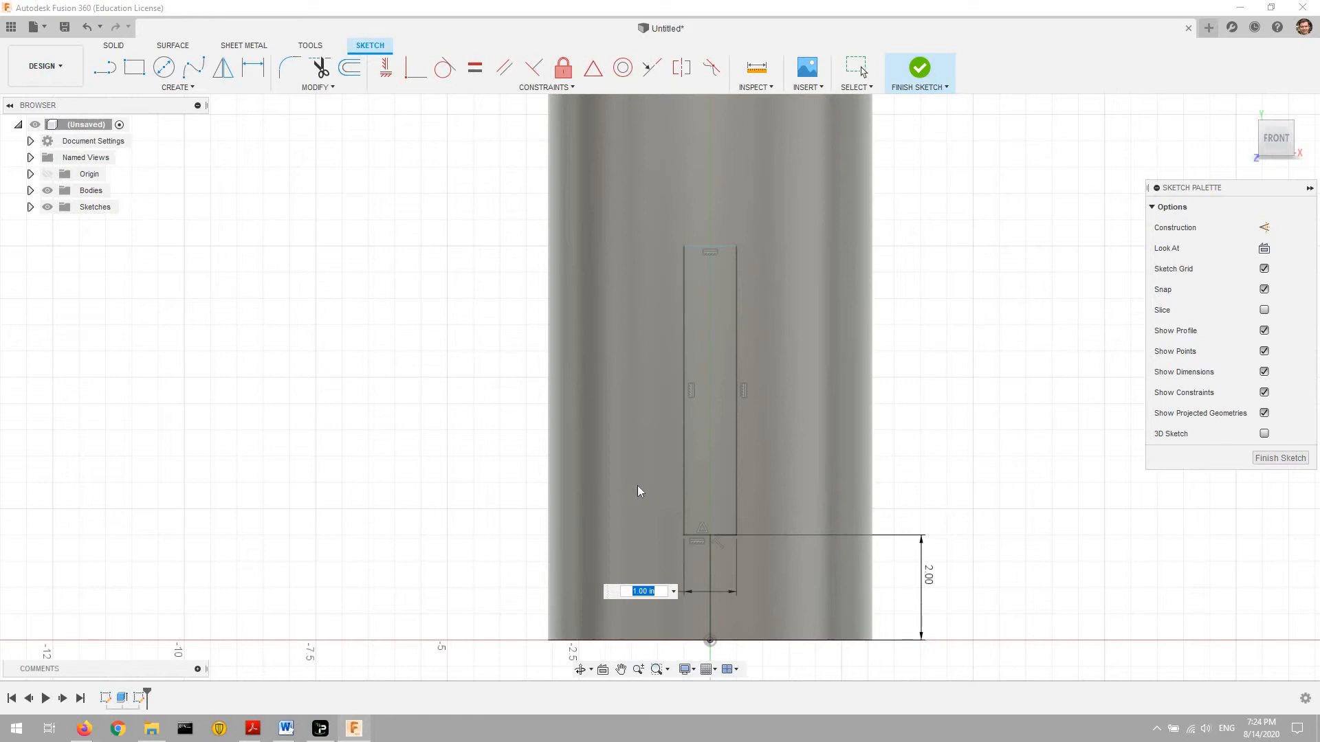
pyautogui.write('25')
pyautogui.press('Return')
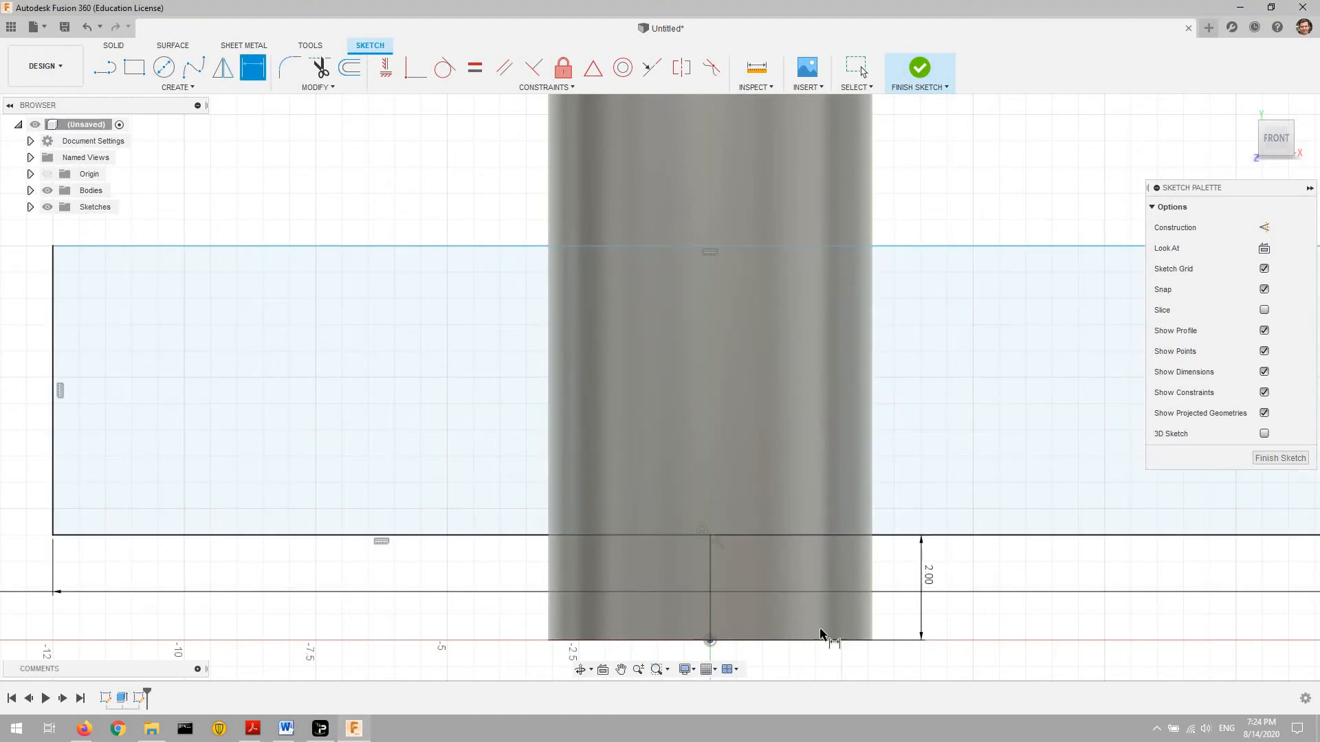
pyautogui.press('Escape')
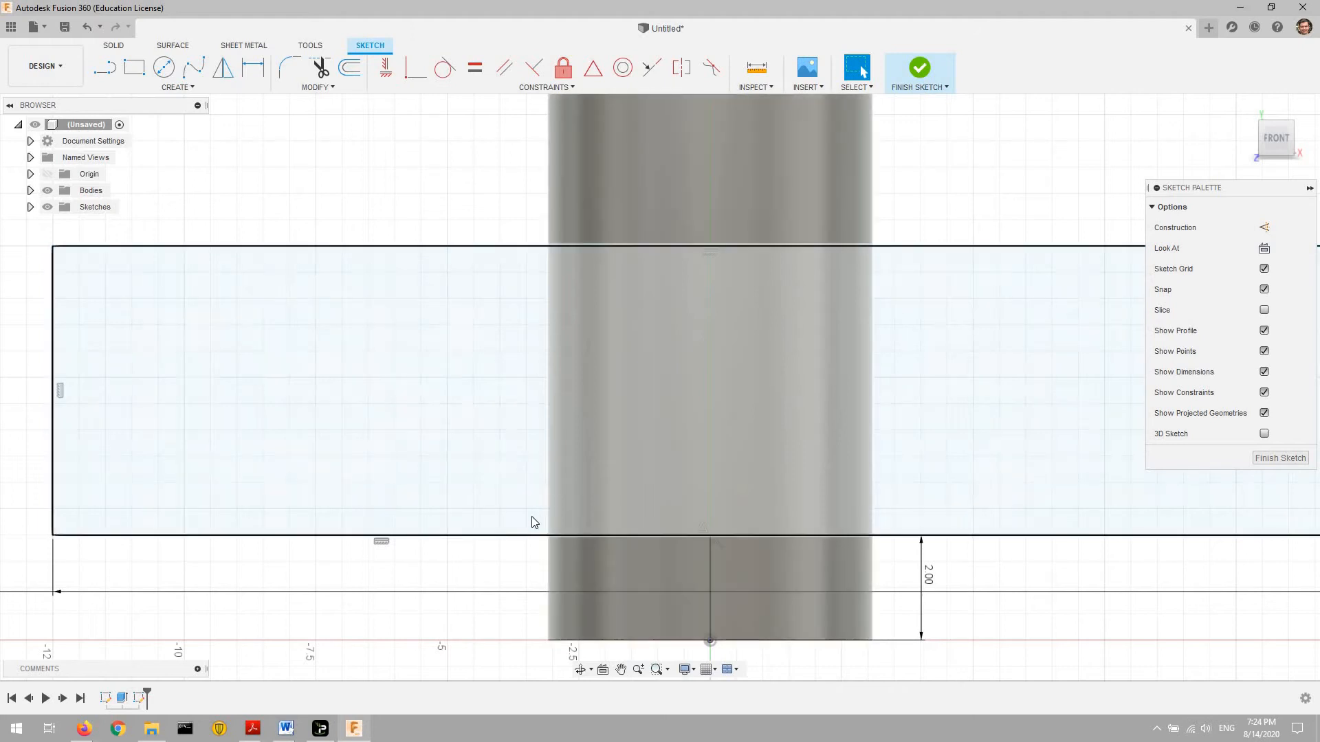
# - Undo the 25 in width value and set the rectangle's width dimension to 0.25 in
pyautogui.hotkey('ctrl', 'z')
pyautogui.doubleClick(638, 585)
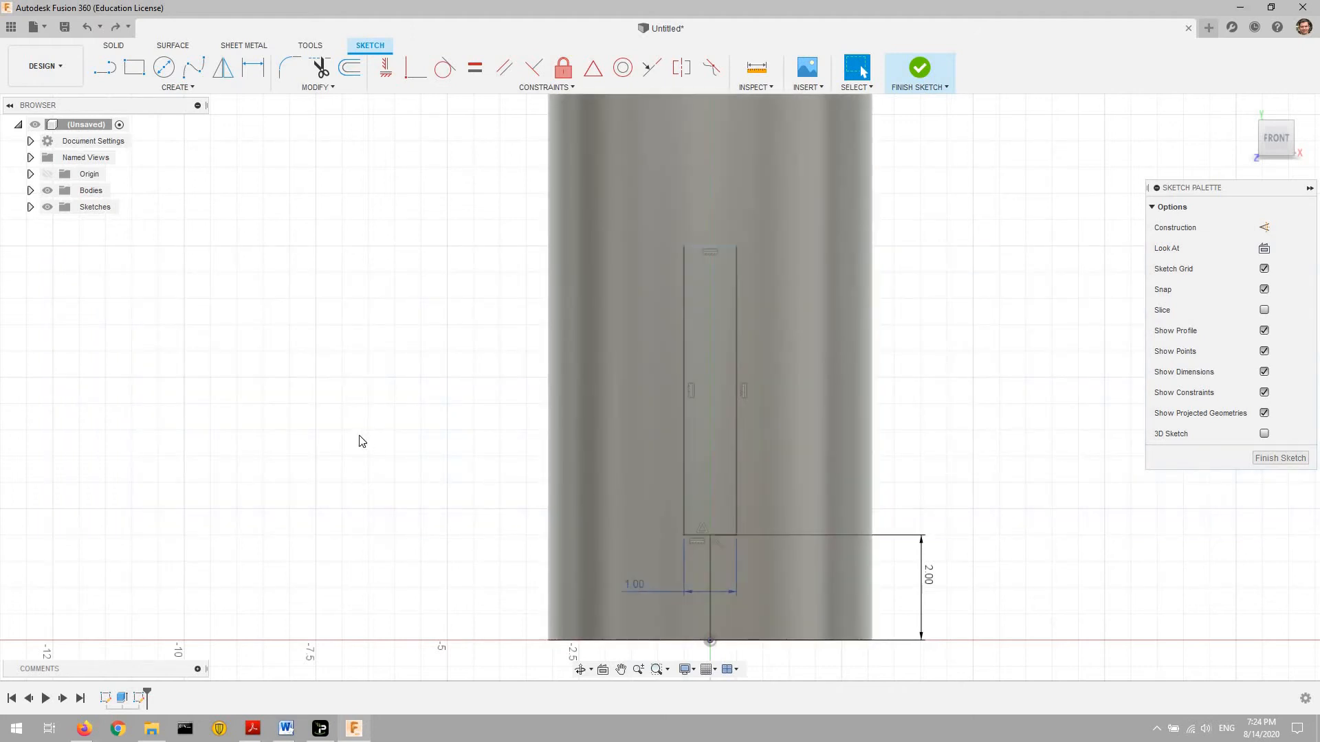
pyautogui.press('BackSpace')
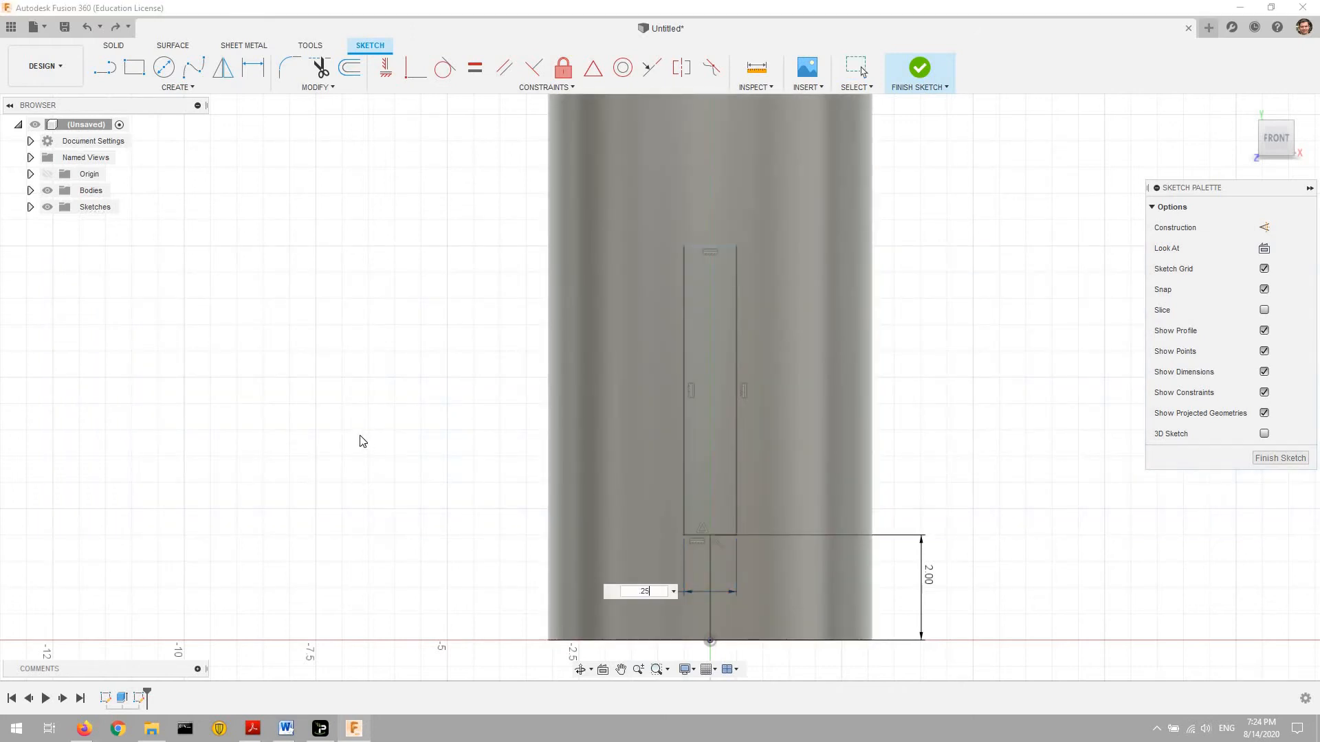
pyautogui.press('Return')
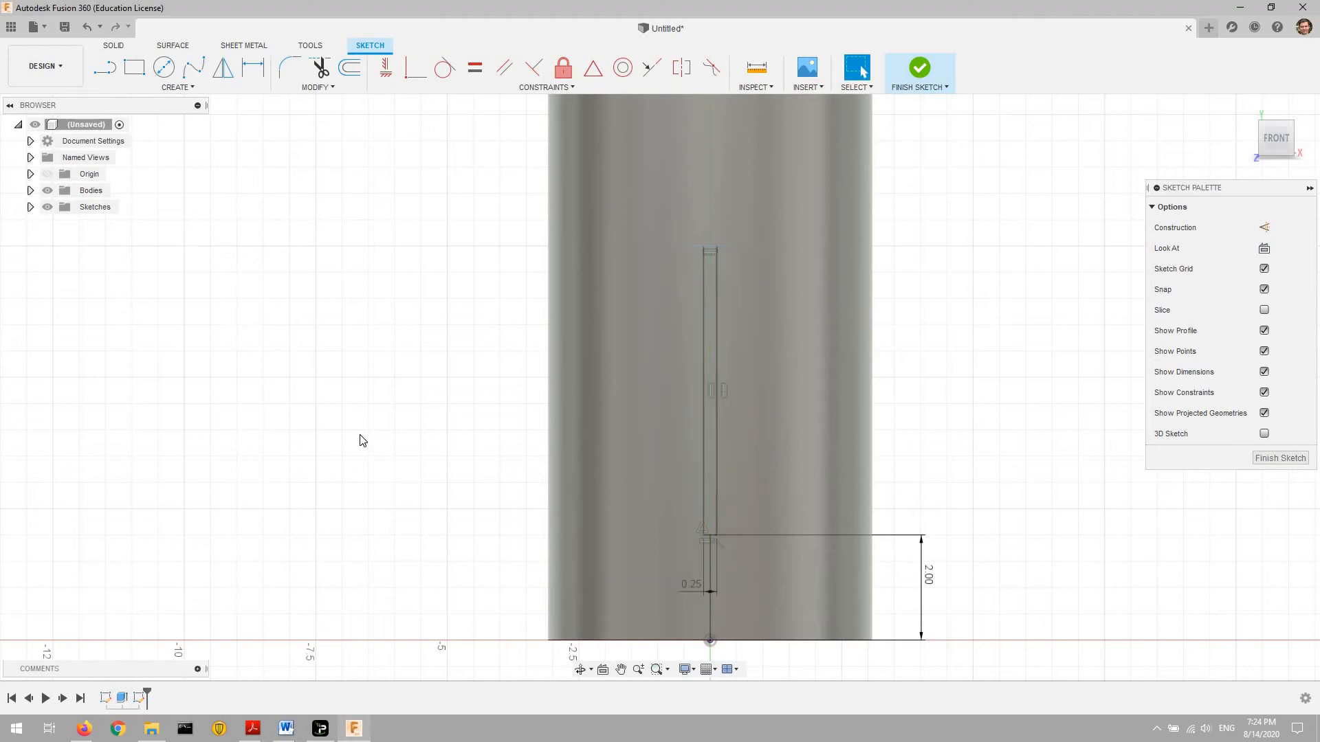
# - Dimension the rectangle's long side and set its height to 12 in
pyautogui.click(256, 69)
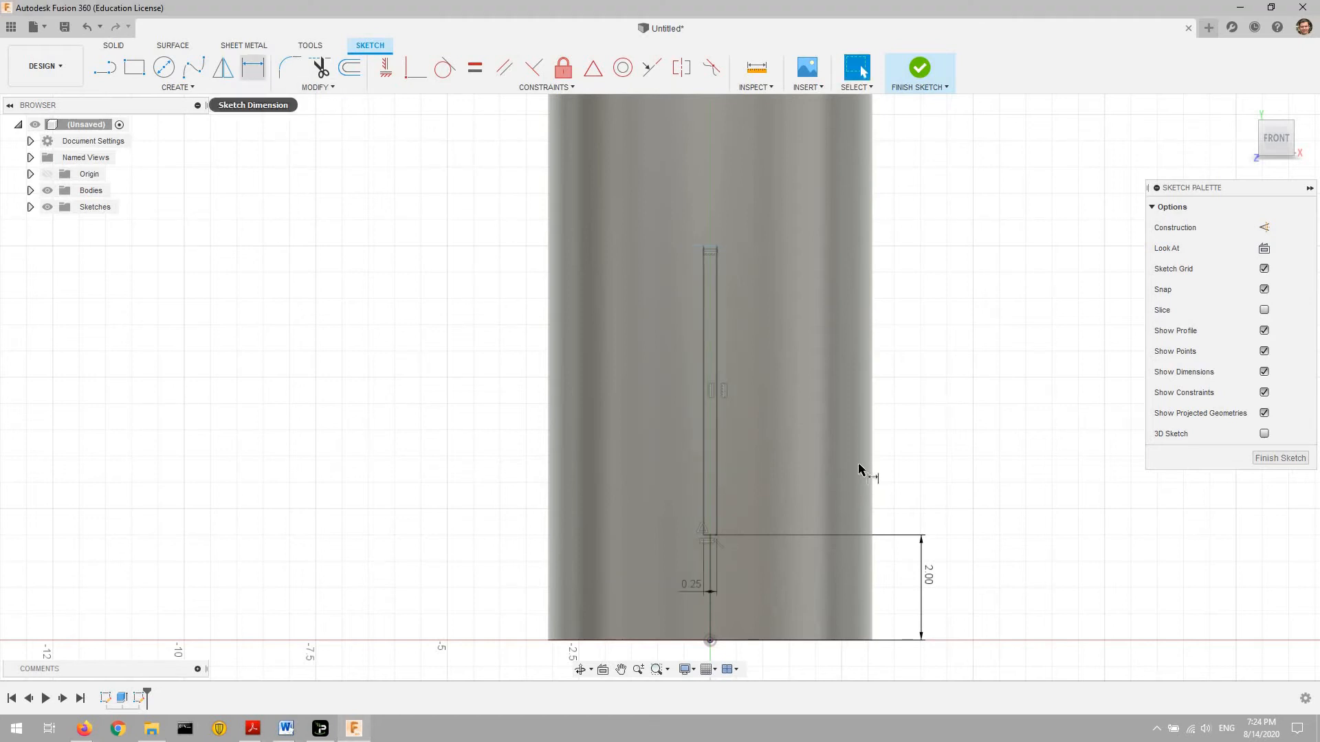
pyautogui.click(775, 339)
pyautogui.write('12')
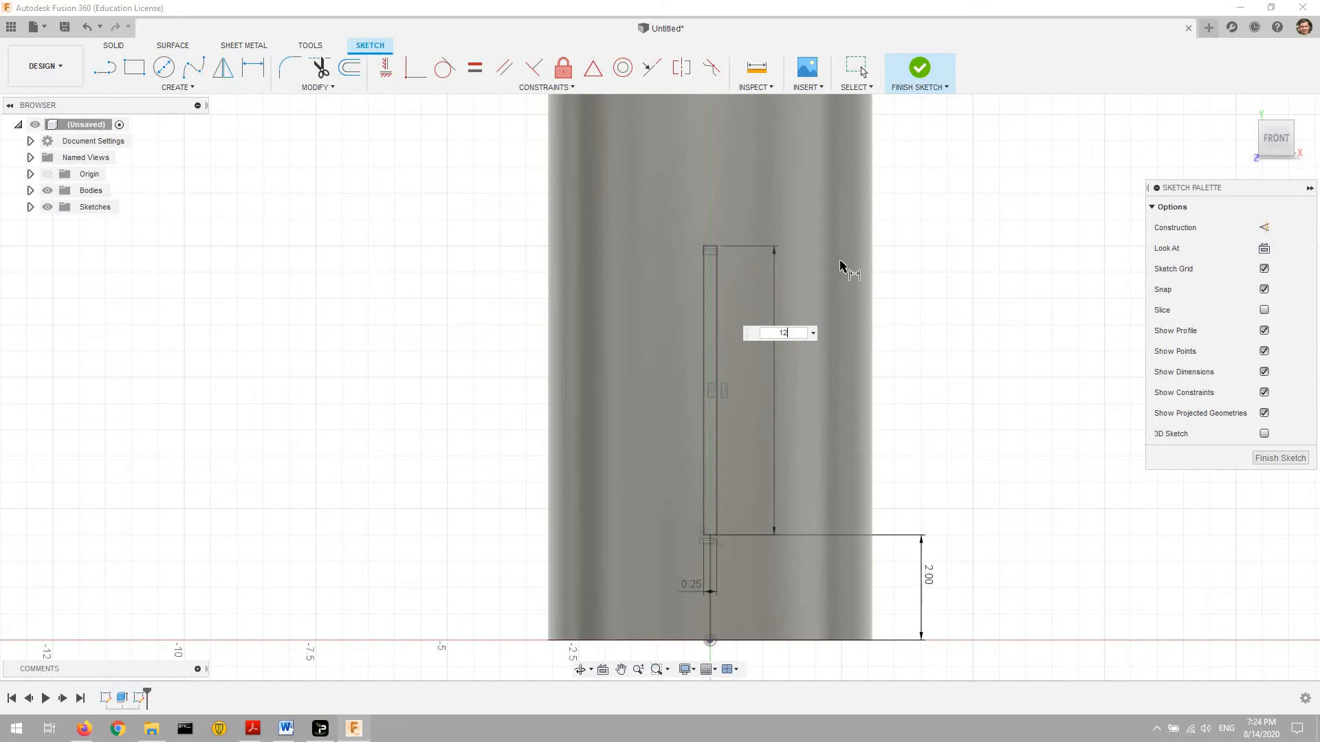
pyautogui.press('Return')
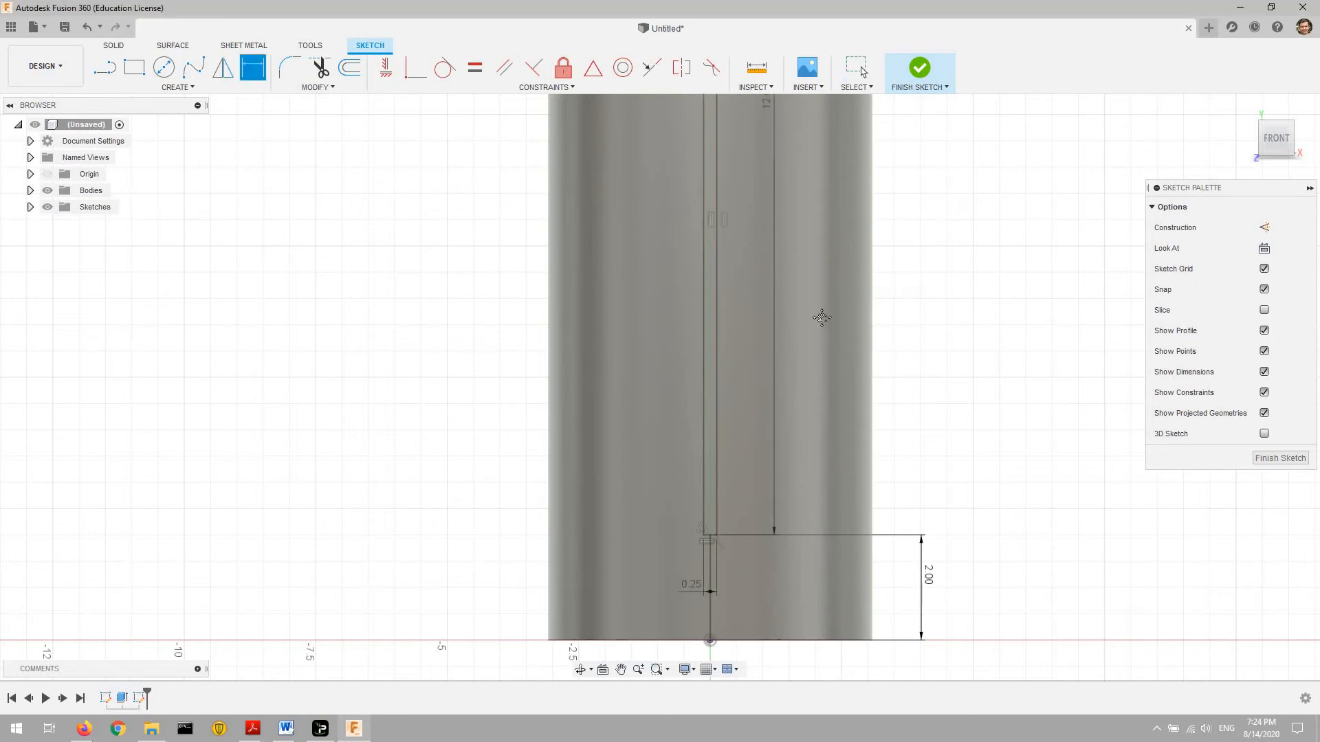
pyautogui.moveTo(822, 318); pyautogui.dragTo(800, 416, button='middle')
pyautogui.scroll(3, 832, 307)
pyautogui.scroll(-5, 834, 303)
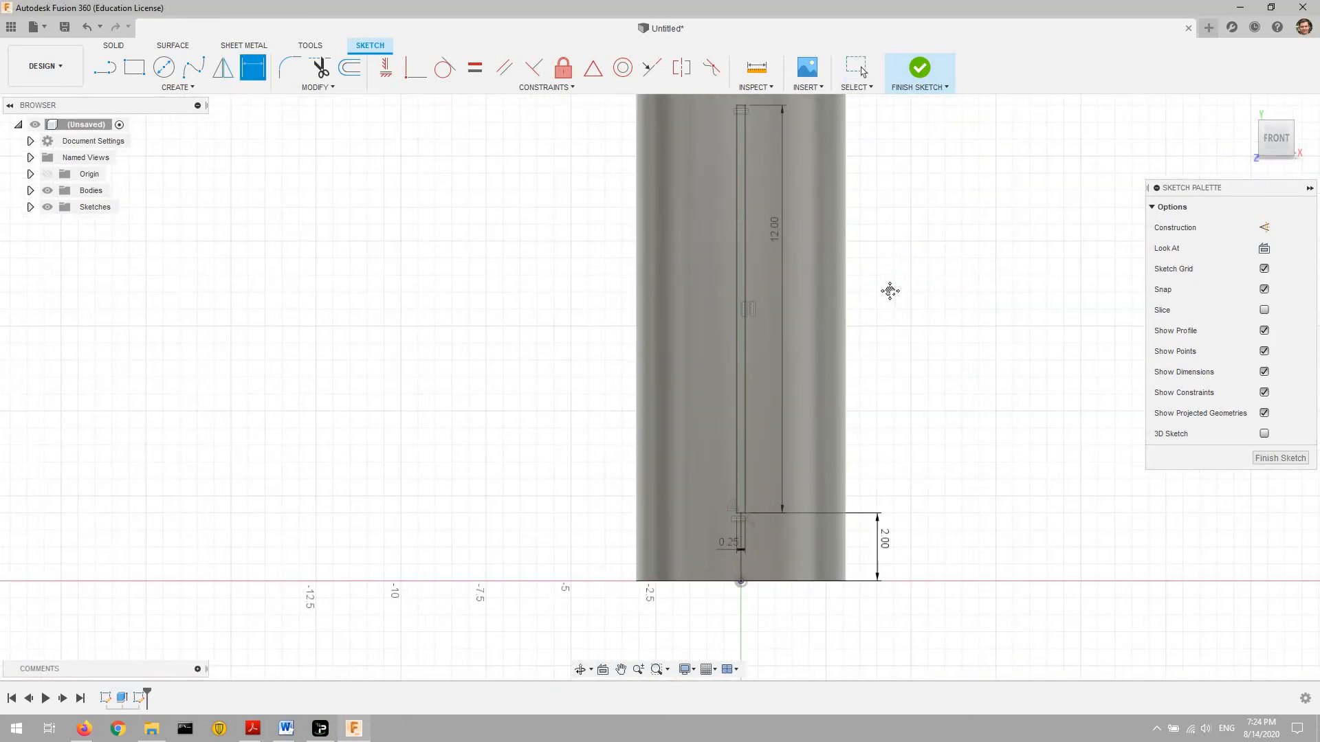
pyautogui.scroll(-2, 866, 316)
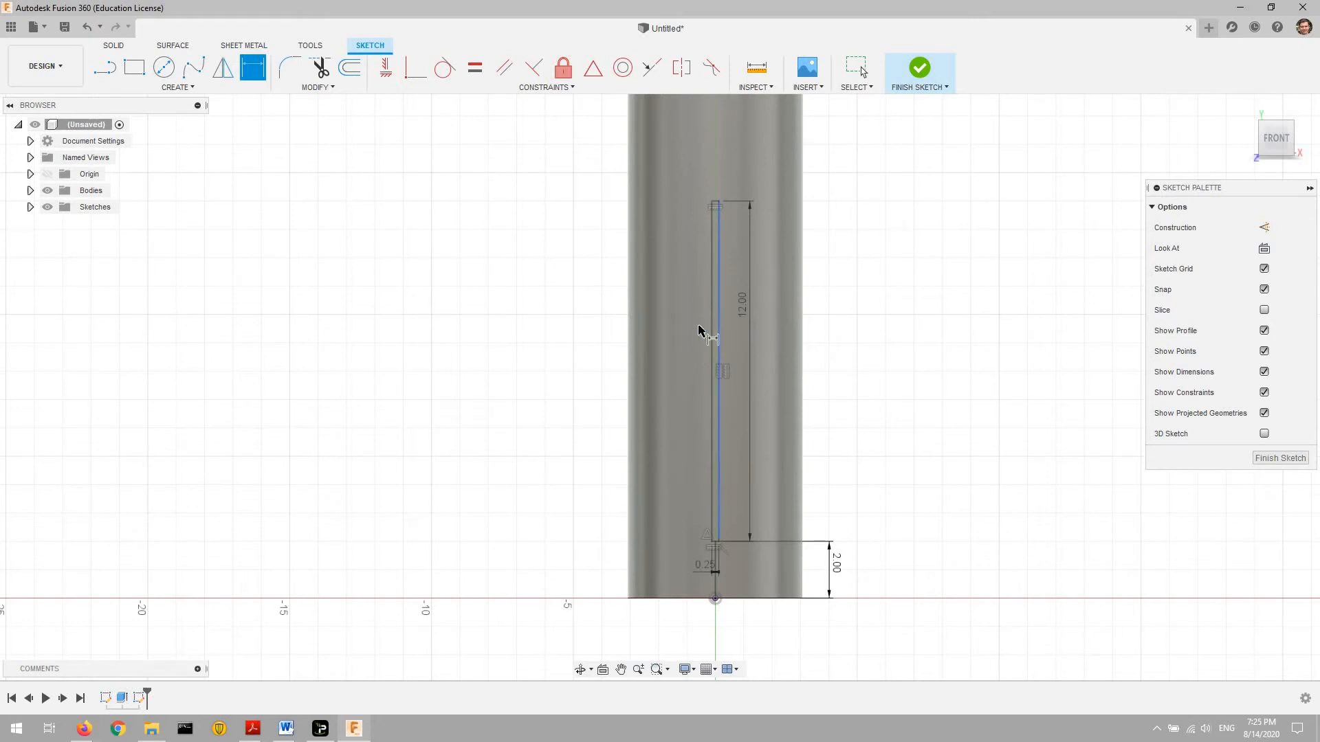
# - Extrude the narrow rectangle profile as a one-sided Cut with extent All, making a slot through the tube wall
pyautogui.click(114, 45)
pyautogui.click(134, 67)
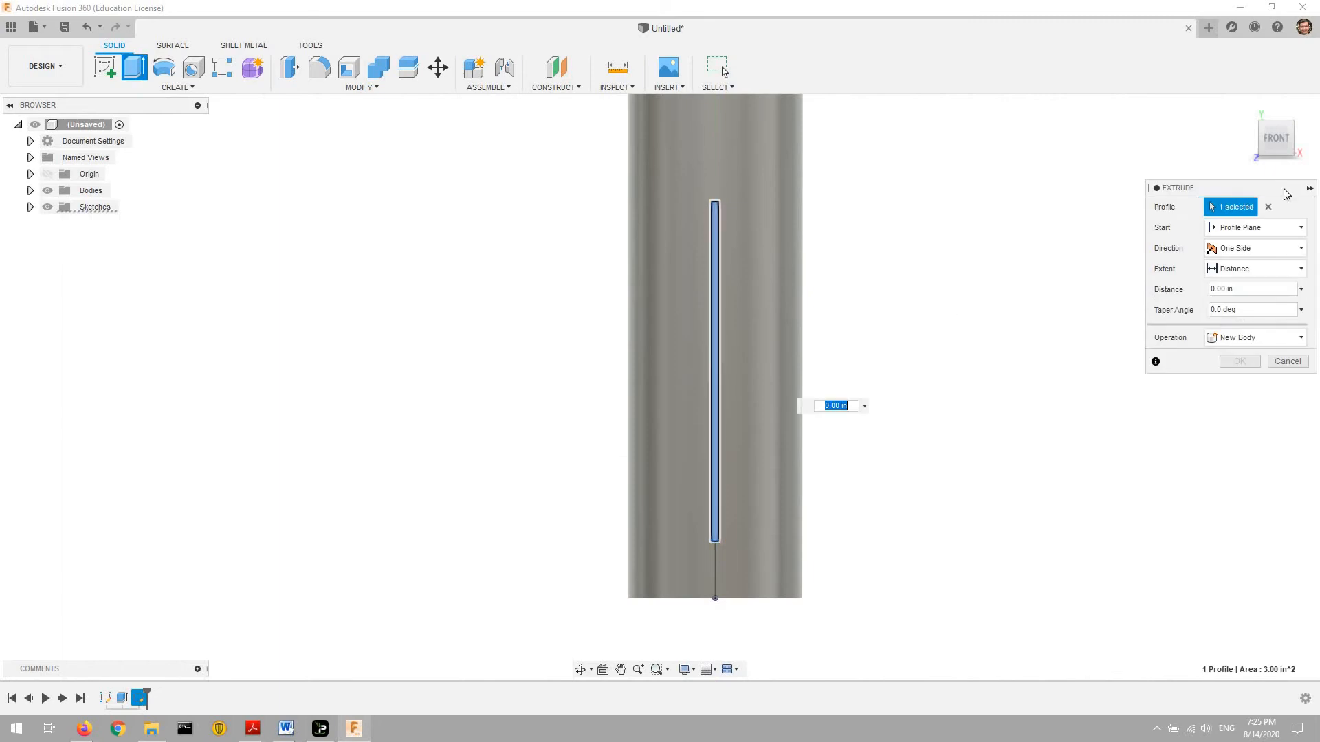
pyautogui.click(1245, 338)
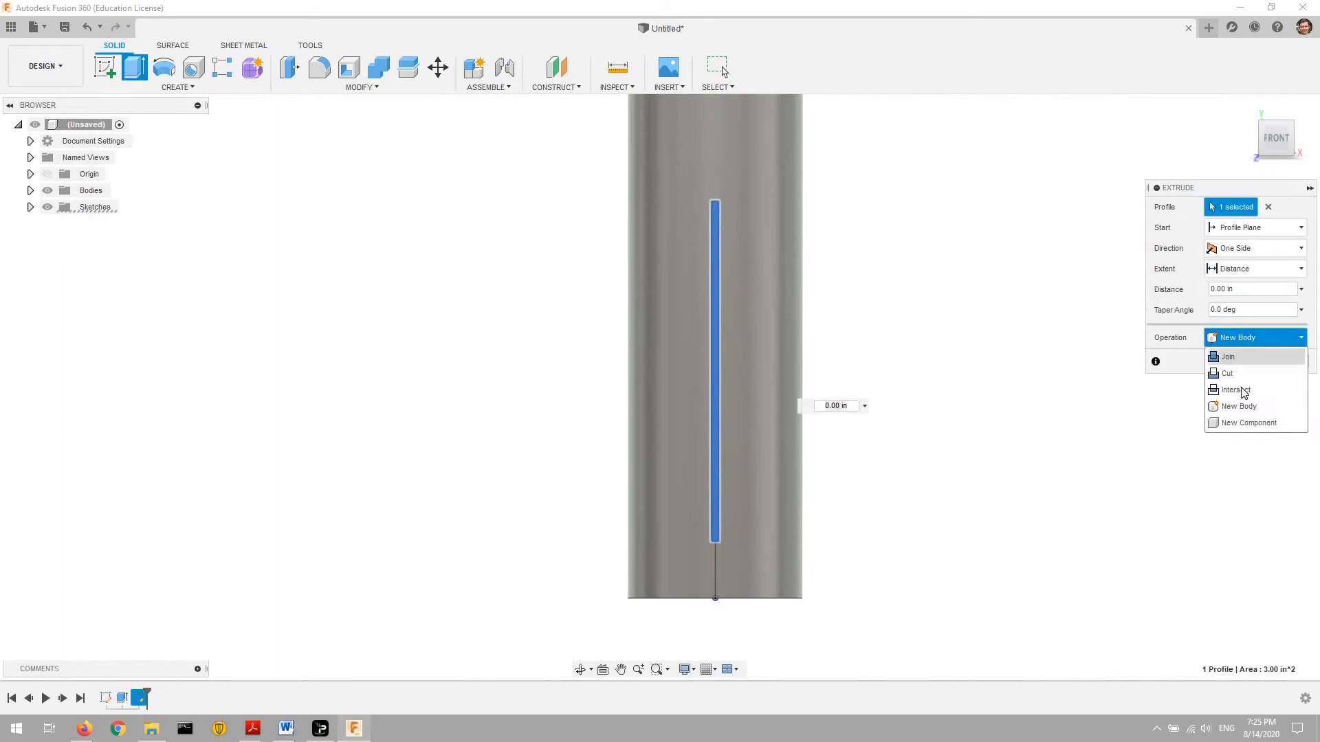
pyautogui.click(1245, 378)
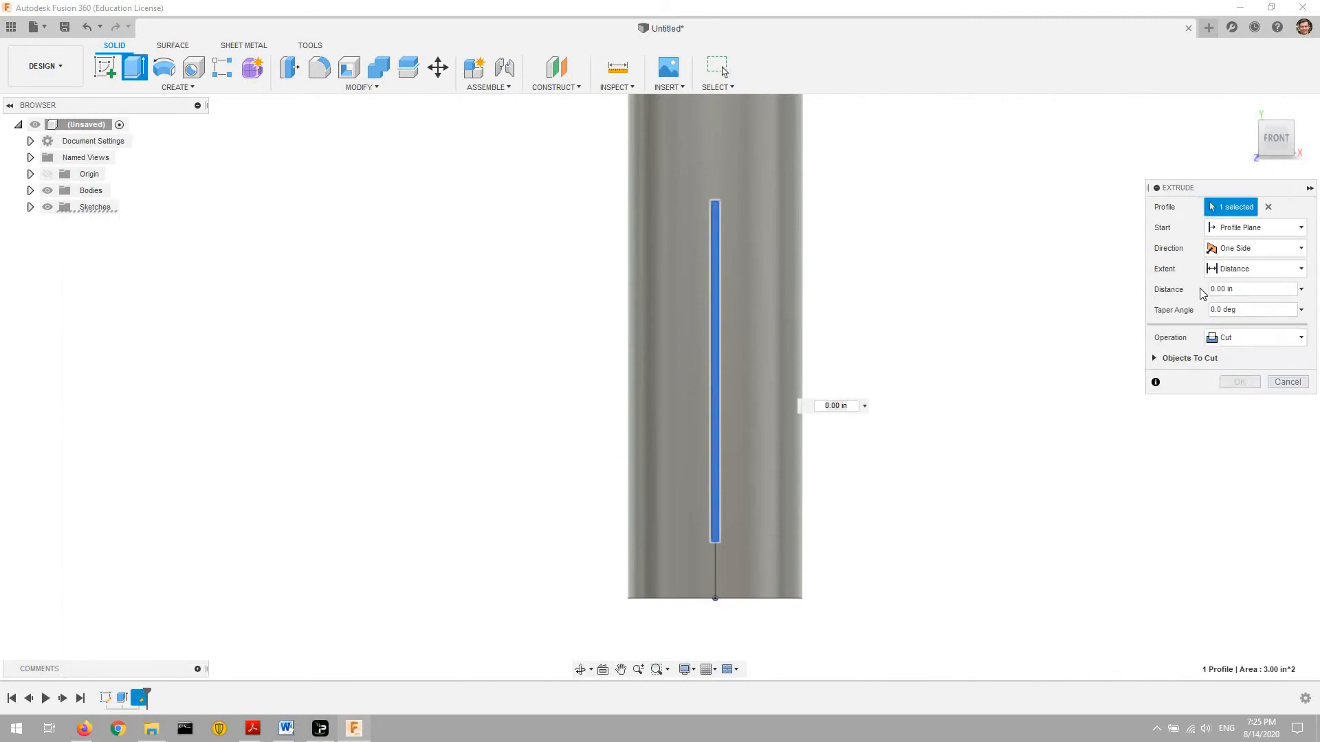
pyautogui.moveTo(1284, 138); pyautogui.dragTo(1257, 238)
pyautogui.click(1229, 272)
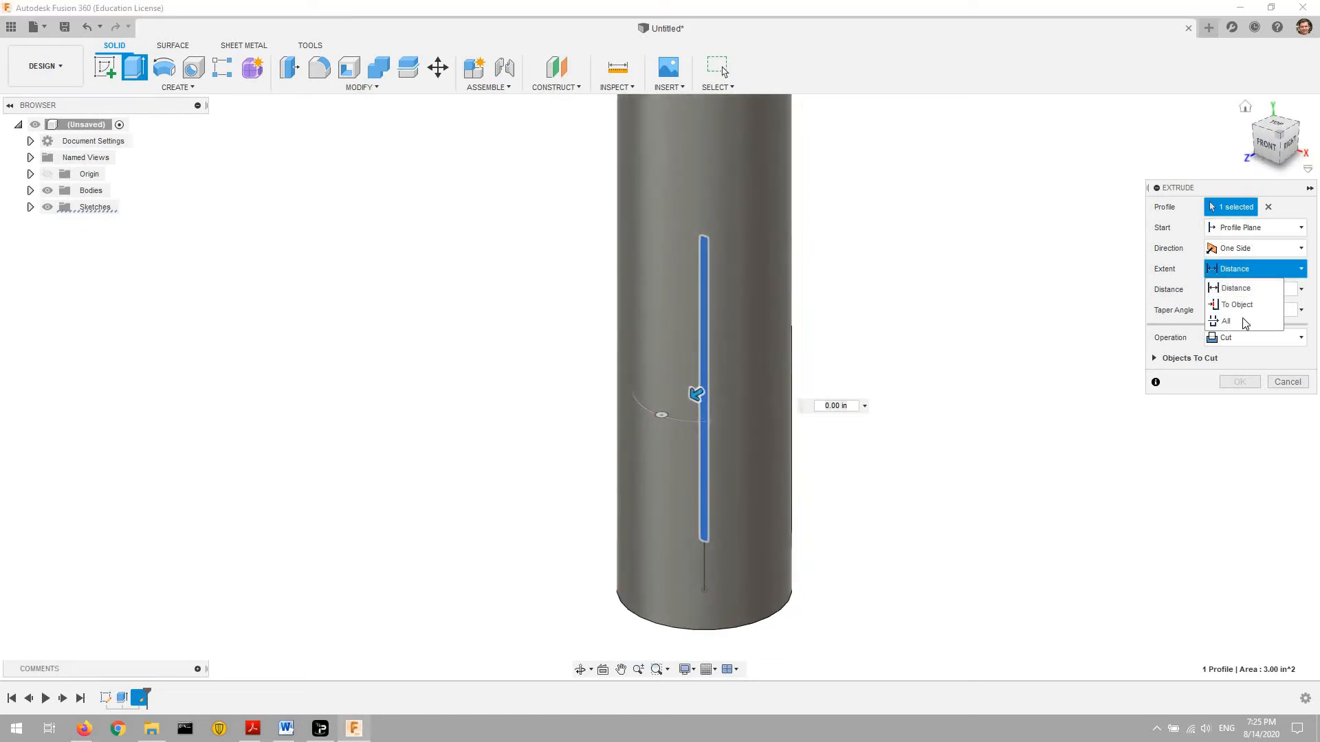
pyautogui.click(1237, 323)
pyautogui.moveTo(1274, 139); pyautogui.dragTo(1271, 123)
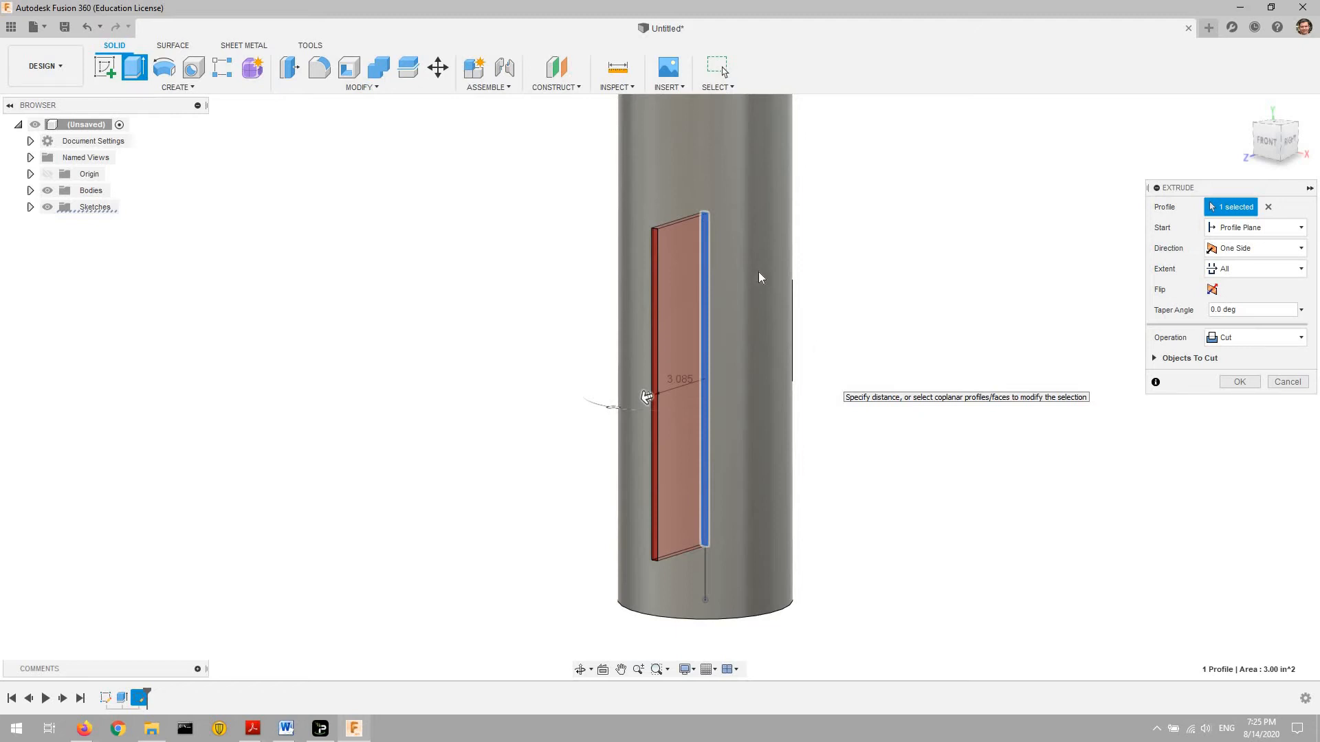
pyautogui.click(1251, 385)
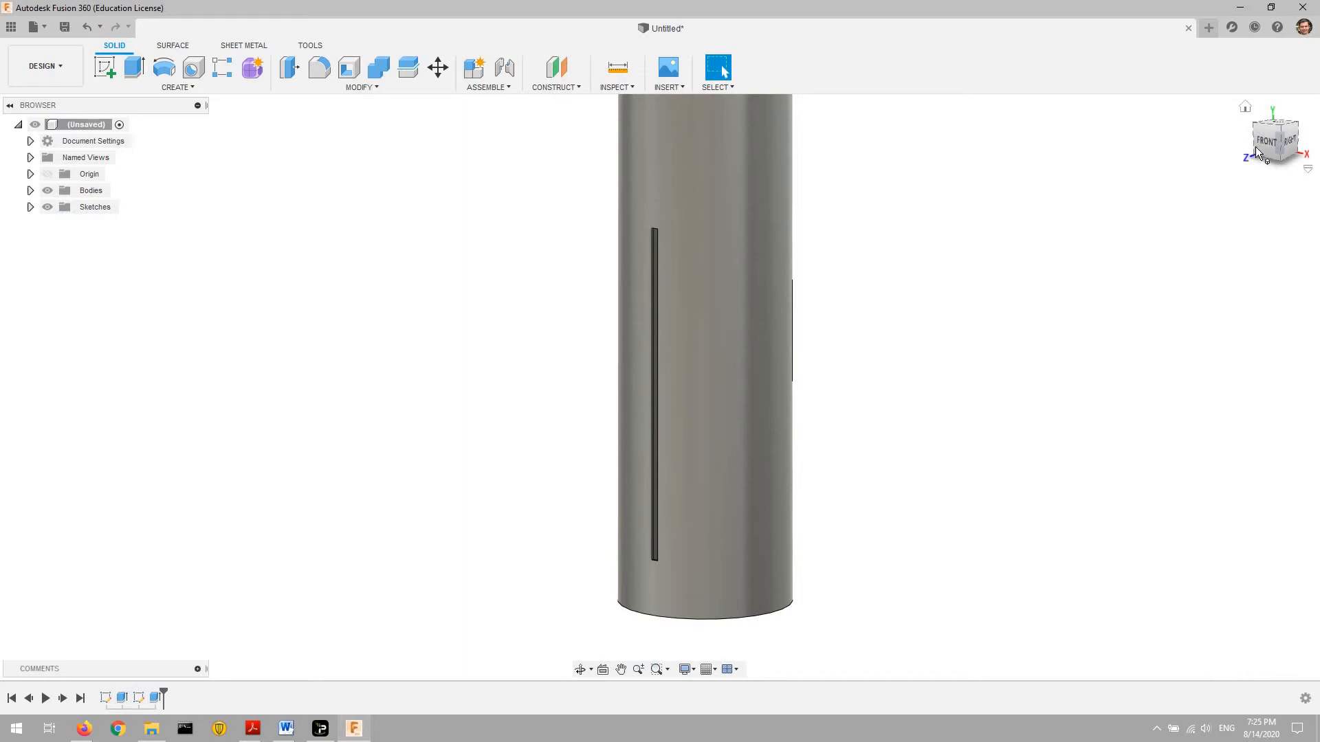
# - Start a Circular Pattern for the tube and set its pattern type to Features
pyautogui.moveTo(1265, 141)
pyautogui.mouseDown()
pyautogui.moveTo(1279, 157)
pyautogui.moveTo(1291, 141)
pyautogui.mouseUp()
pyautogui.click(1290, 143)
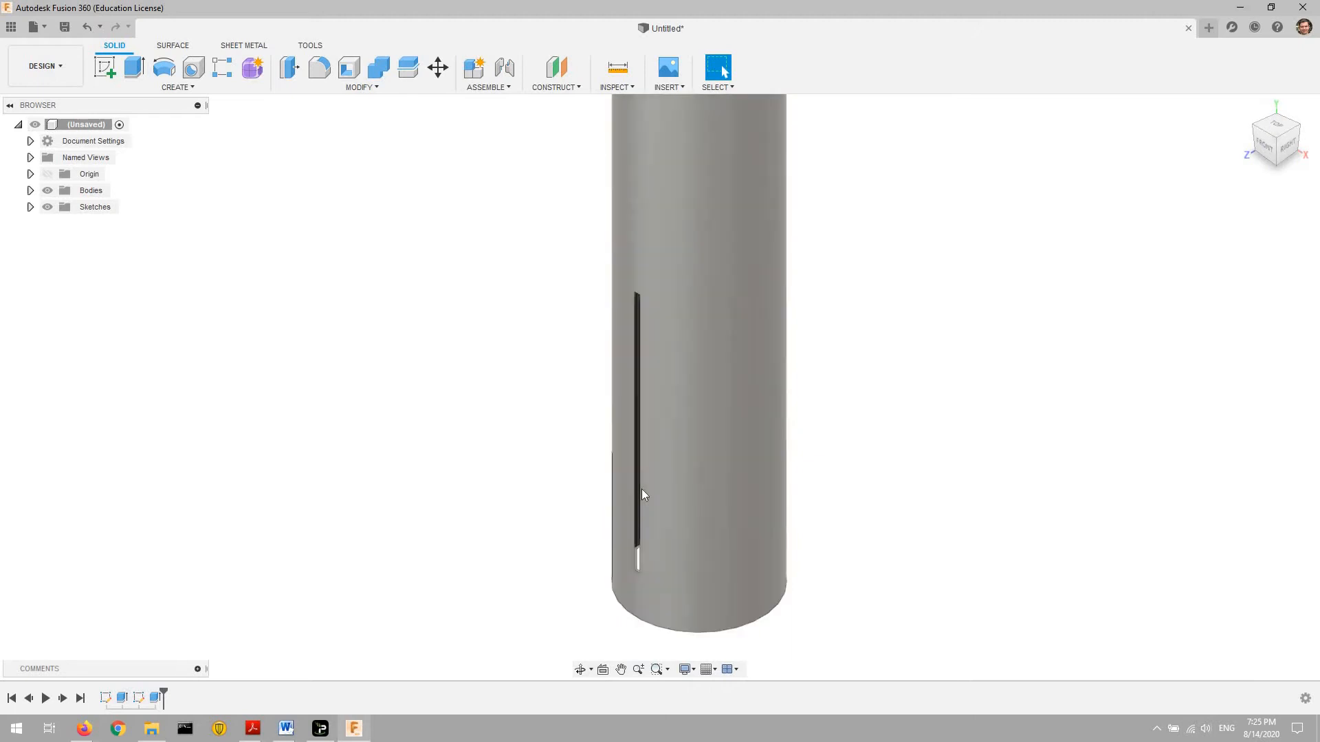
pyautogui.scroll(4, 642, 488)
pyautogui.scroll(-2, 704, 430)
pyautogui.moveTo(736, 437); pyautogui.dragTo(807, 401, button='middle')
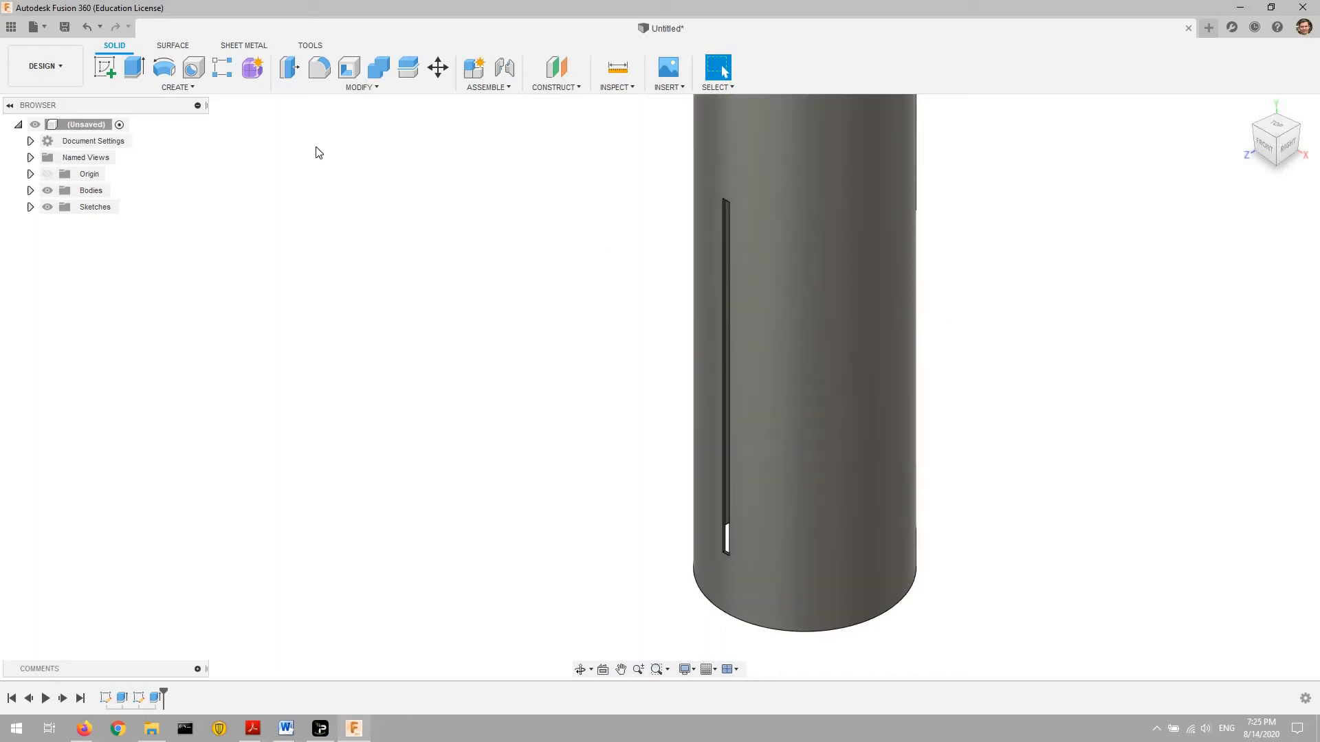
pyautogui.click(215, 88)
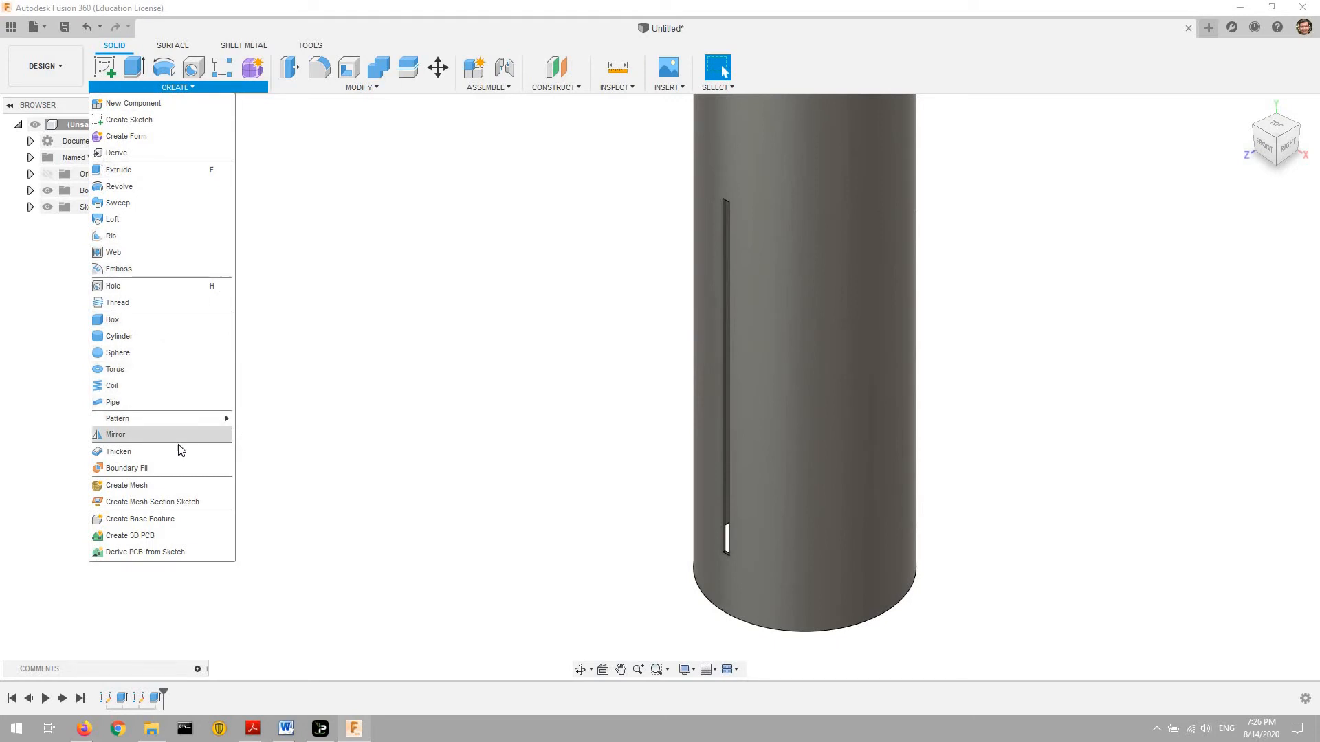
pyautogui.moveTo(192, 418)
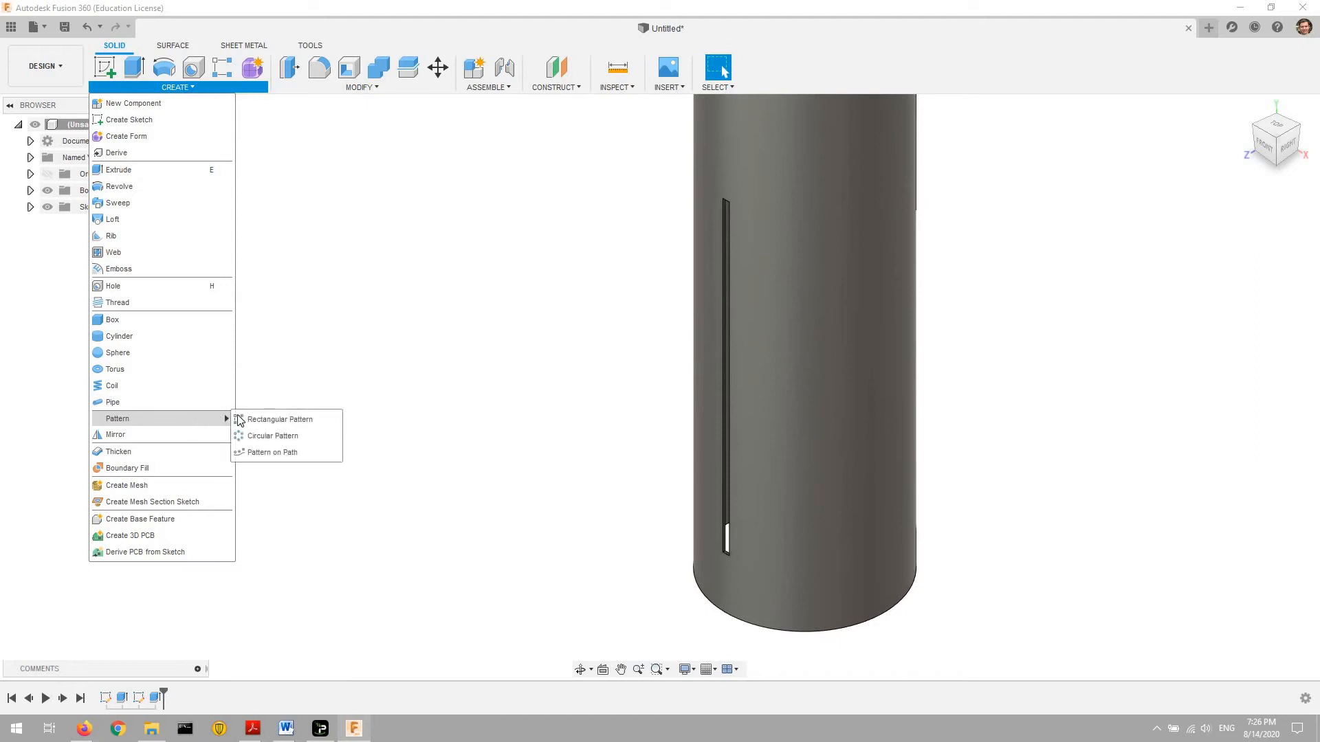
pyautogui.click(285, 436)
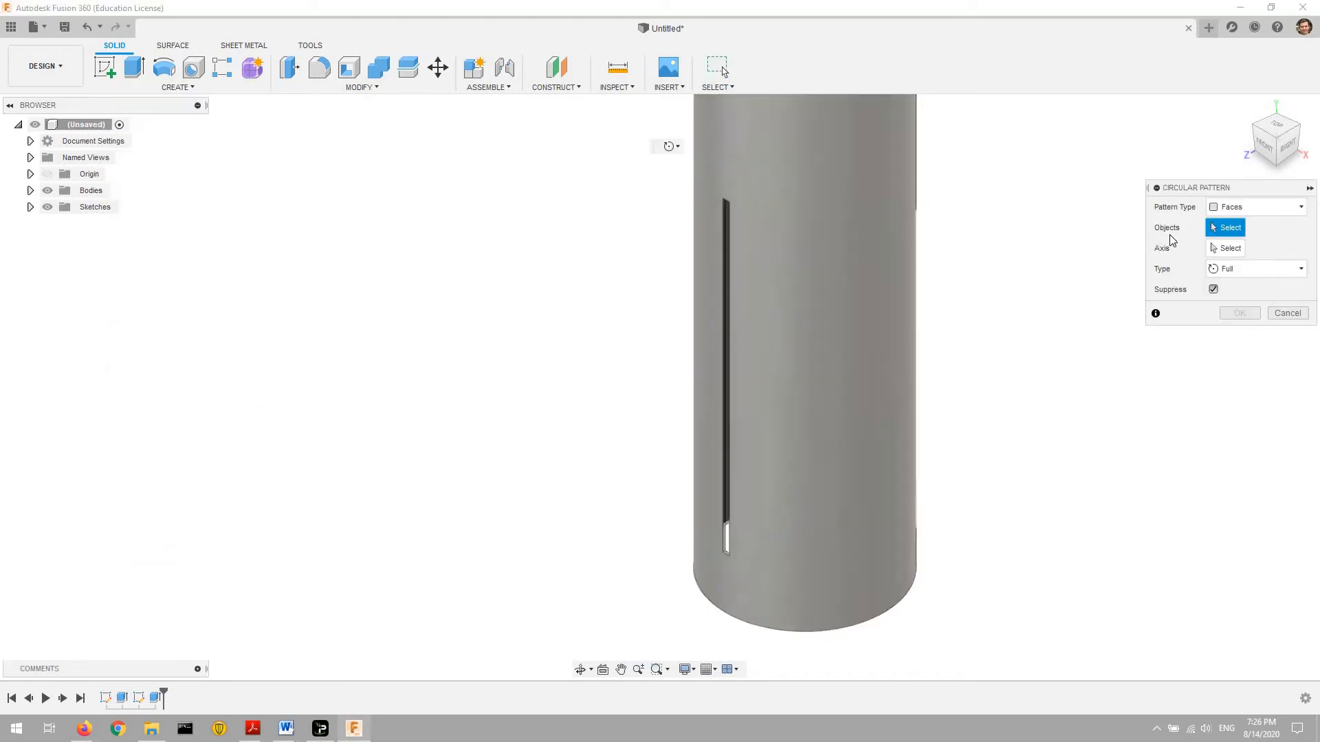
pyautogui.click(1299, 207)
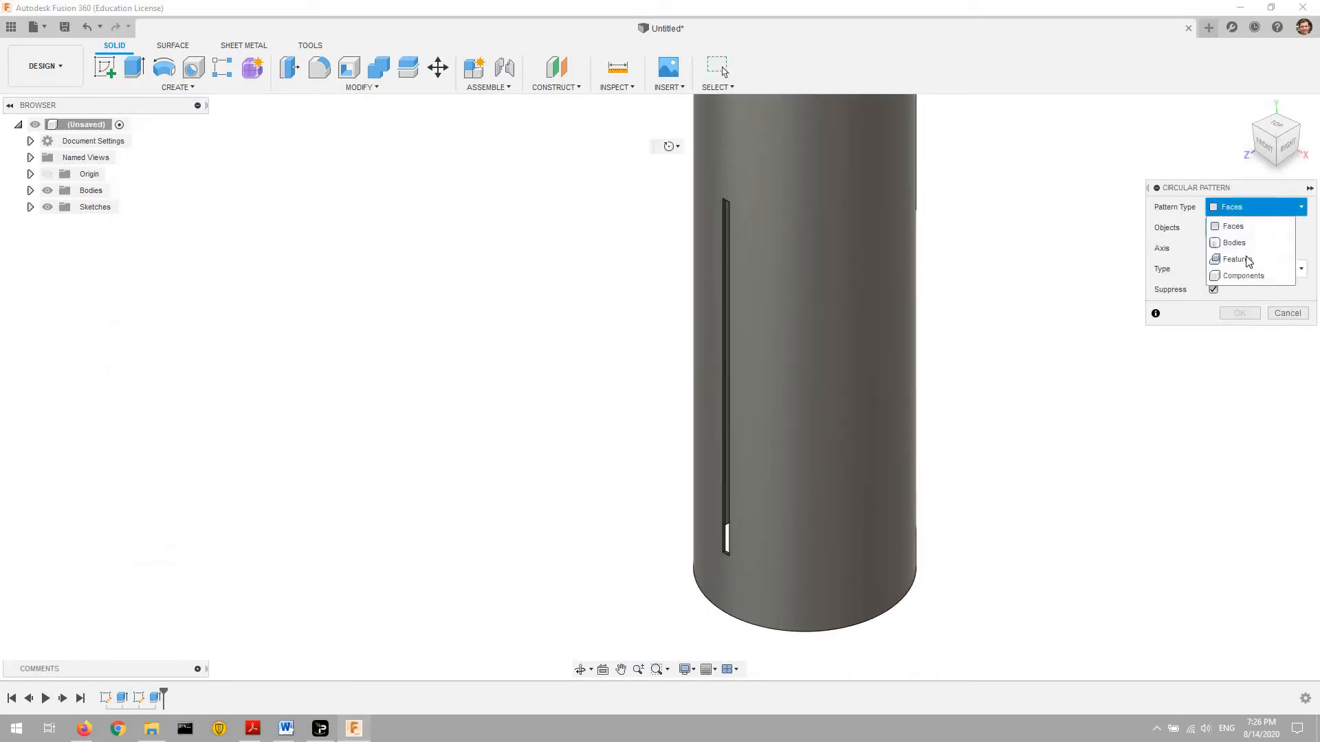
pyautogui.click(1248, 262)
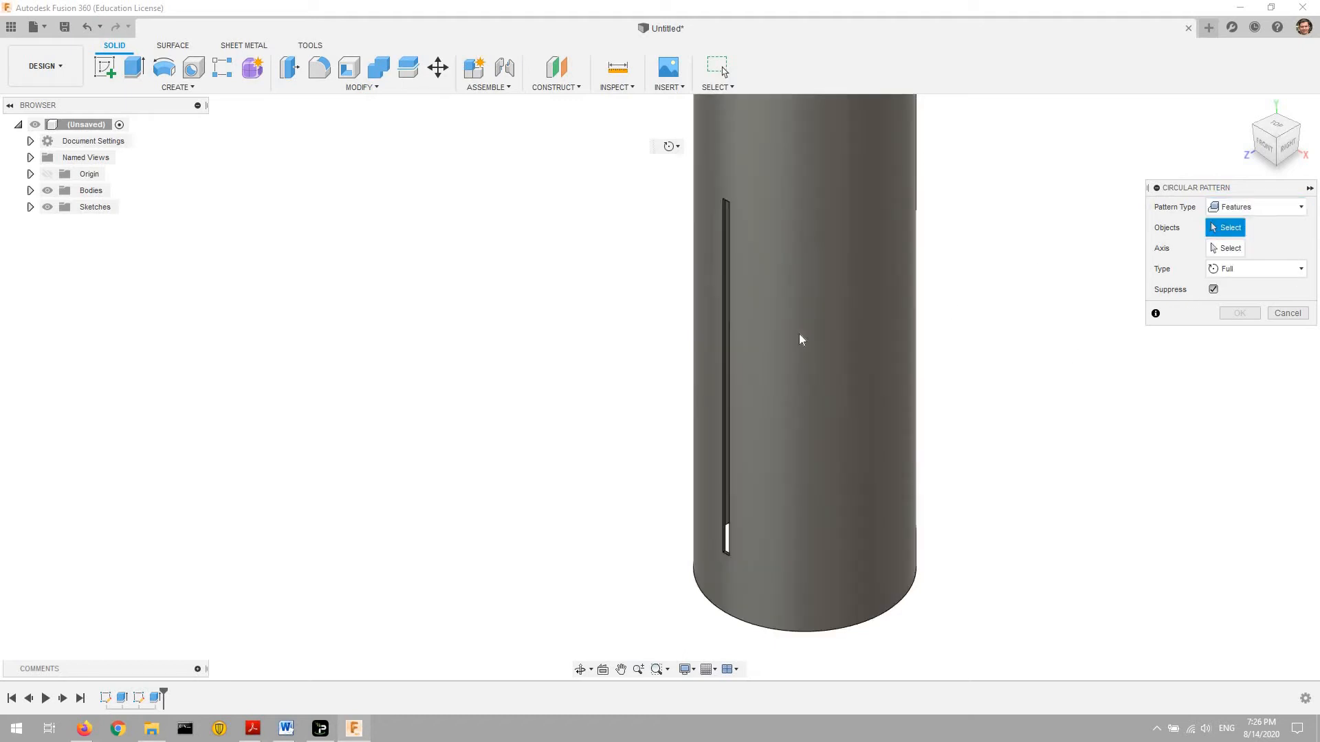
# - Circular-pattern the slot cut fully around the tube, using the tube's cylindrical face as axis and a quantity of 4
pyautogui.scroll(5, 731, 369)
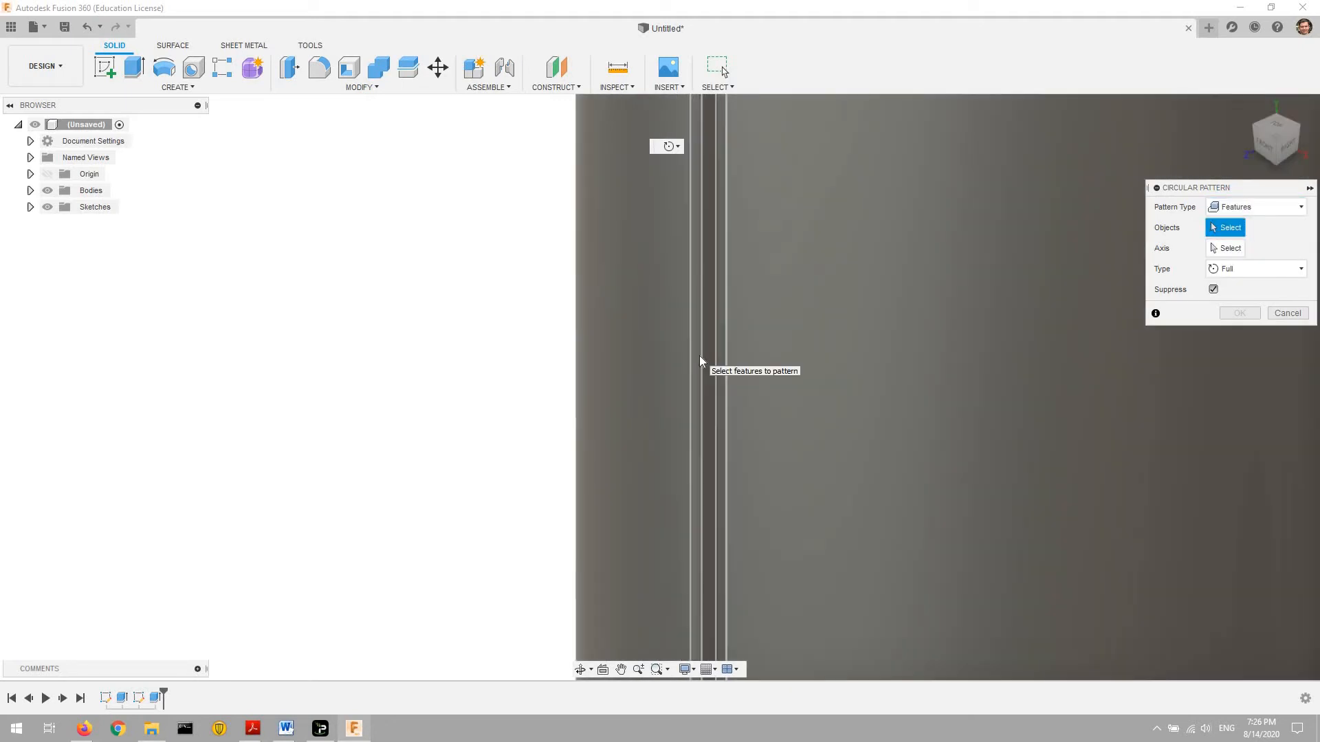
pyautogui.click(701, 362)
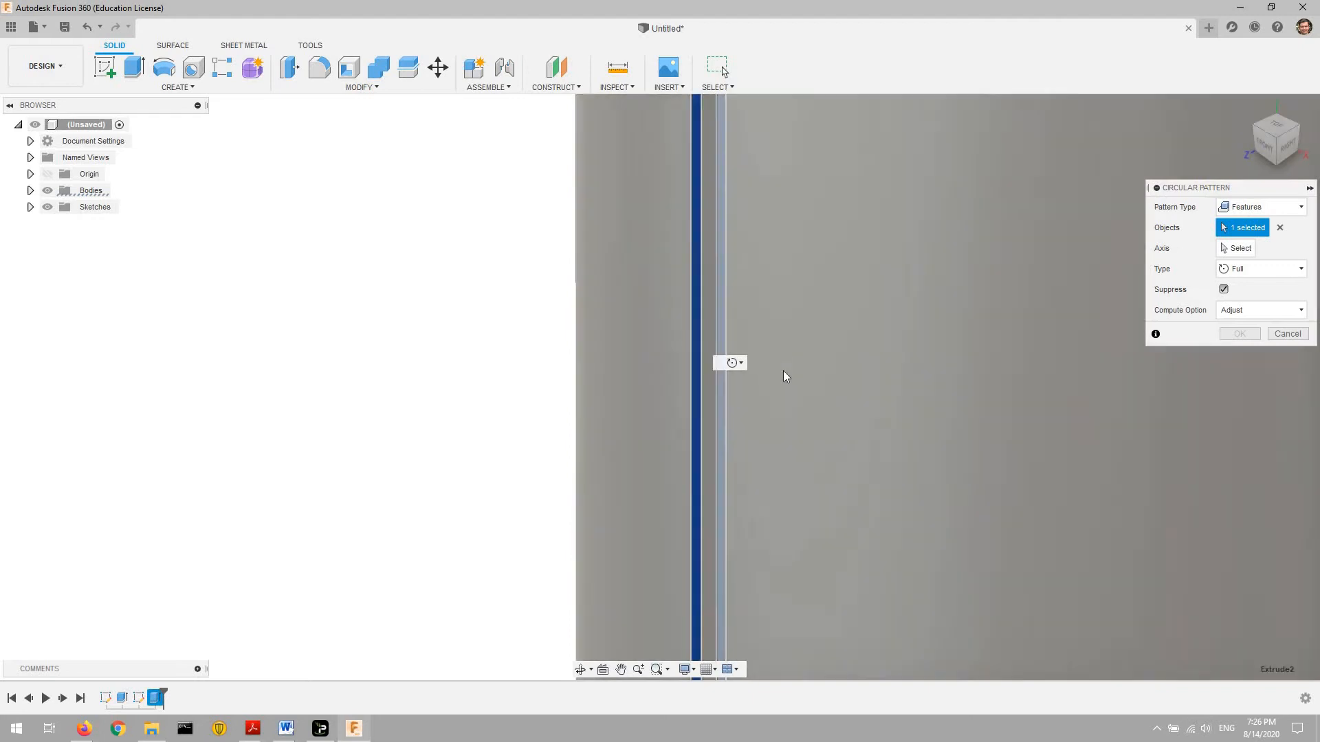
pyautogui.scroll(-5, 786, 376)
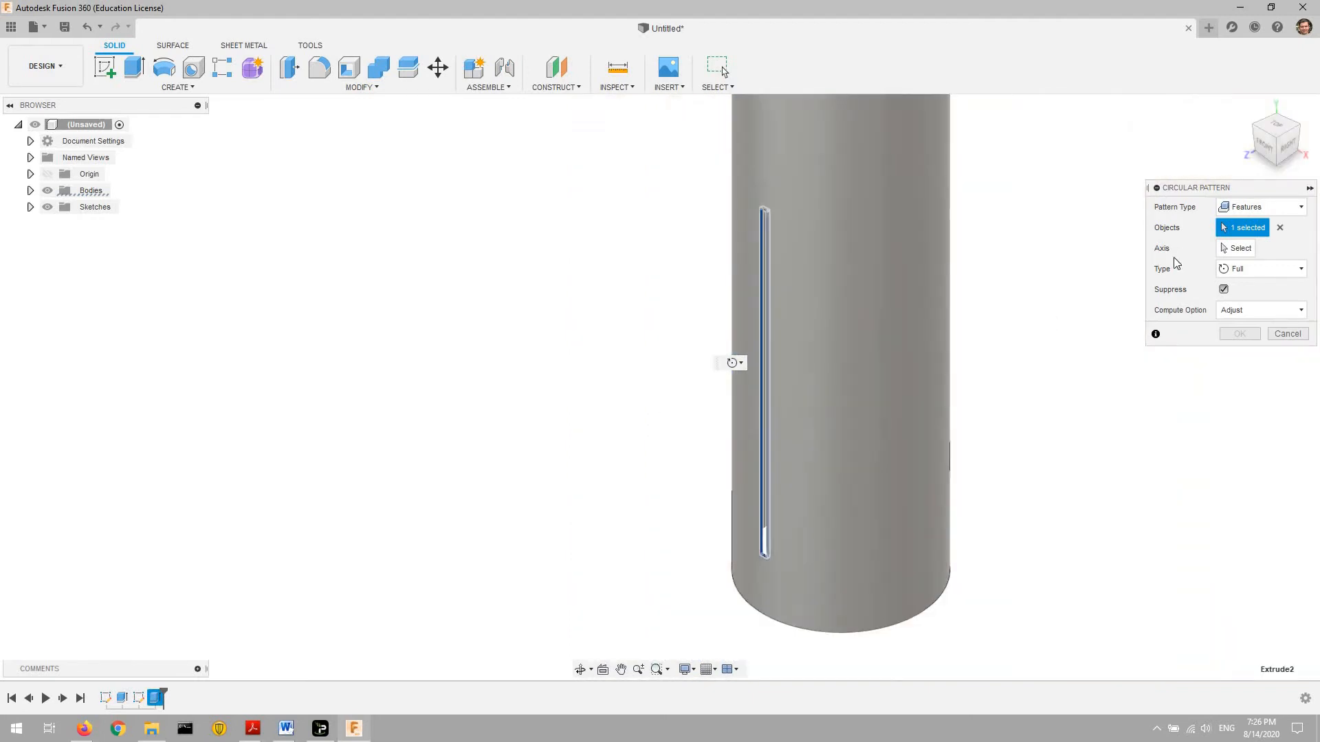
pyautogui.click(1235, 248)
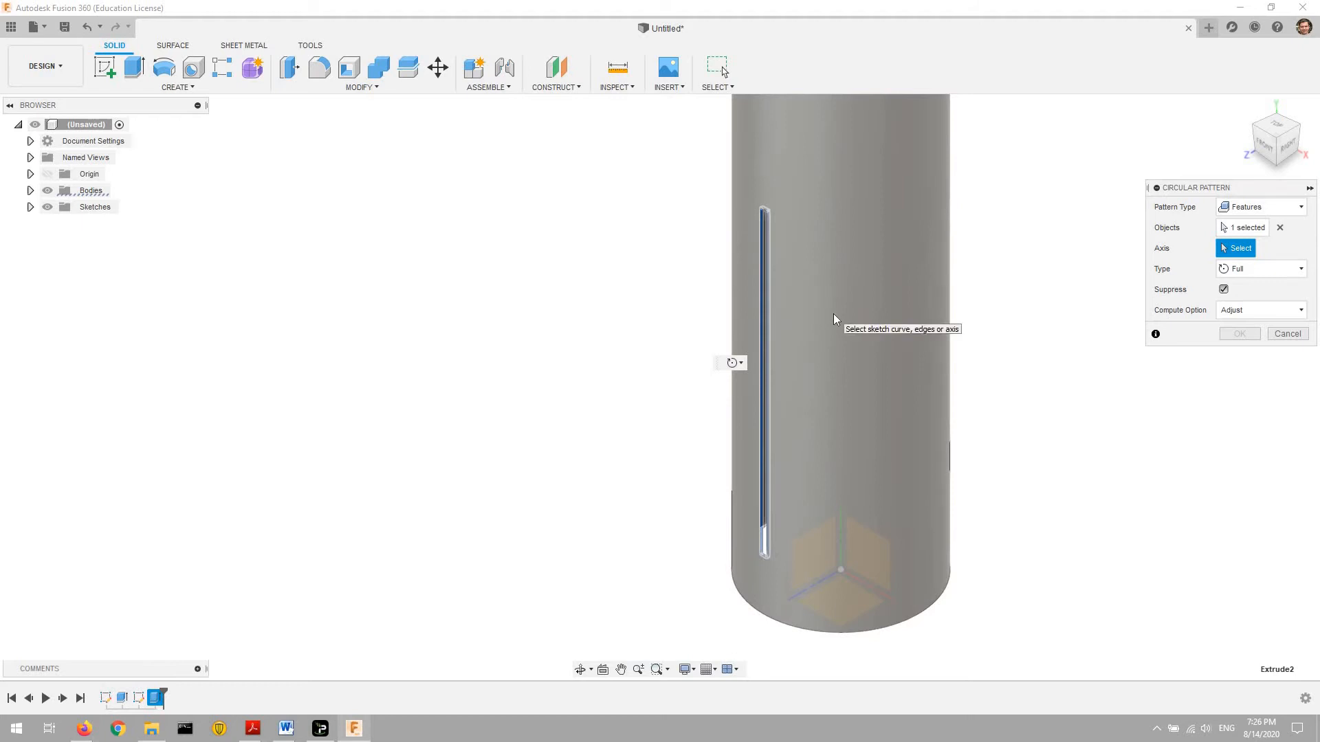
pyautogui.click(834, 316)
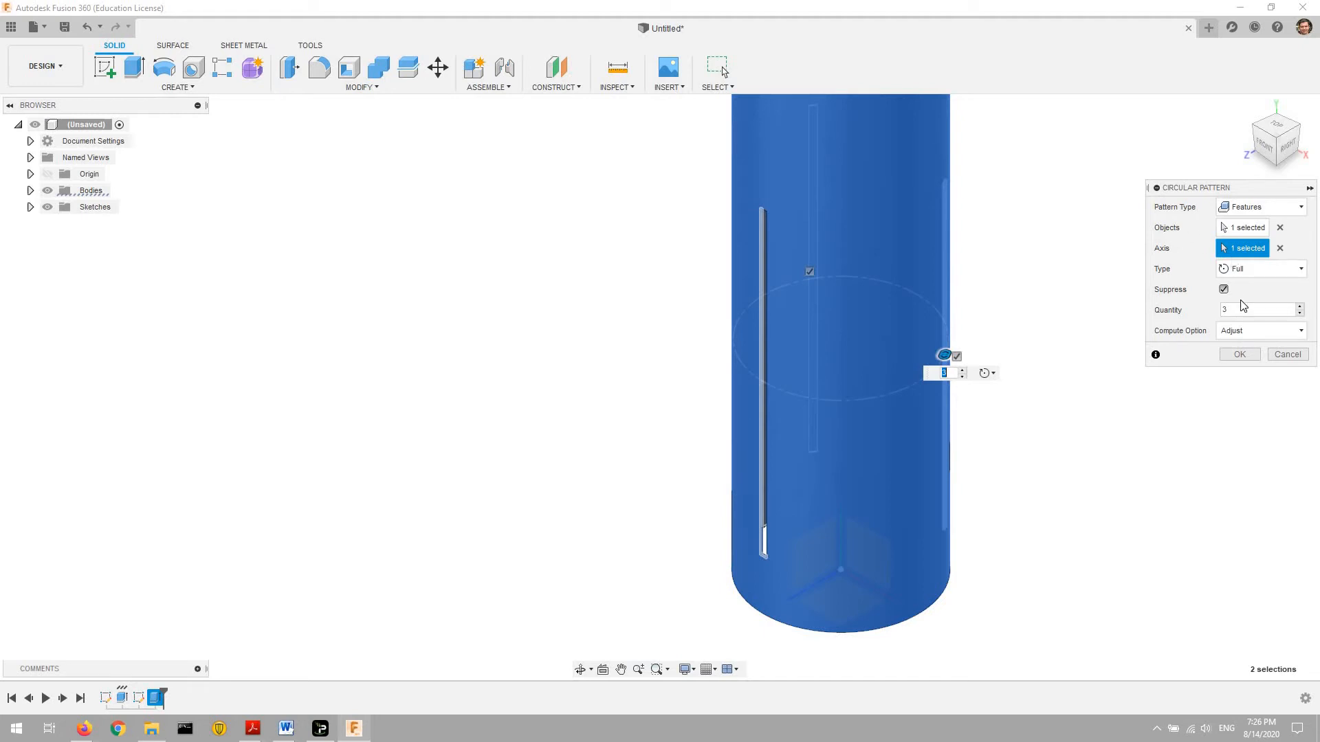
pyautogui.click(1299, 307)
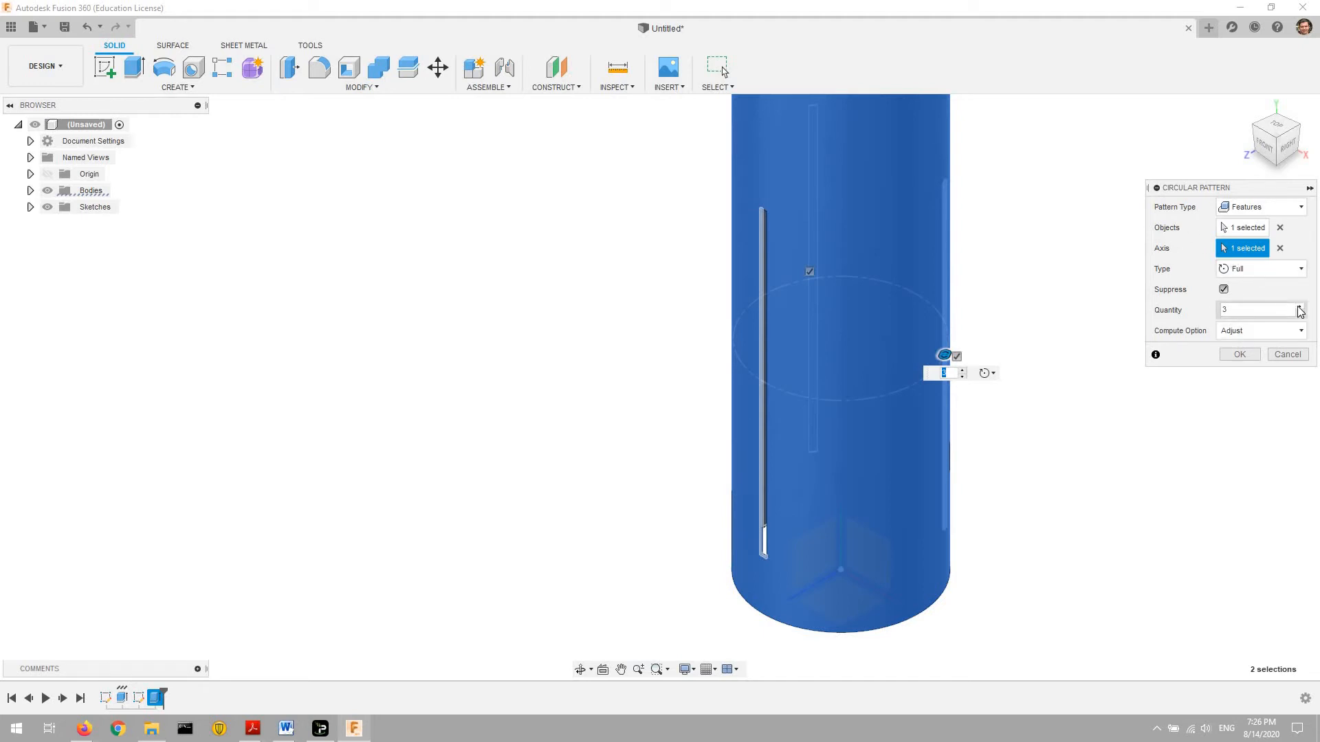
pyautogui.click(1240, 354)
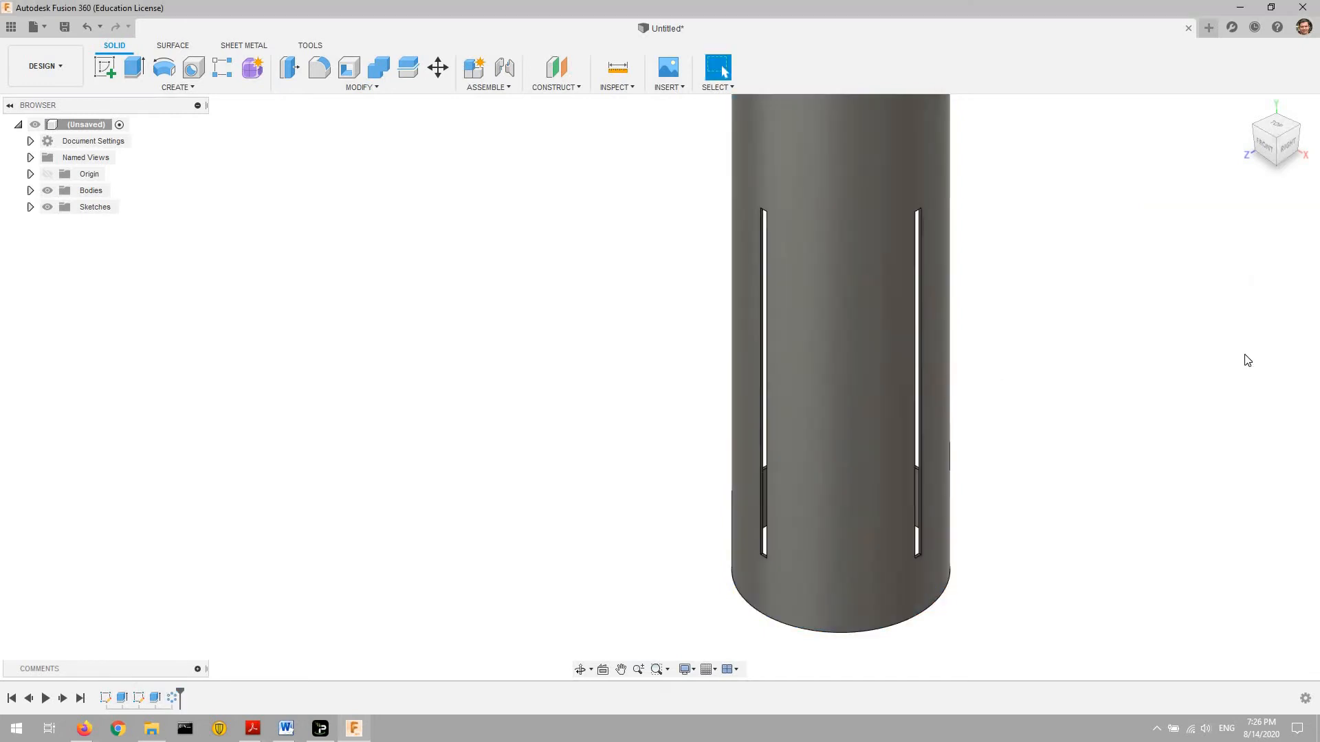
# - Examine the whole tube and the patterned slots near its base
pyautogui.click(1287, 132)
pyautogui.moveTo(1279, 137)
pyautogui.mouseDown()
pyautogui.moveTo(1168, 136)
pyautogui.moveTo(1127, 117)
pyautogui.moveTo(1220, 146)
pyautogui.mouseUp()
pyautogui.click(1280, 140)
pyautogui.scroll(-4, 1037, 365)
pyautogui.moveTo(1107, 253); pyautogui.dragTo(830, 410, button='middle')
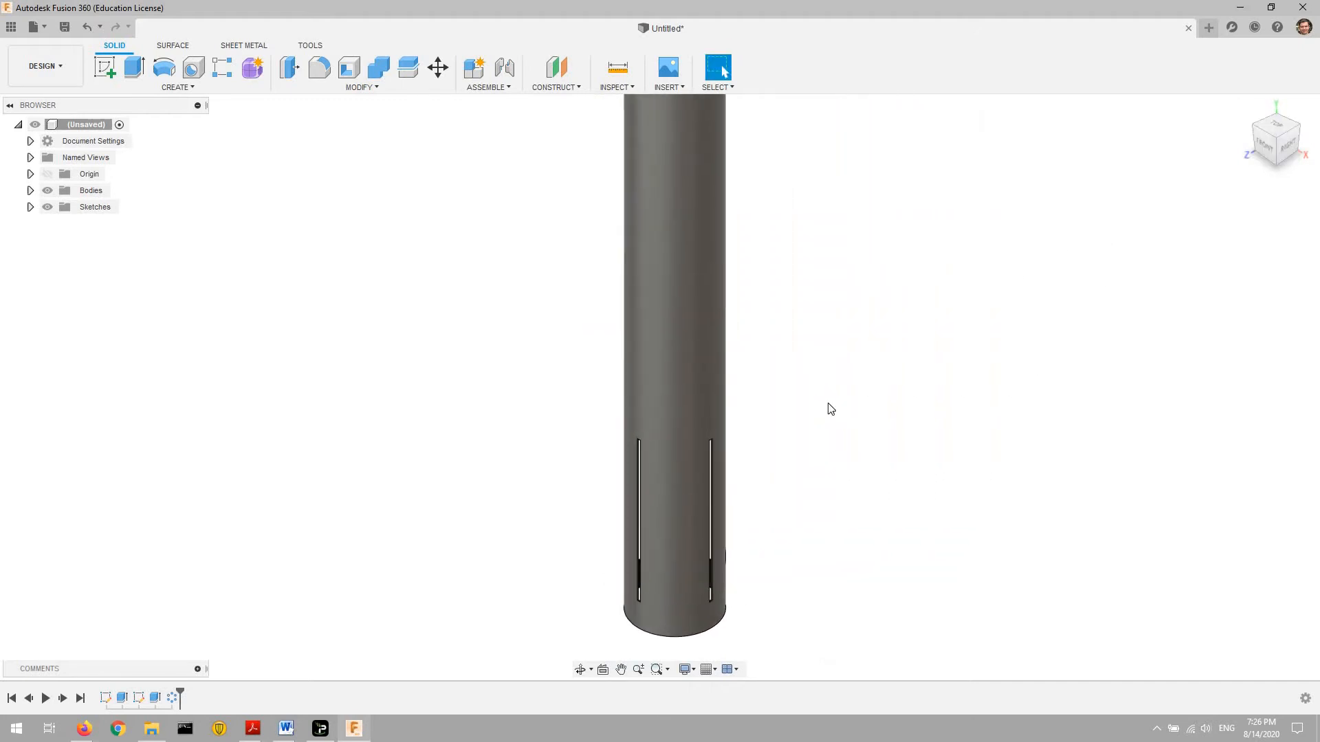
pyautogui.scroll(-5, 829, 410)
pyautogui.scroll(1, 879, 314)
pyautogui.moveTo(880, 313); pyautogui.dragTo(824, 340, button='middle')
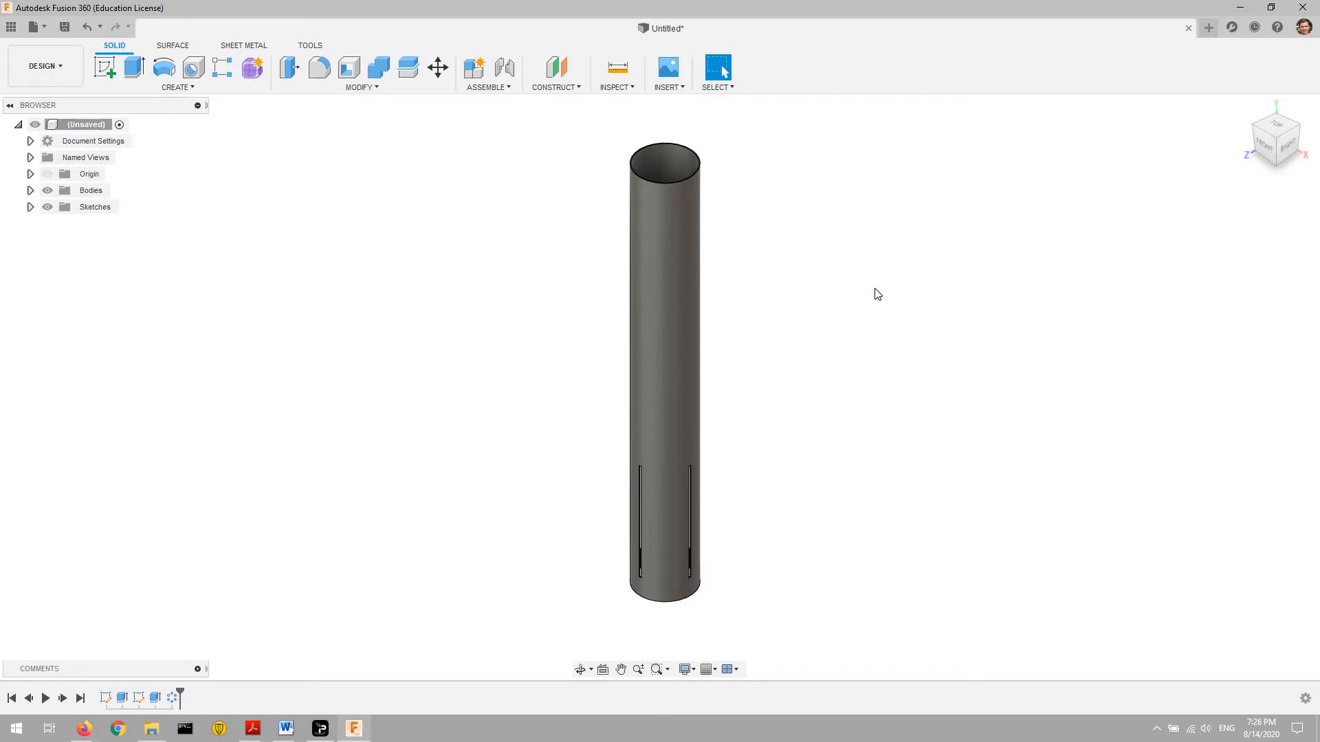
# - Save the design as Training_Boosterskin in the CAD Training folder of the 2019-2020 project
pyautogui.hotkey('ctrl', 's')
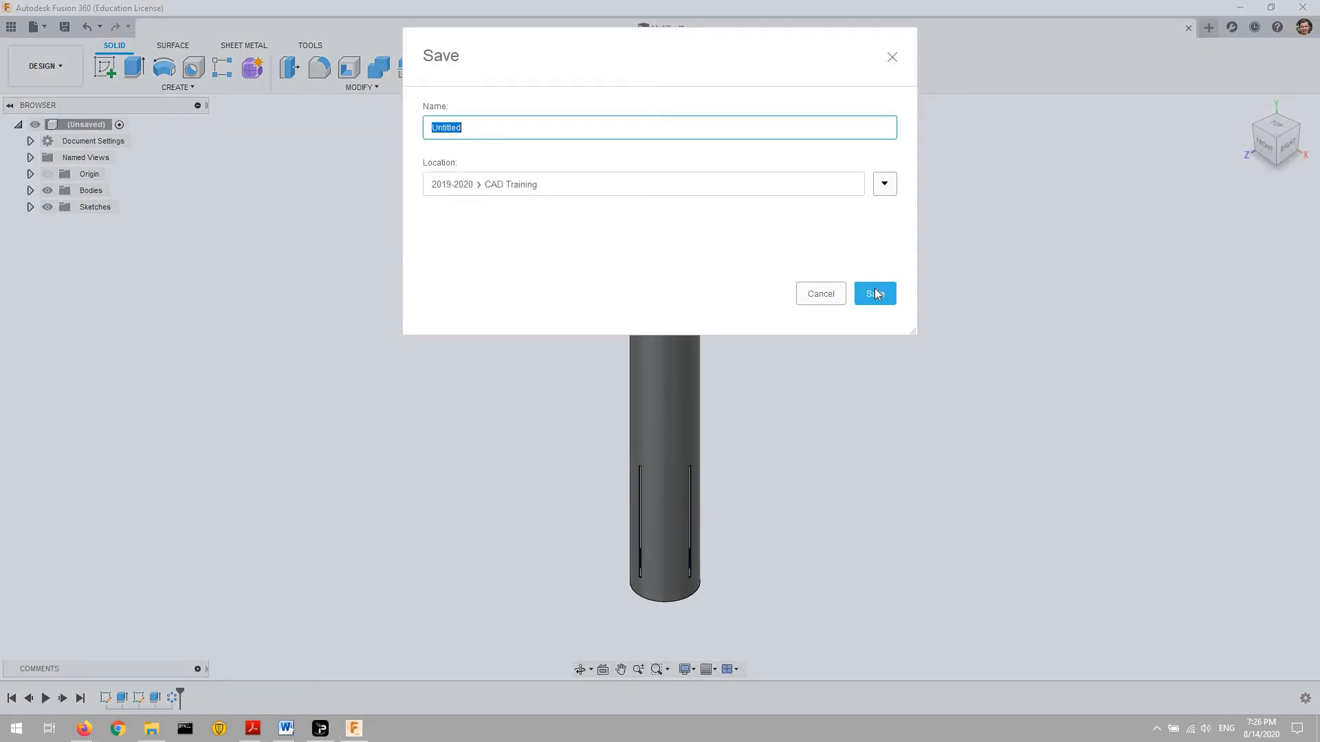
pyautogui.write('Training_Boosterskin')
pyautogui.click(876, 290)
pyautogui.click(876, 294)
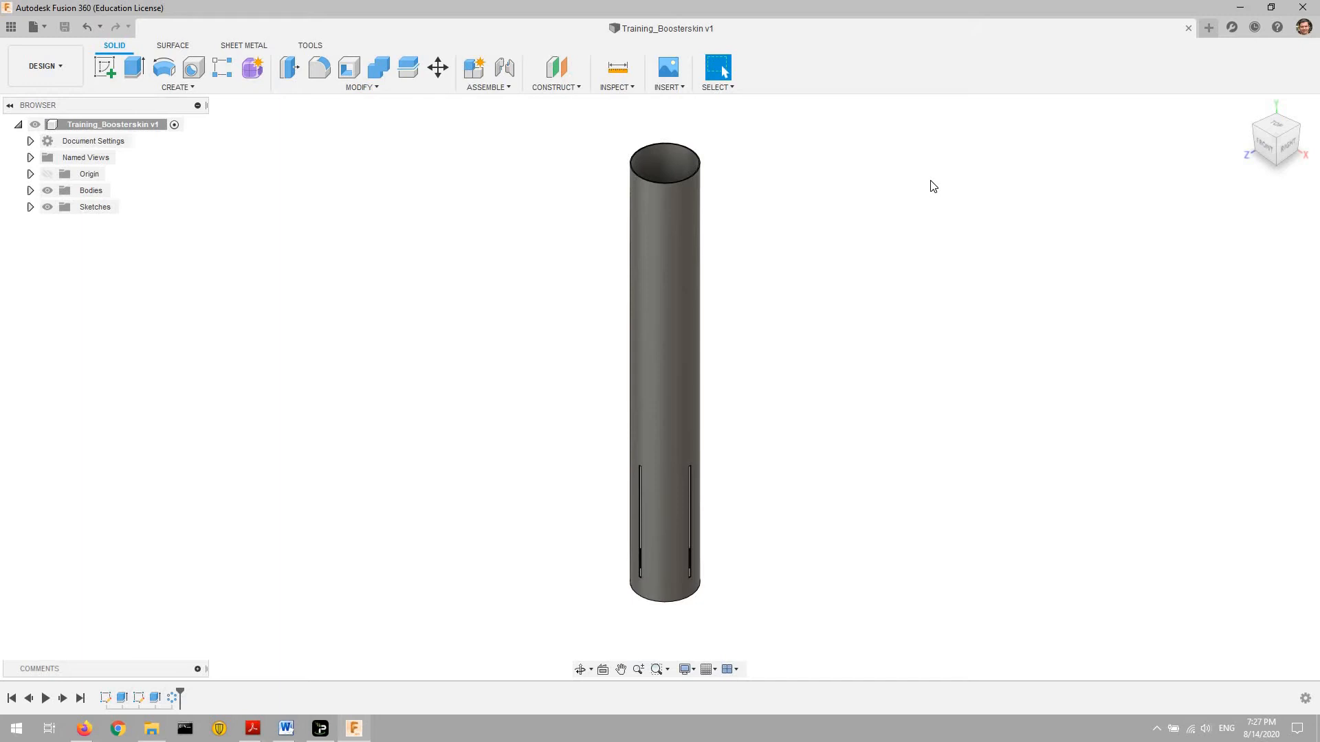
# - Create a new design and start a sketch on the horizontal XZ origin plane
pyautogui.click(1209, 36)
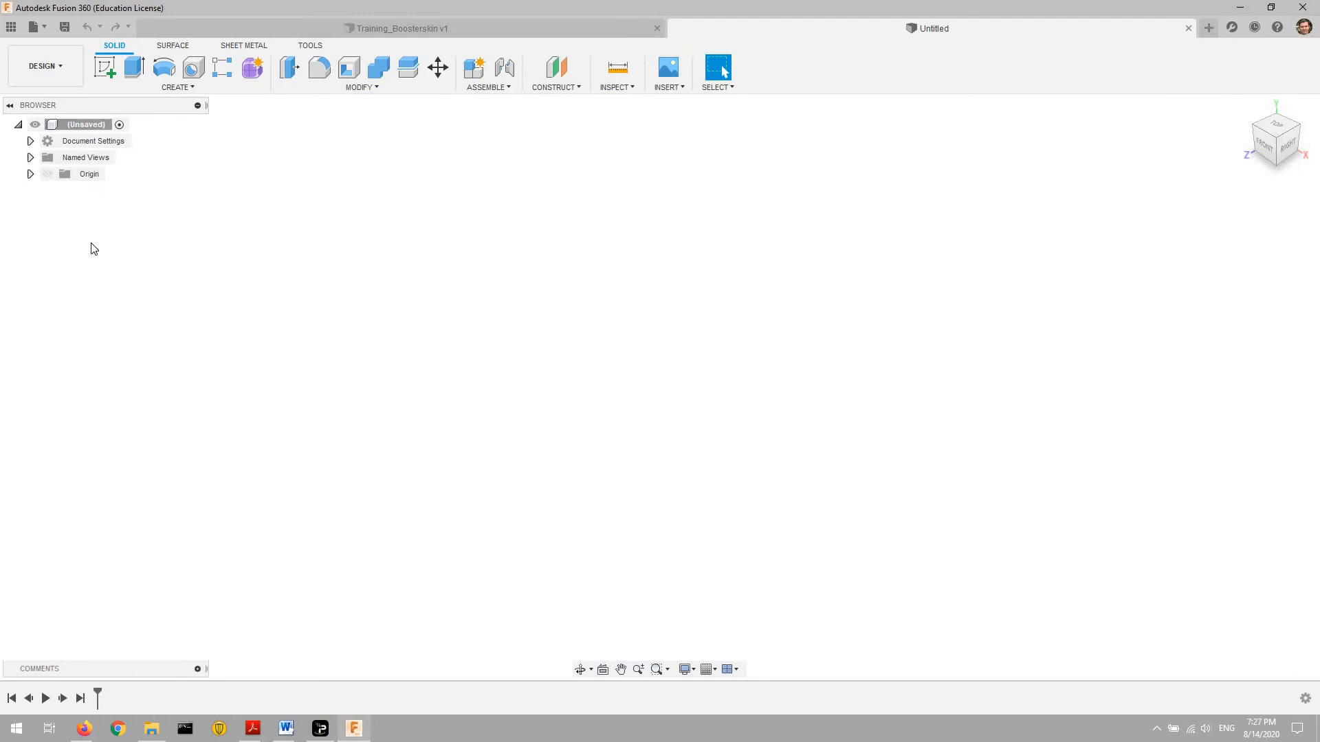
pyautogui.click(104, 75)
pyautogui.click(682, 426)
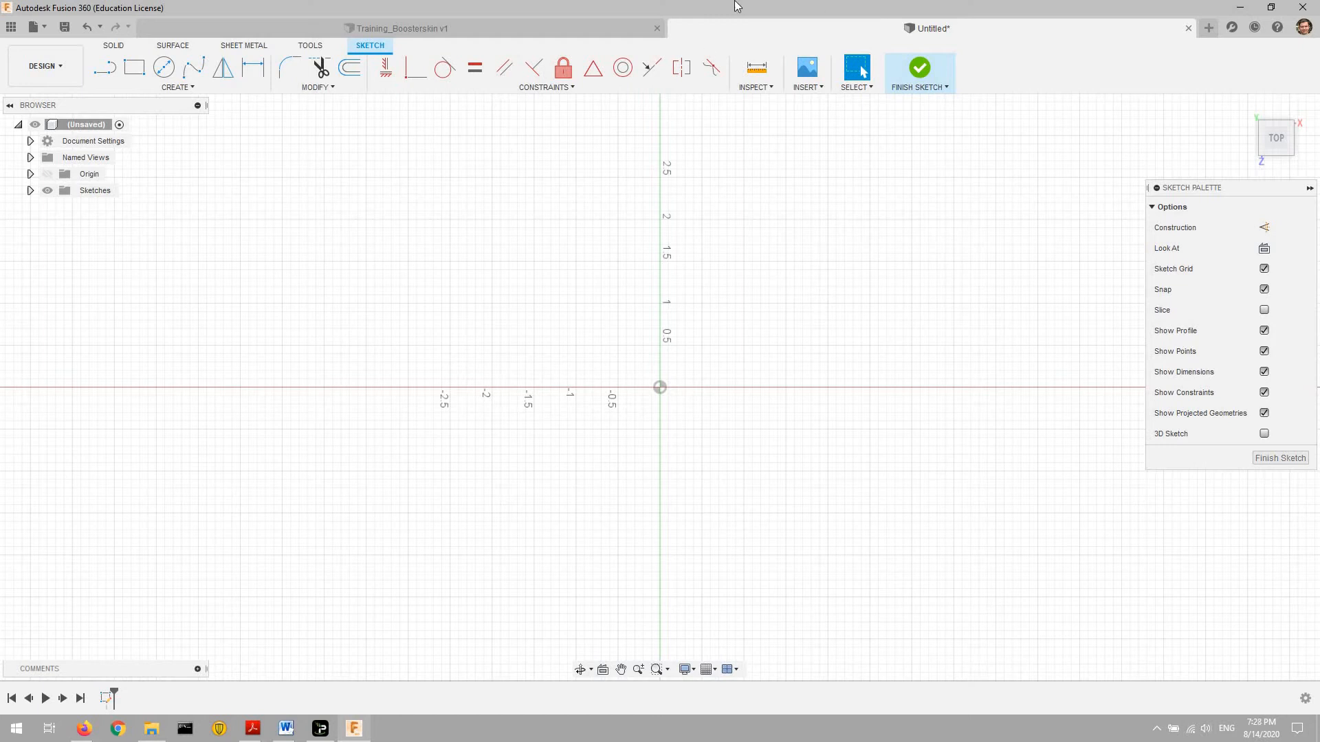
# - Sketch two concentric circles centred on the origin, about 6 in and 5.25 in in diameter
pyautogui.click(163, 67)
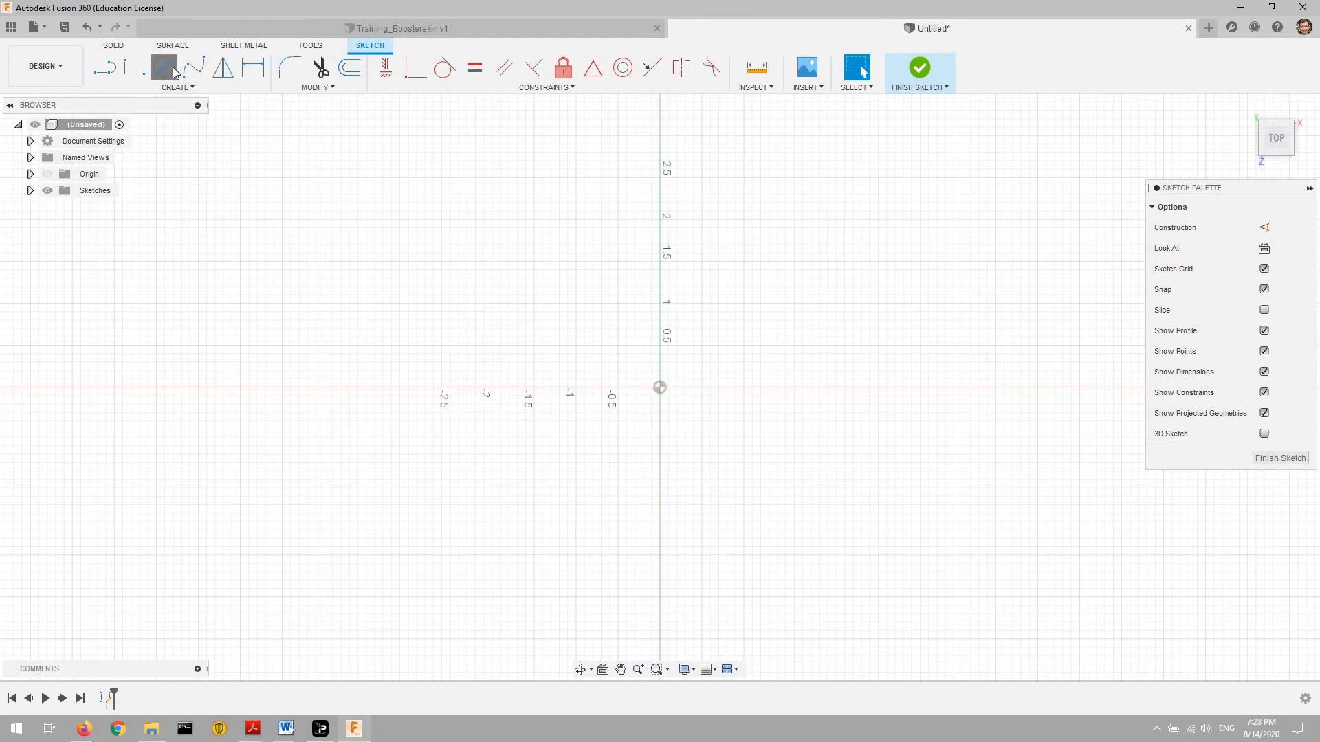
pyautogui.click(661, 387)
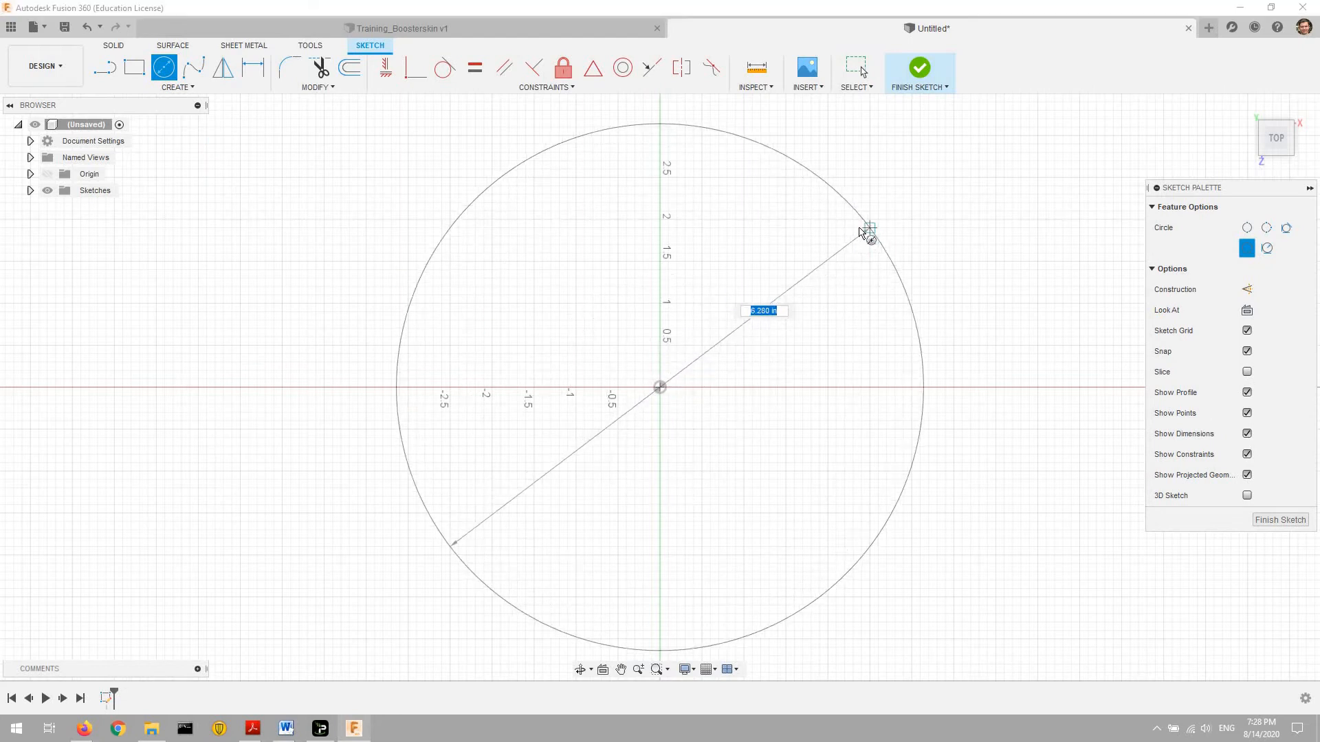
pyautogui.click(870, 234)
pyautogui.click(660, 387)
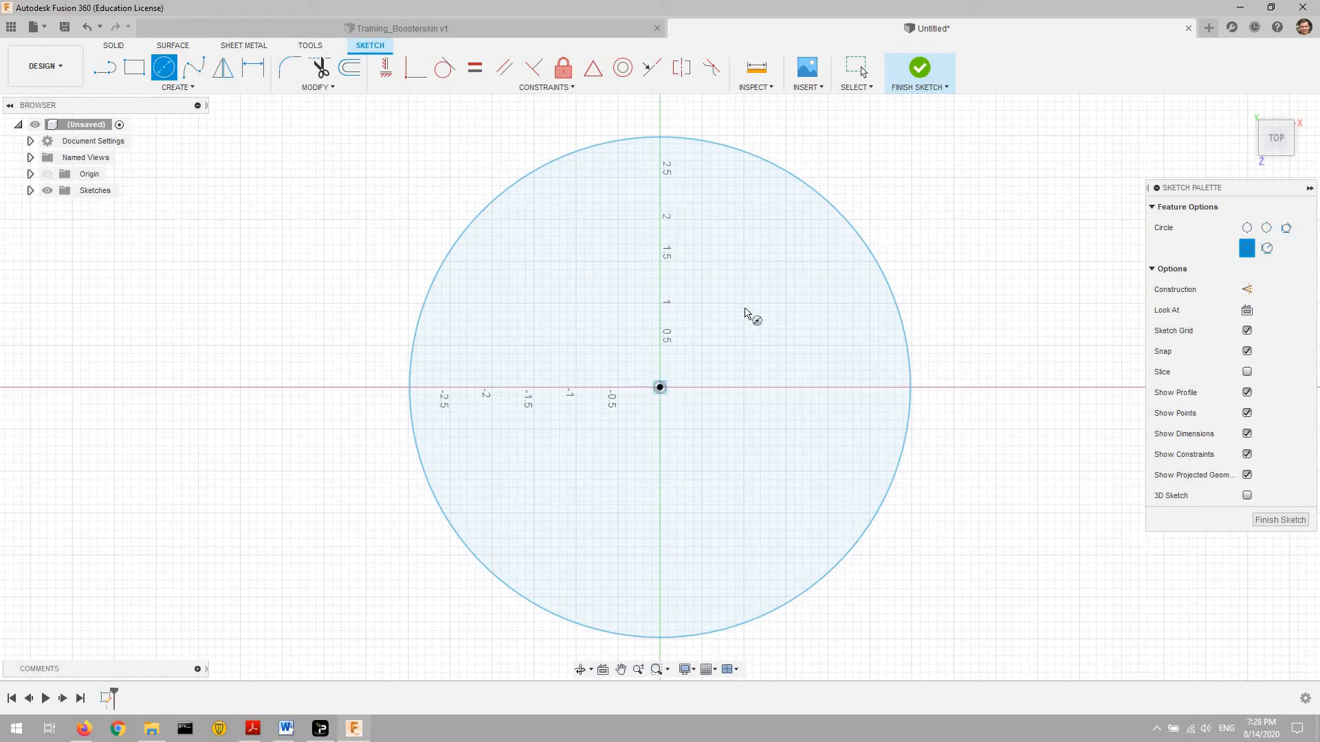
pyautogui.click(821, 244)
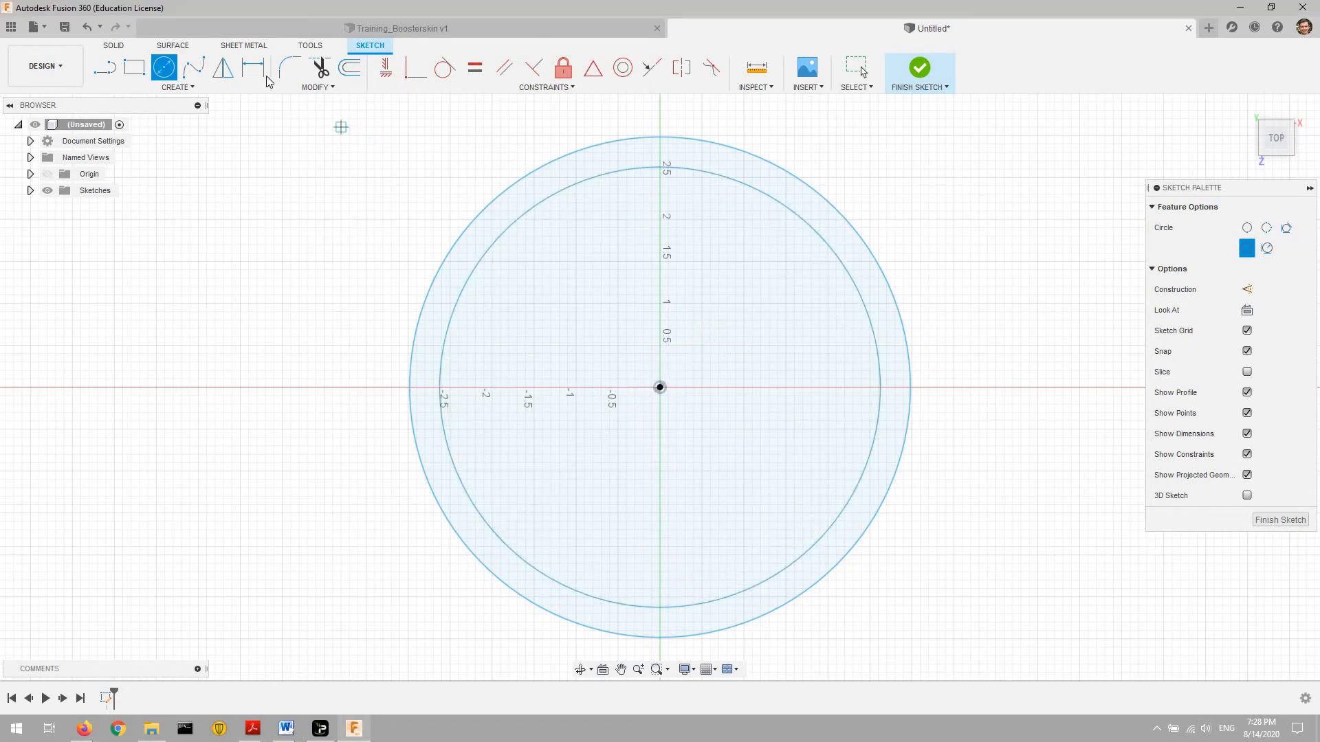
# - Dimension the smaller circle and set its diameter to 6 in
pyautogui.press('d')
pyautogui.click(865, 306)
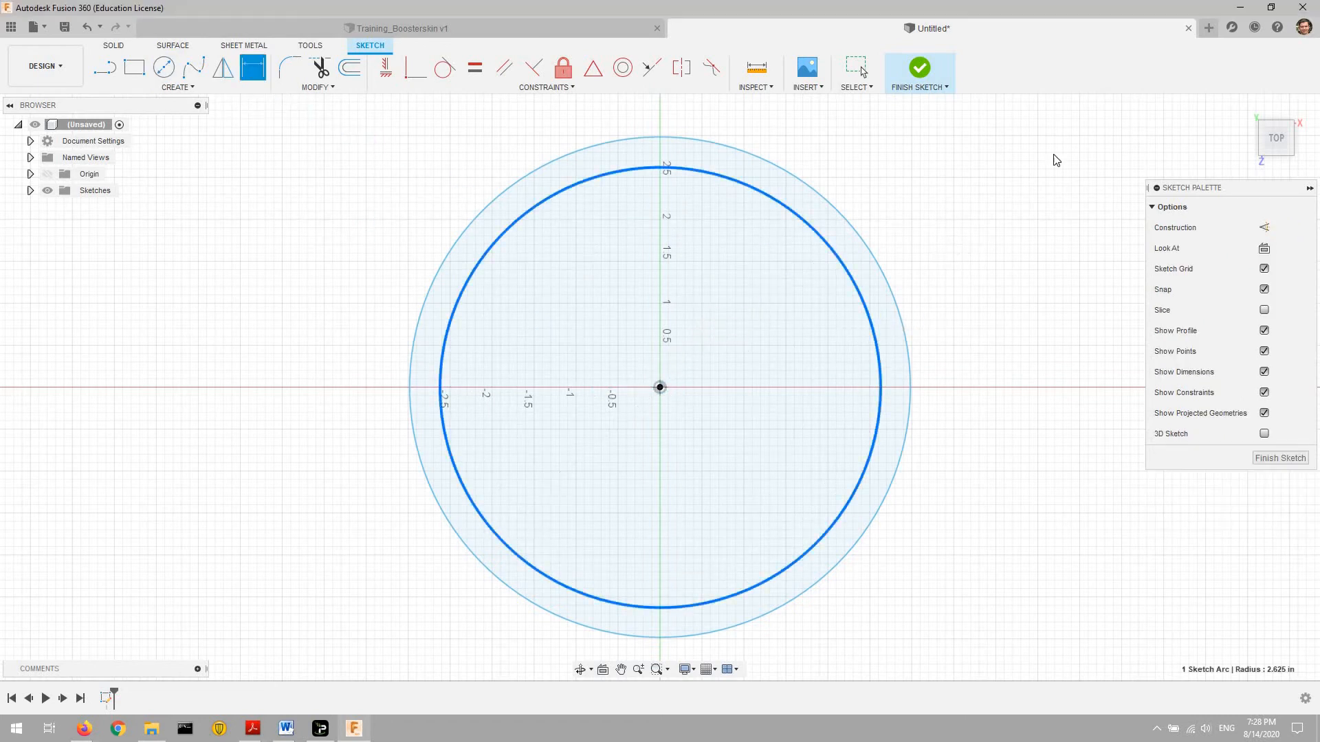
pyautogui.click(960, 234)
pyautogui.write('5')
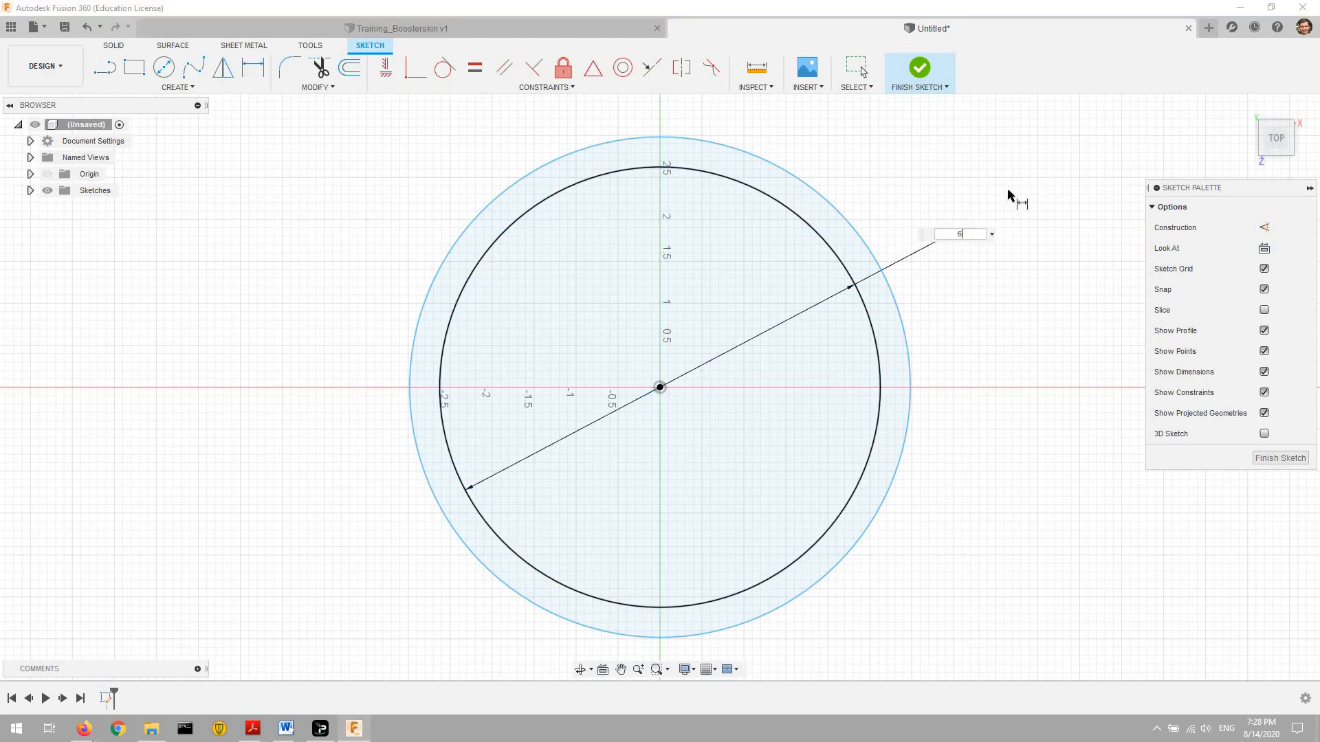
pyautogui.press('Return')
# - Dimension the other concentric circle and set its diameter to 6.17 in
pyautogui.scroll(3, 976, 500)
pyautogui.scroll(2, 889, 403)
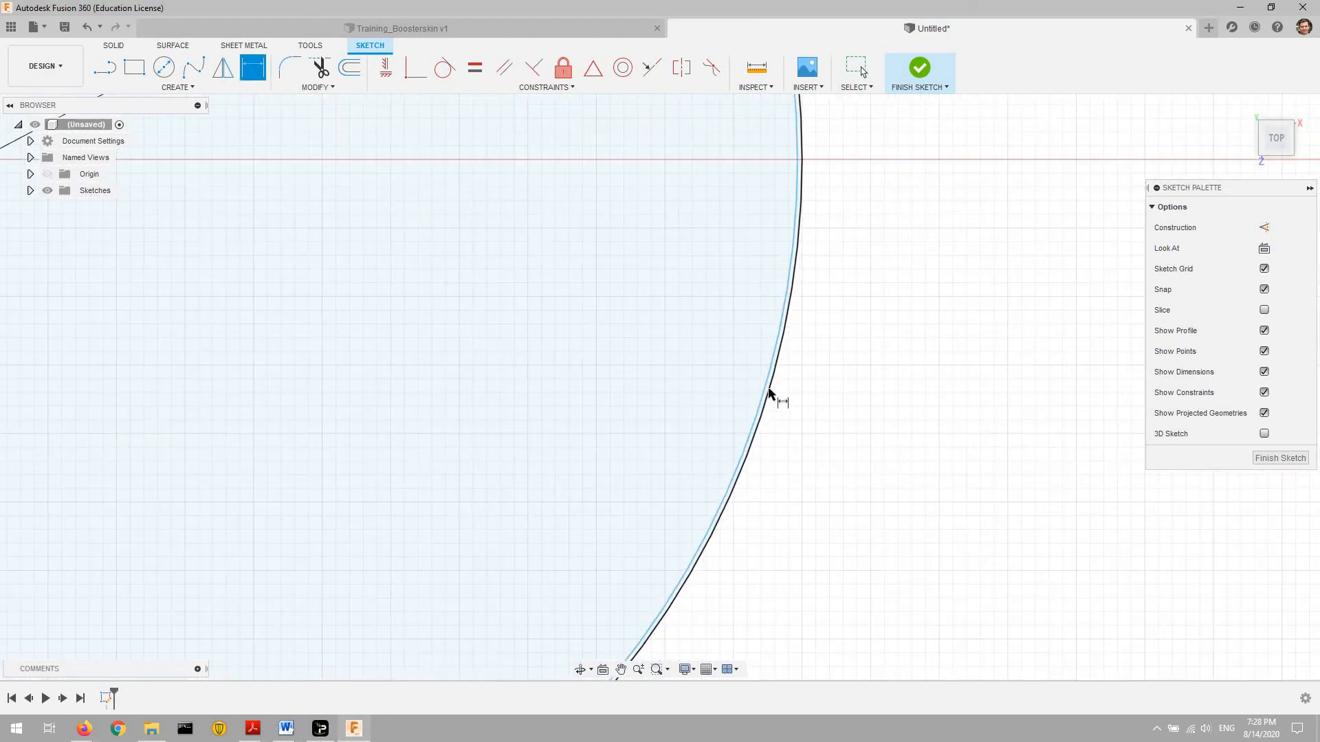
pyautogui.scroll(-10, 816, 378)
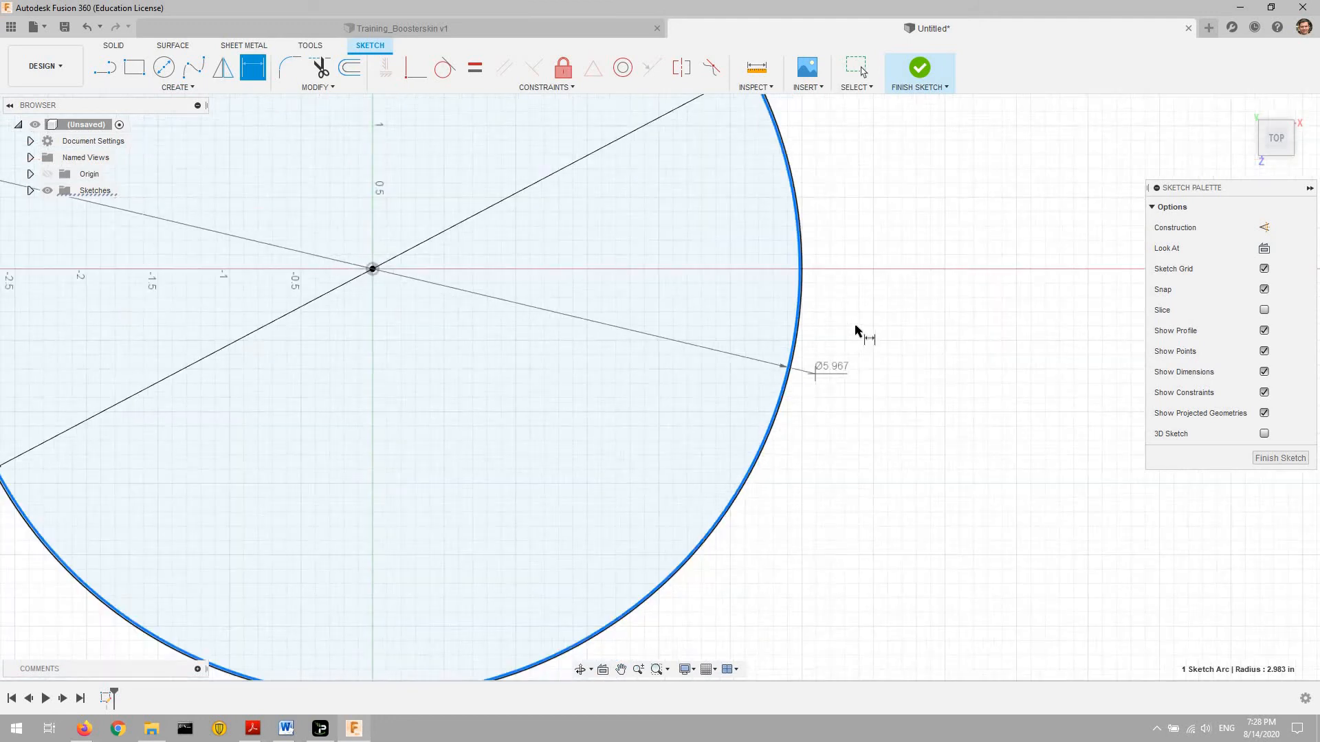
pyautogui.click(893, 354)
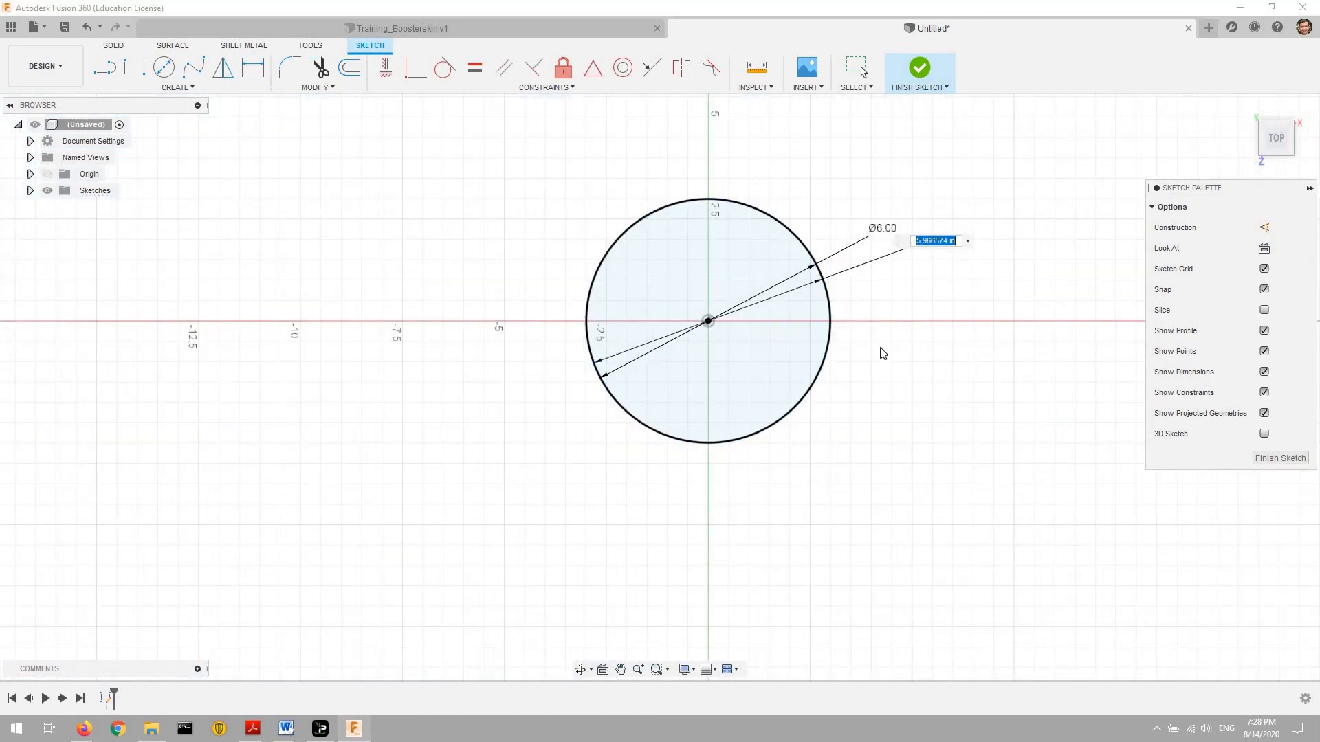
pyautogui.scroll(4, 881, 351)
pyautogui.write('6.17')
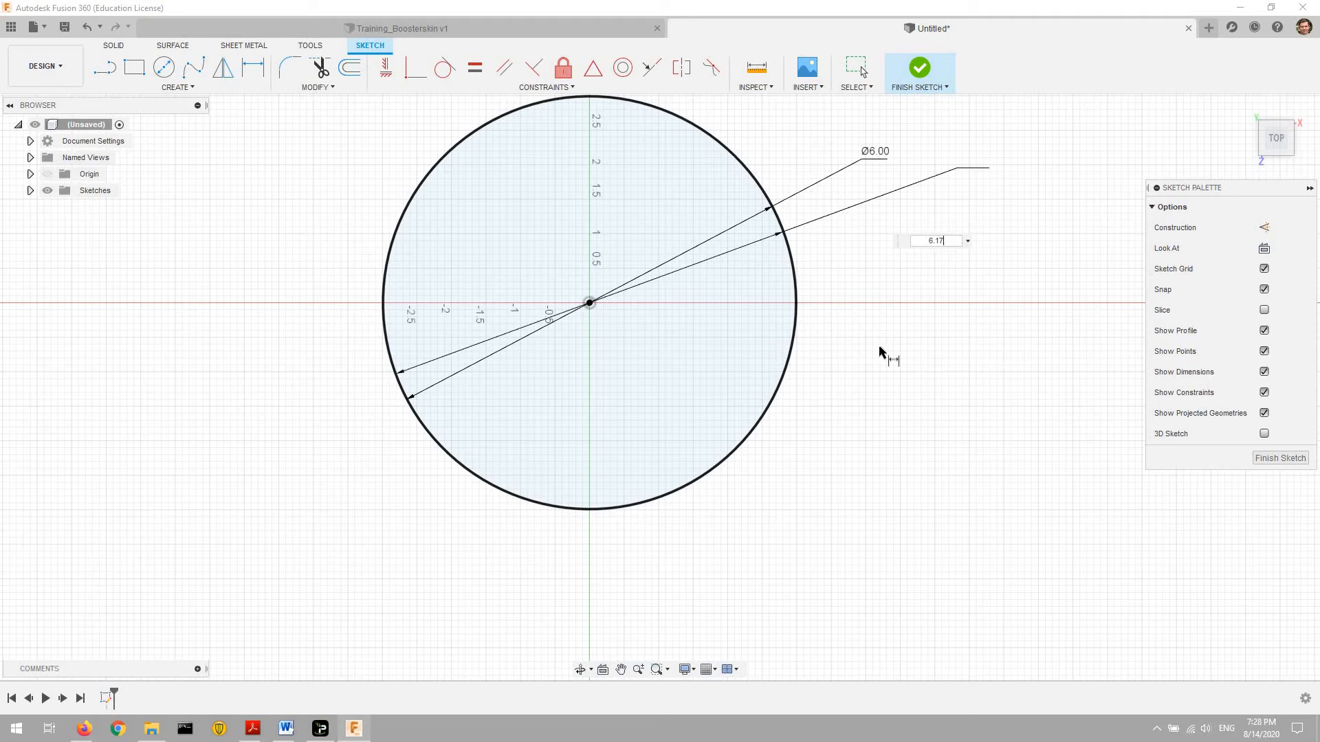
pyautogui.press('Return')
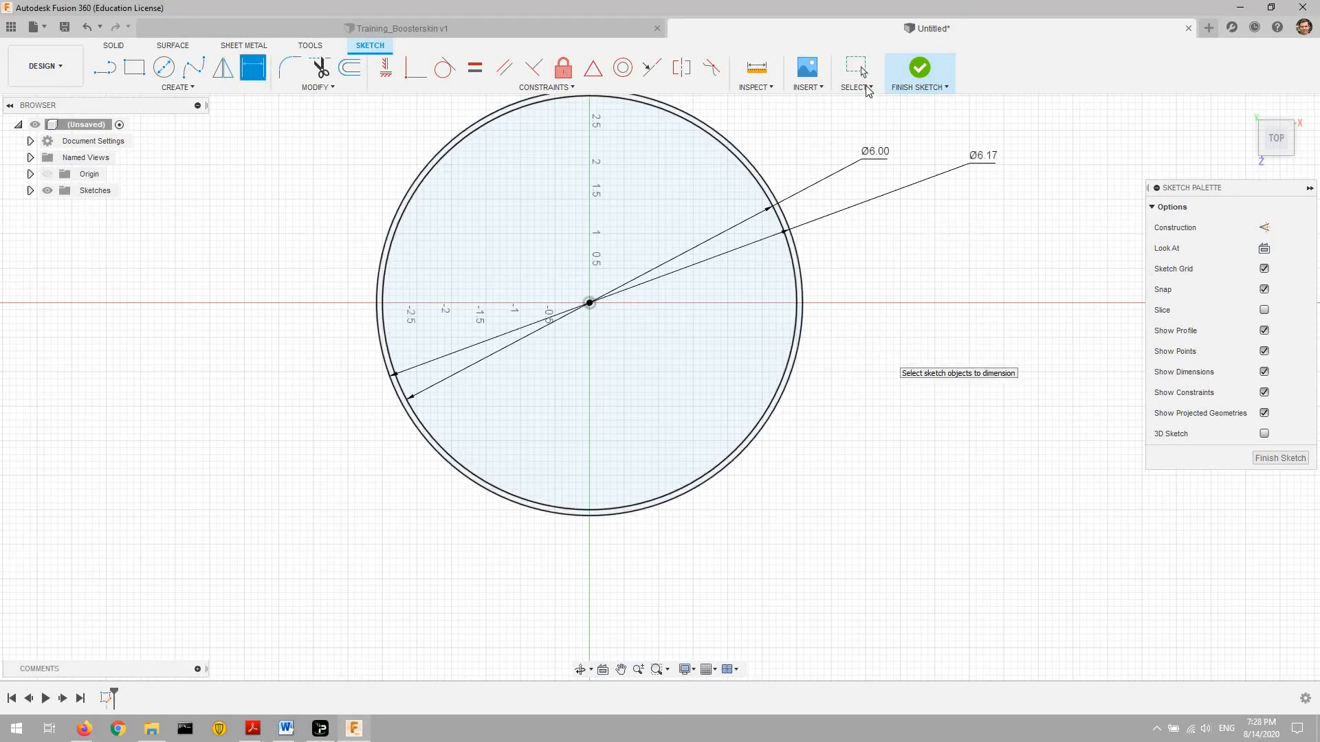
# - Extrude the thin ring profile between the circles 30 in to one side as a new body
pyautogui.click(114, 45)
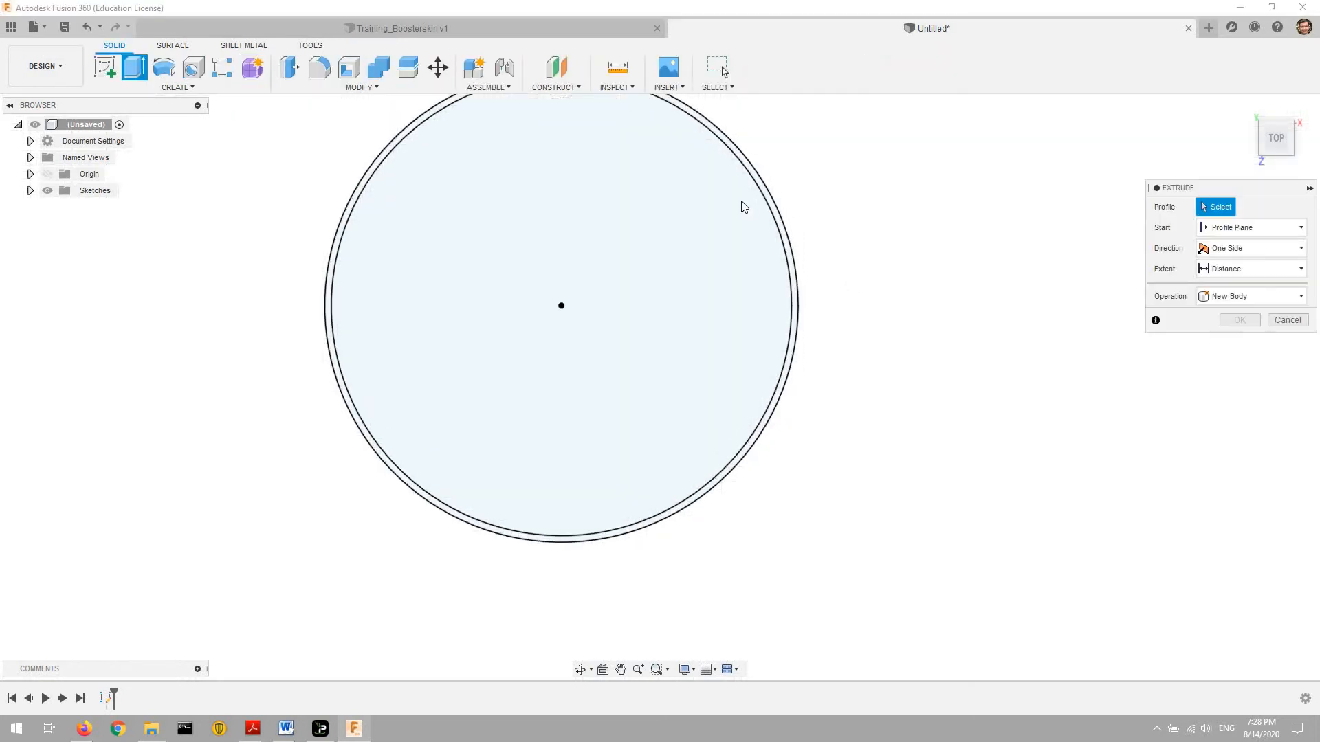
pyautogui.scroll(5, 737, 213)
pyautogui.click(735, 224)
pyautogui.click(1285, 289)
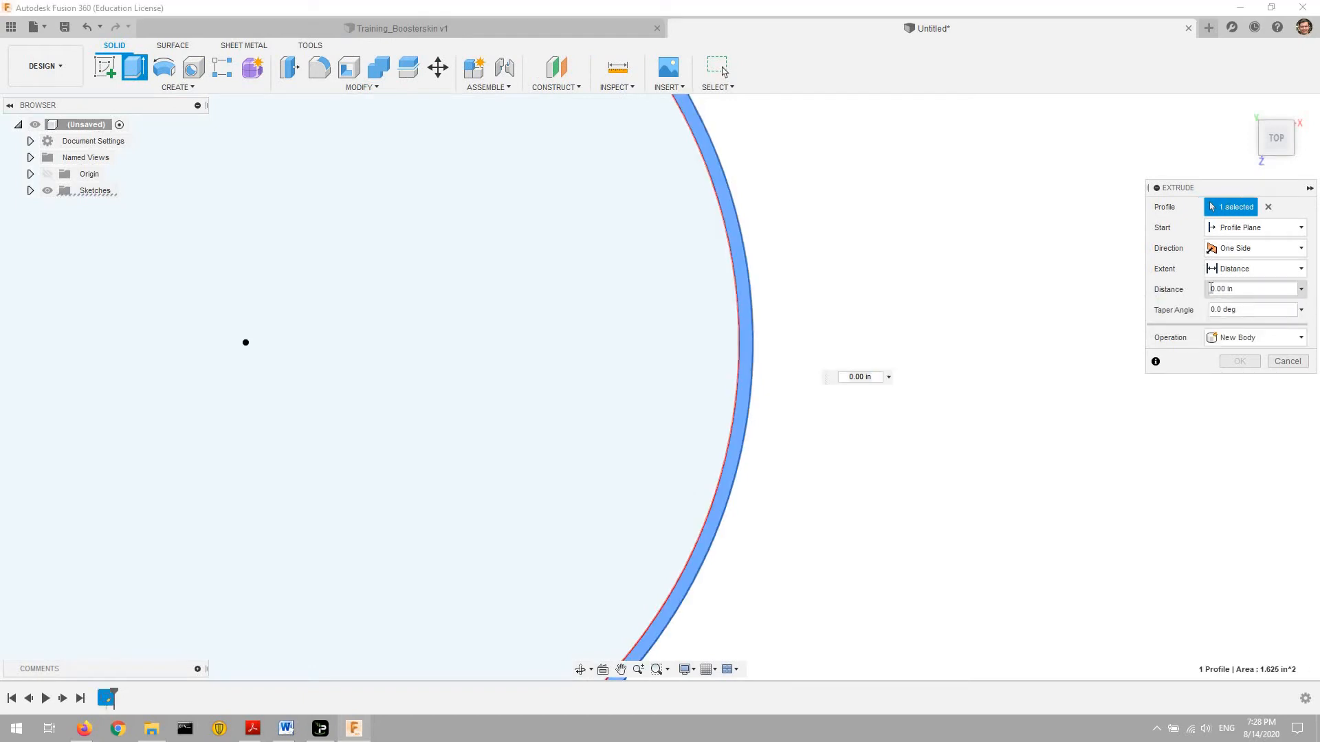
pyautogui.moveTo(1236, 291); pyautogui.dragTo(1198, 290)
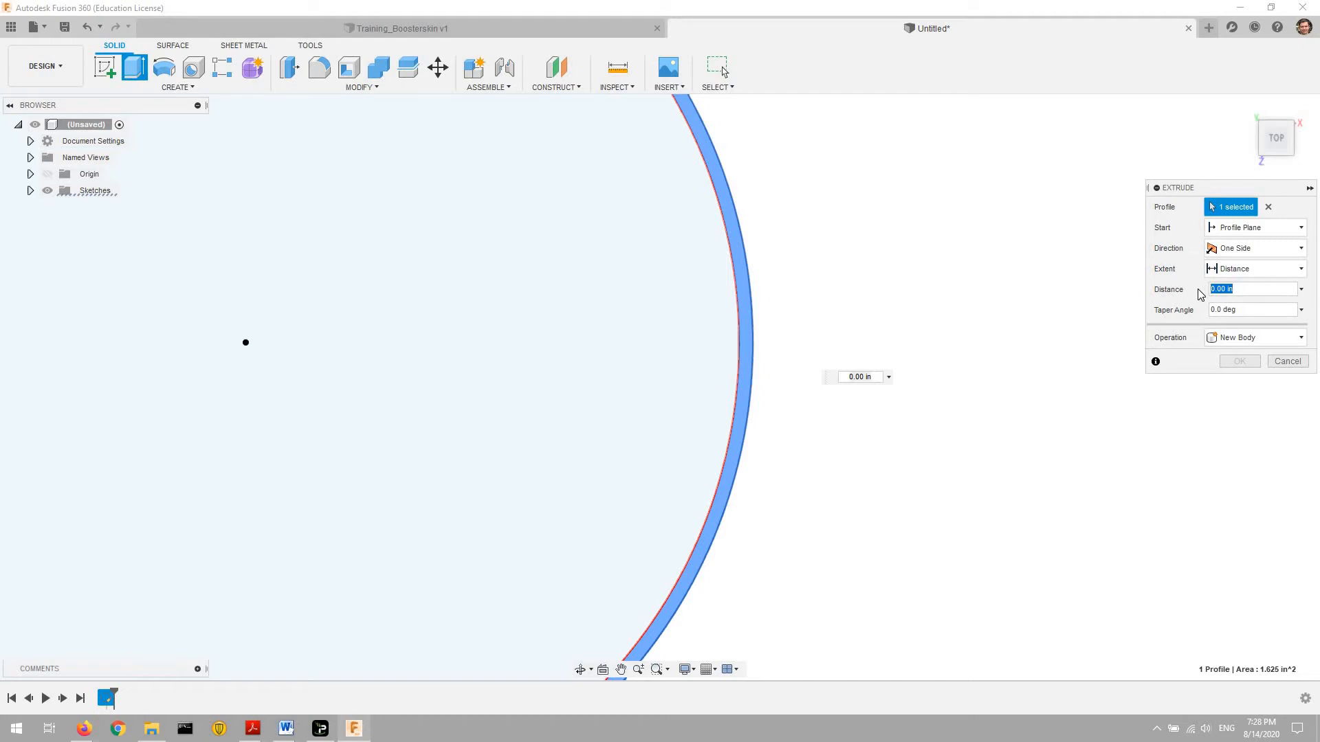
pyautogui.write('30')
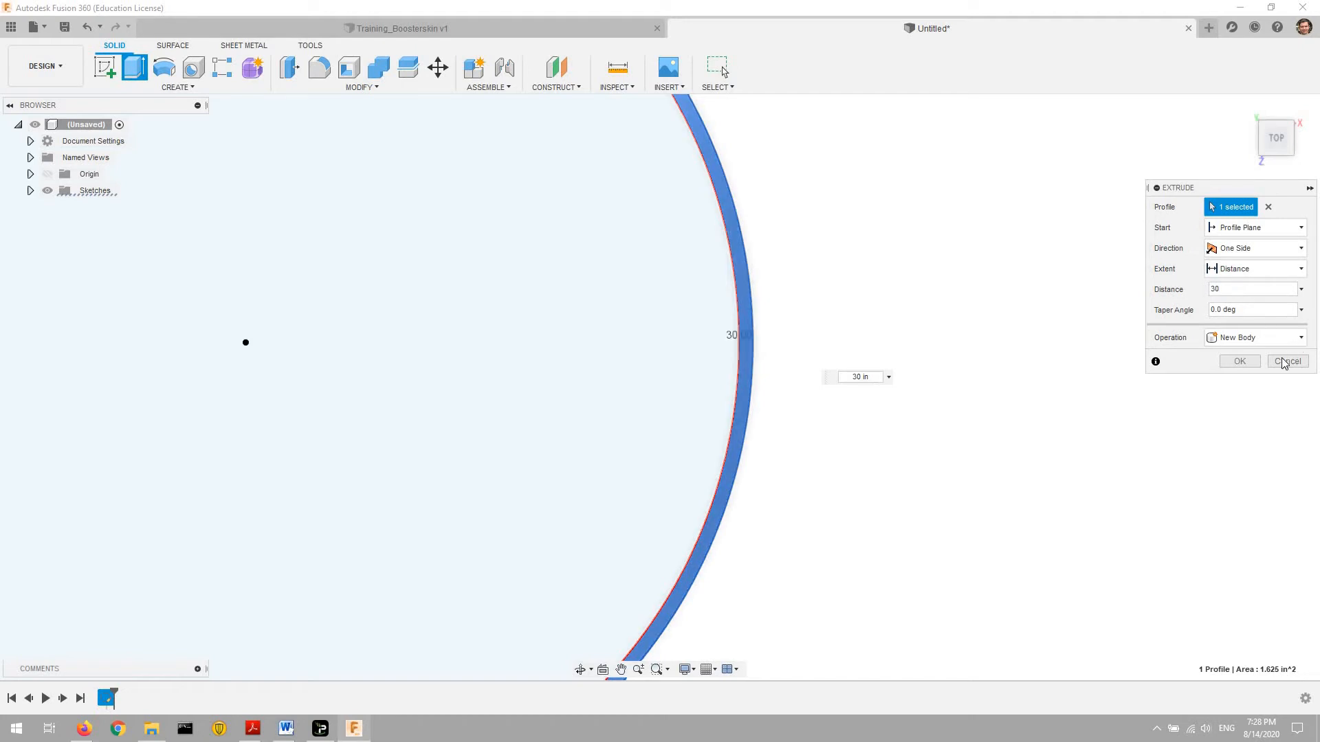
pyautogui.click(1248, 363)
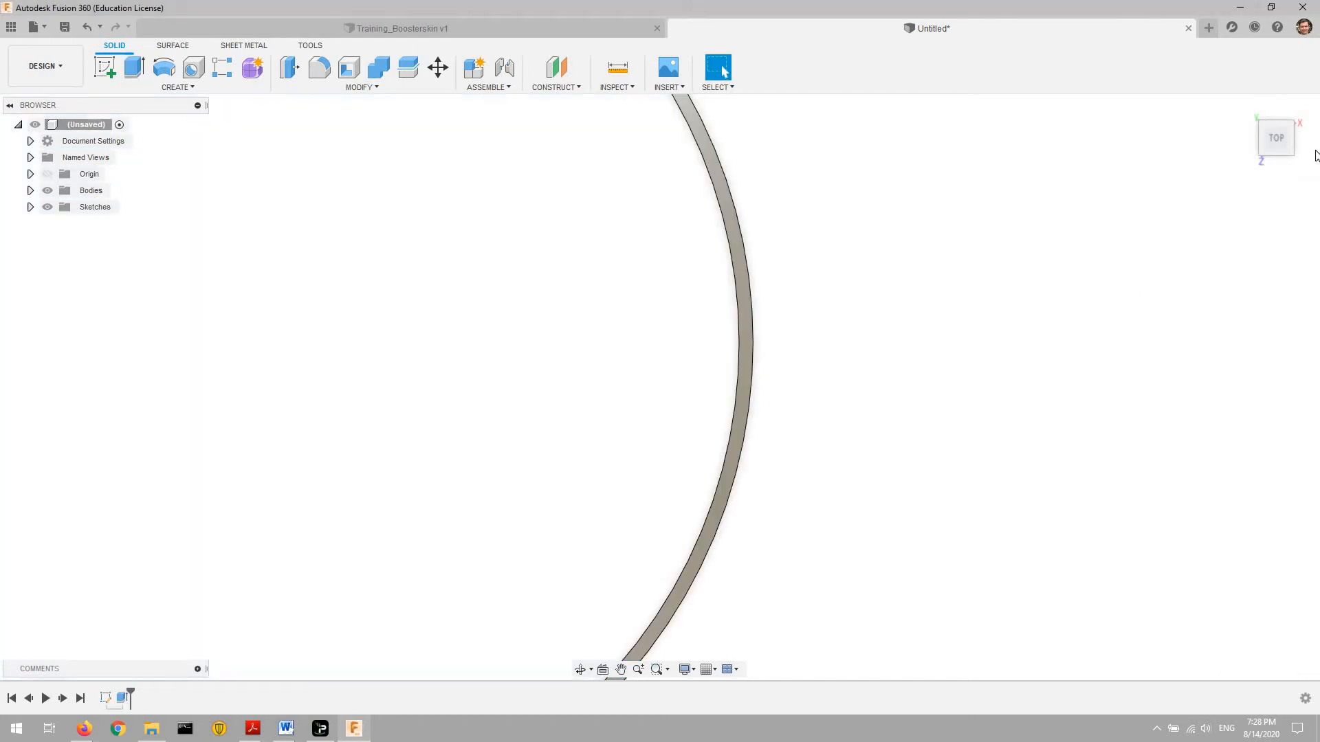
# - Save the 30 in tube design as Training_Parachuteskin in the CAD Training folder of the 2019-2020 project
pyautogui.moveTo(1291, 122)
pyautogui.mouseDown()
pyautogui.moveTo(1280, 88)
pyautogui.moveTo(1283, 138)
pyautogui.mouseUp()
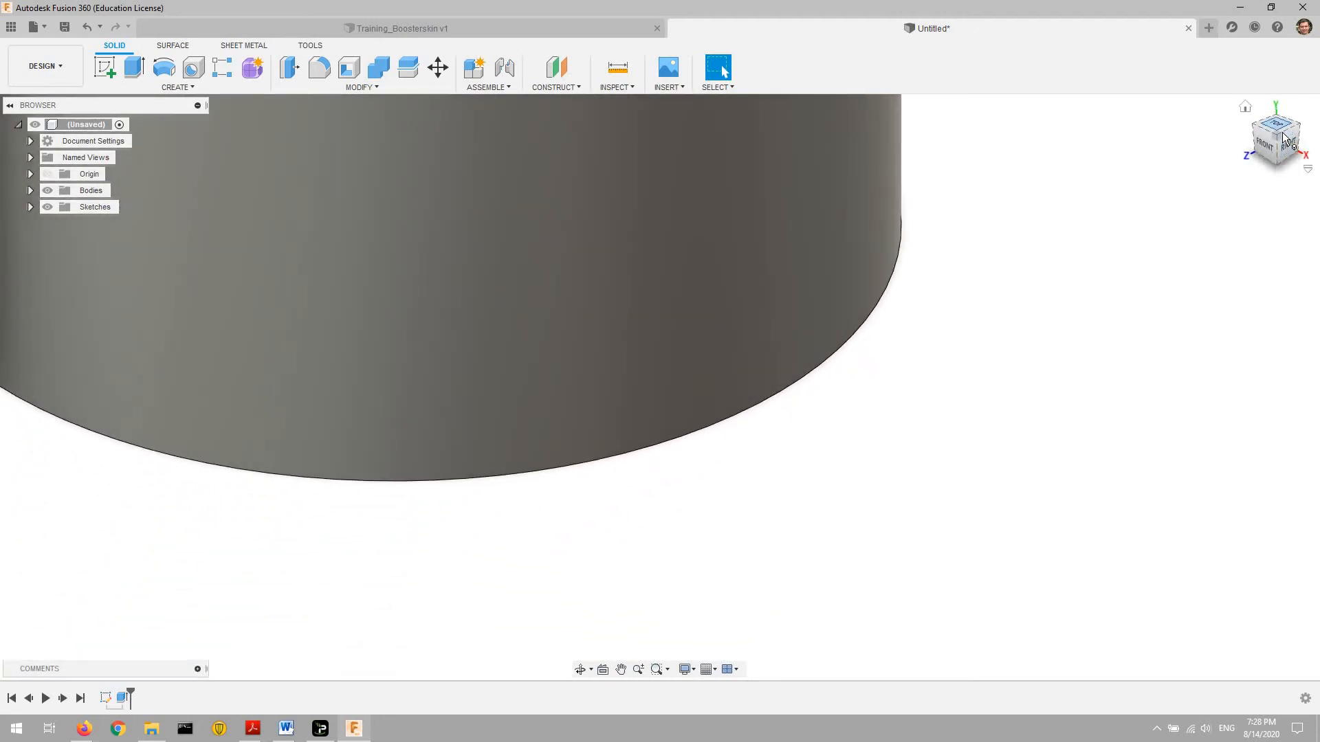
pyautogui.scroll(-5, 539, 253)
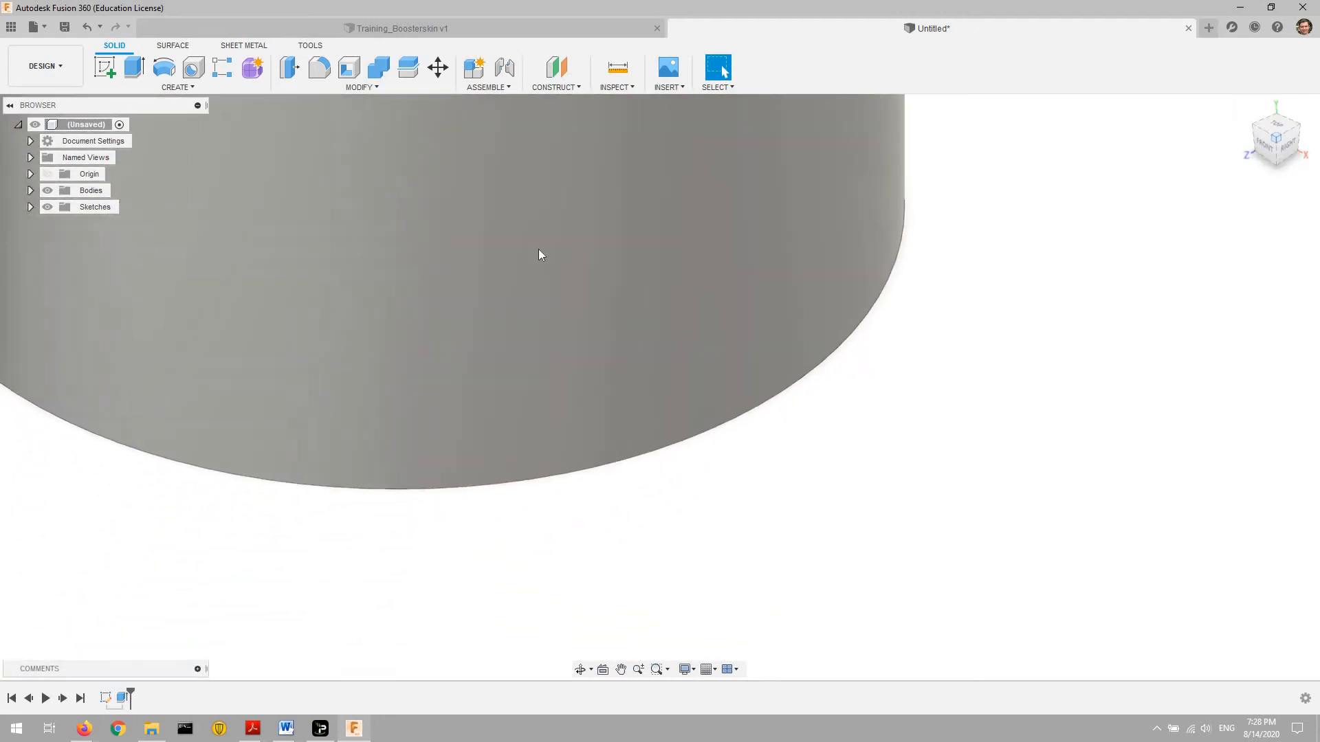
pyautogui.scroll(-4, 676, 212)
pyautogui.moveTo(701, 264); pyautogui.dragTo(871, 681, button='middle')
pyautogui.scroll(-3, 906, 355)
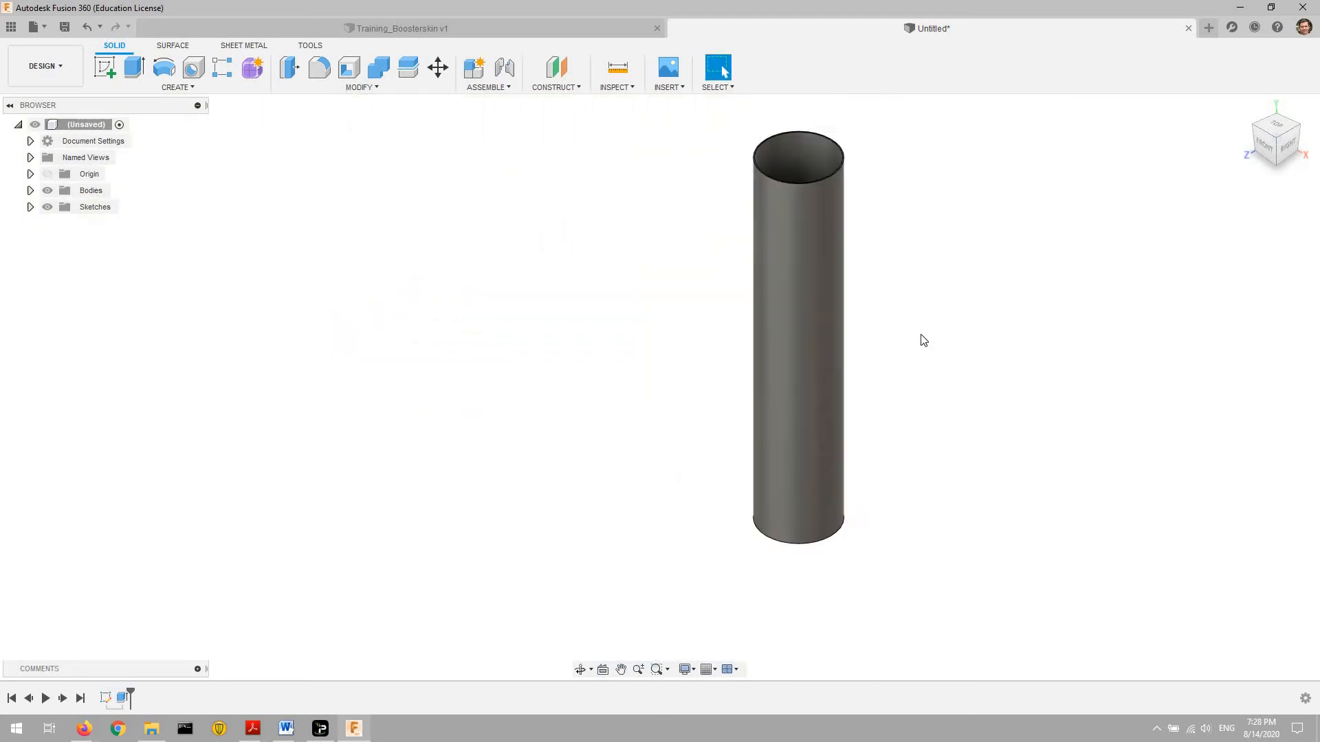
pyautogui.moveTo(872, 341); pyautogui.dragTo(799, 390, button='middle')
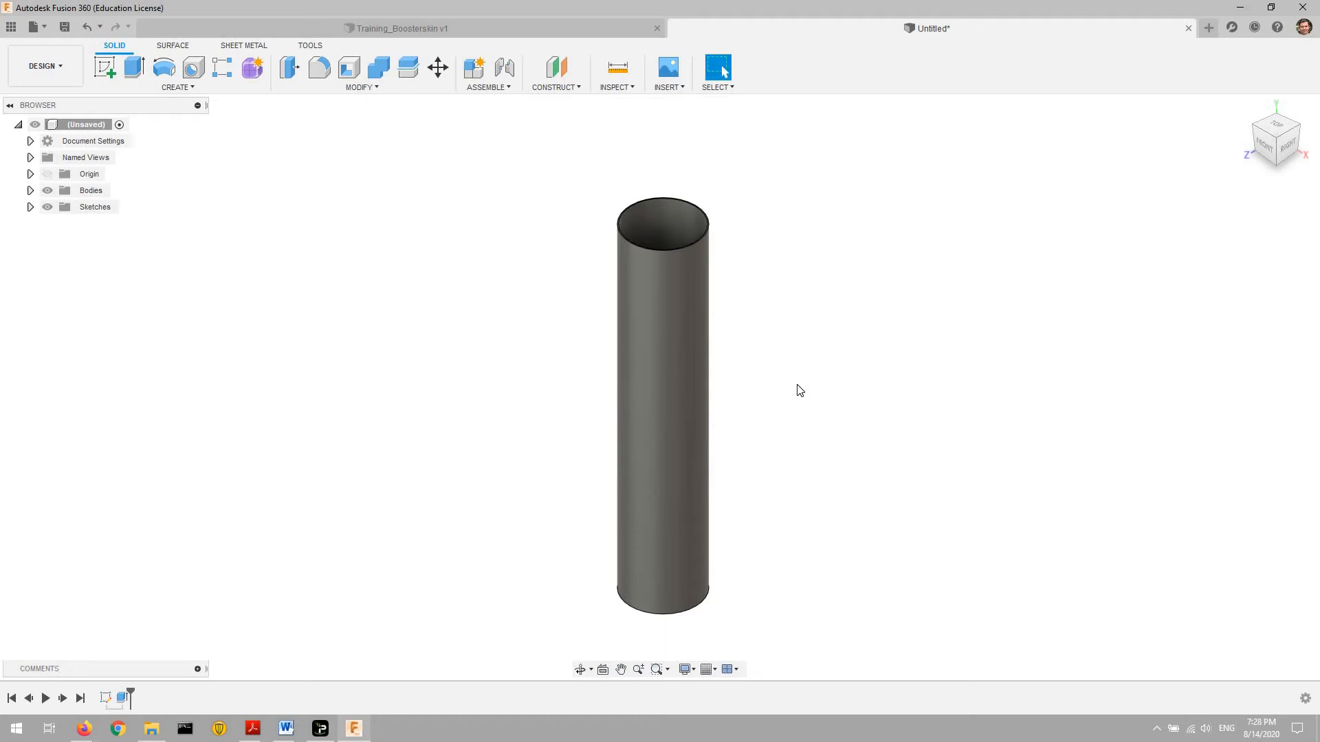
pyautogui.hotkey('ctrl', 's')
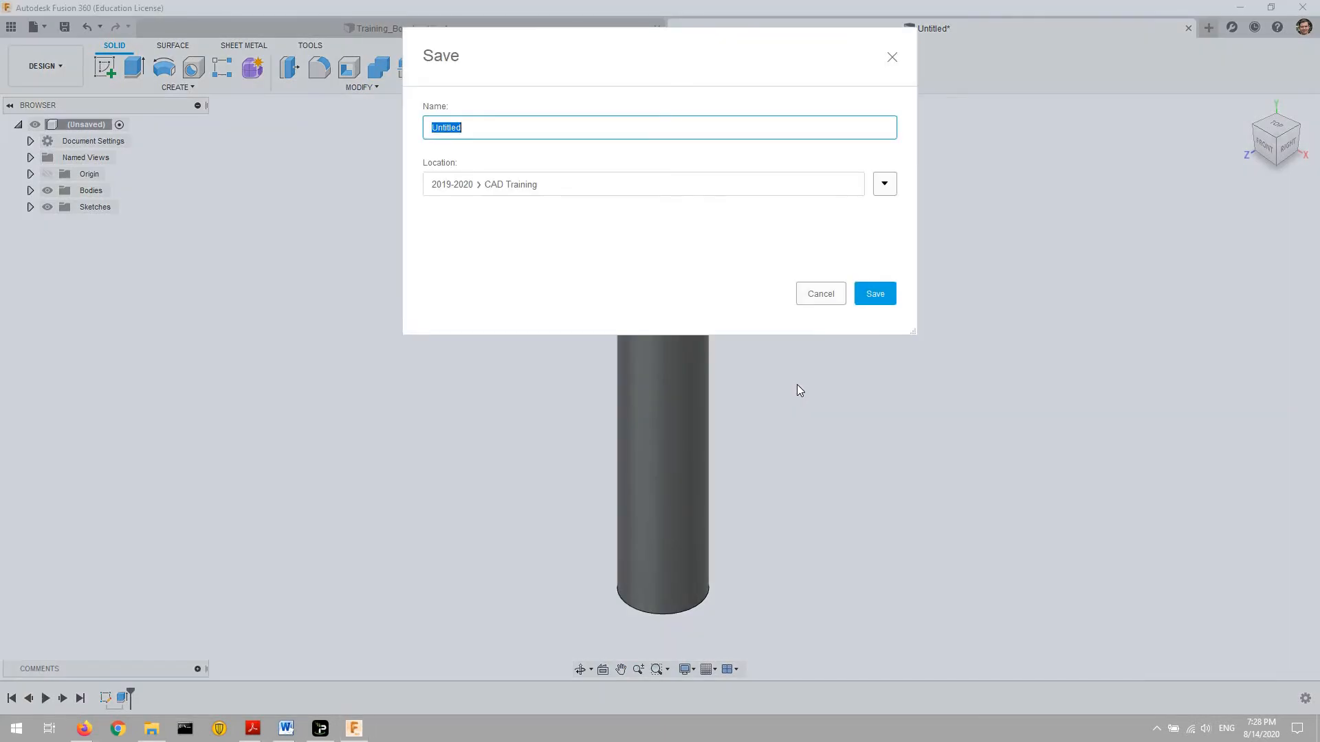
pyautogui.write('Training')
pyautogui.write('_Parachutehull')
pyautogui.press('Return')
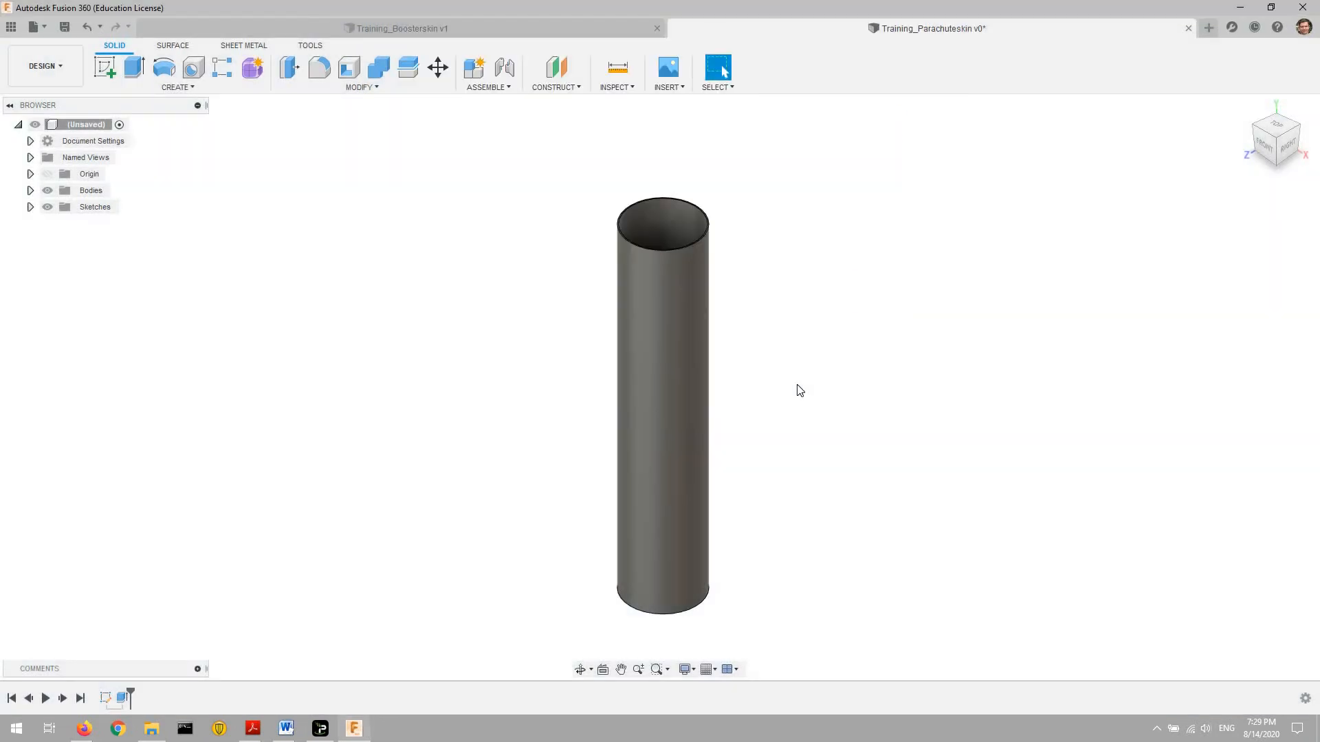
# - Create a new design and start a sketch on the horizontal origin plane
pyautogui.click(1204, 31)
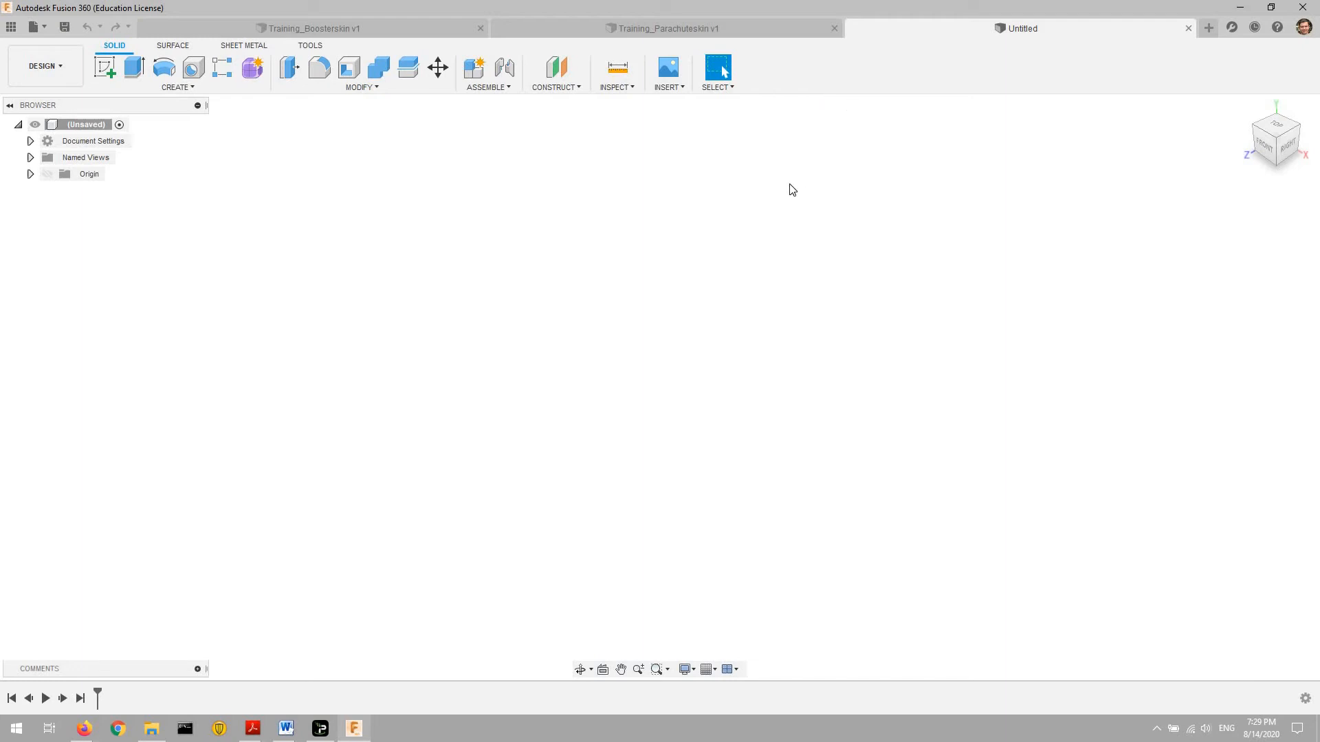
pyautogui.click(105, 66)
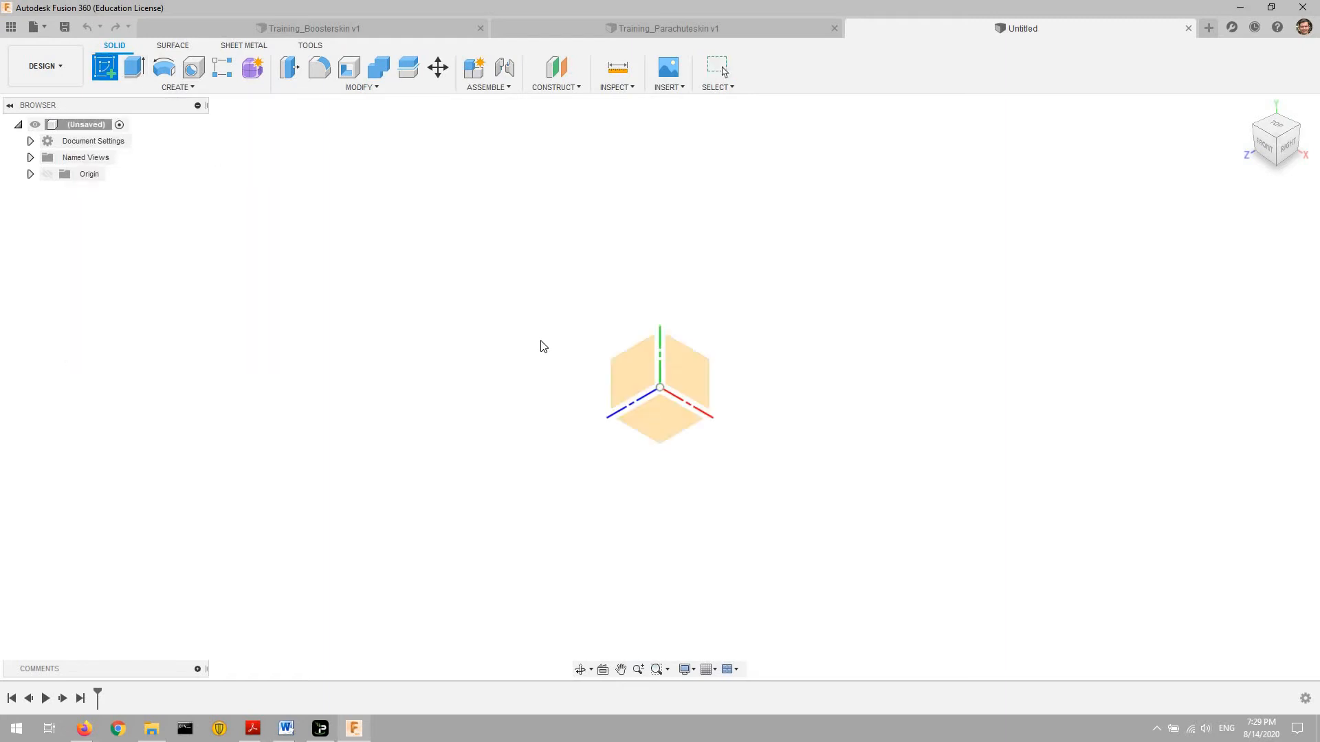
pyautogui.click(653, 414)
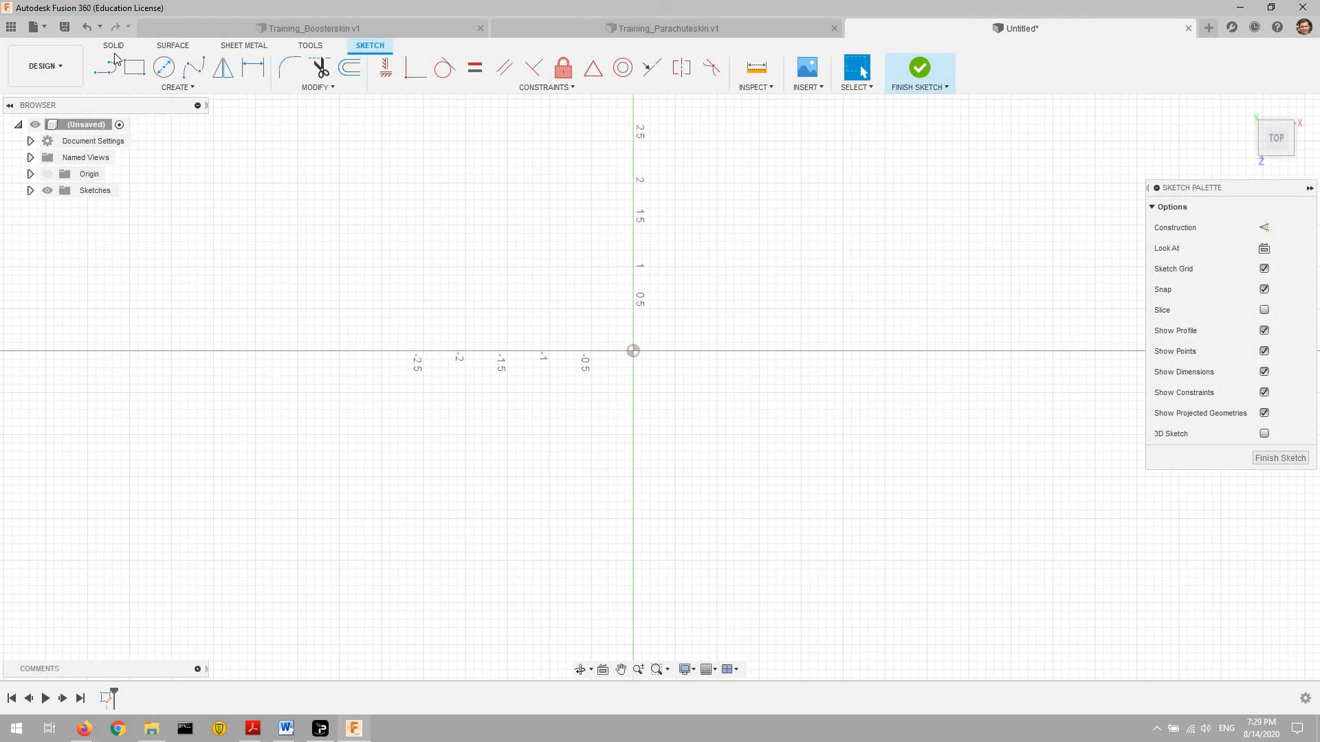
# - Sketch two concentric circles centred on the origin, about 4.9 in and 4 in in diameter
pyautogui.click(134, 68)
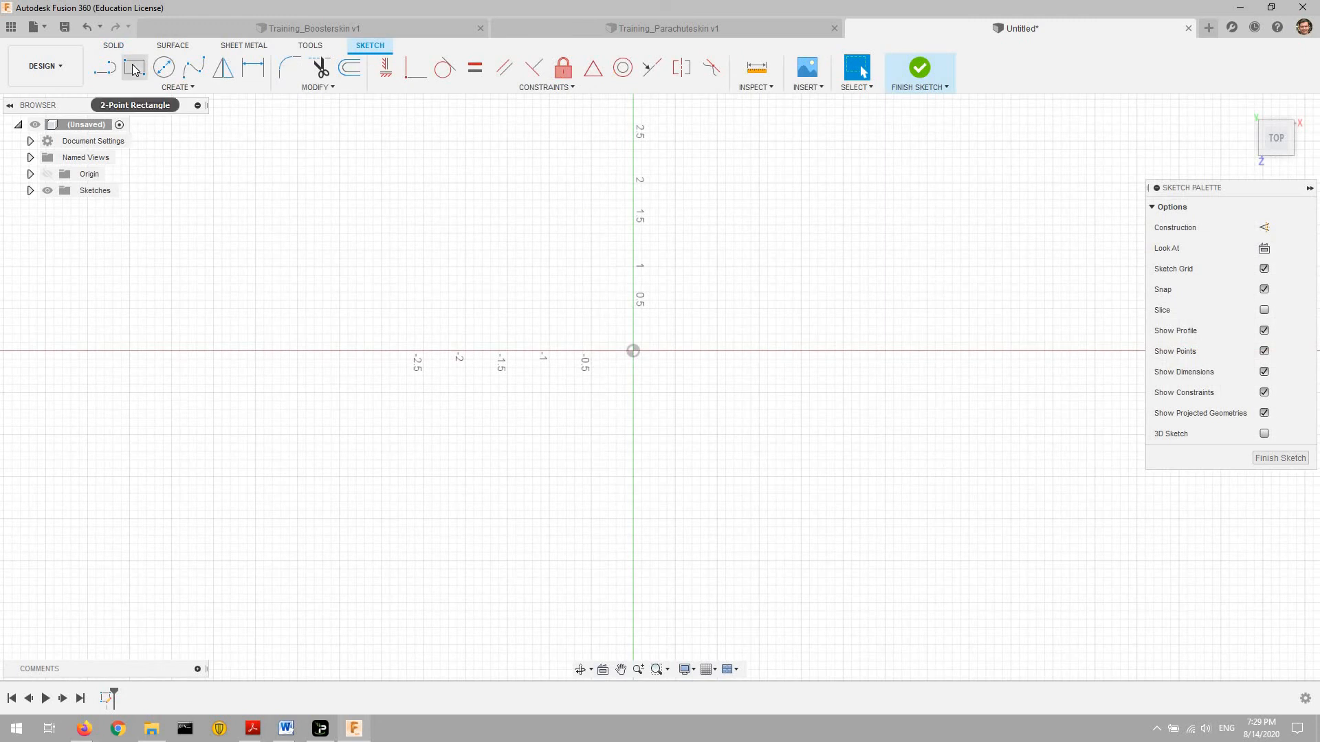
pyautogui.press('Escape')
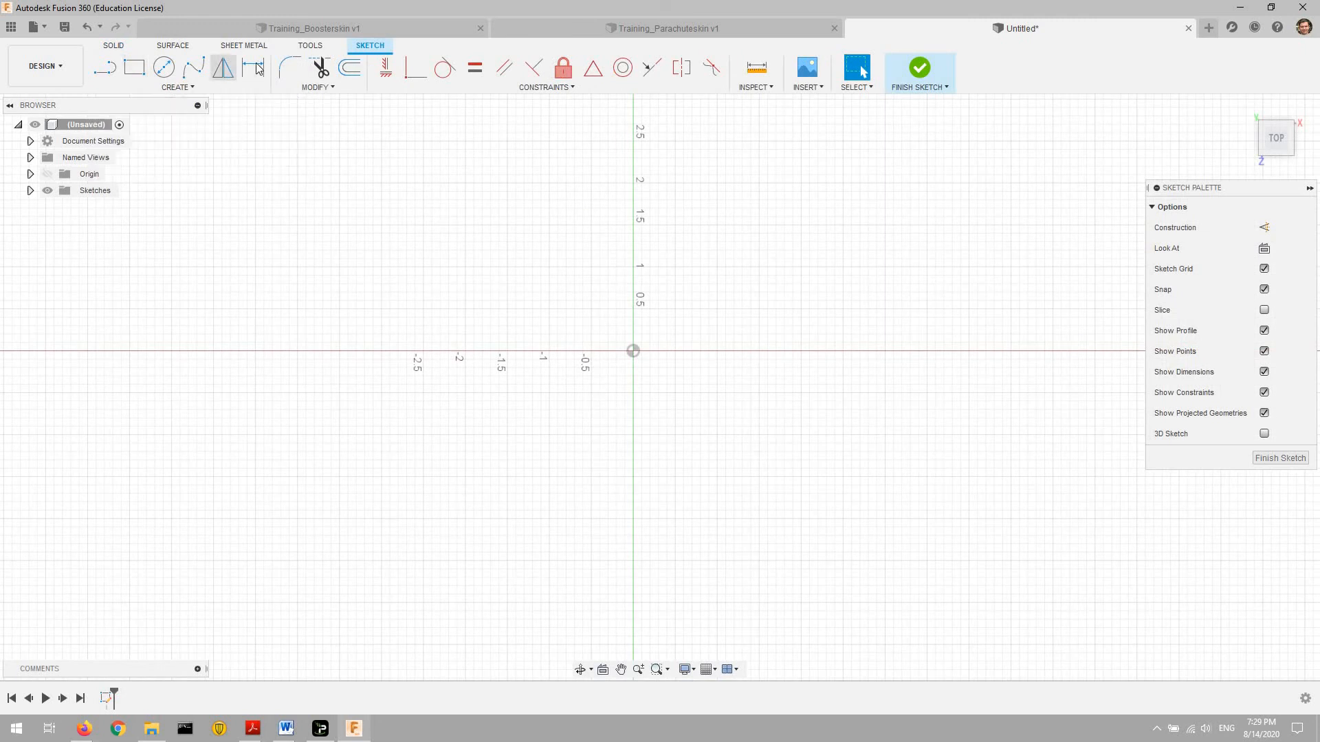
pyautogui.click(166, 71)
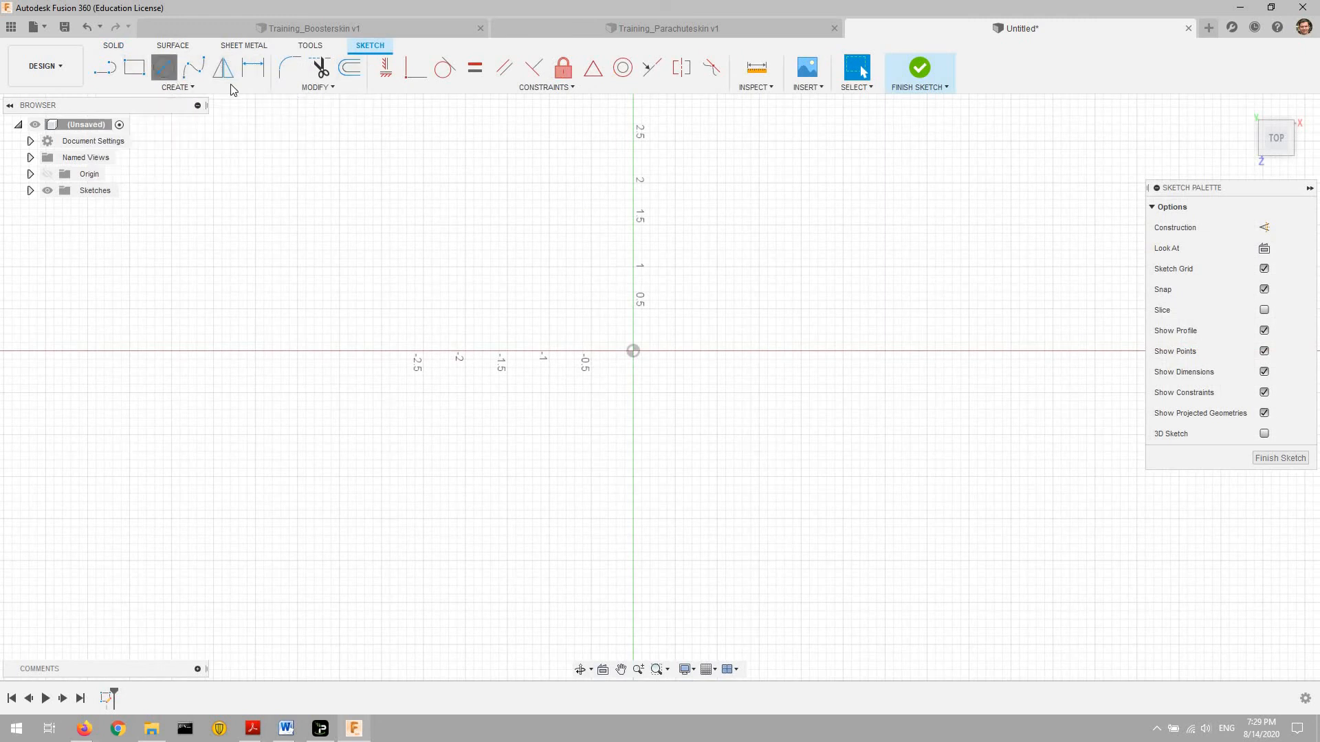
pyautogui.click(633, 351)
pyautogui.click(799, 231)
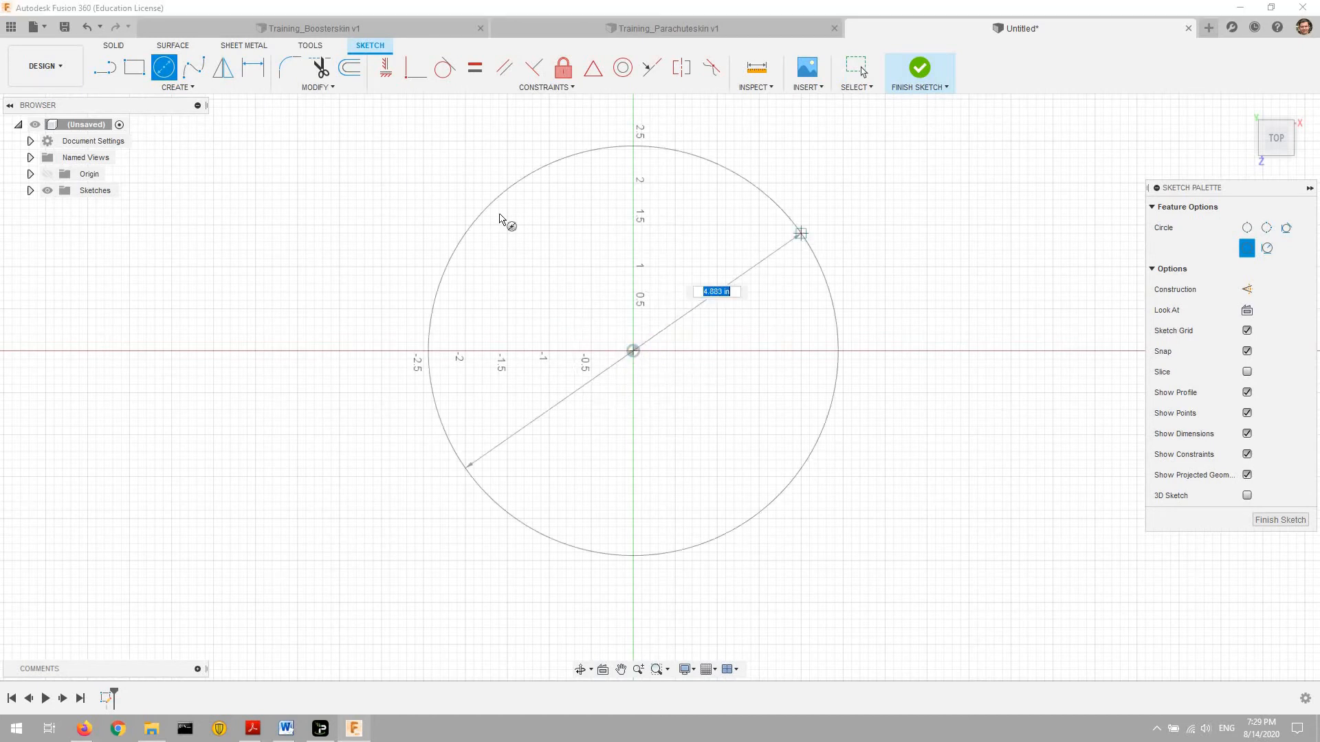
pyautogui.click(632, 351)
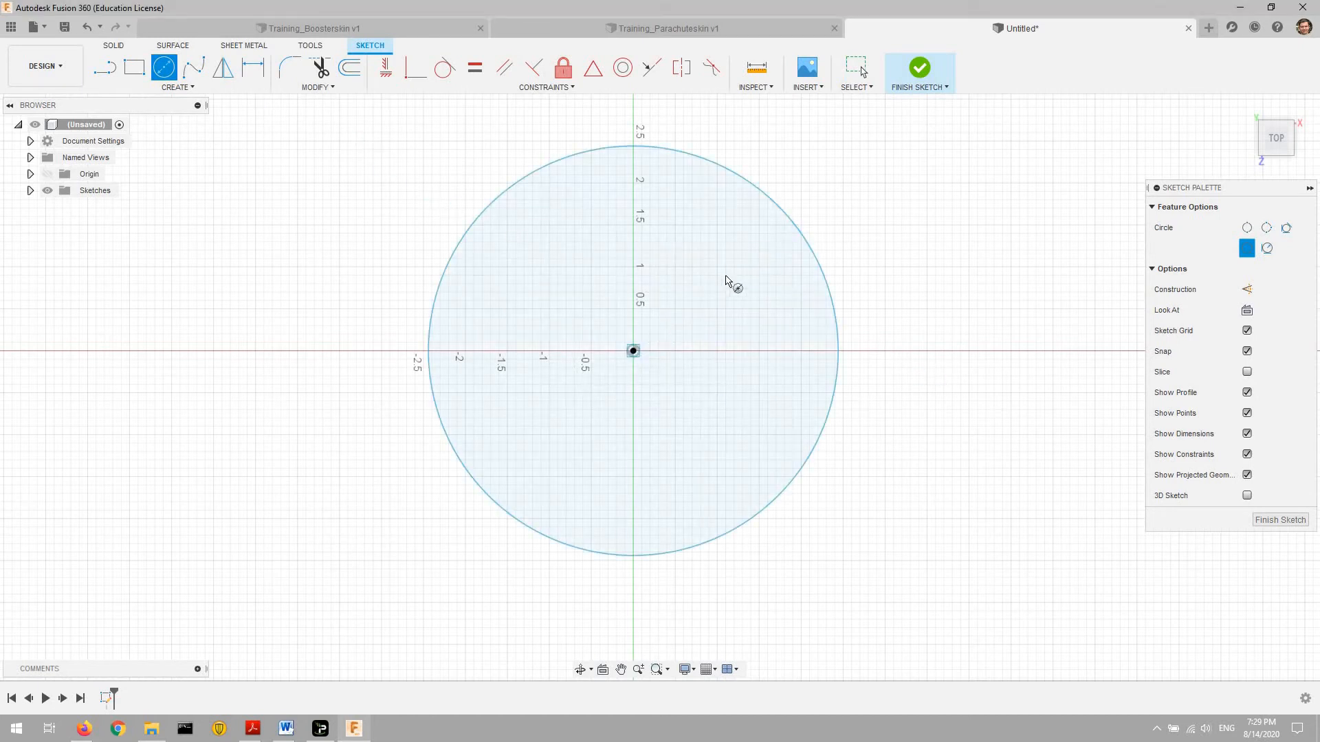
pyautogui.click(767, 251)
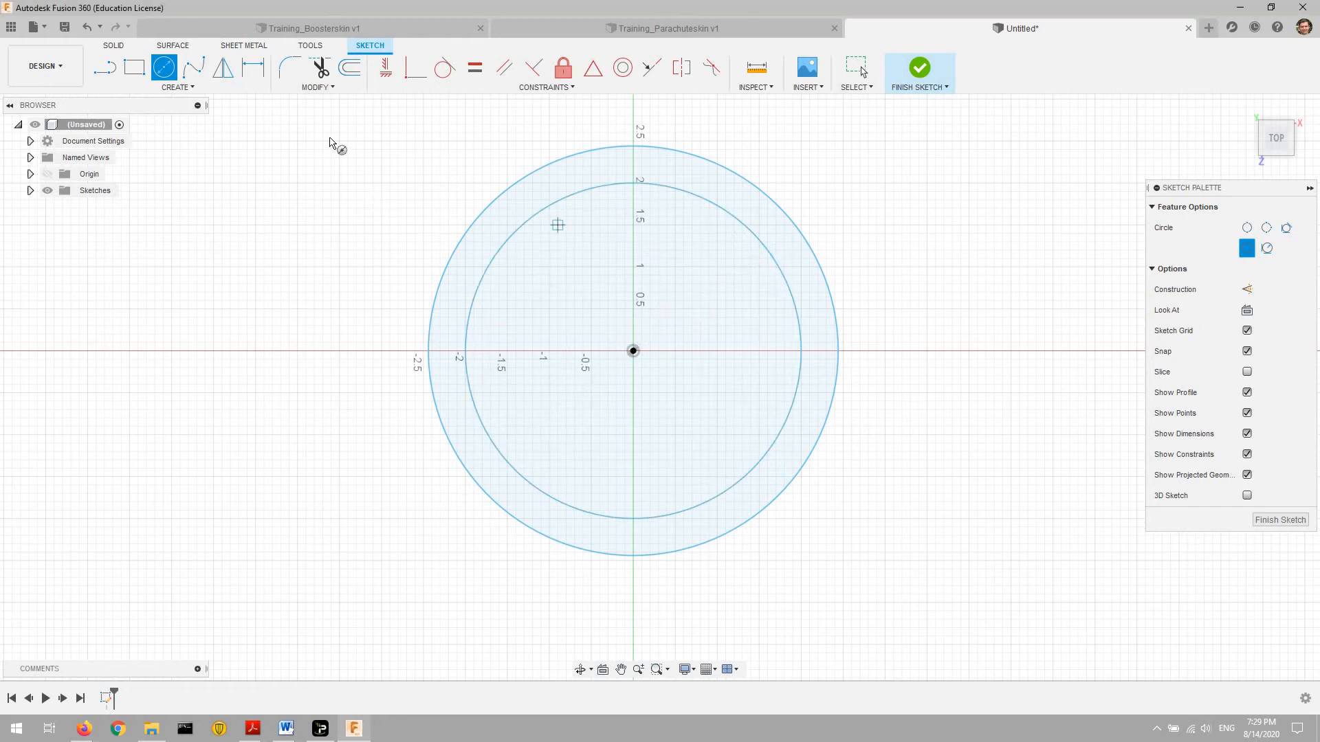
# - Dimension the outer circle and set its diameter to 6.17 in
pyautogui.click(253, 67)
pyautogui.click(771, 214)
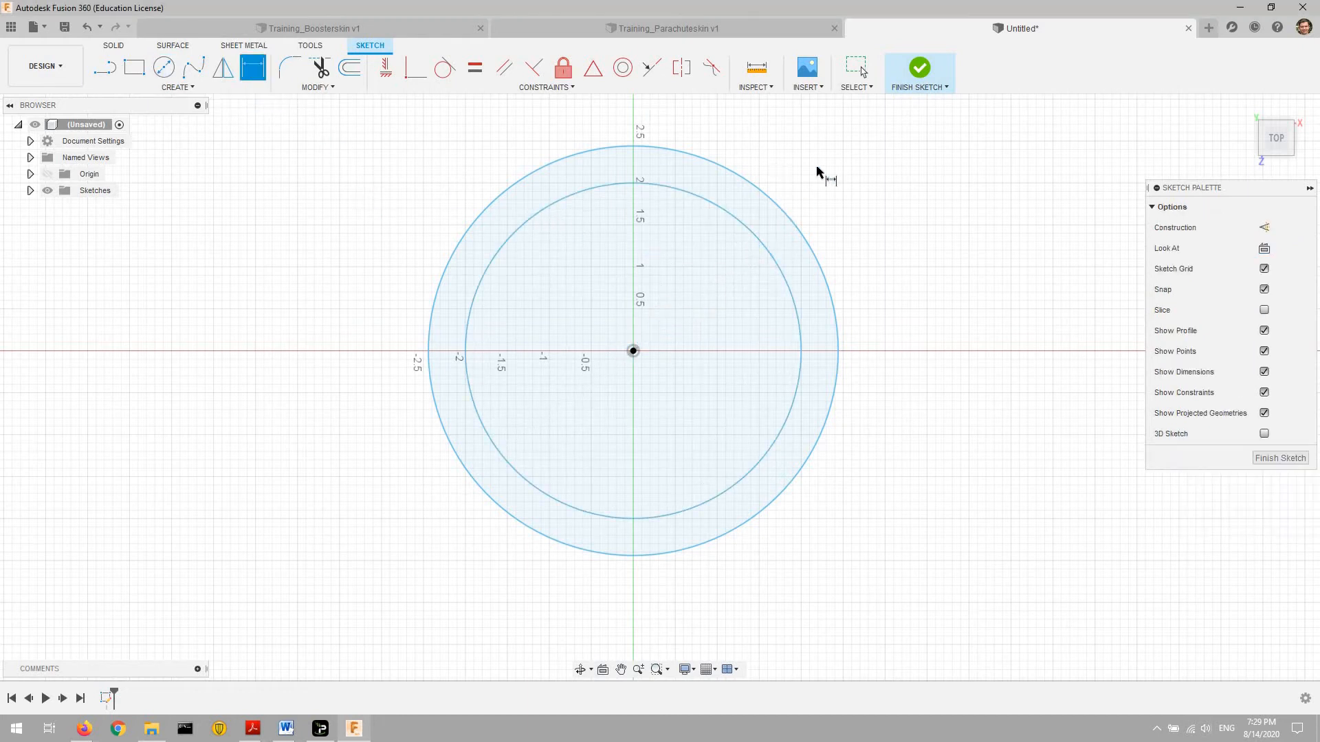
pyautogui.click(886, 184)
pyautogui.write('6.17')
pyautogui.press('Return')
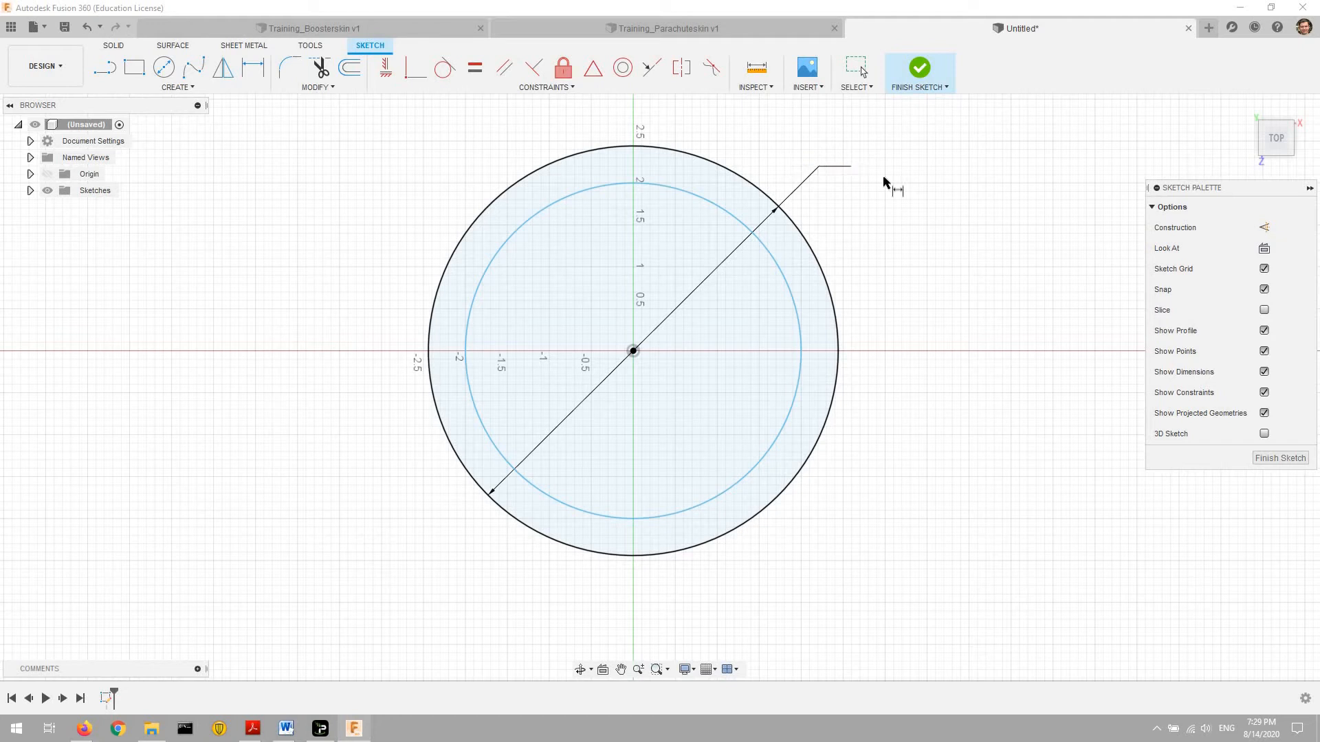
# - Dimension the inner circle and set its diameter to 6 in
pyautogui.click(775, 275)
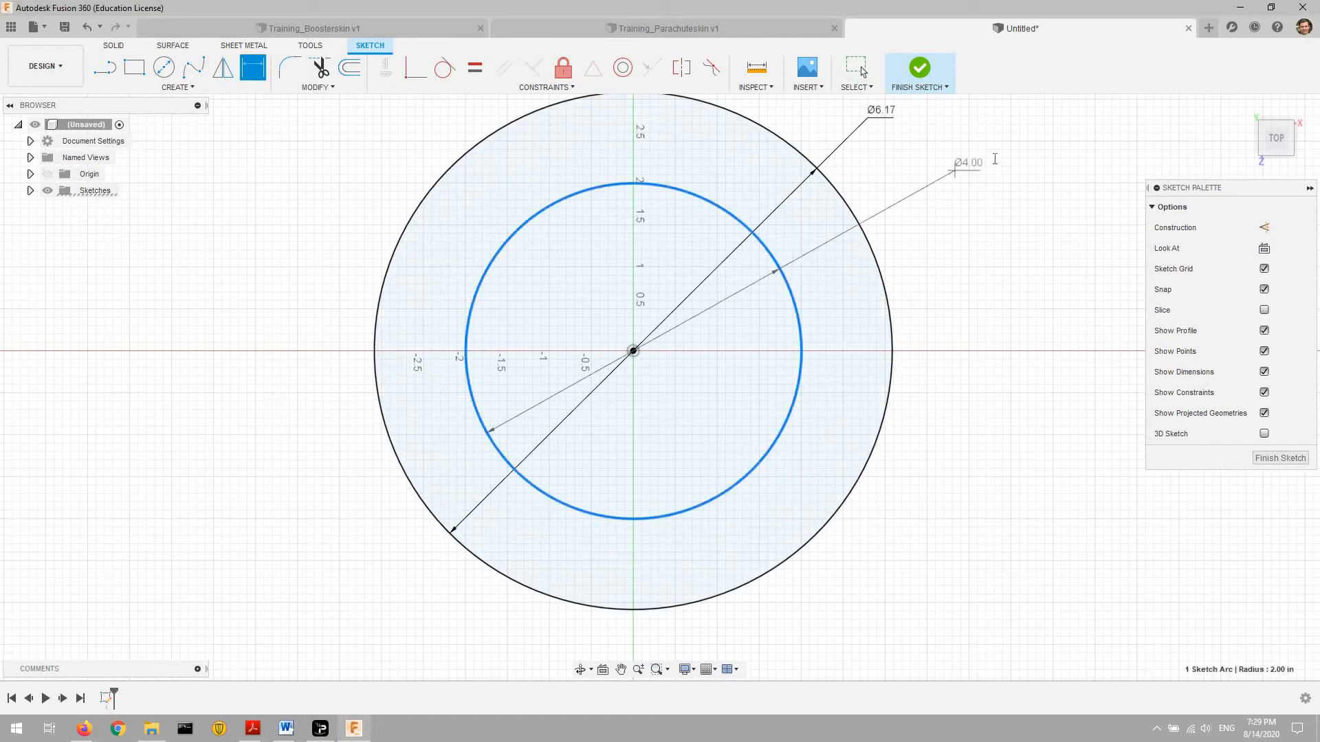
pyautogui.click(994, 159)
pyautogui.write('6')
pyautogui.press('Return')
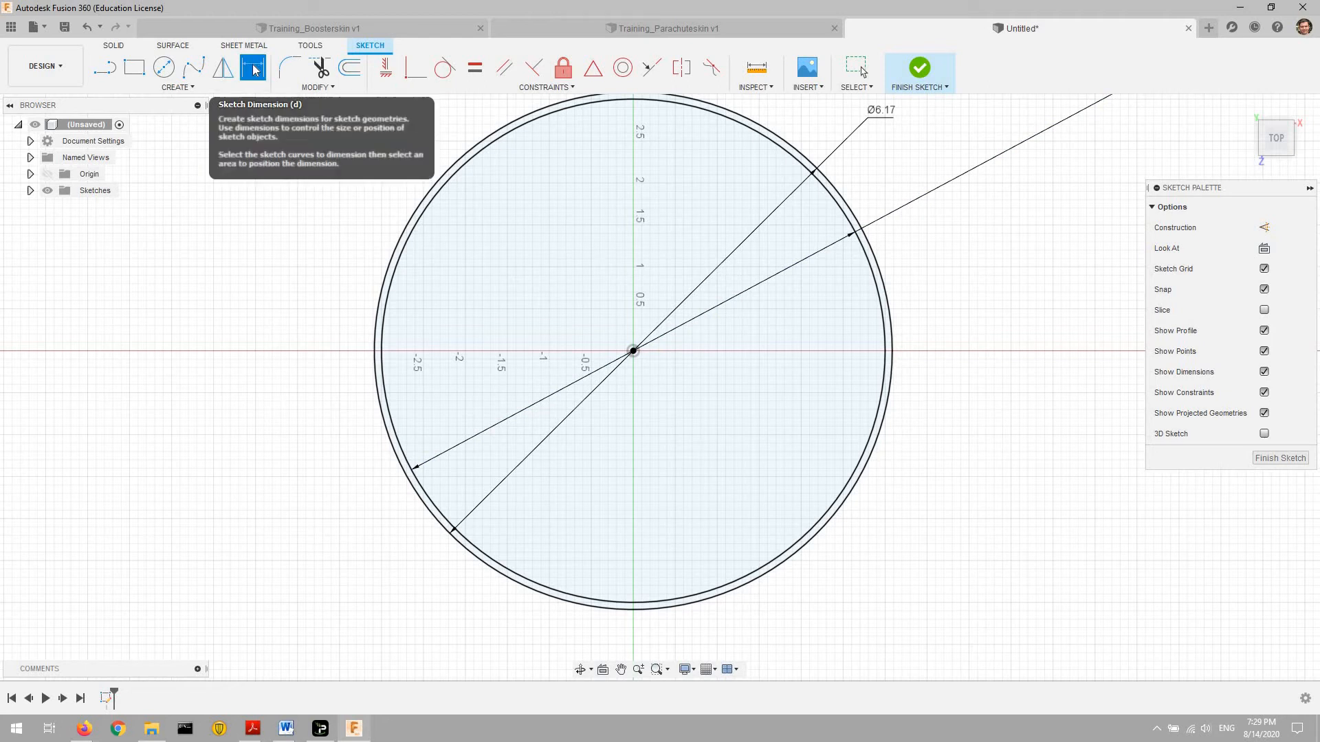
# - Extrude the thin ring profile between the two circles to one side as a new body, forming a tall tube
pyautogui.click(114, 46)
pyautogui.press('e')
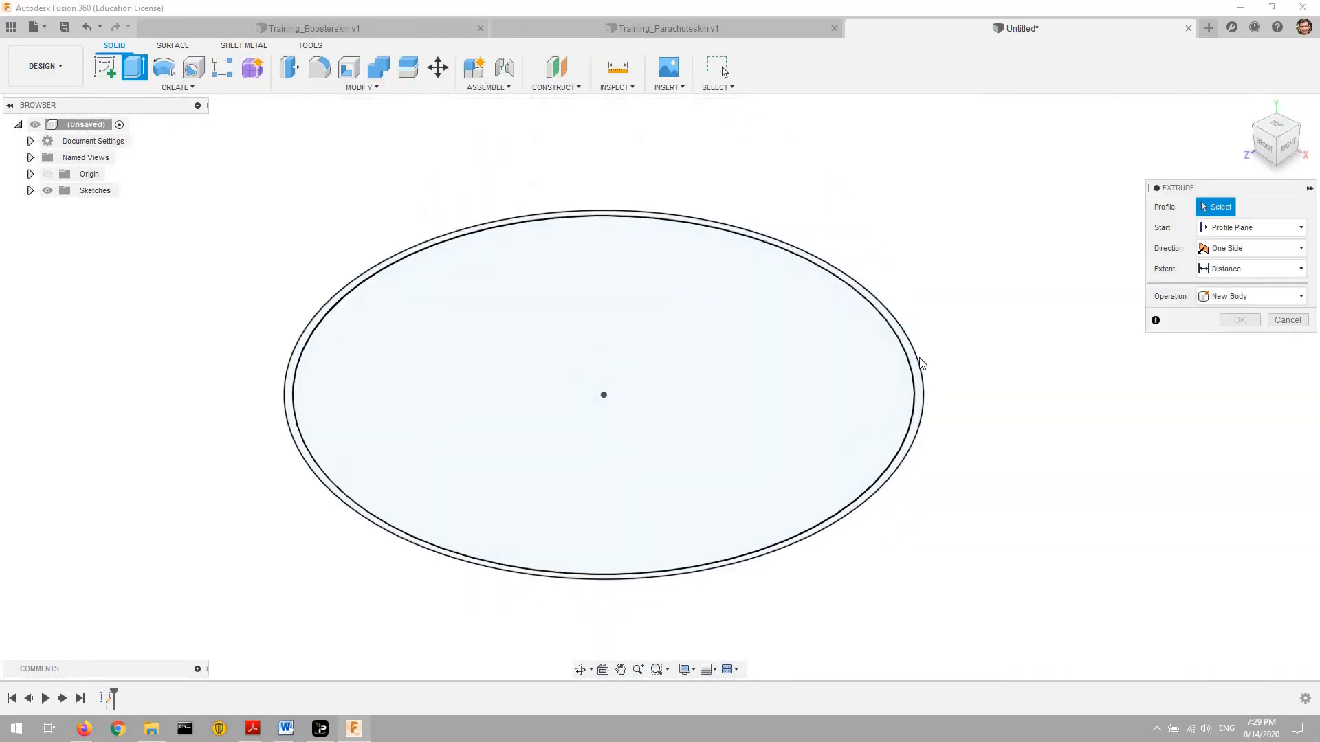
pyautogui.click(922, 363)
pyautogui.click(1258, 289)
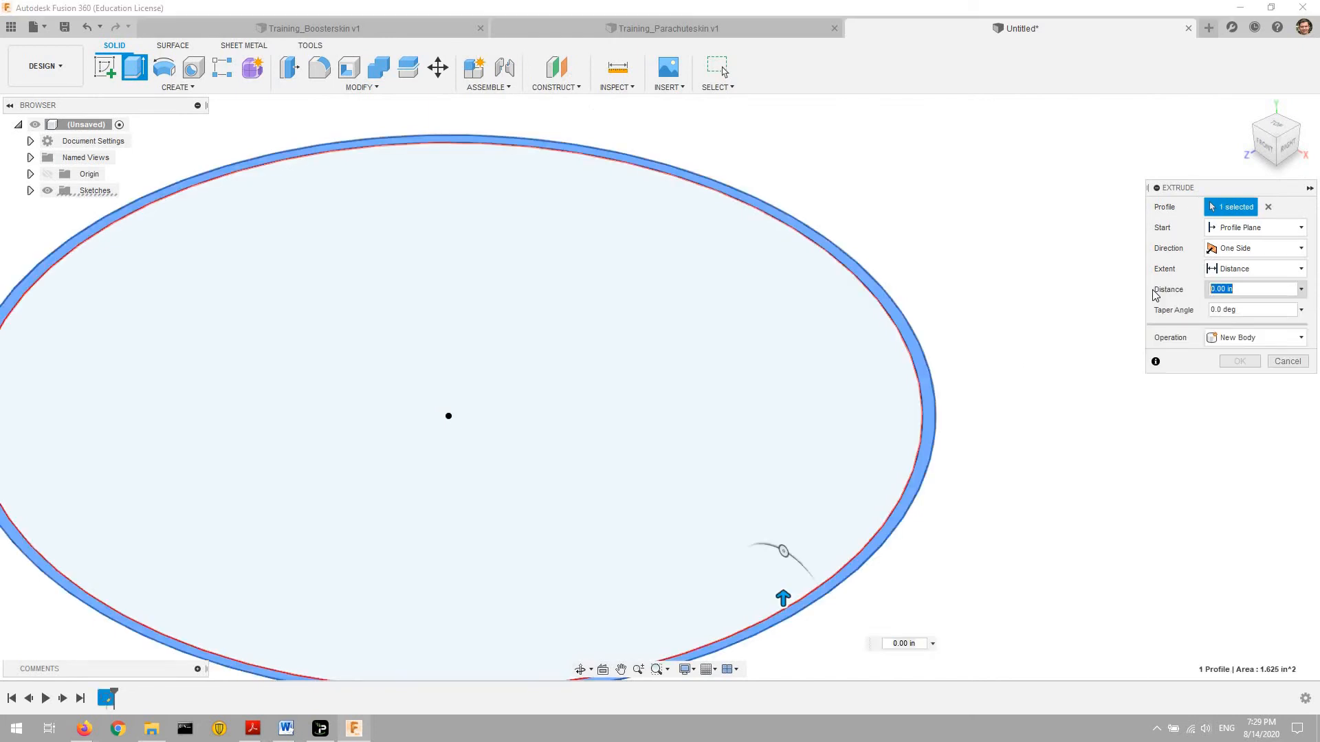
pyautogui.write('2')
pyautogui.press('Return')
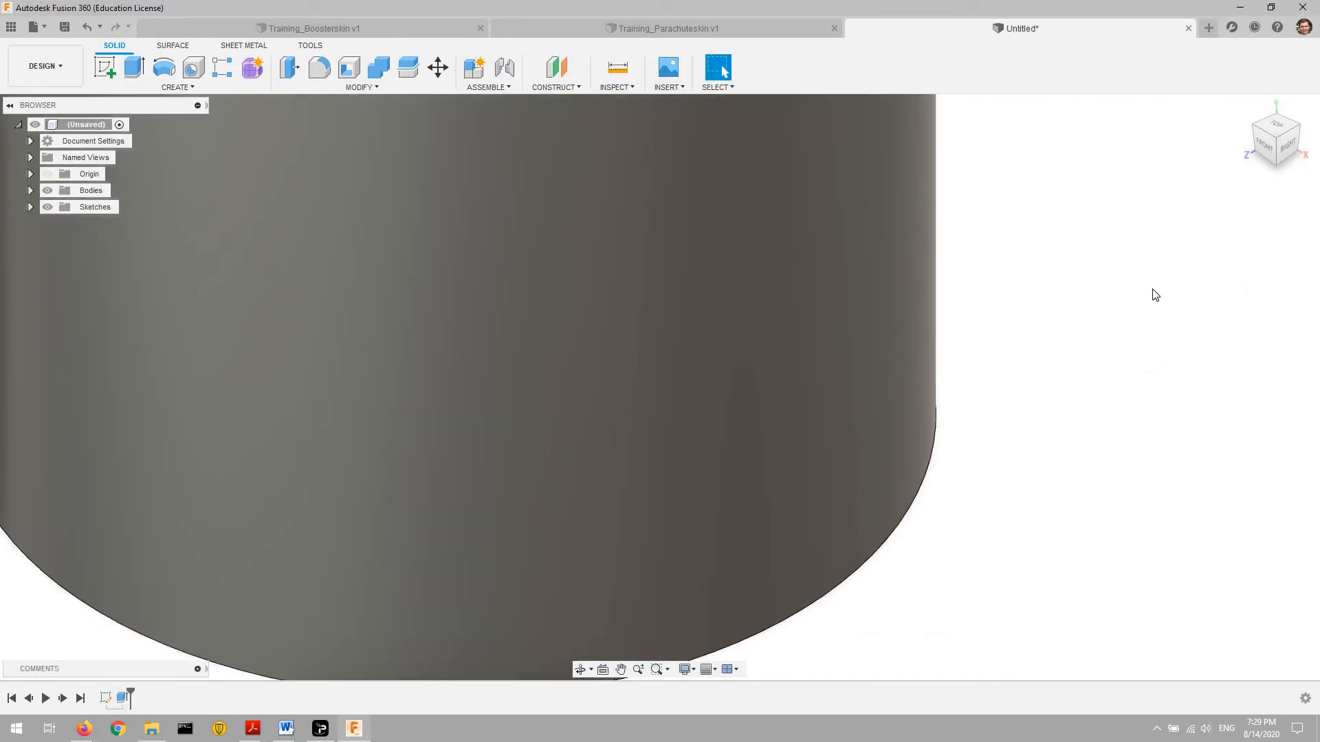
pyautogui.scroll(-5, 1134, 233)
pyautogui.scroll(-2, 825, 516)
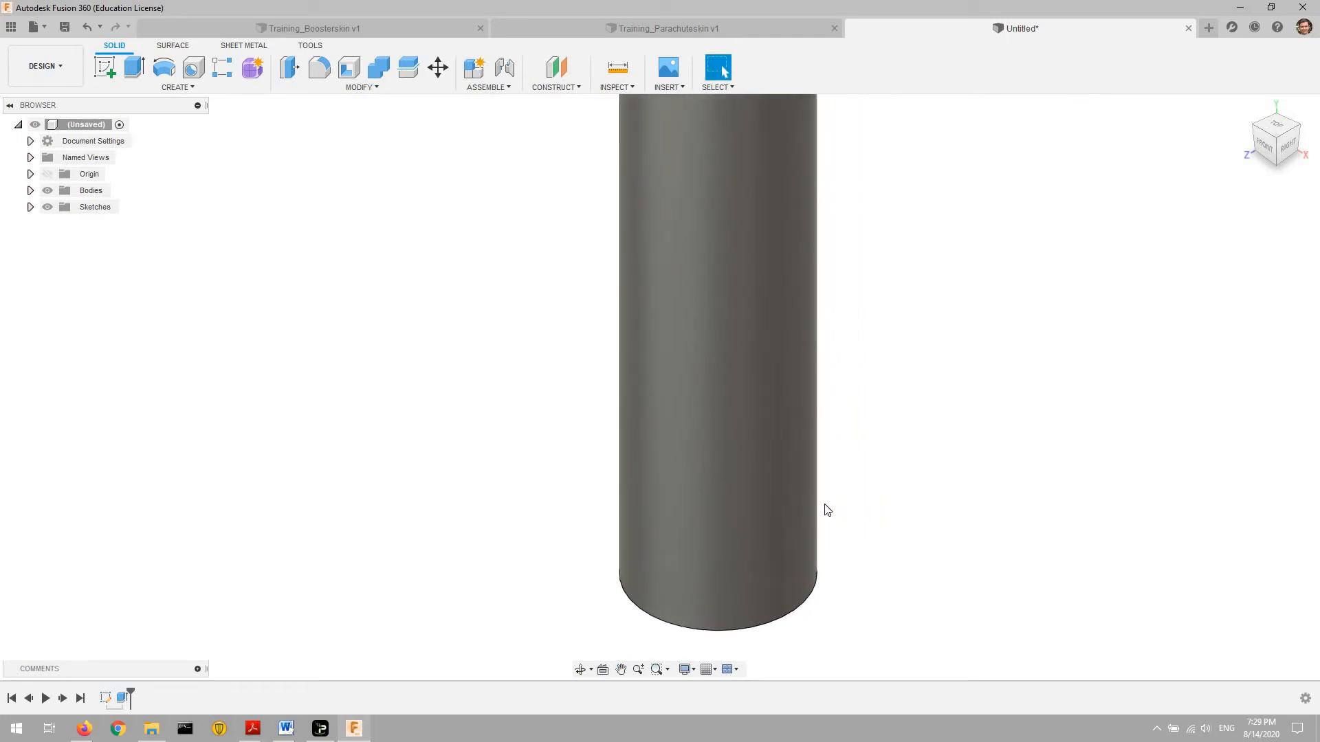
pyautogui.scroll(-4, 826, 506)
pyautogui.scroll(1, 919, 438)
pyautogui.moveTo(920, 438); pyautogui.dragTo(840, 434, button='middle')
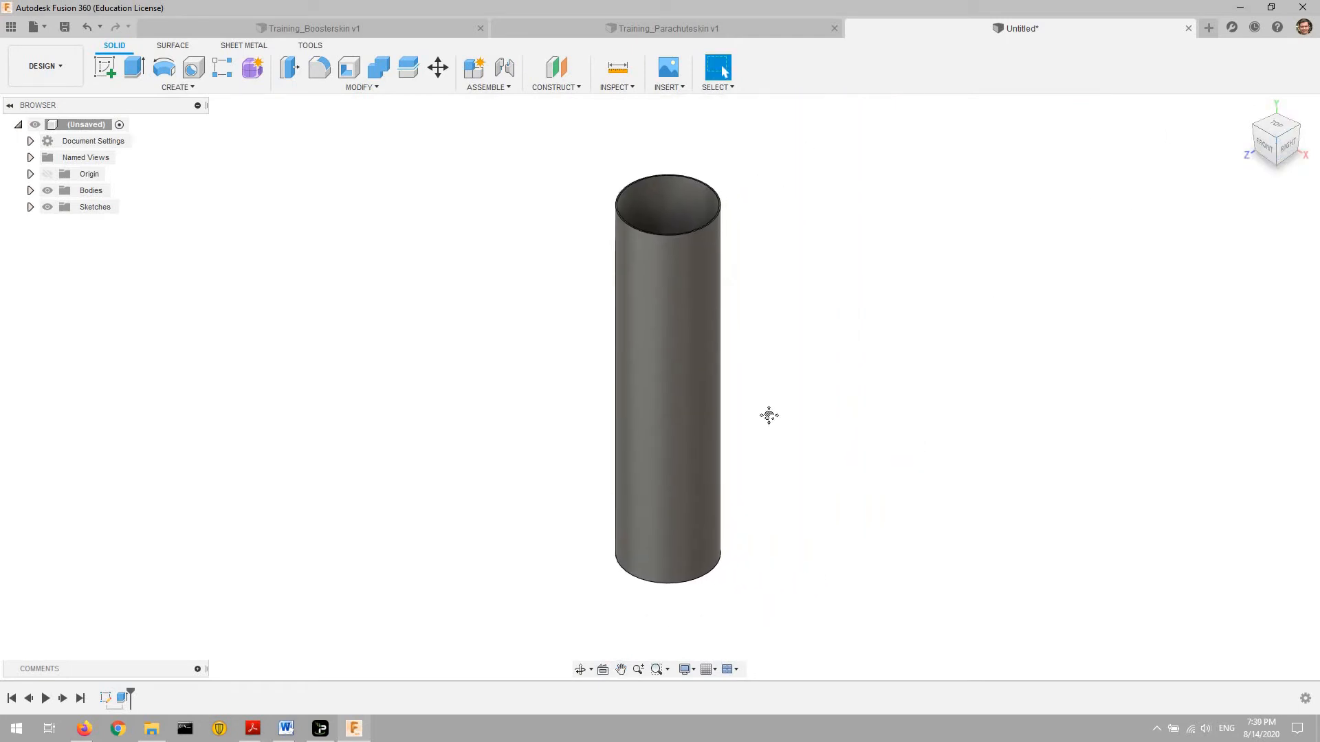
pyautogui.moveTo(769, 415); pyautogui.dragTo(774, 416, button='middle')
# - Save the tube design as Training_Payloadskin in the CAD Training folder of the 2019-2020 project
pyautogui.hotkey('ctrl', 's')
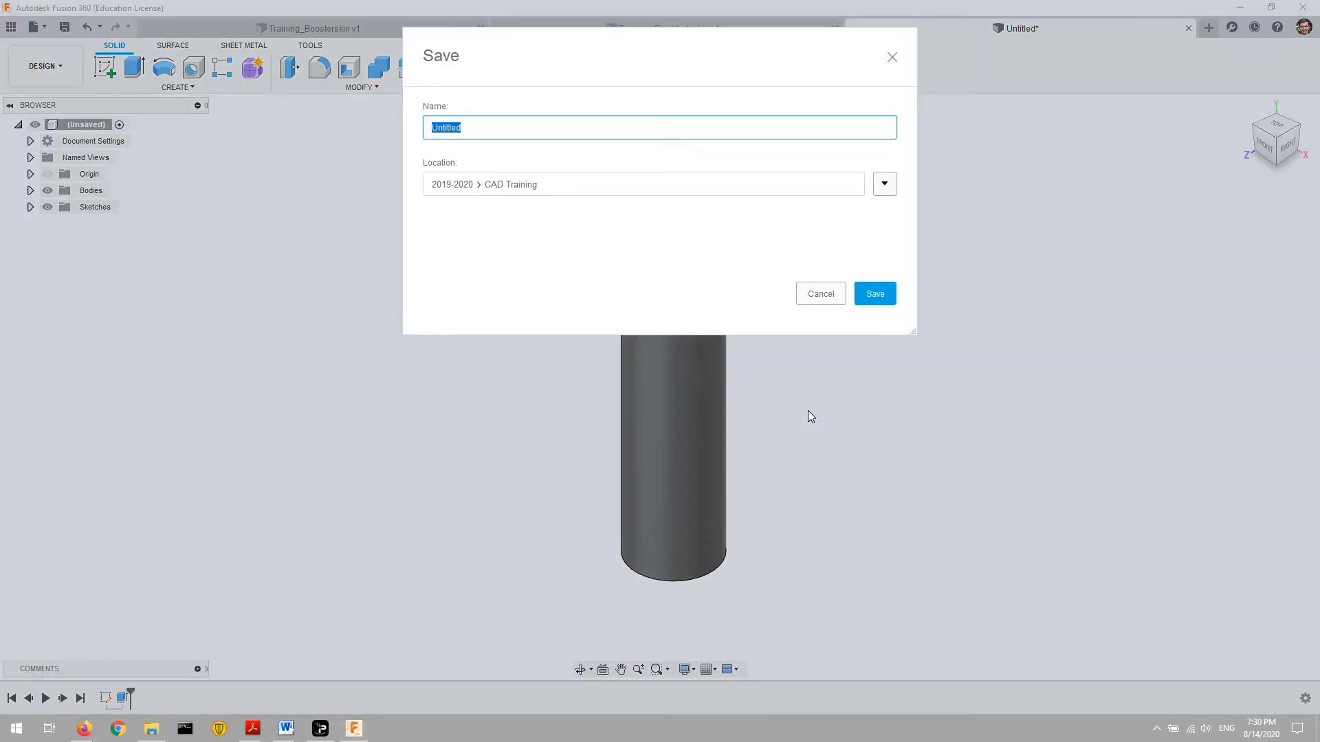
pyautogui.write('Traiin')
pyautogui.write('ng_Payloadskin')
pyautogui.click(868, 296)
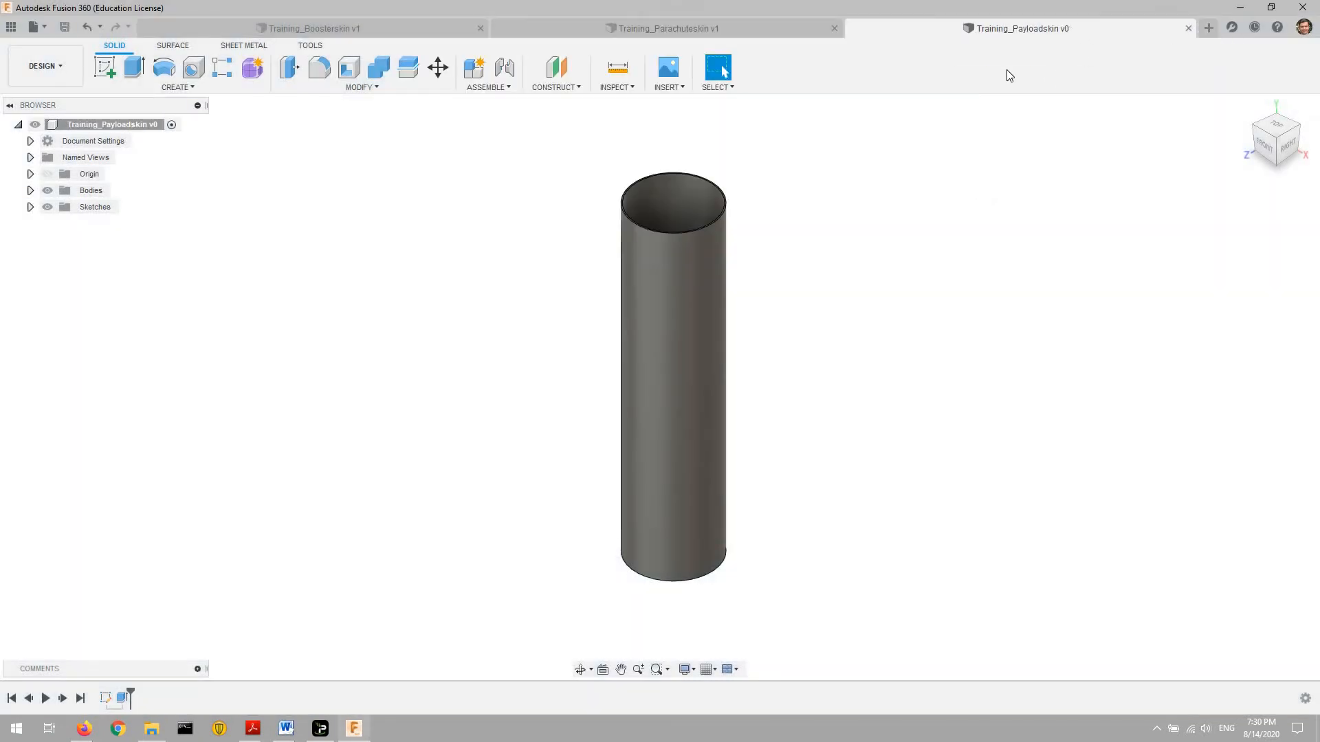
# - Create another new empty design and show the saved files in the CAD Training folder
pyautogui.click(1209, 28)
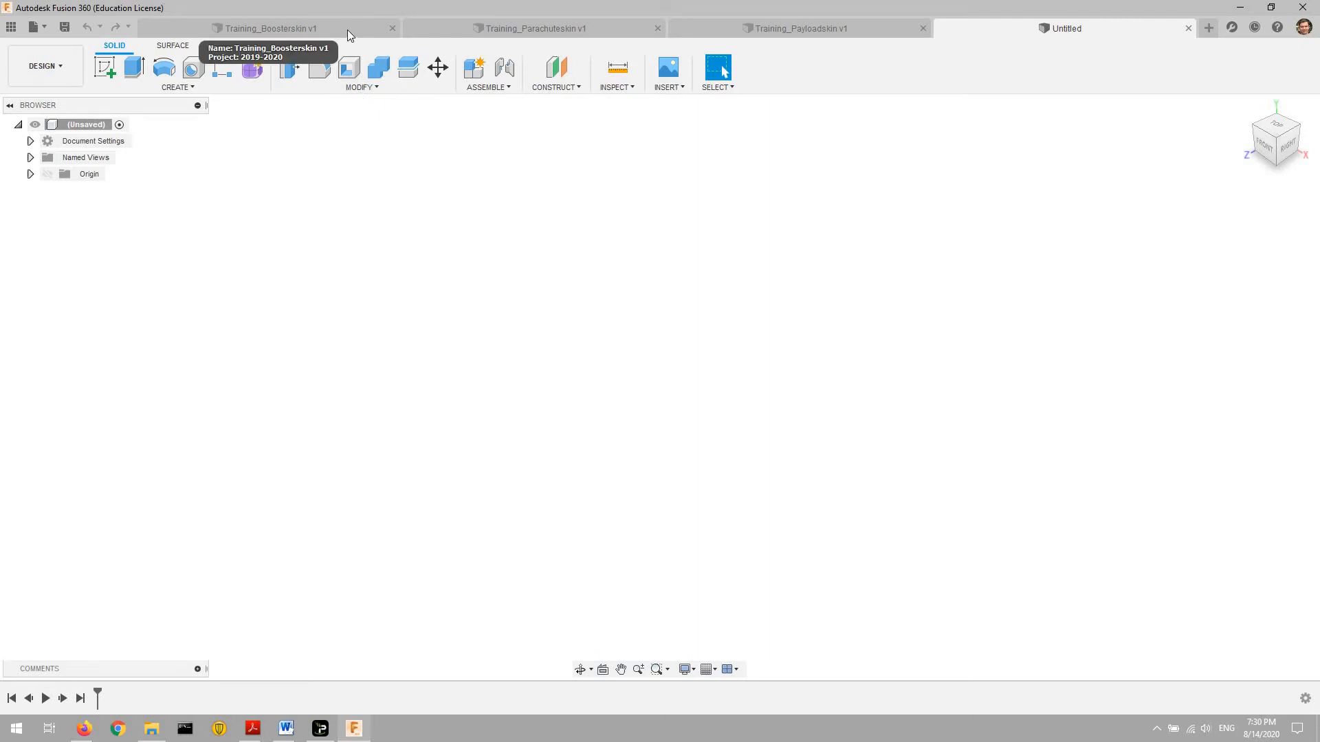
pyautogui.click(11, 27)
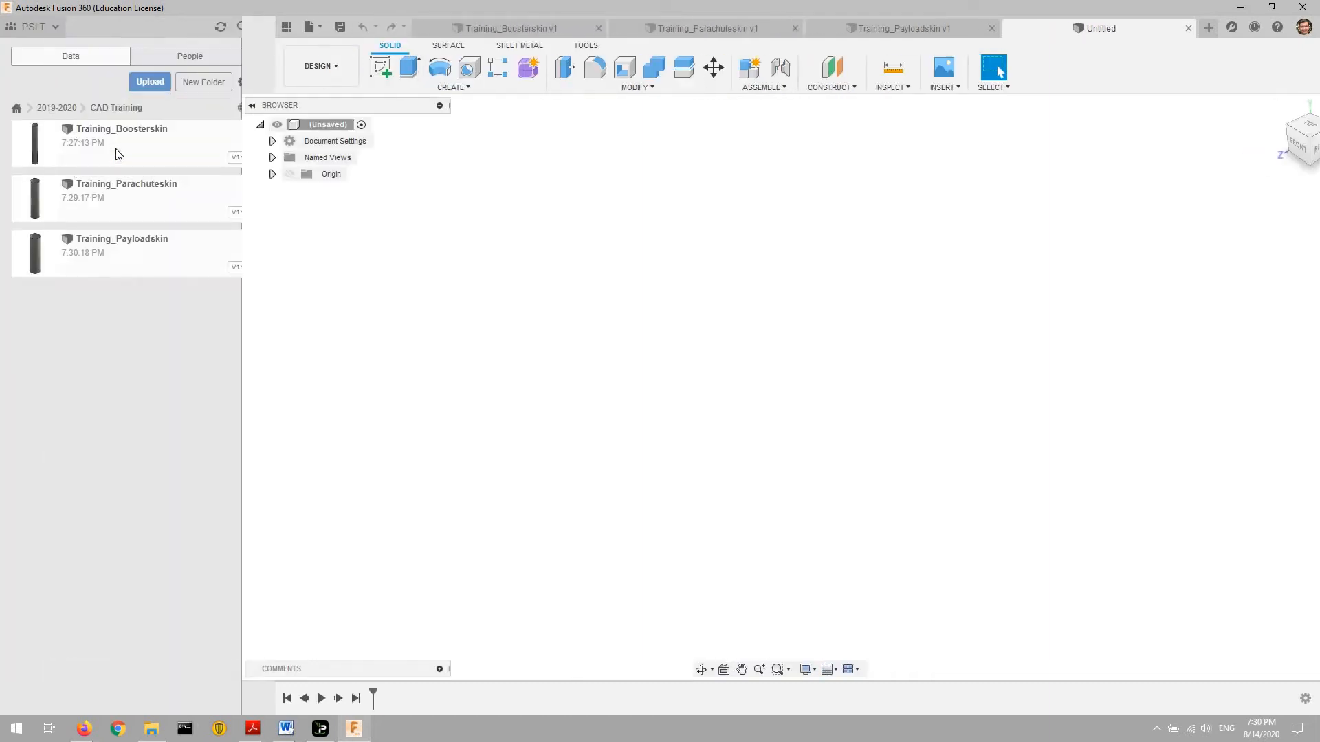
pyautogui.rightClick(126, 138)
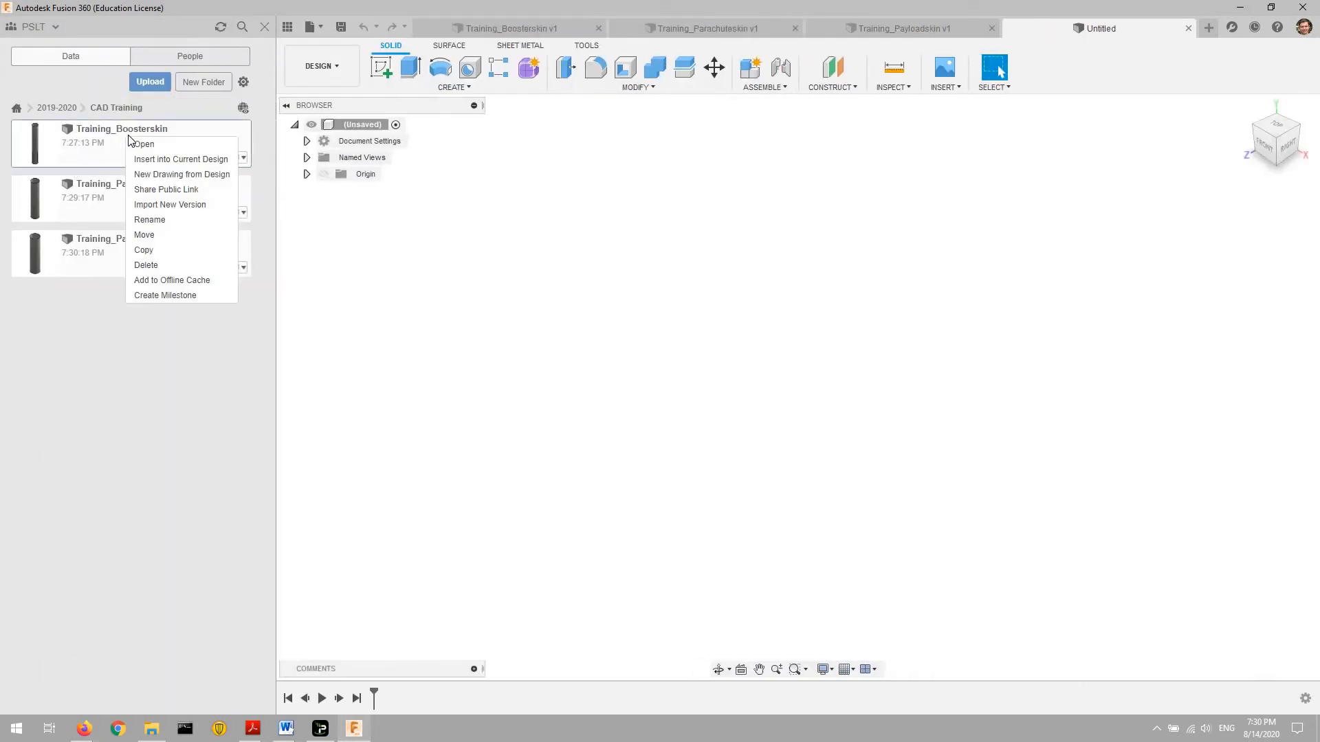
pyautogui.click(150, 220)
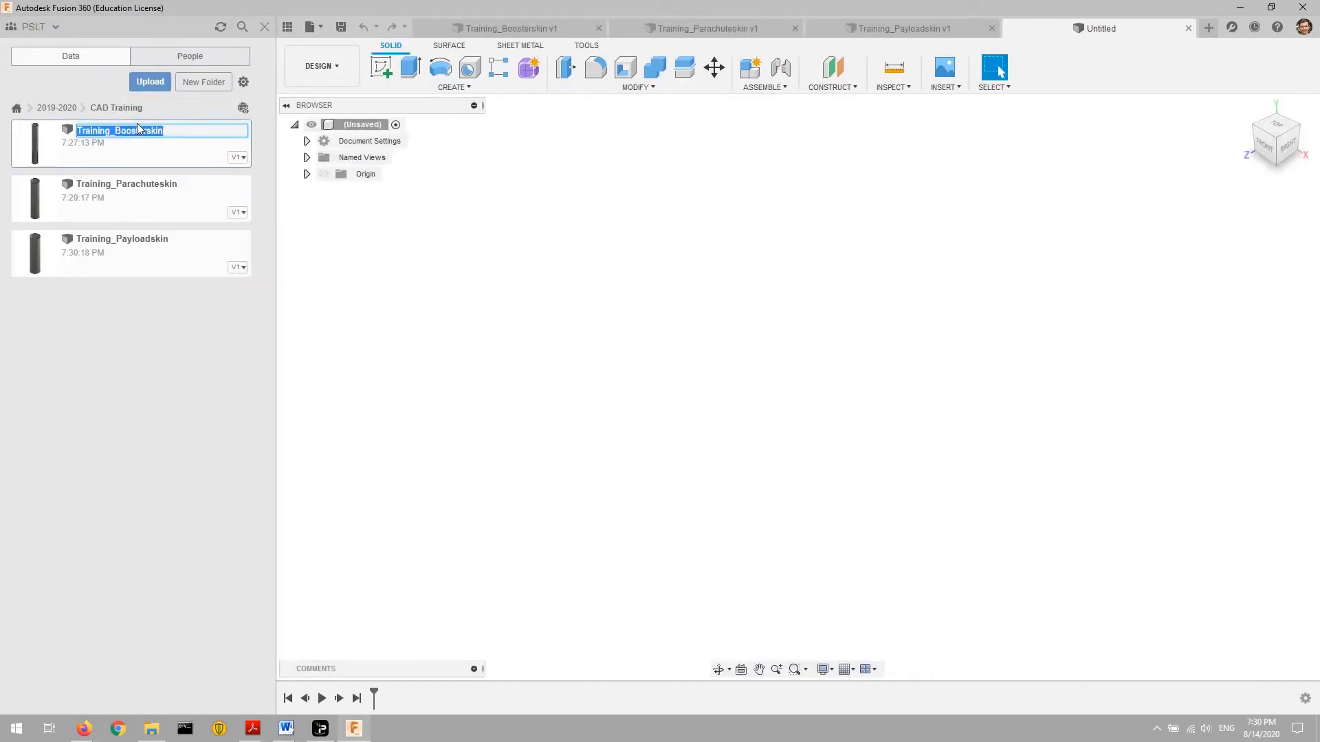
pyautogui.click(188, 132)
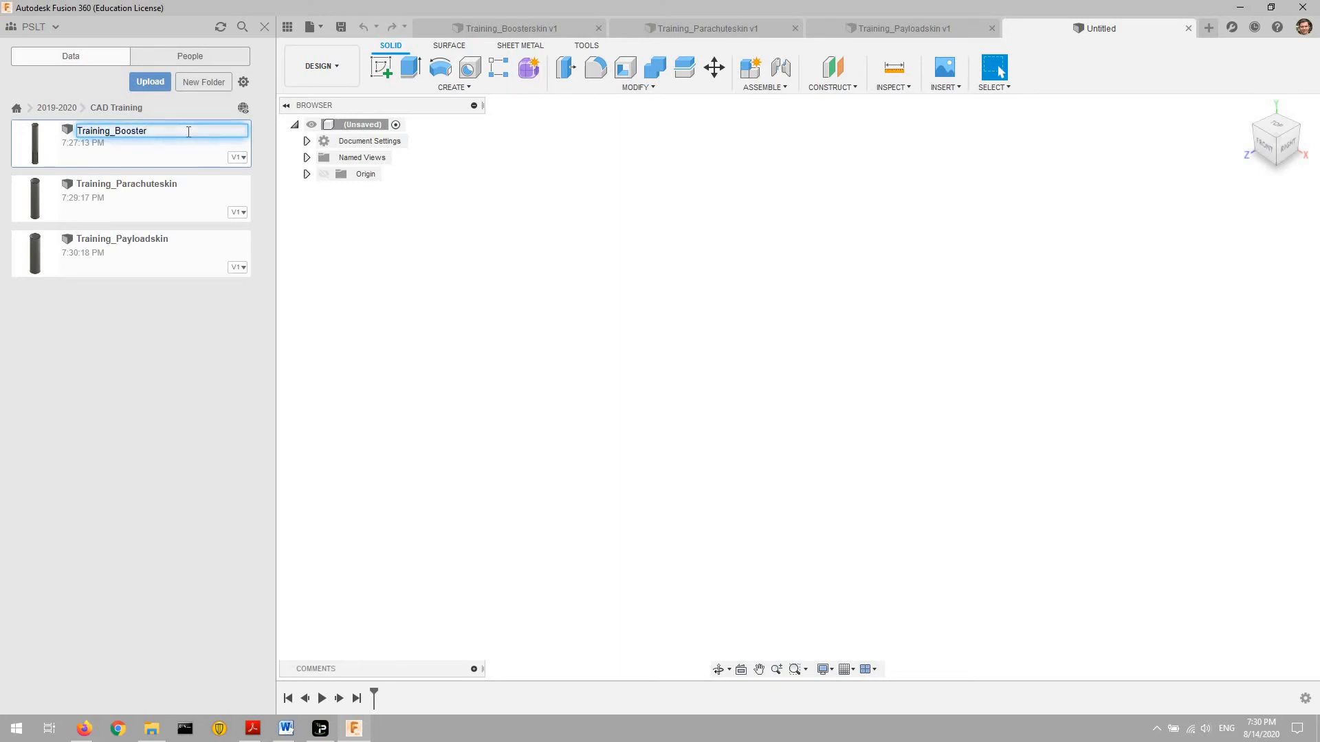
pyautogui.click(165, 209)
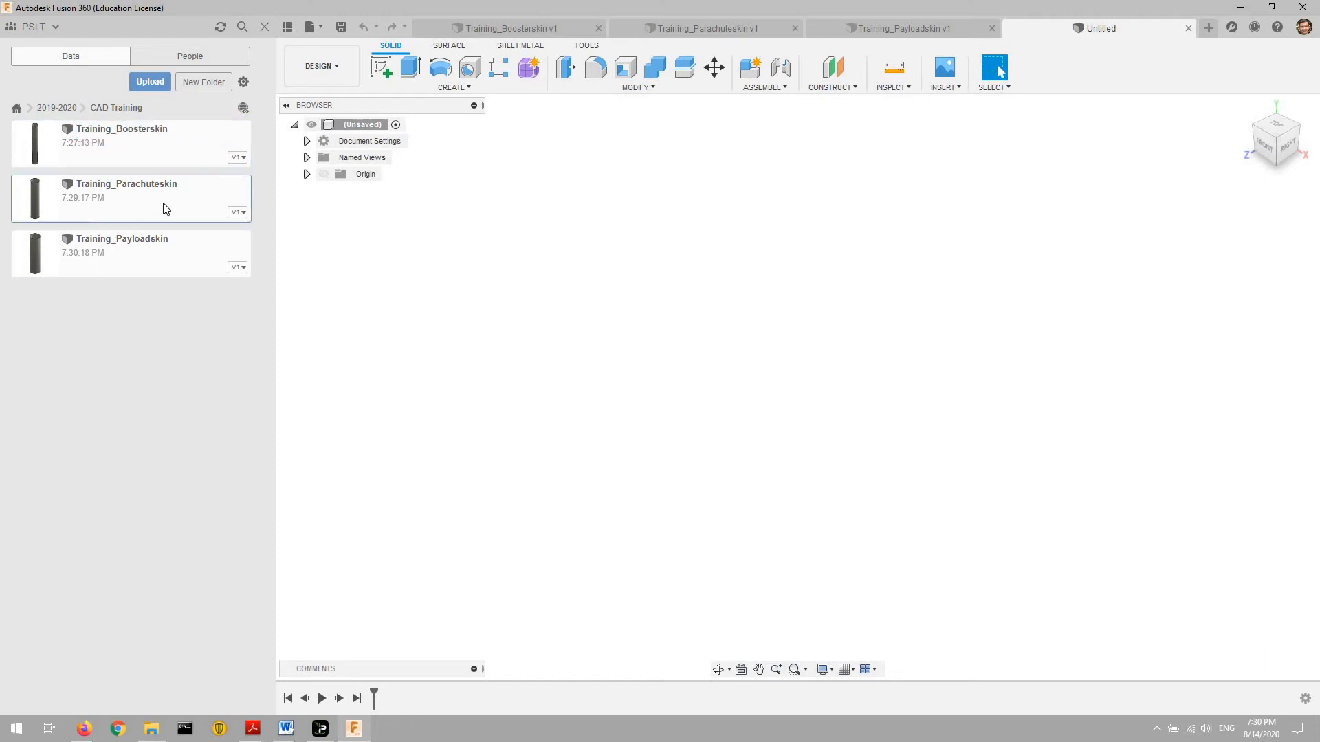
# - Rename the Training_Boosterskin file as Training_Boostertube
pyautogui.rightClick(165, 142)
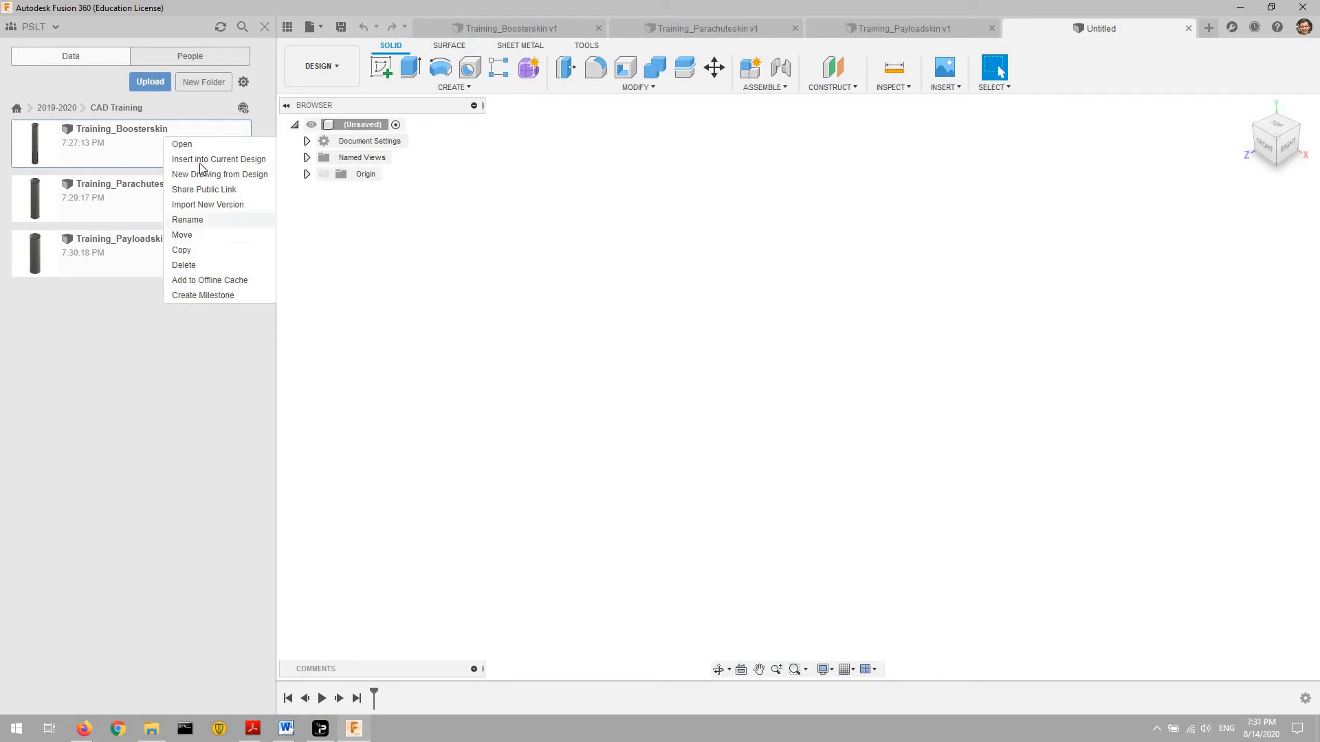
pyautogui.click(184, 217)
pyautogui.click(190, 131)
pyautogui.press('BackSpace')
pyautogui.press('BackSpace')
pyautogui.press('BackSpace')
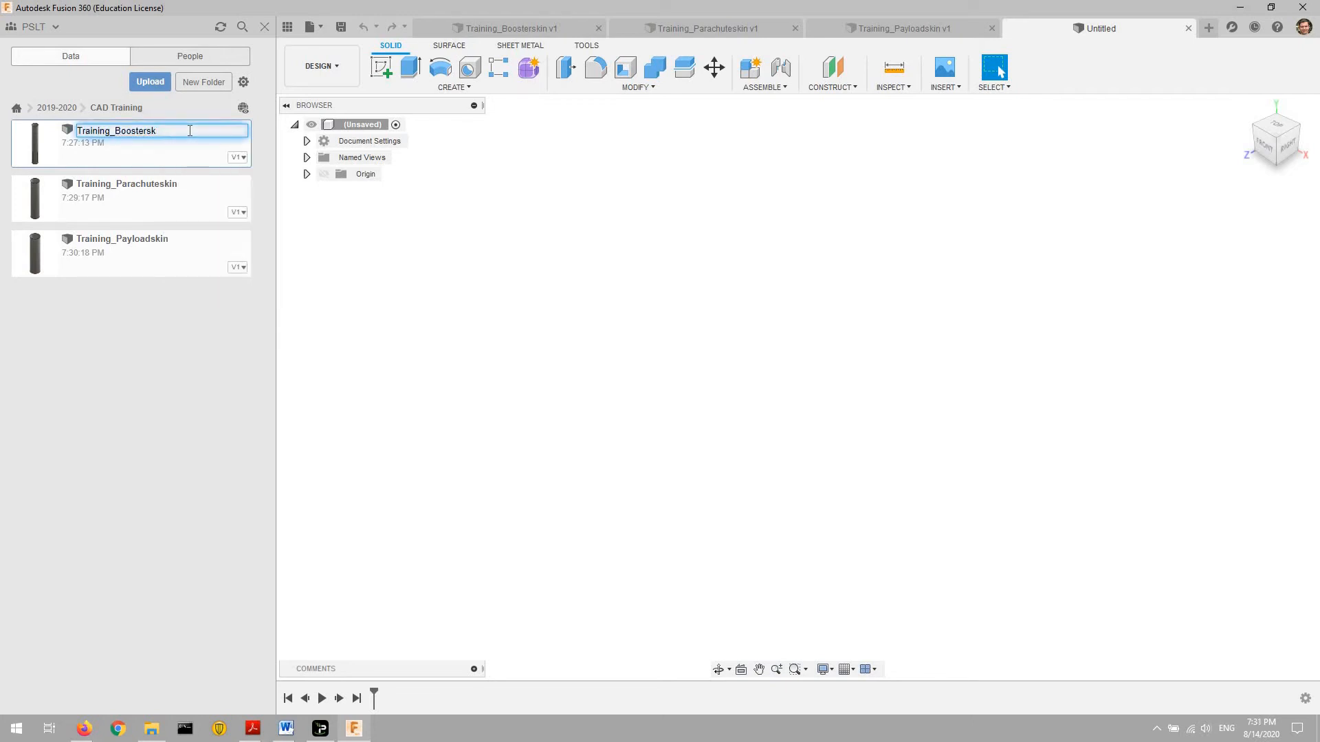
pyautogui.write('tube')
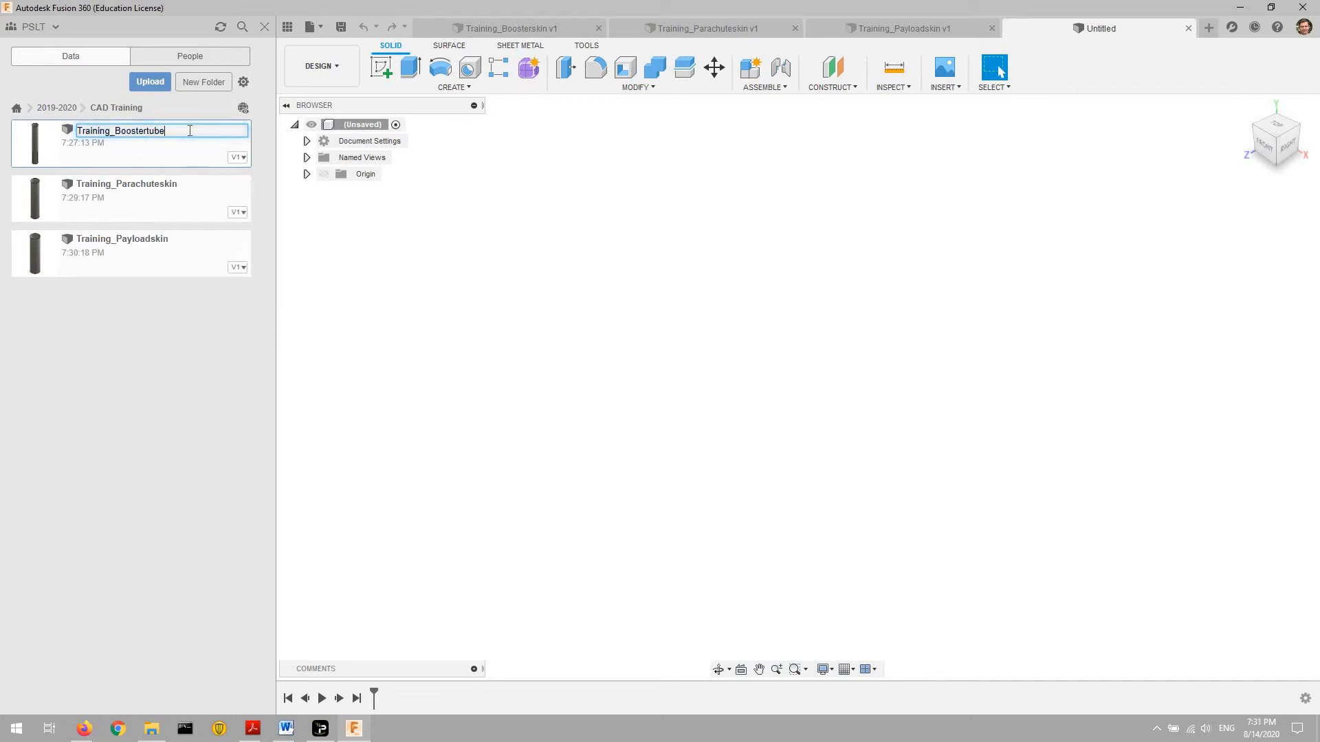
pyautogui.press('Return')
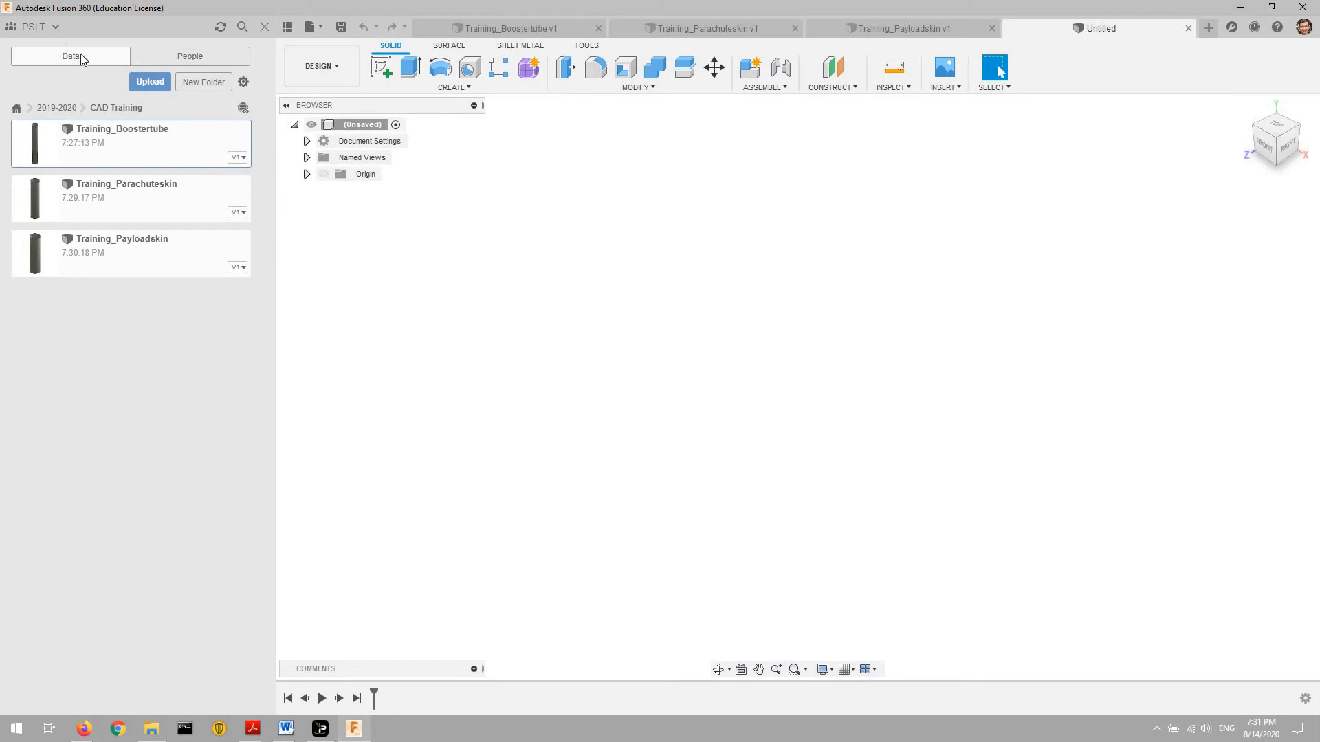
# - Rename the Training_Parachuteskin file as Training_Parachutetube
pyautogui.rightClick(183, 194)
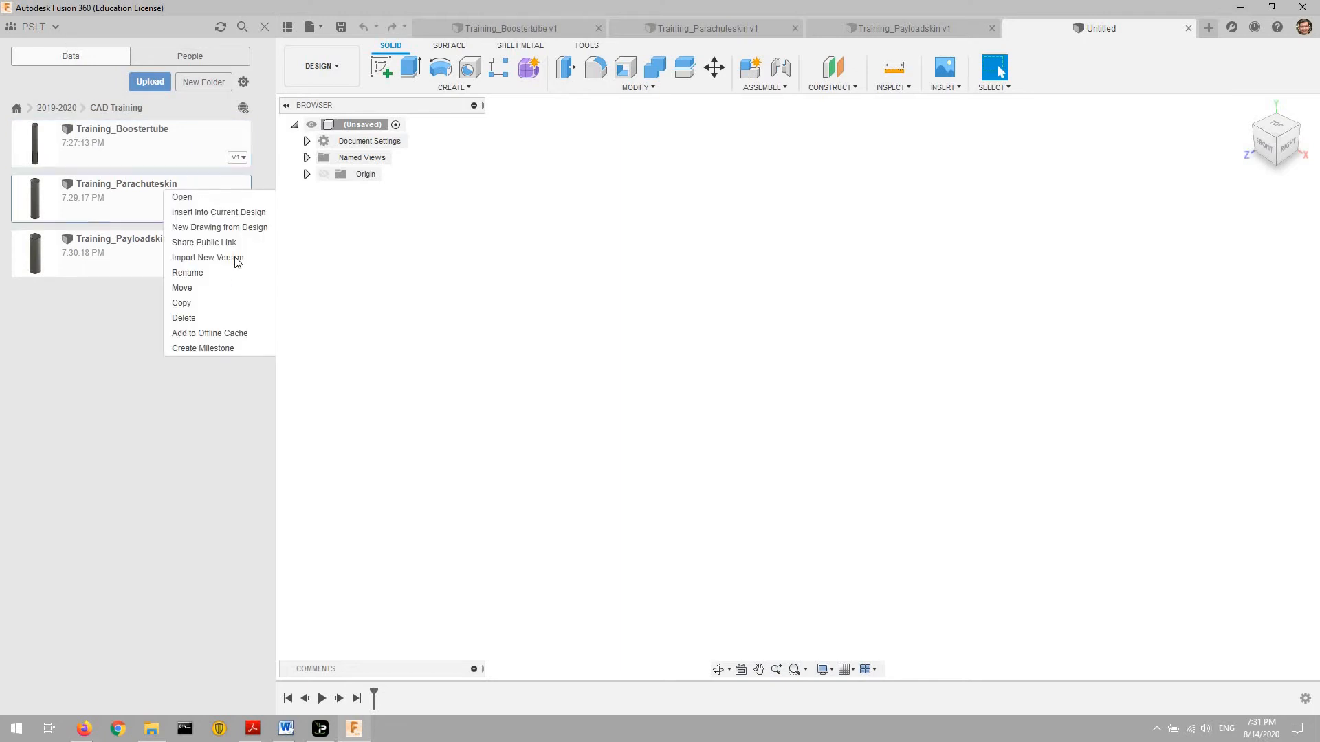
pyautogui.click(233, 269)
pyautogui.click(184, 180)
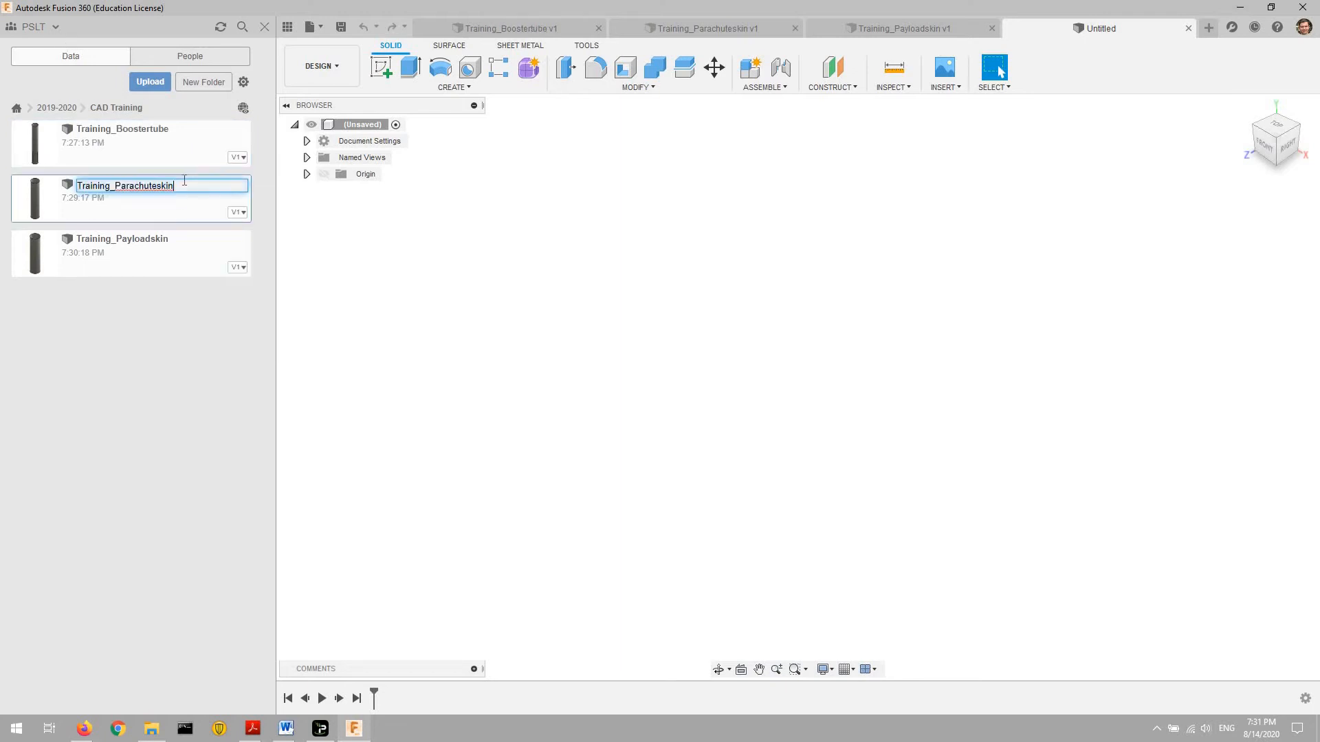
pyautogui.press('BackSpace')
pyautogui.press('BackSpace')
pyautogui.write('tube')
pyautogui.press('Return')
# - Rename the Training_Payloadskin file as Training_Payloadsk
pyautogui.rightClick(184, 249)
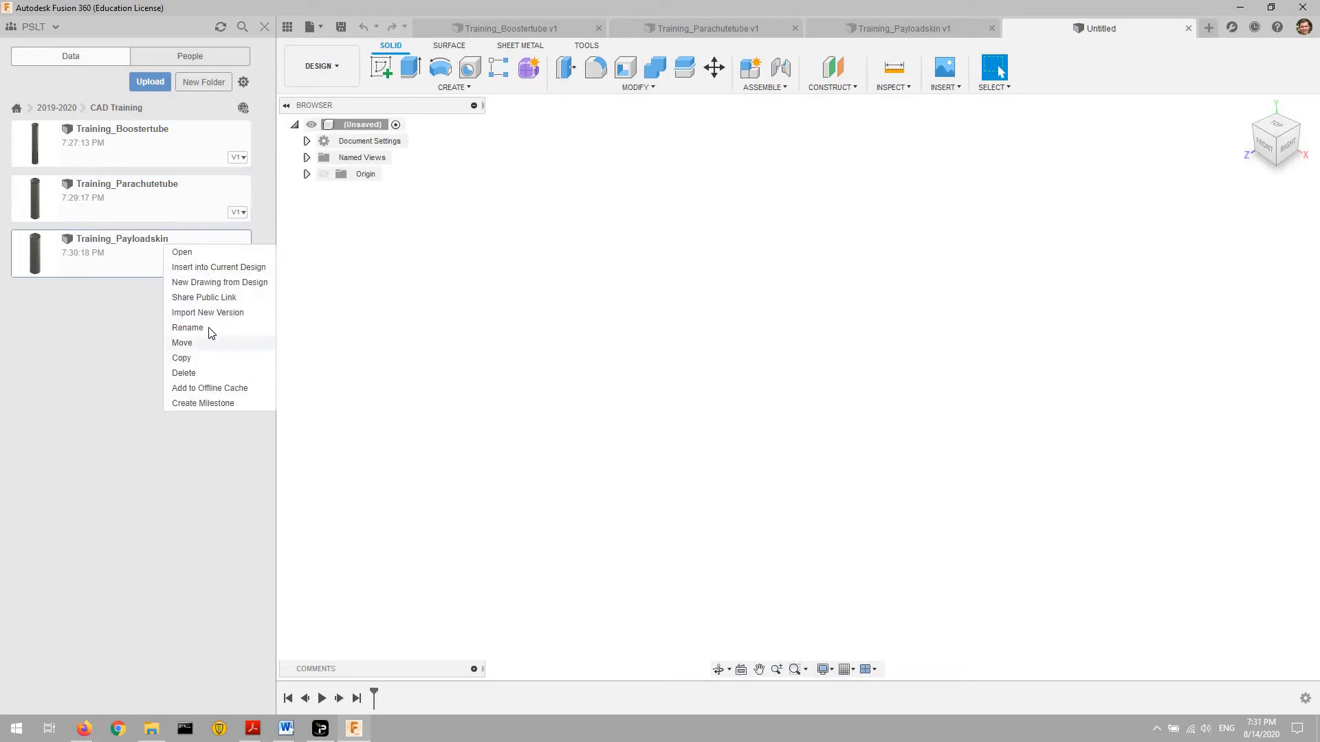
pyautogui.click(187, 327)
pyautogui.press('Escape')
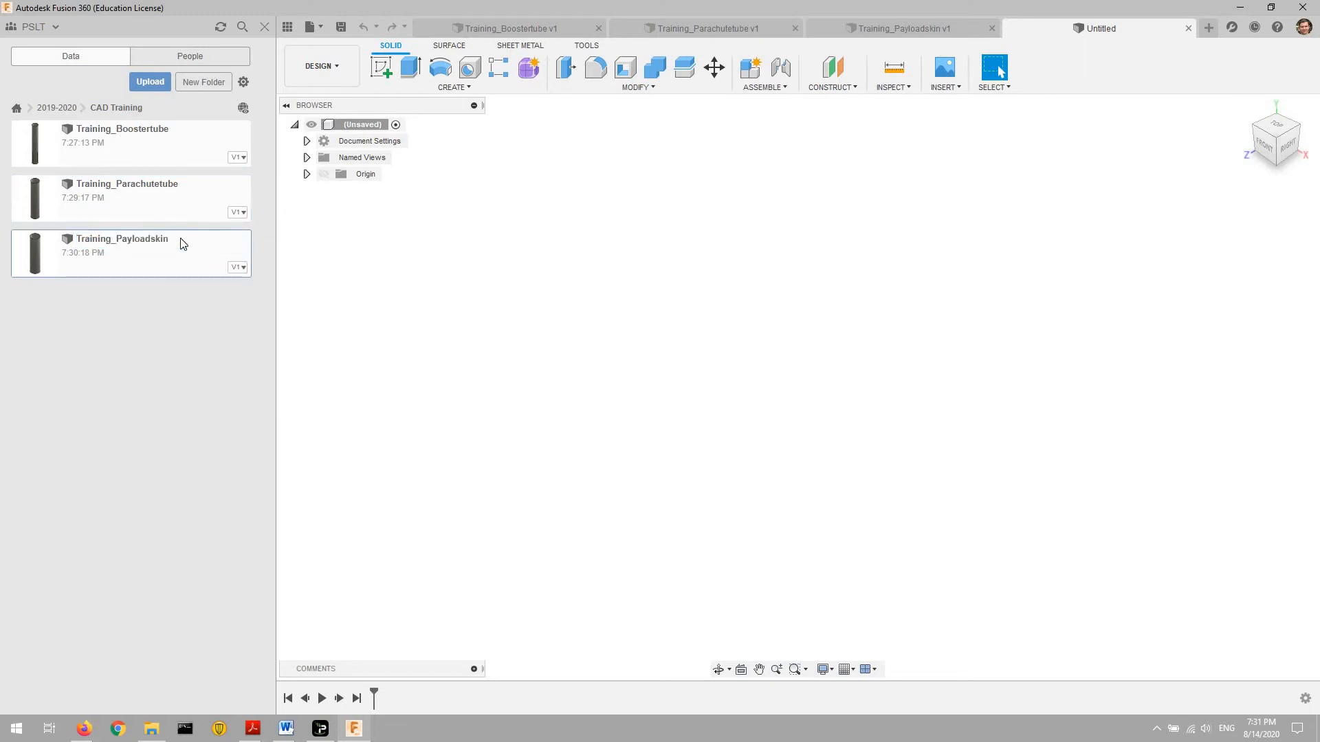
pyautogui.rightClick(165, 240)
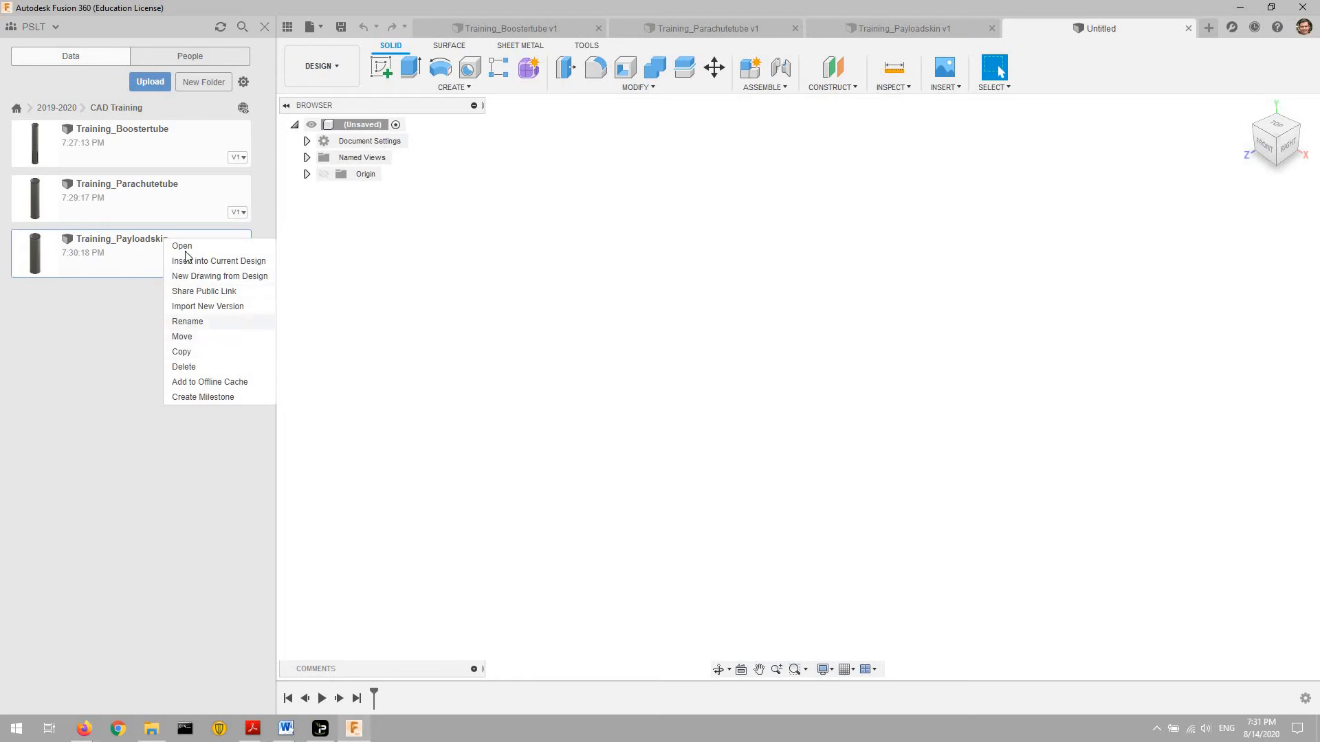
pyautogui.click(206, 321)
pyautogui.click(177, 242)
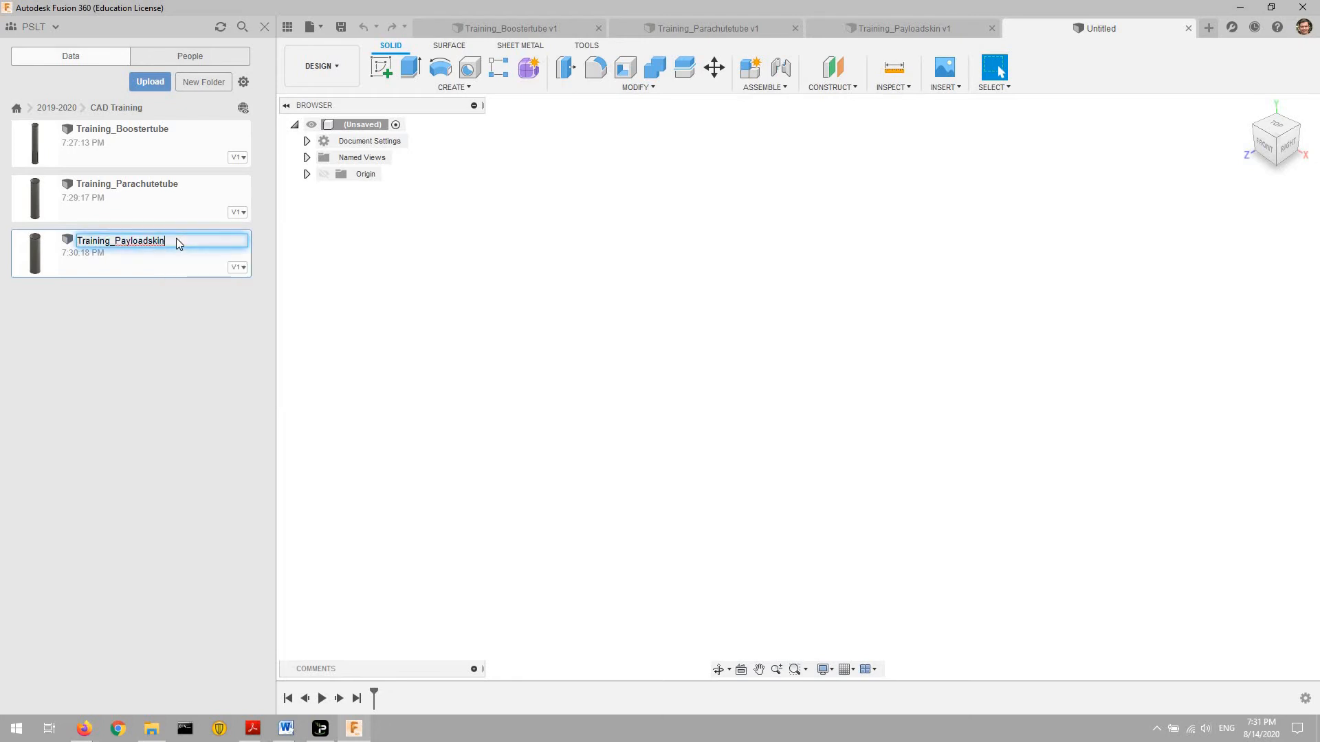
pyautogui.press('BackSpace')
pyautogui.press('BackSpace')
pyautogui.press('Return')
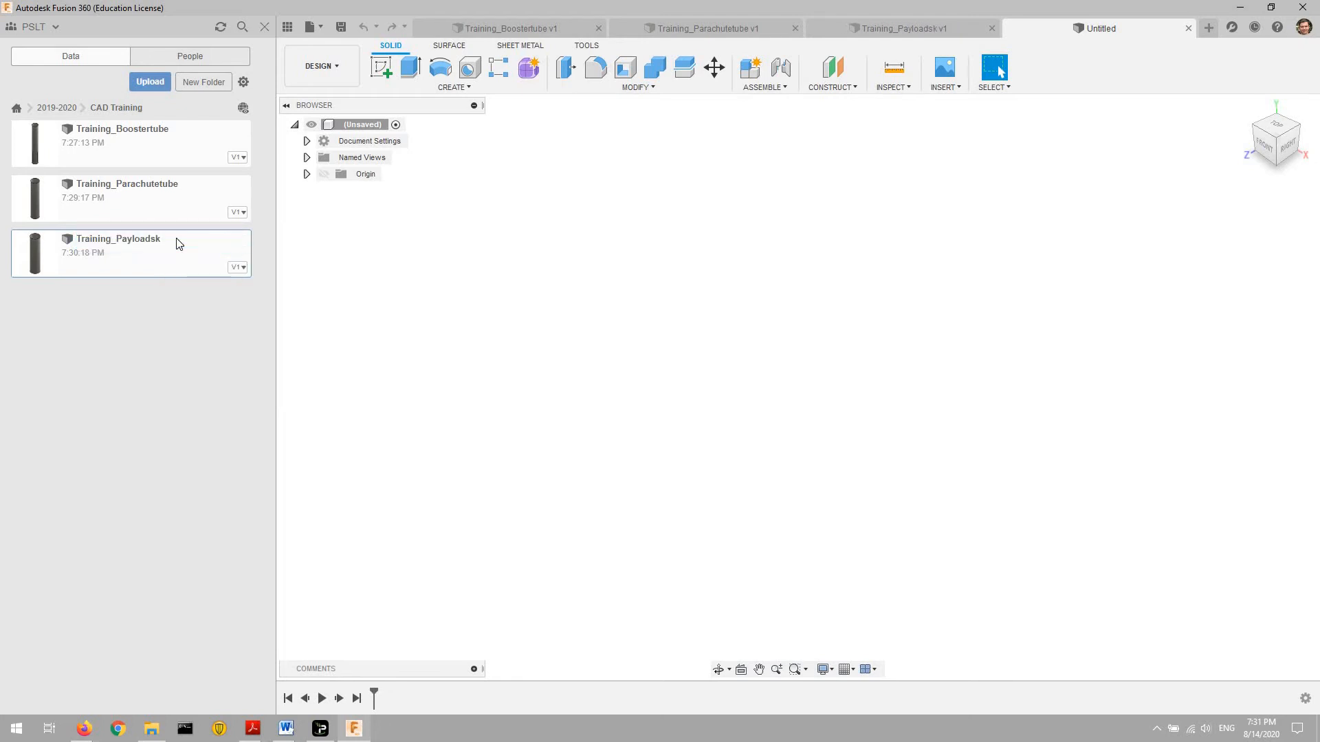
# - Try to rename the Training_Payloadsk file as Training_Payloadtube
pyautogui.rightClick(183, 255)
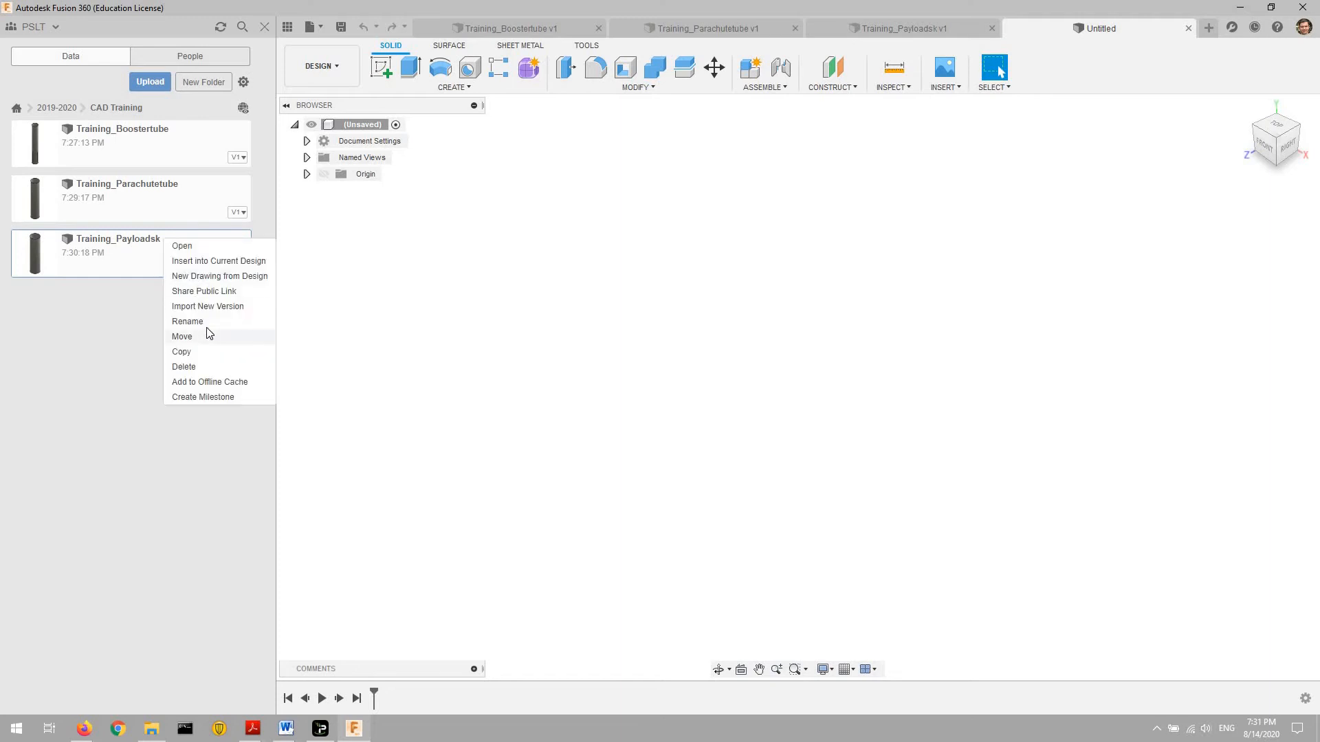
pyautogui.click(187, 321)
pyautogui.press('Right')
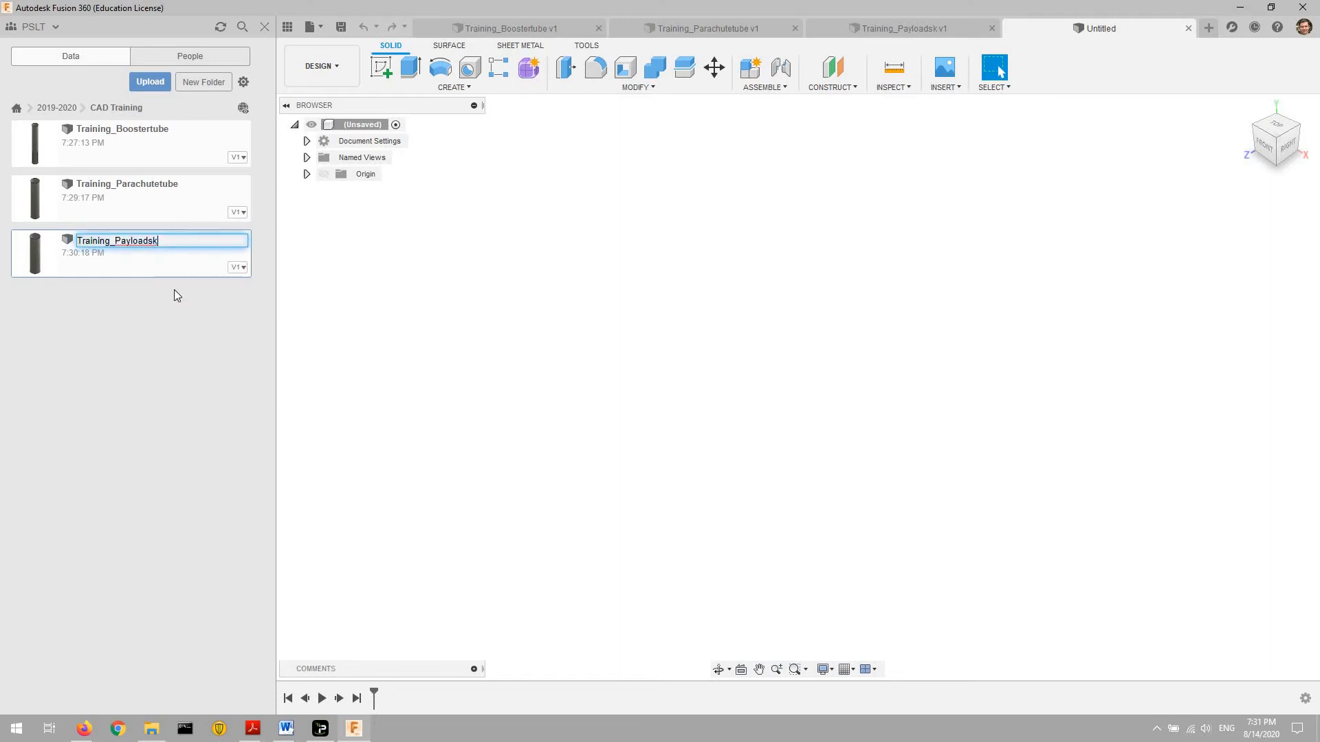
pyautogui.press('BackSpace')
pyautogui.write('tube')
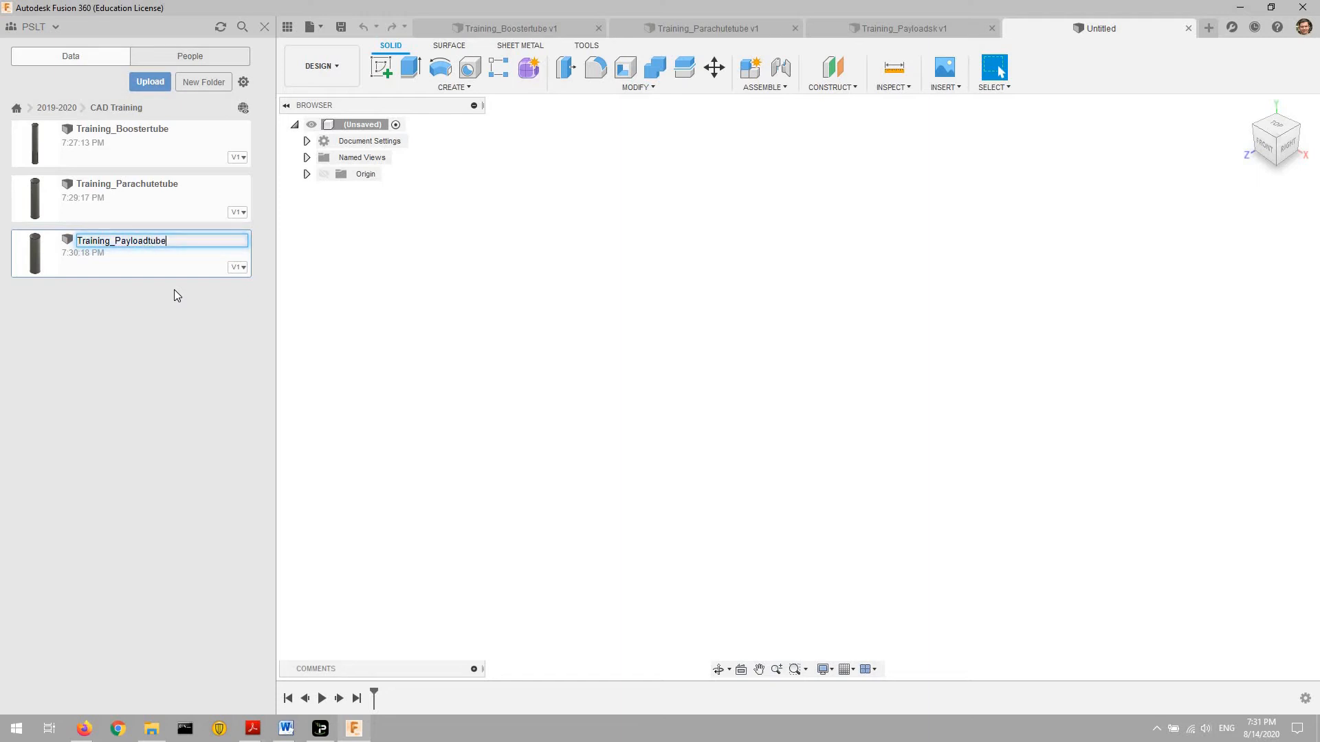
pyautogui.press('Return')
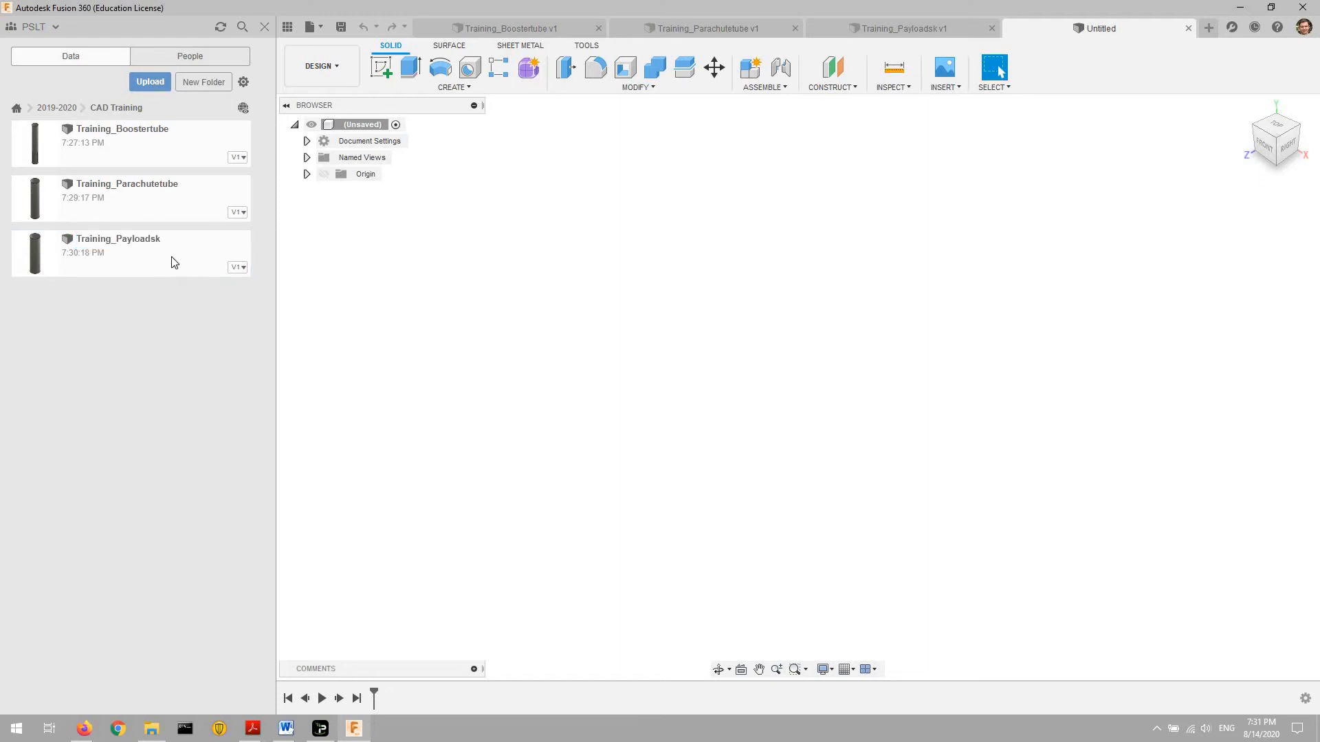
# - Rename the Training_Payloadsk file as Training_Payloadtube and hide the list of saved files
pyautogui.rightClick(165, 259)
pyautogui.click(192, 350)
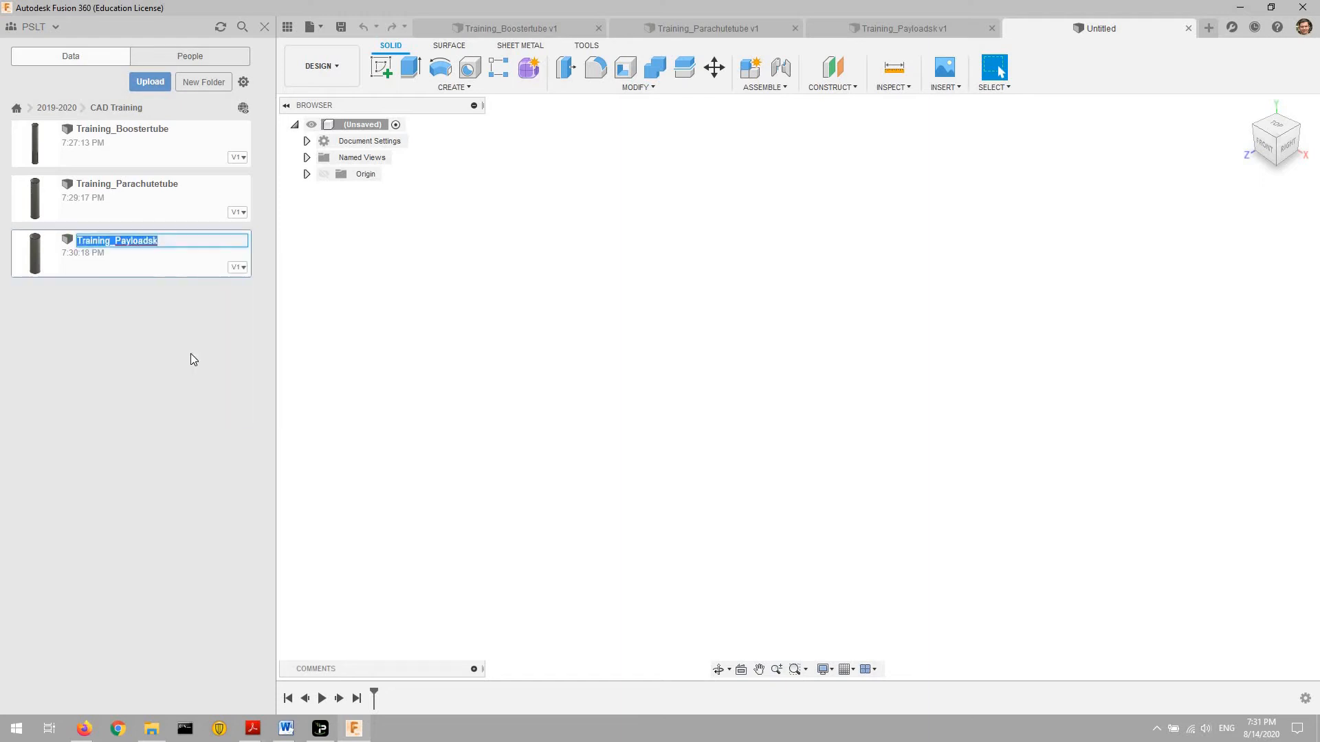
pyautogui.press('End')
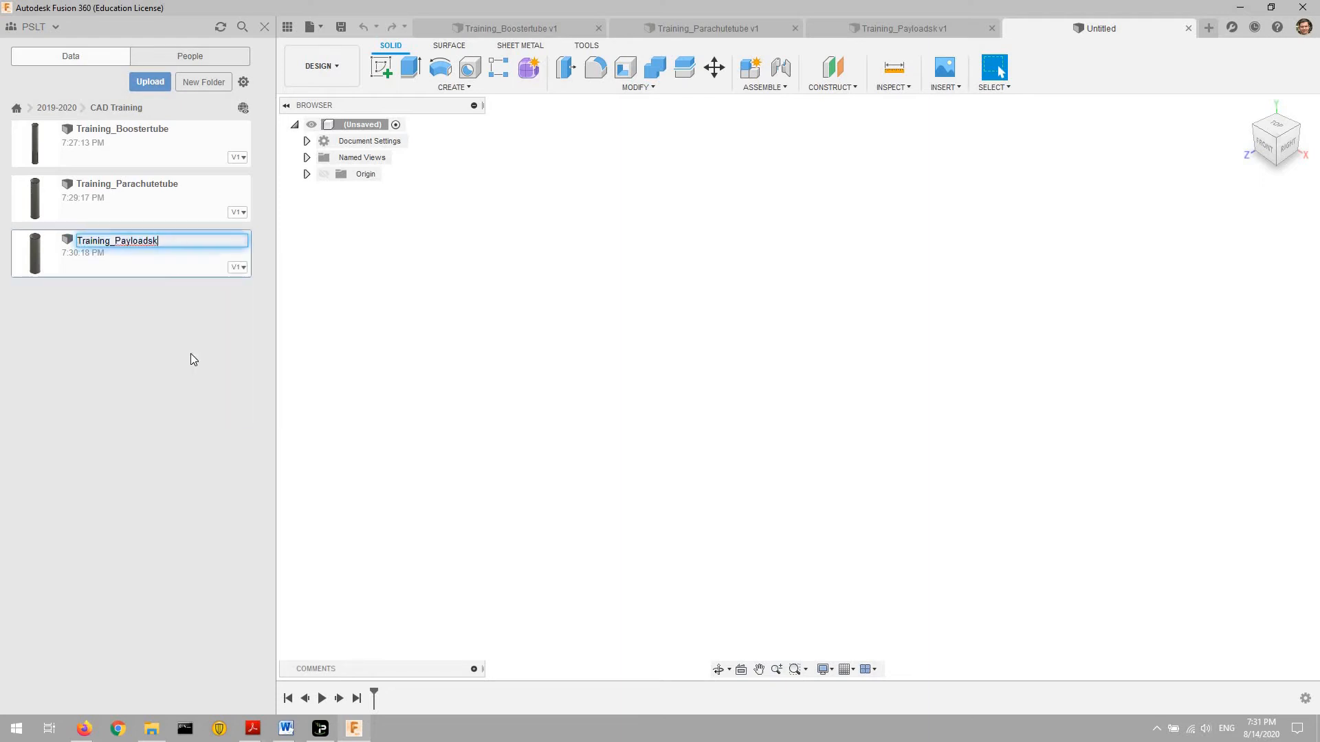
pyautogui.press('BackSpace')
pyautogui.press('BackSpace')
pyautogui.write('t')
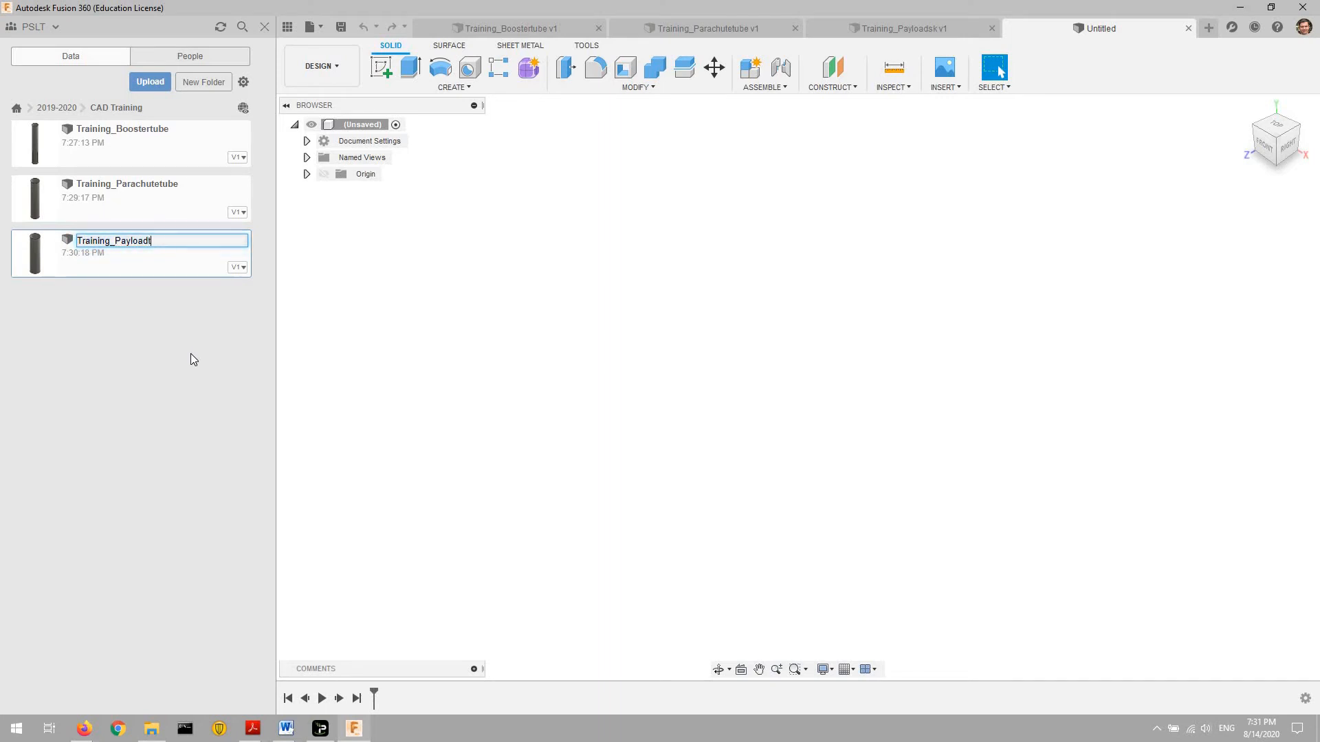
pyautogui.write('ube')
pyautogui.press('Return')
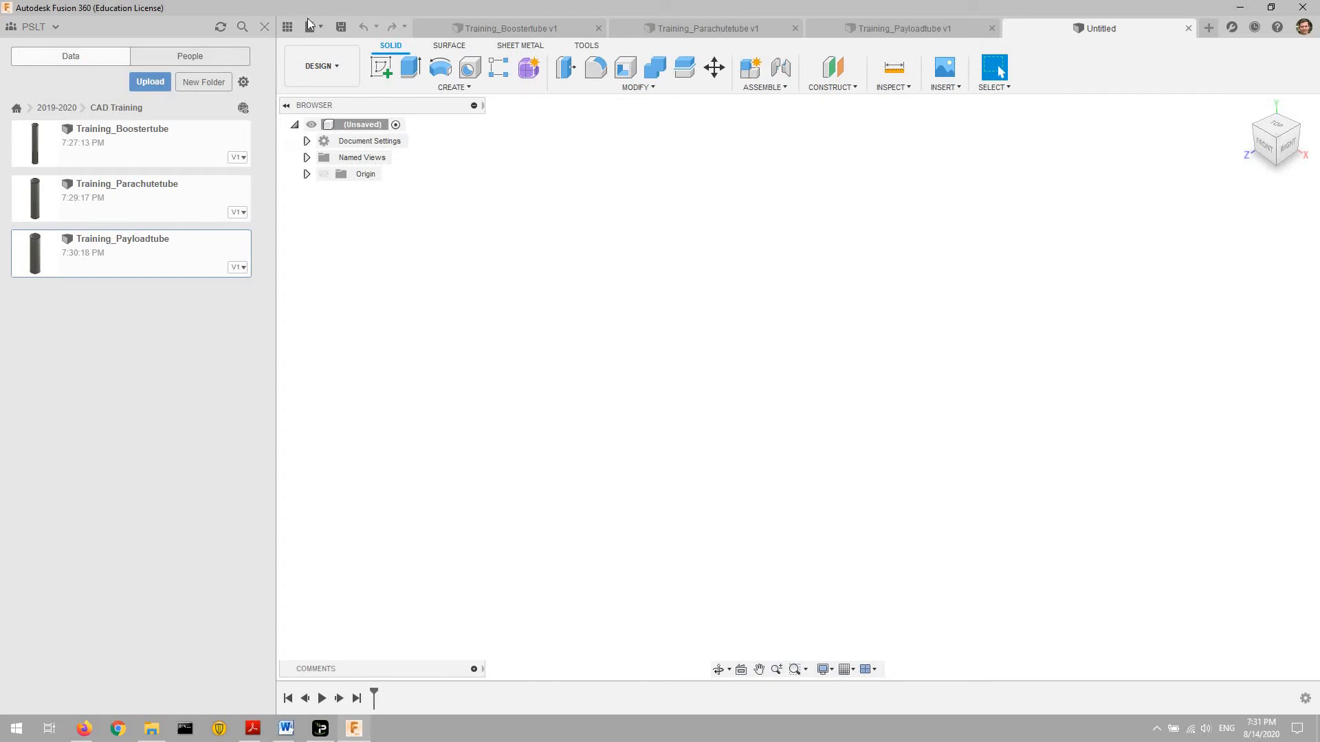
pyautogui.click(287, 27)
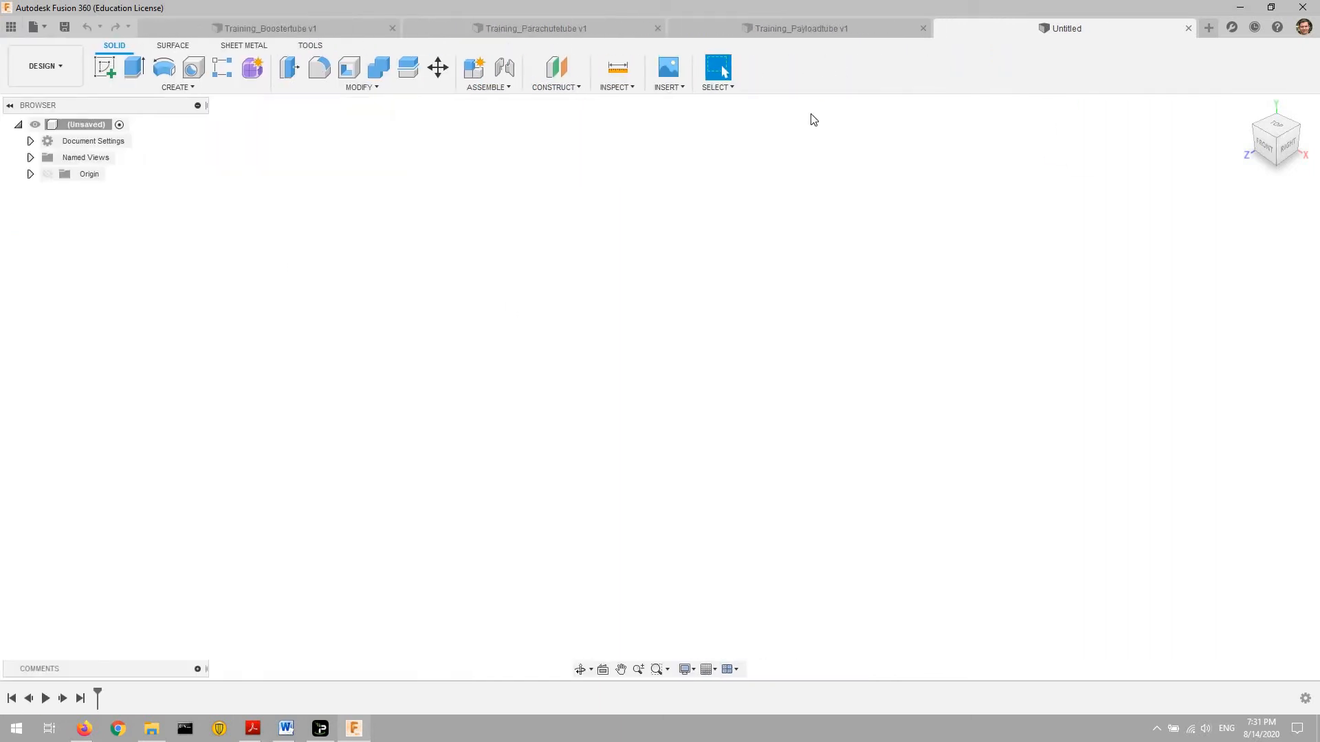
# - Sketch two concentric circles about 4.12 in and 2.69 in in diameter, centred on the origin of the horizontal plane
pyautogui.click(112, 71)
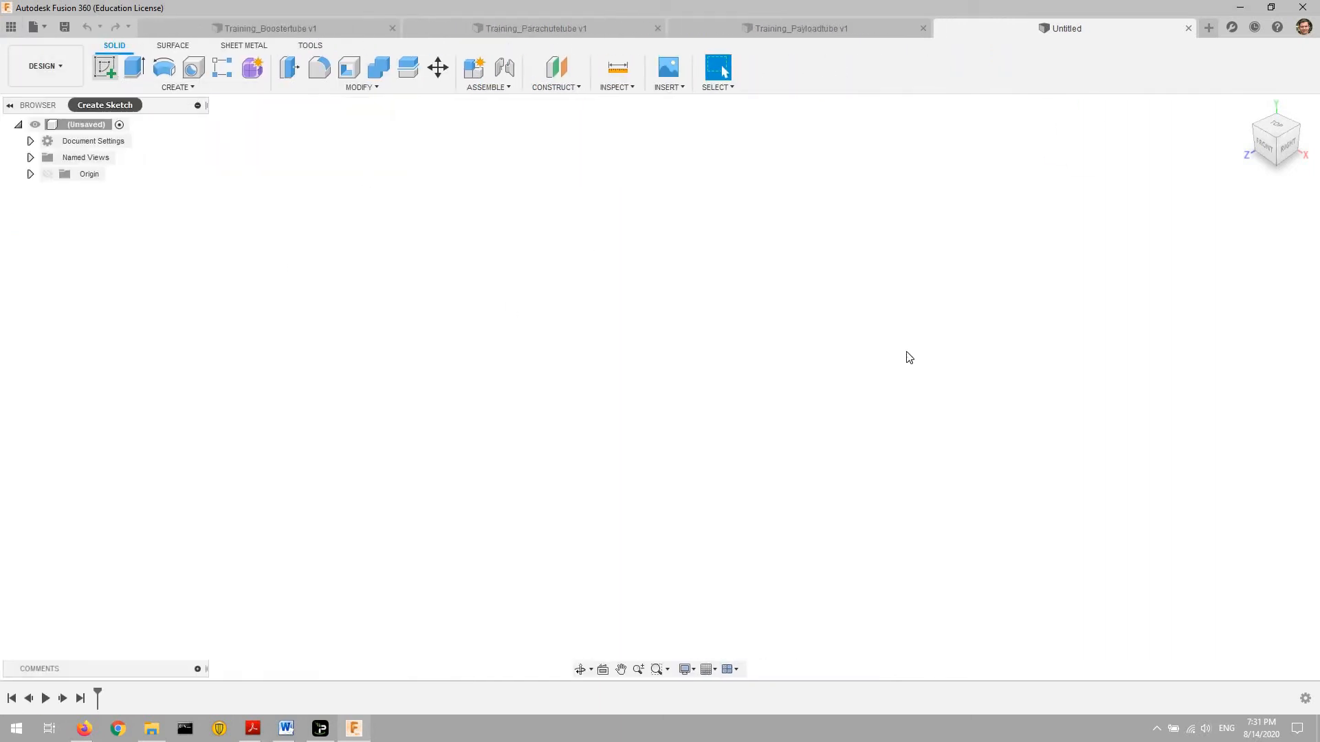
pyautogui.click(646, 431)
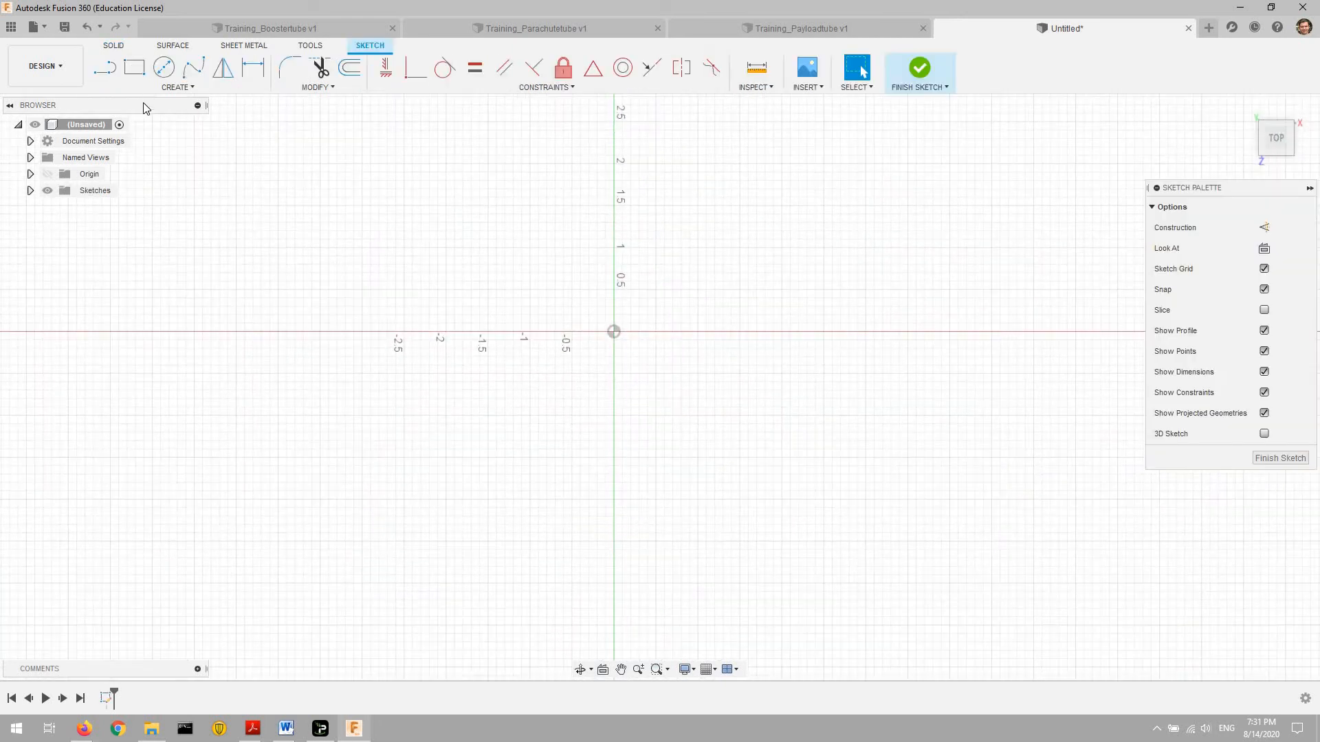
pyautogui.click(164, 67)
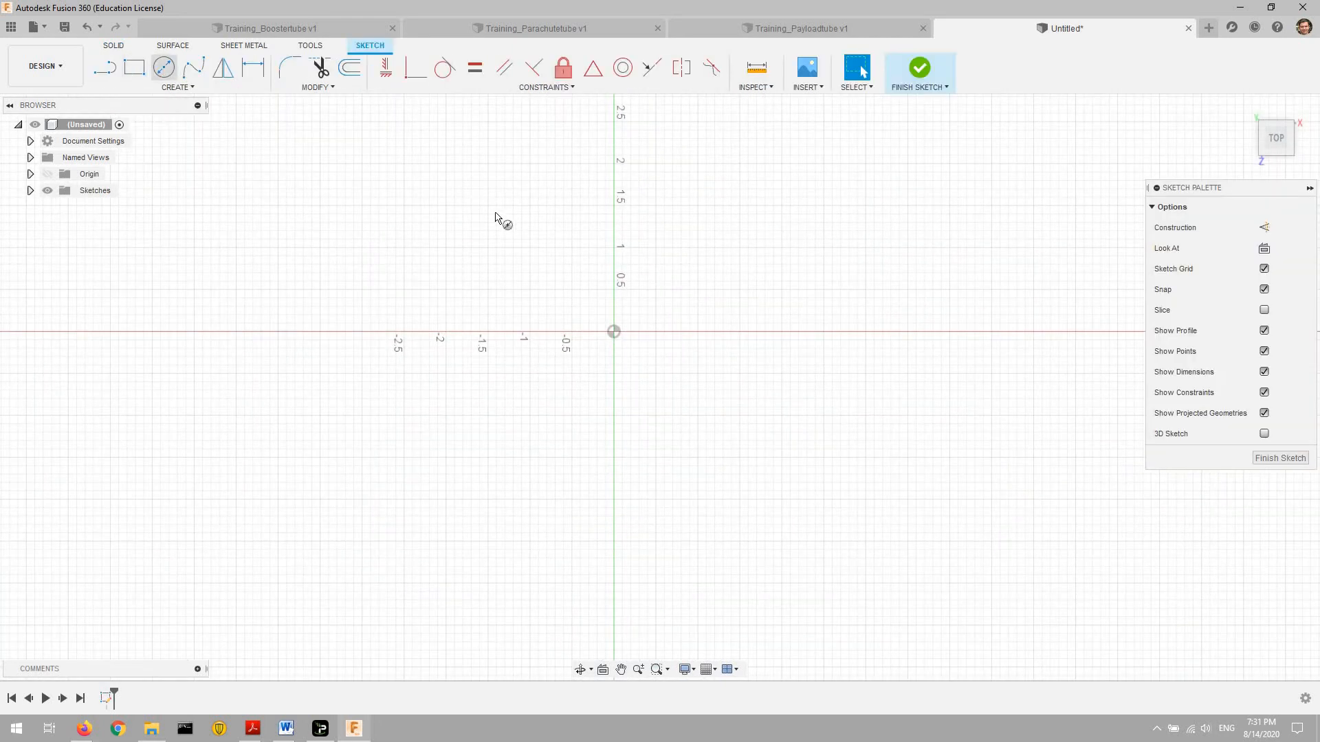
pyautogui.click(614, 332)
pyautogui.click(755, 230)
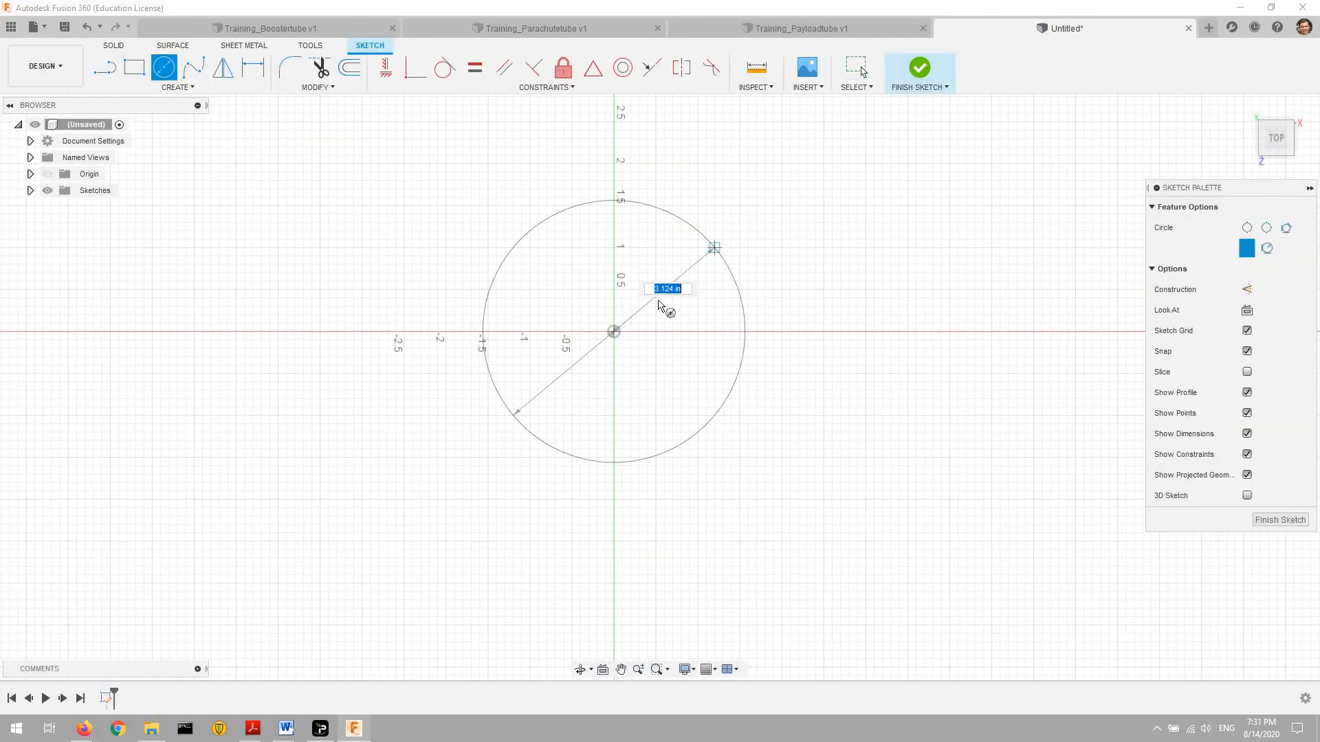
pyautogui.click(614, 331)
pyautogui.click(536, 249)
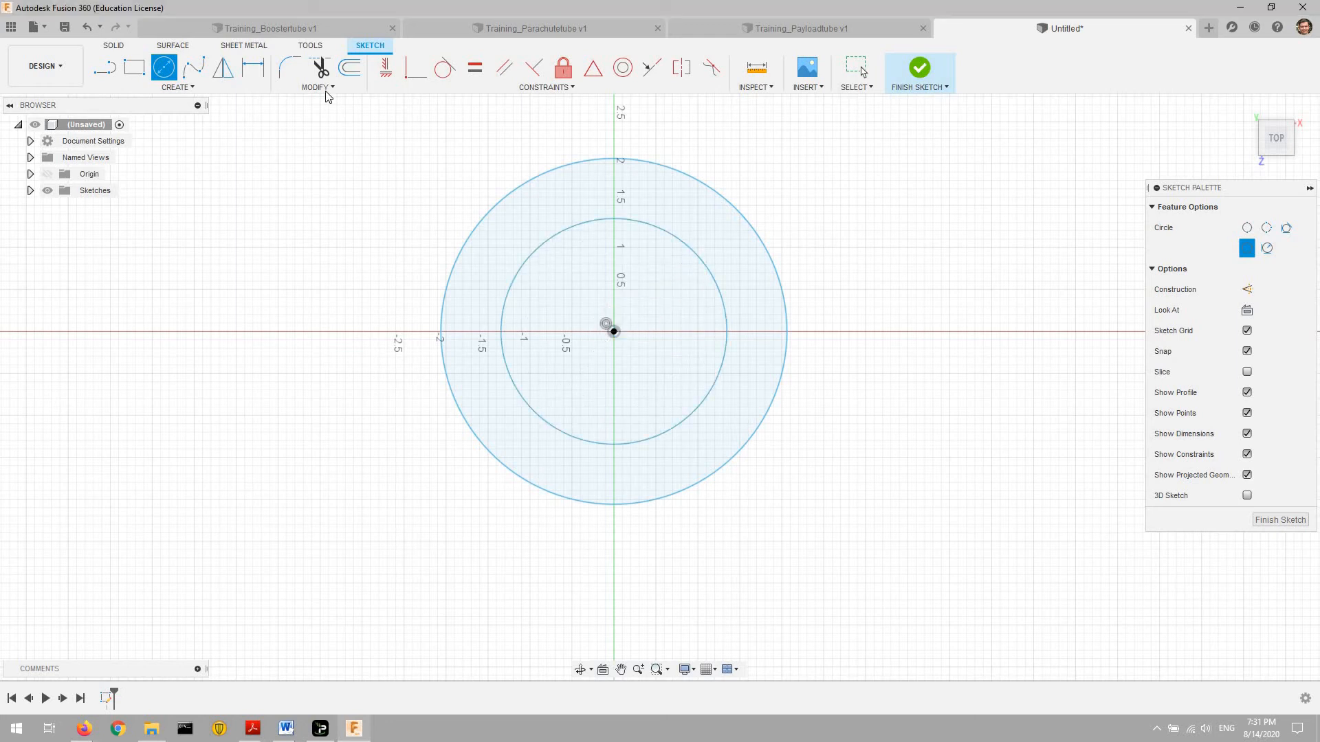
# - Dimension the outer circle's diameter to 6 in and the inner circle's diameter to 5.83 in
pyautogui.click(252, 69)
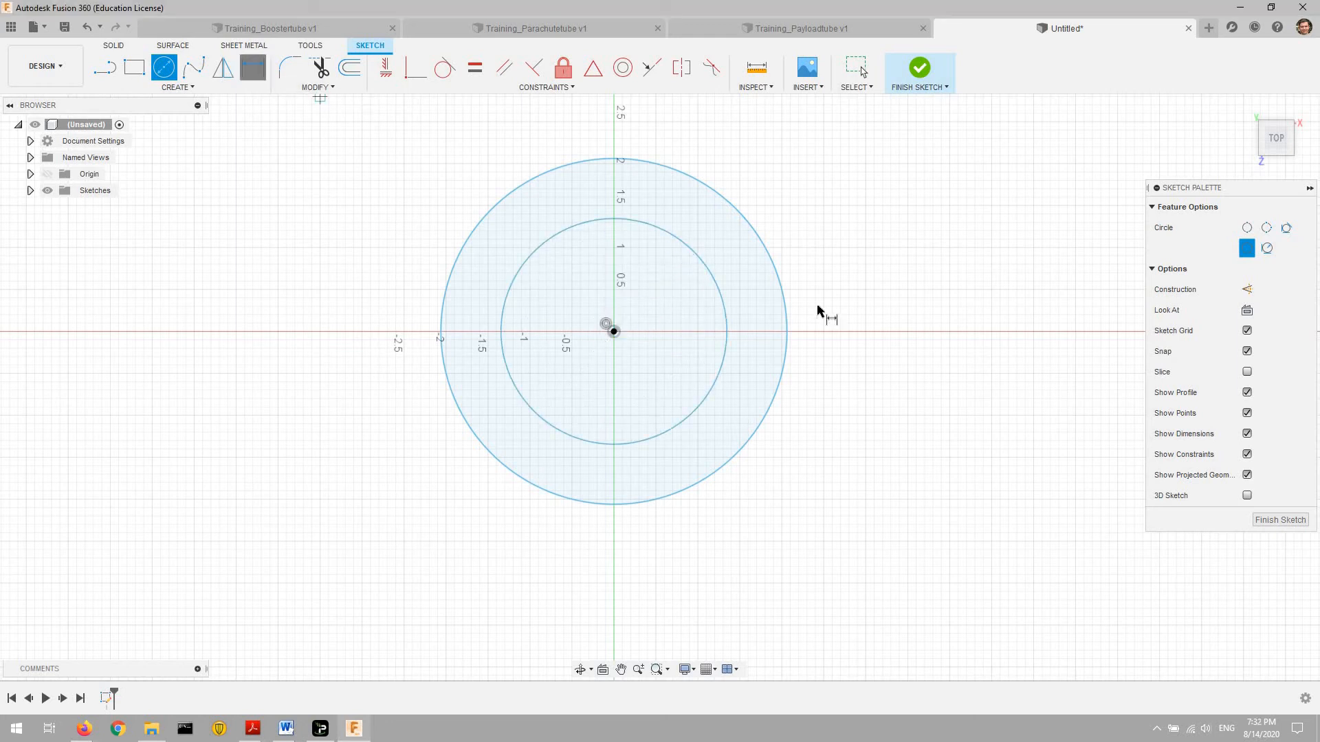
pyautogui.click(779, 285)
pyautogui.click(905, 223)
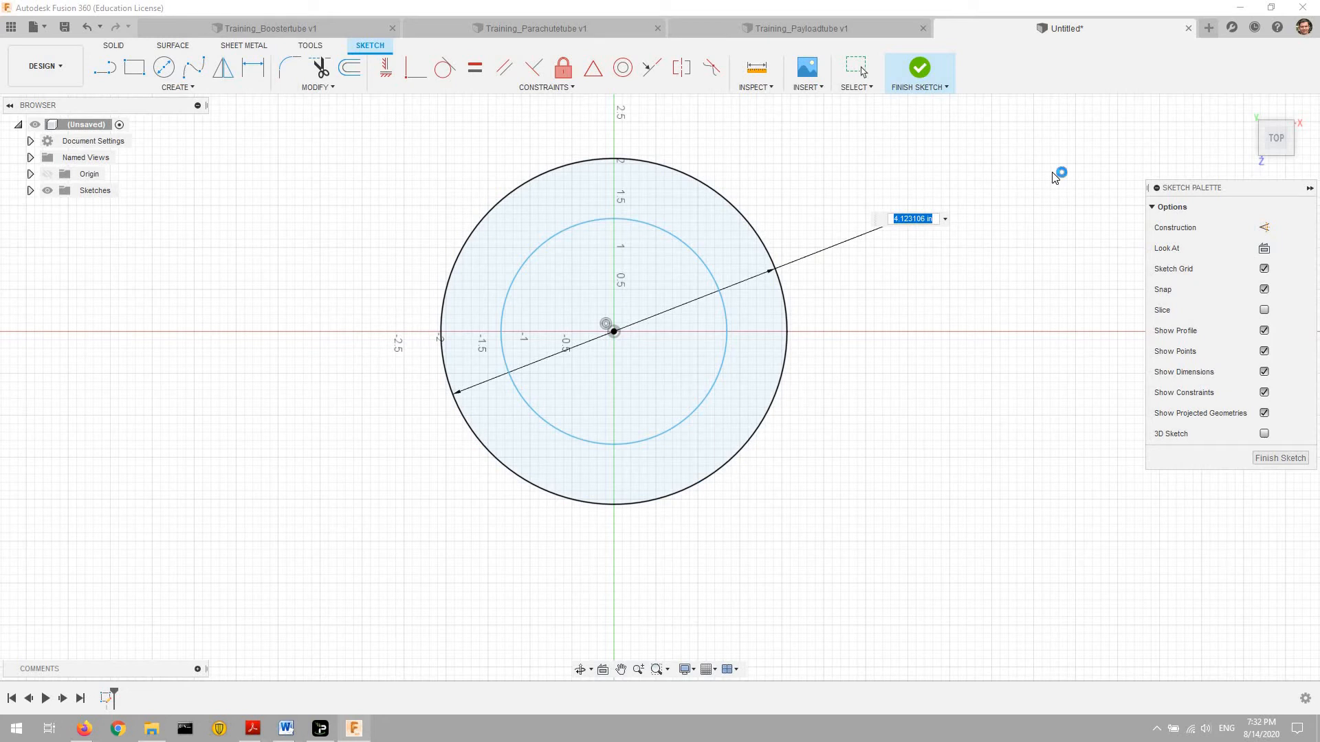
pyautogui.write('6')
pyautogui.press('Return')
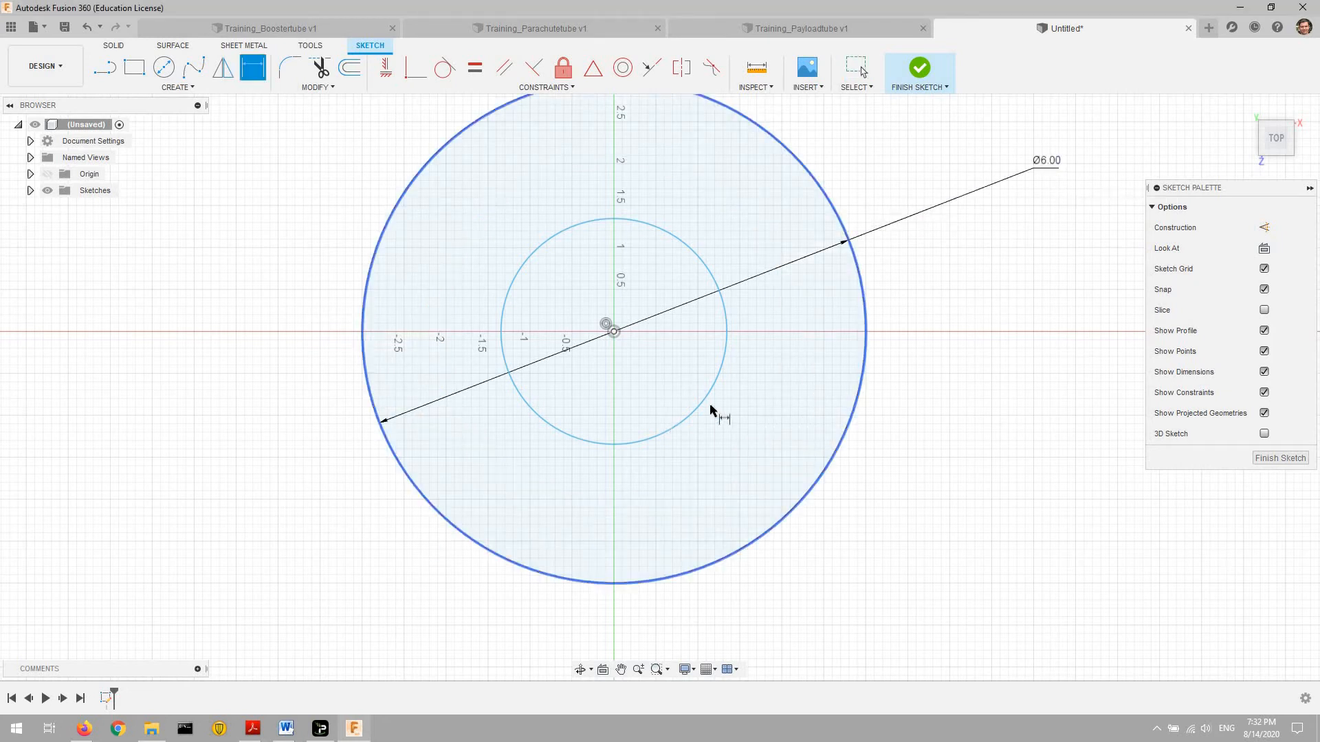
pyautogui.click(712, 399)
pyautogui.click(947, 271)
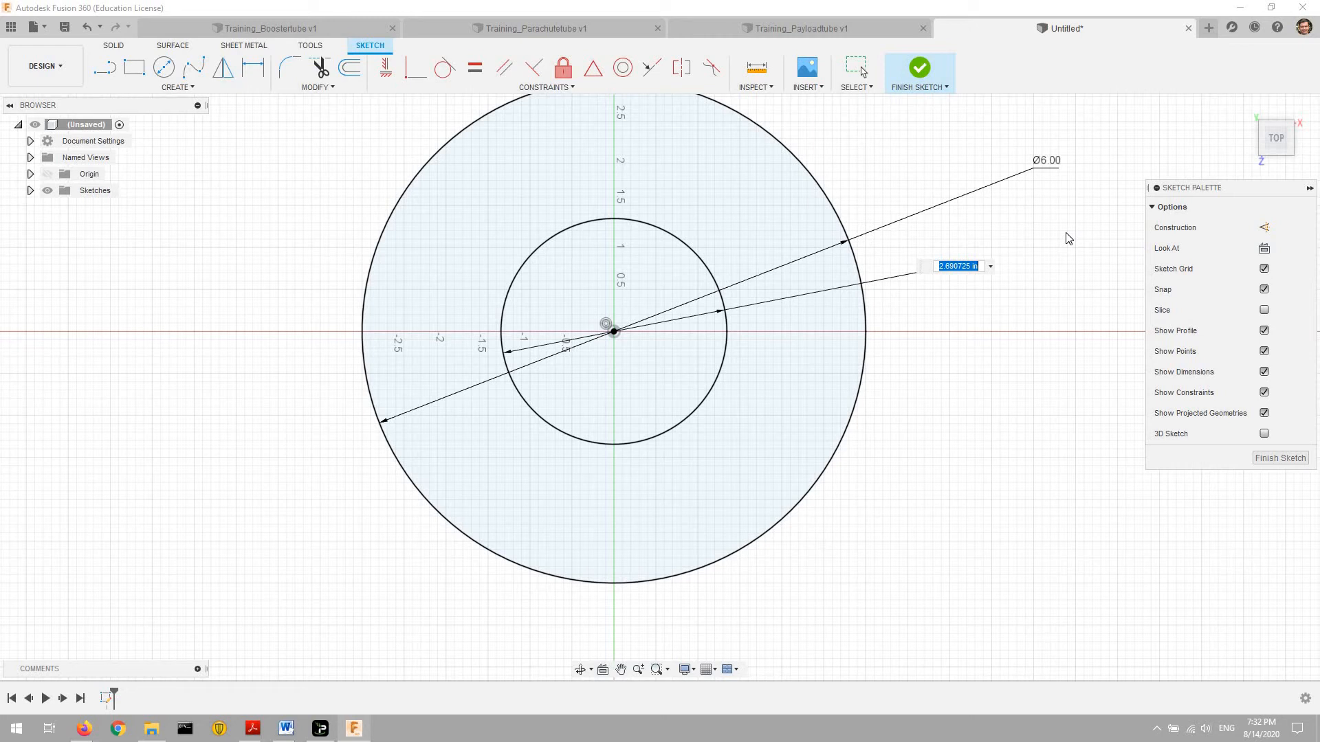
pyautogui.write('5.83')
pyautogui.press('Return')
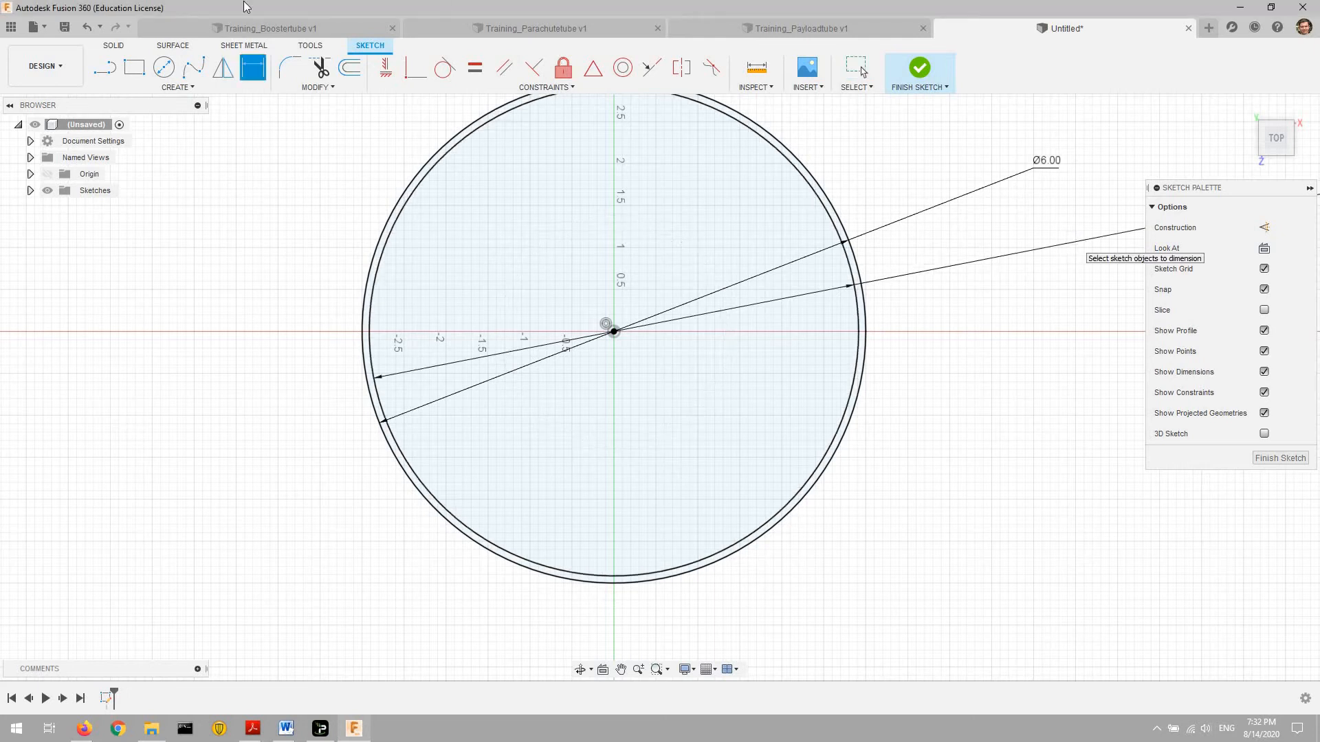
# - Extrude the ring between the circles symmetrically as a new body, 6 in to each side of the sketch plane
pyautogui.click(114, 45)
pyautogui.press('e')
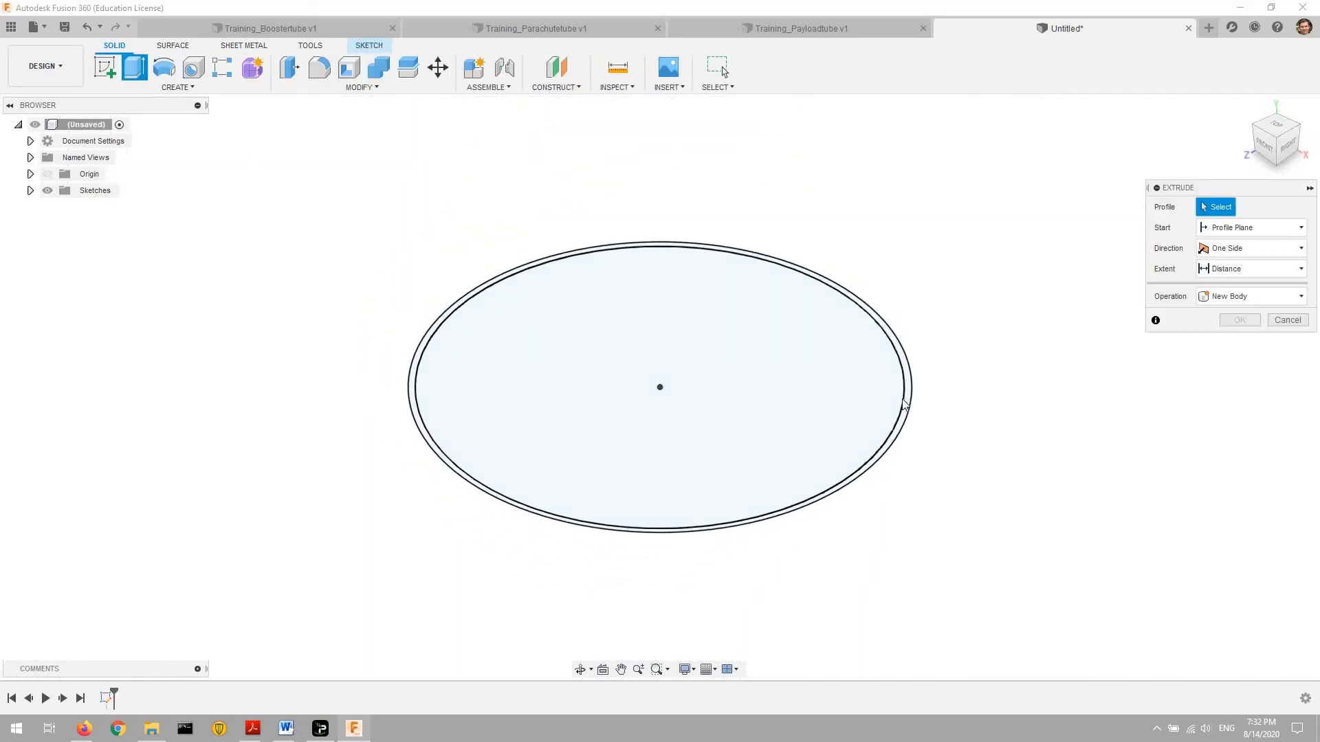
pyautogui.click(908, 404)
pyautogui.click(1255, 290)
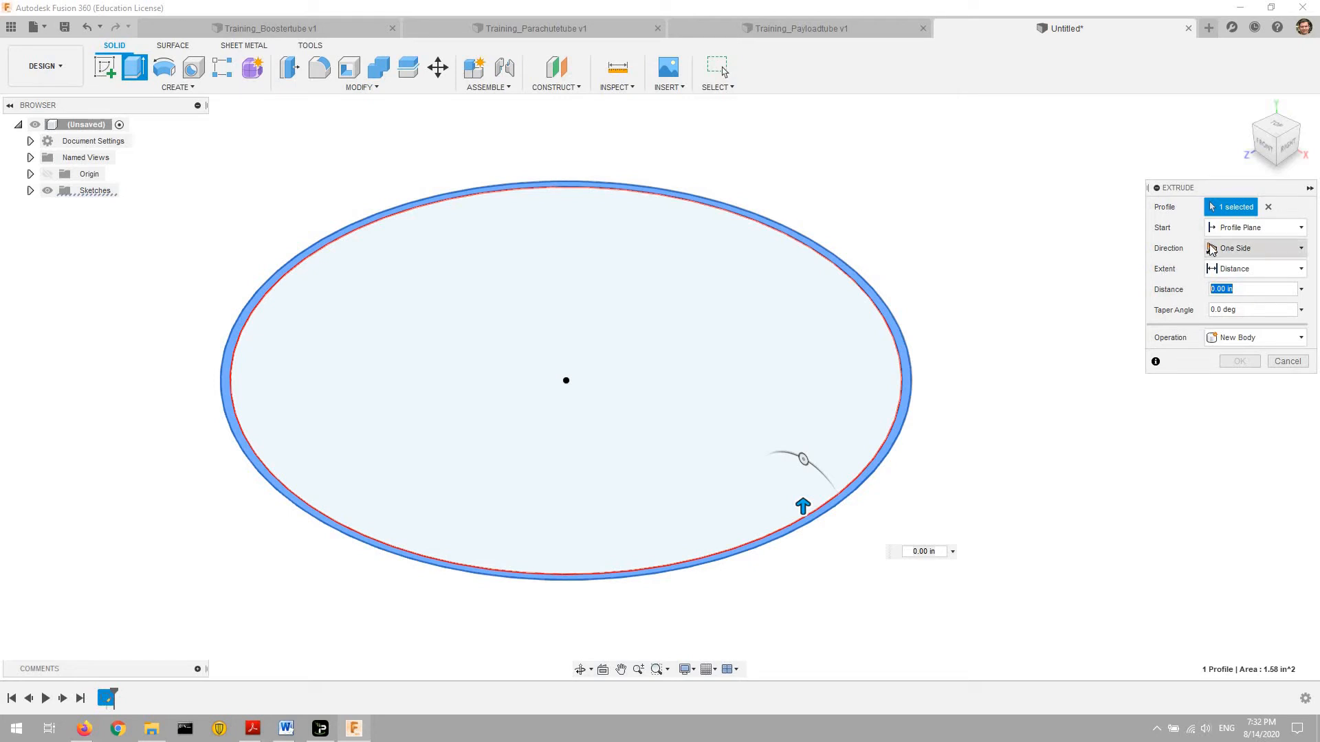
pyautogui.click(1276, 254)
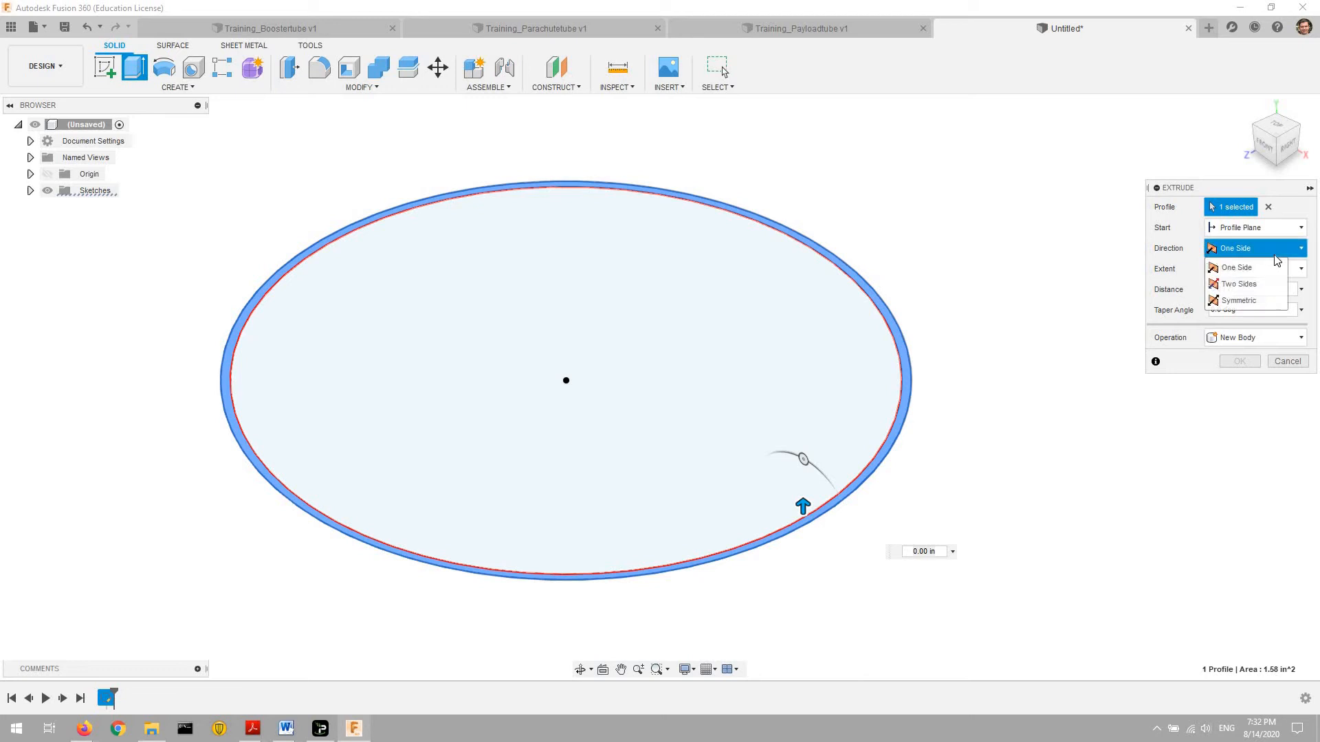
pyautogui.click(1277, 299)
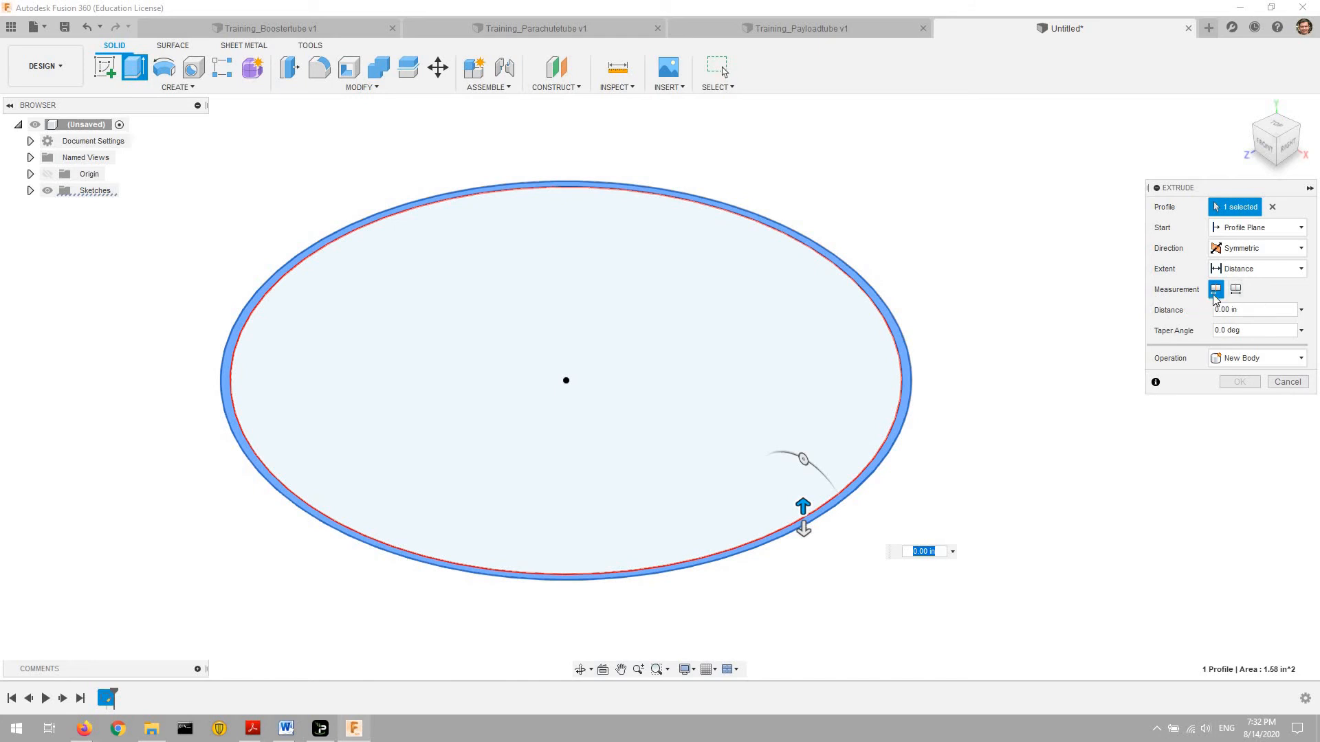
pyautogui.click(1249, 310)
pyautogui.write('6')
pyautogui.press('Return')
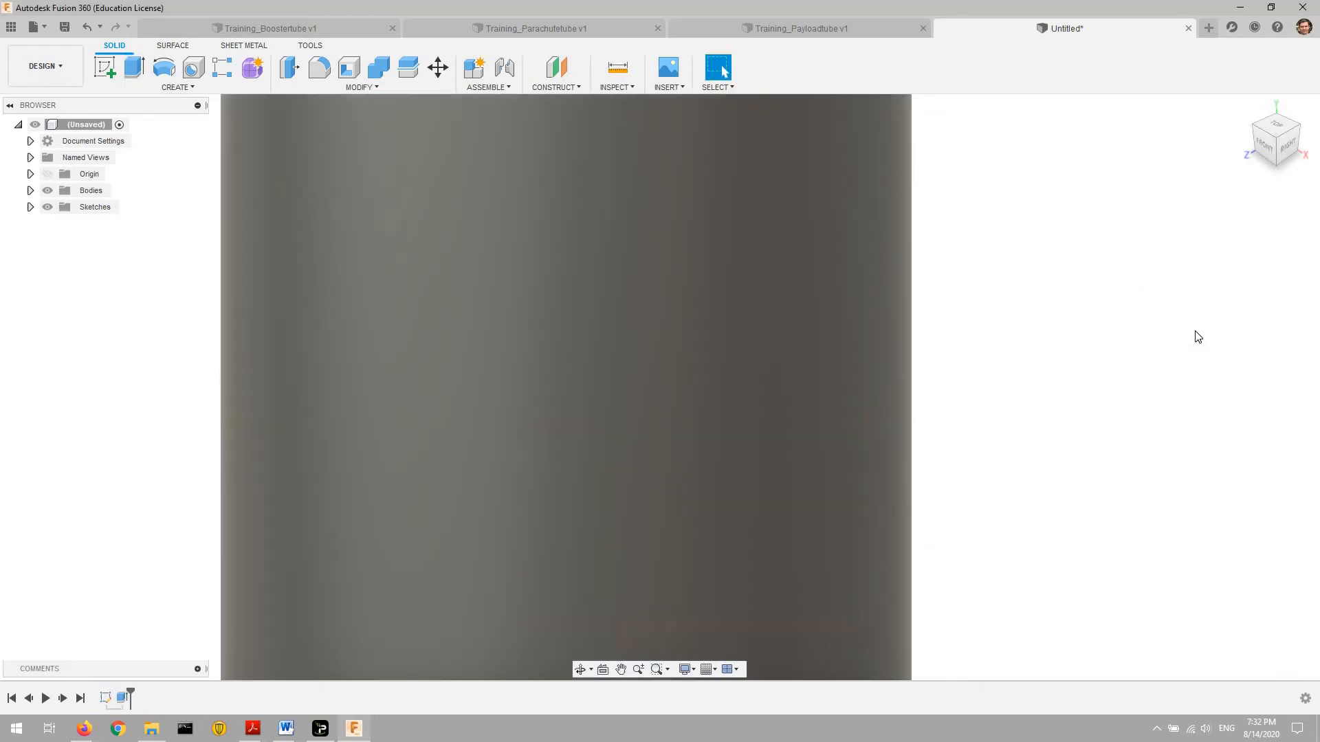
pyautogui.scroll(-4, 1194, 331)
pyautogui.scroll(-1, 1230, 433)
pyautogui.moveTo(1227, 433); pyautogui.dragTo(930, 455, button='middle')
pyautogui.scroll(-2, 1008, 445)
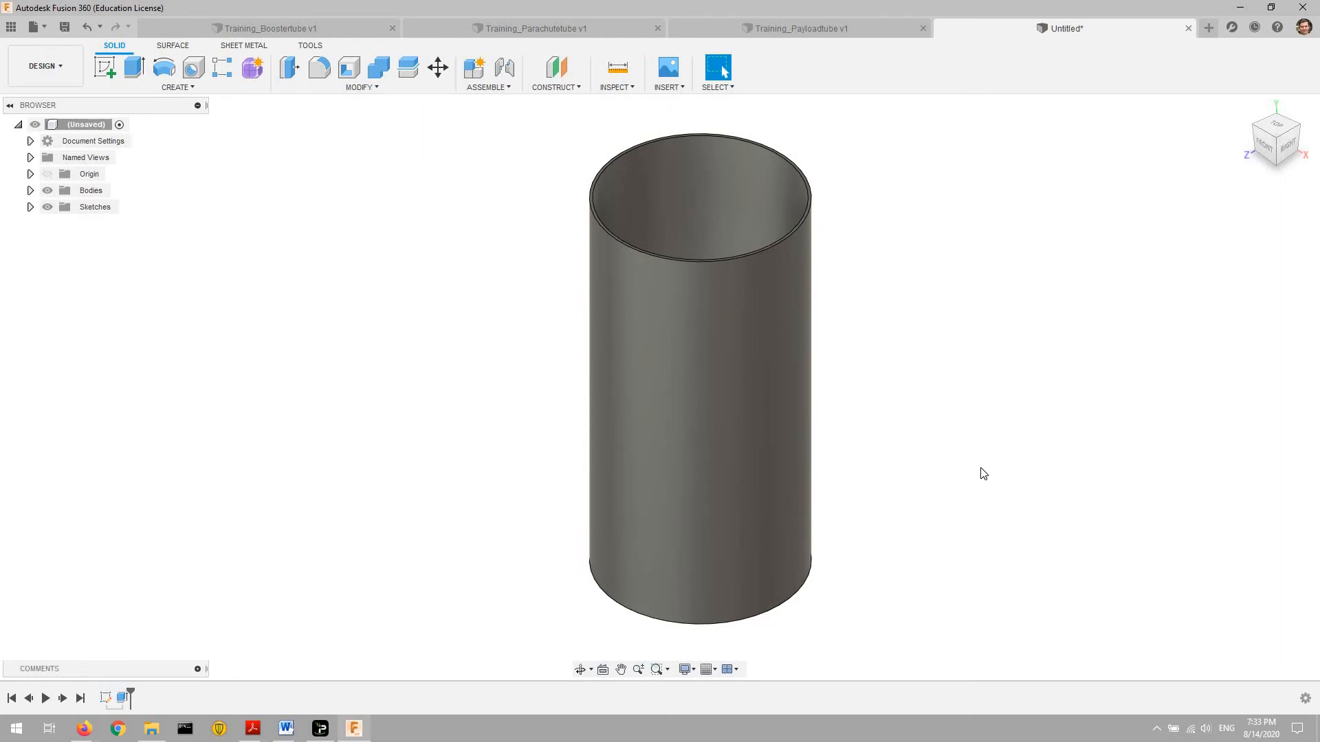
# - Save the design as Training_Coupler in the CAD Training folder of the 2019-2020 project
pyautogui.hotkey('ctrl', 's')
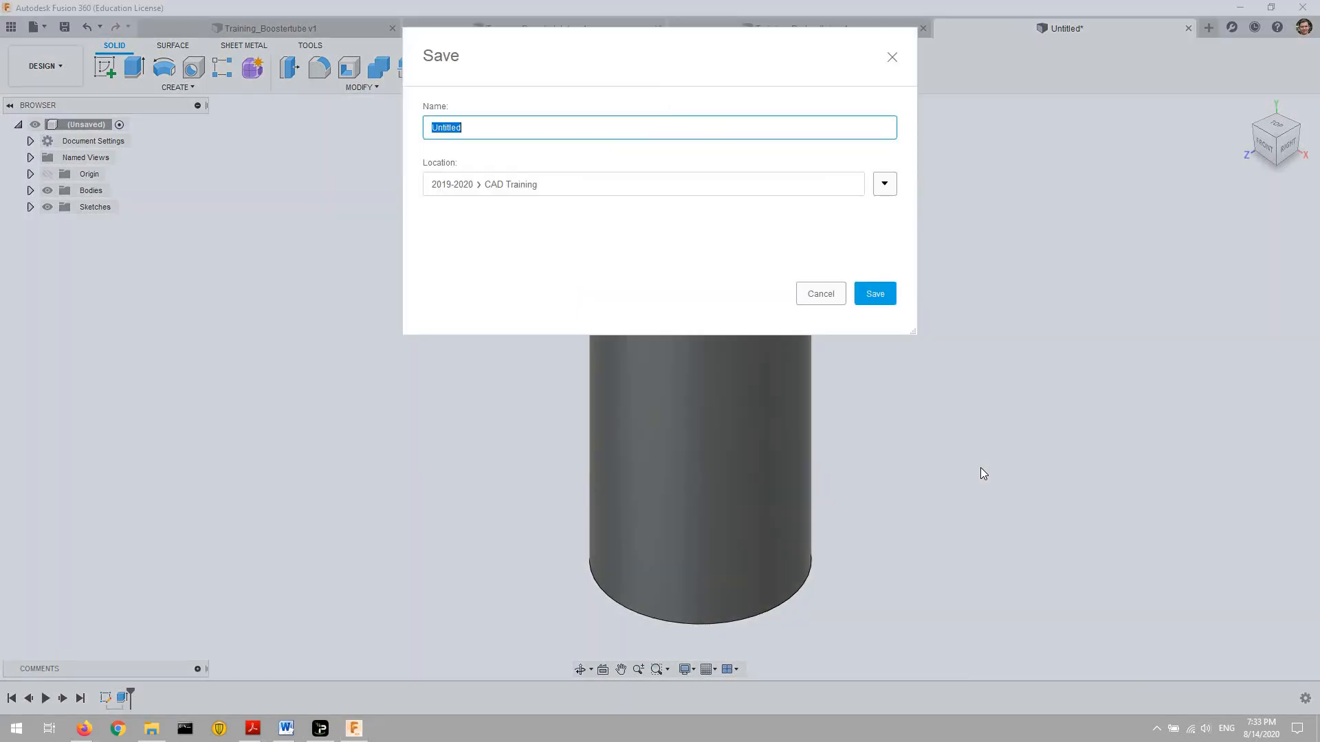
pyautogui.write('Tria')
pyautogui.click(875, 294)
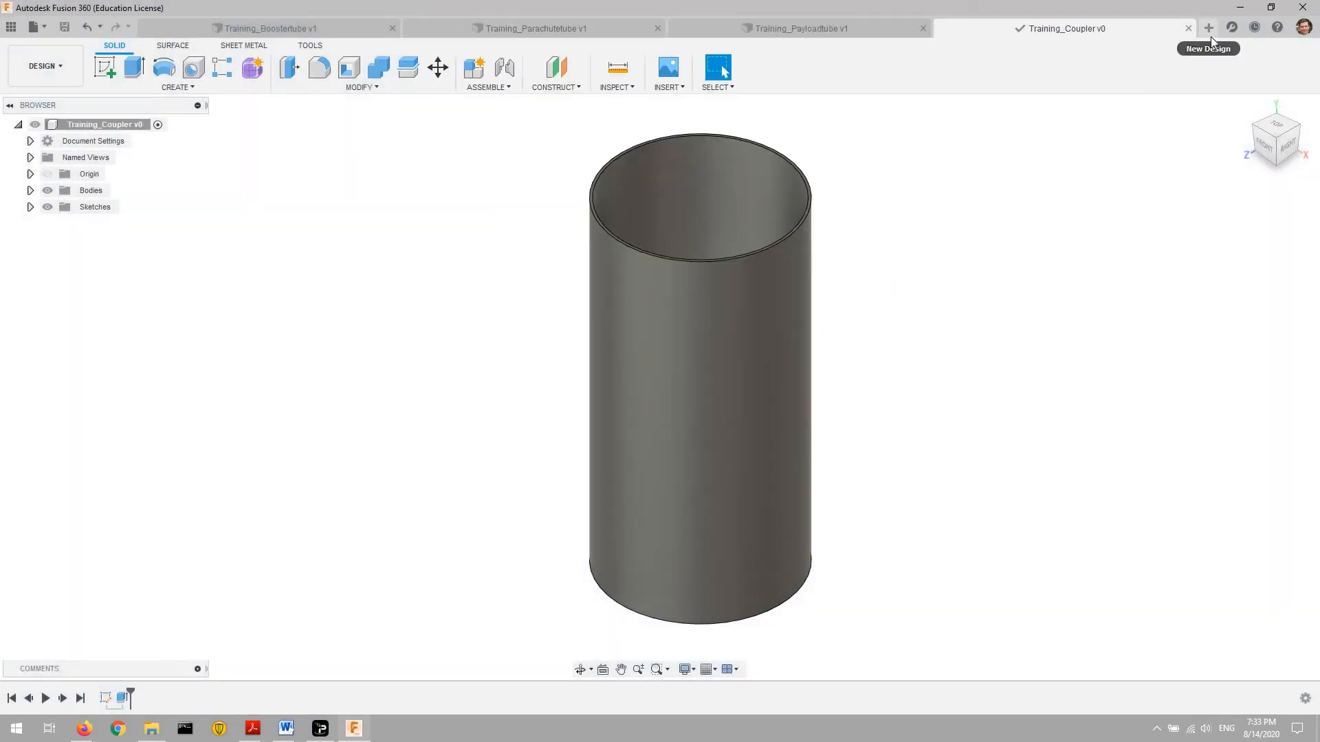
# - In a new design, sketch a circle about 5.09 in in diameter, centred on the origin of the horizontal plane
pyautogui.click(1210, 36)
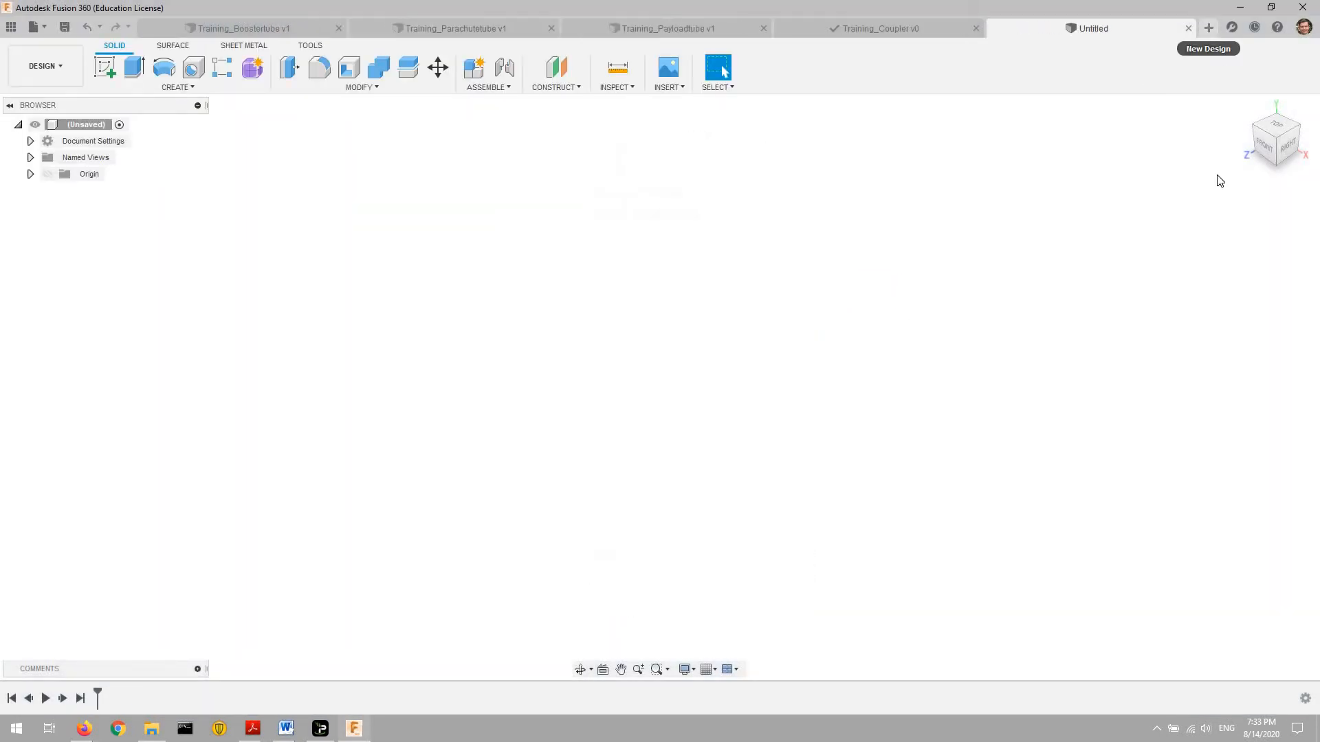
pyautogui.click(101, 72)
pyautogui.click(678, 428)
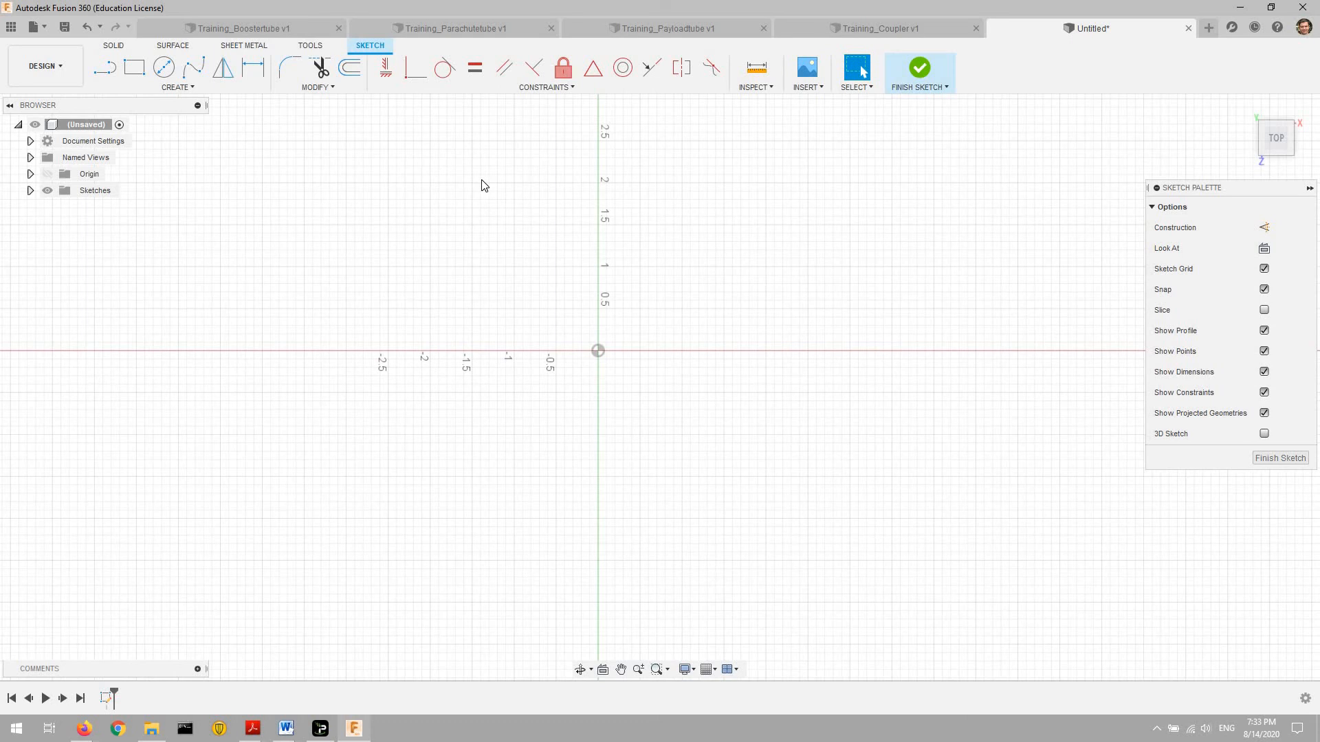
pyautogui.click(167, 74)
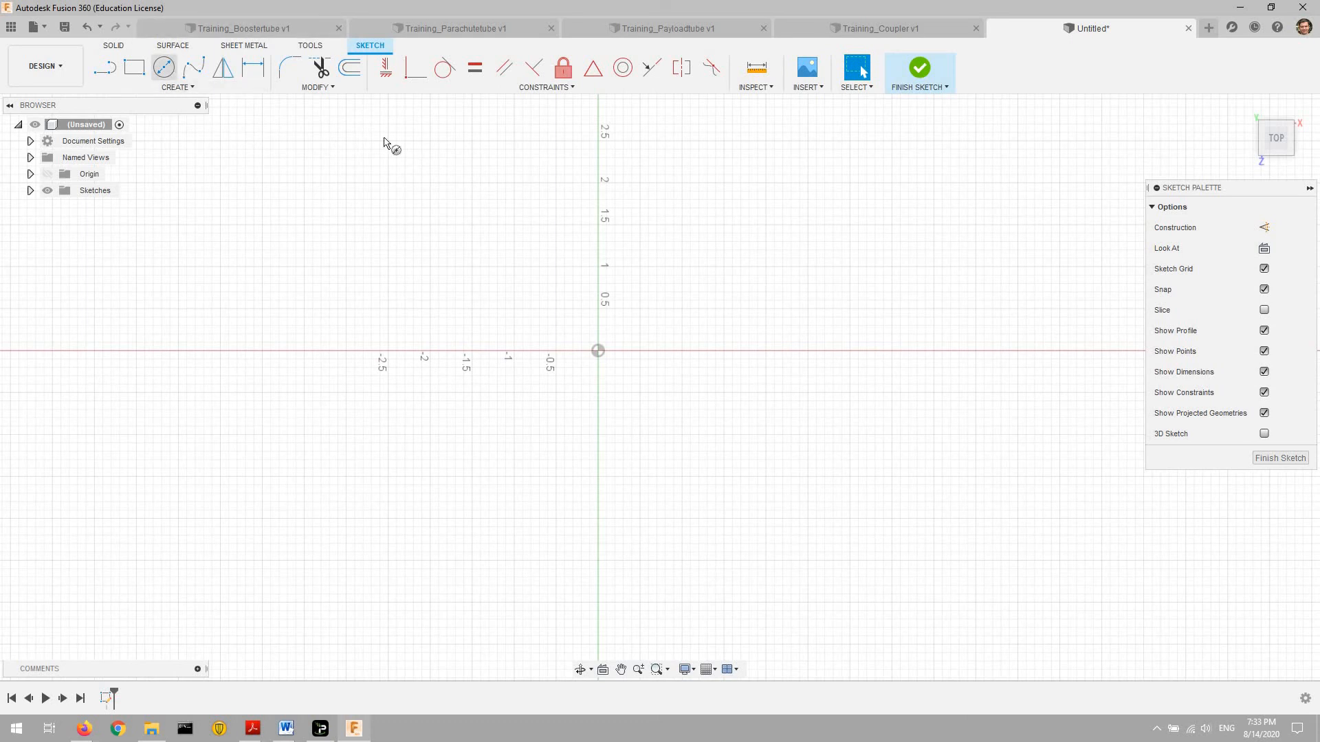
pyautogui.click(597, 352)
pyautogui.click(751, 208)
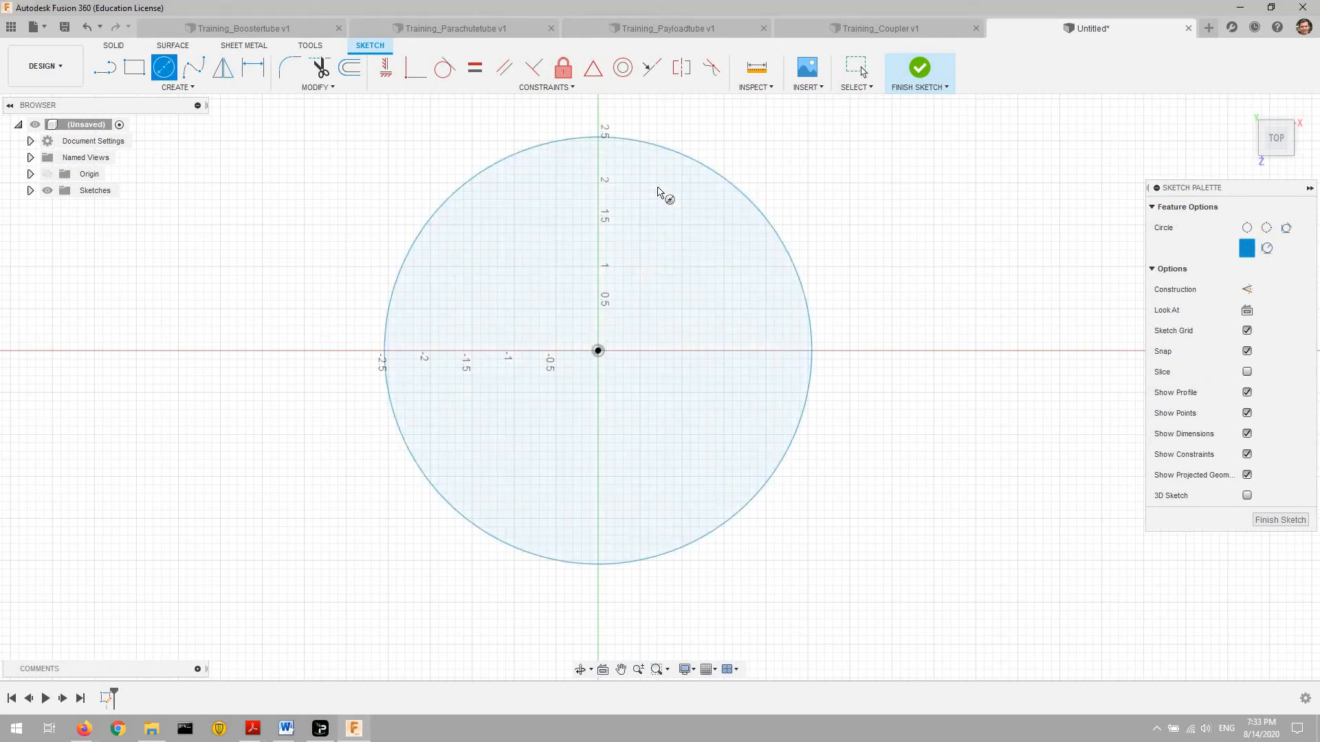
# - Dimension the circle's diameter to 6 in
pyautogui.click(252, 67)
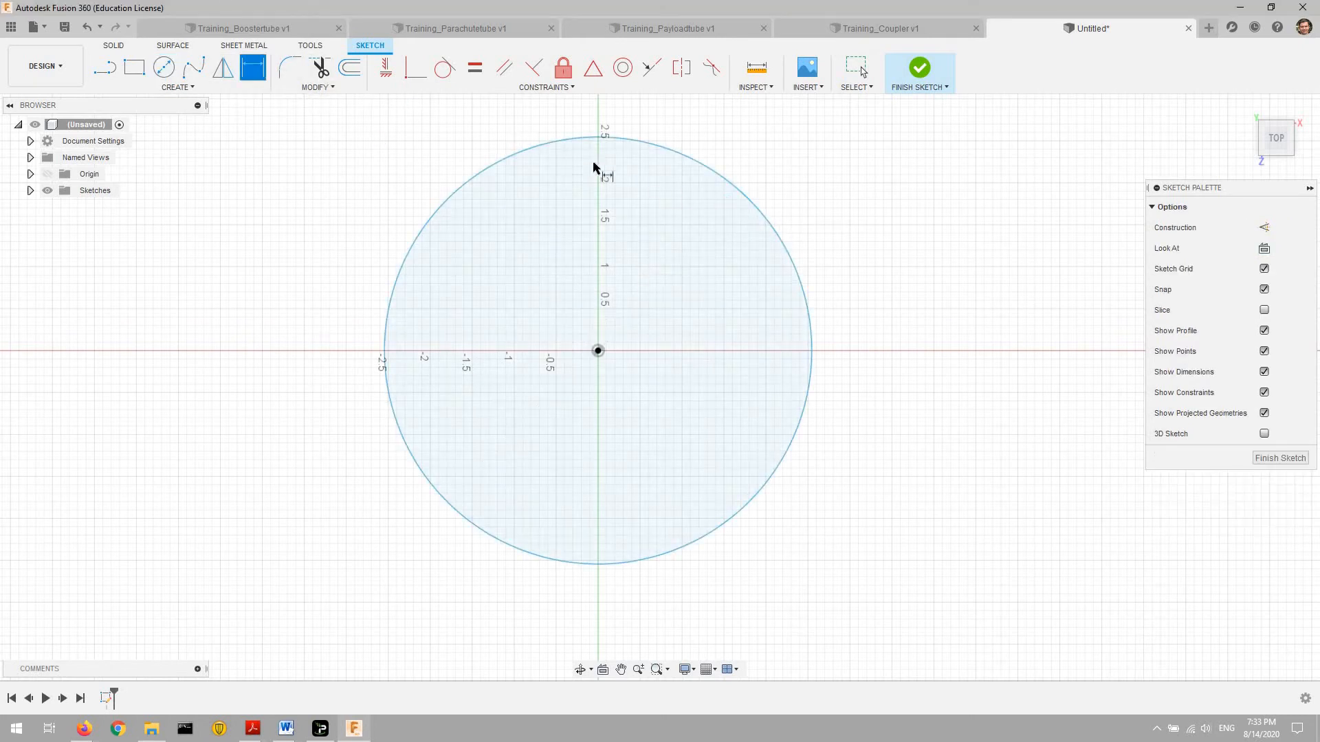
pyautogui.click(767, 218)
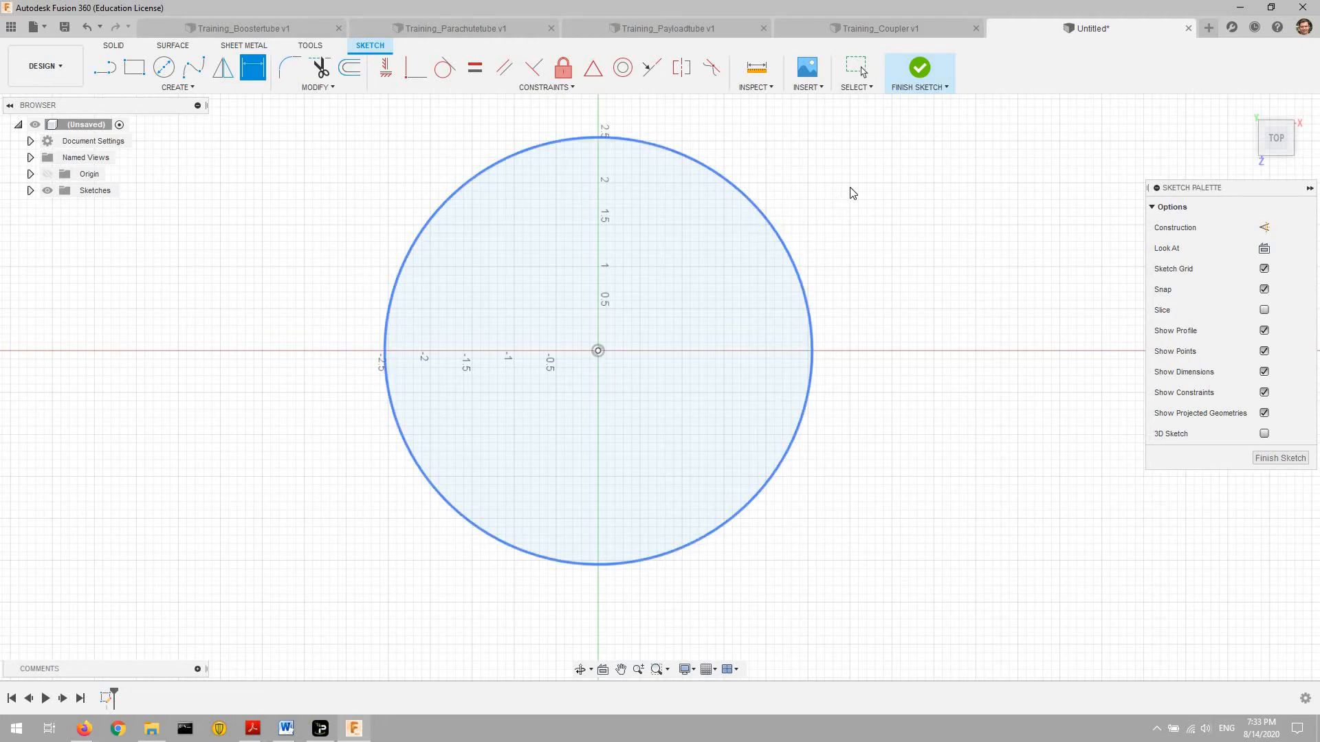
pyautogui.click(853, 193)
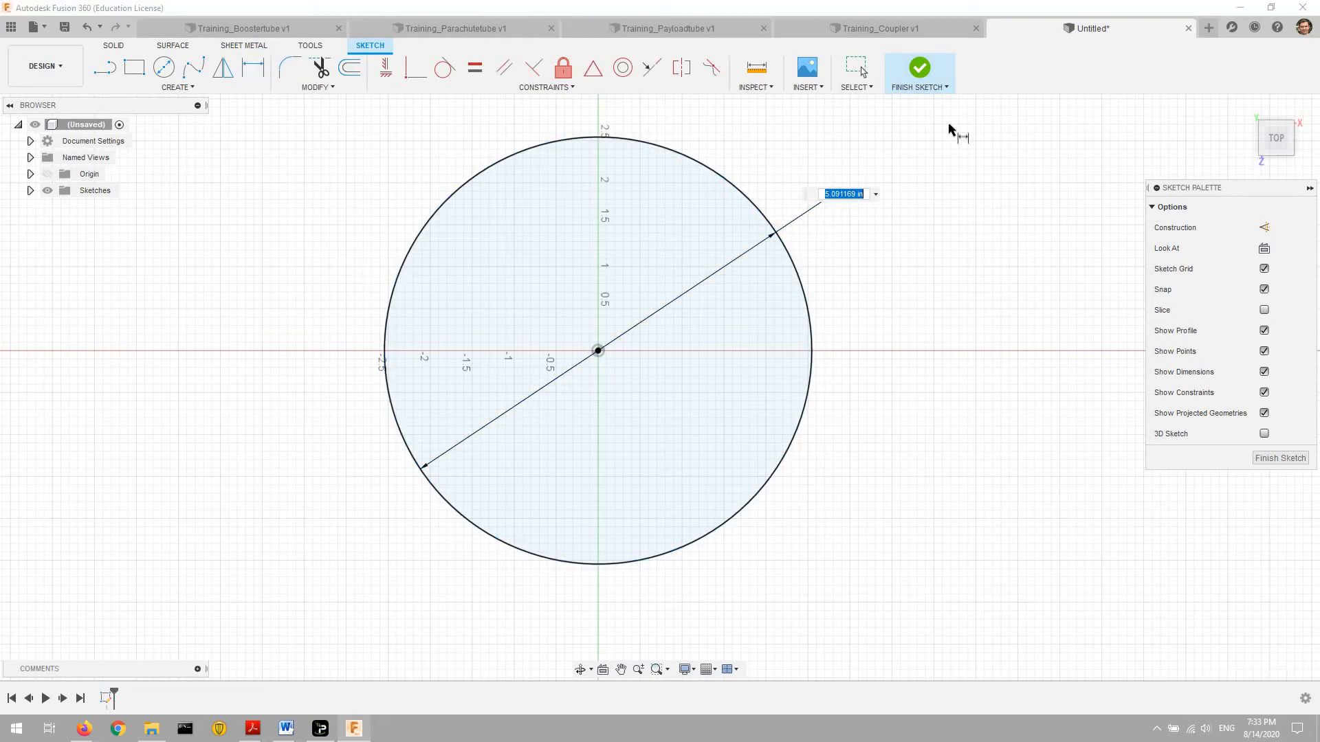
pyautogui.write('6')
pyautogui.press('Return')
pyautogui.scroll(-2, 1007, 252)
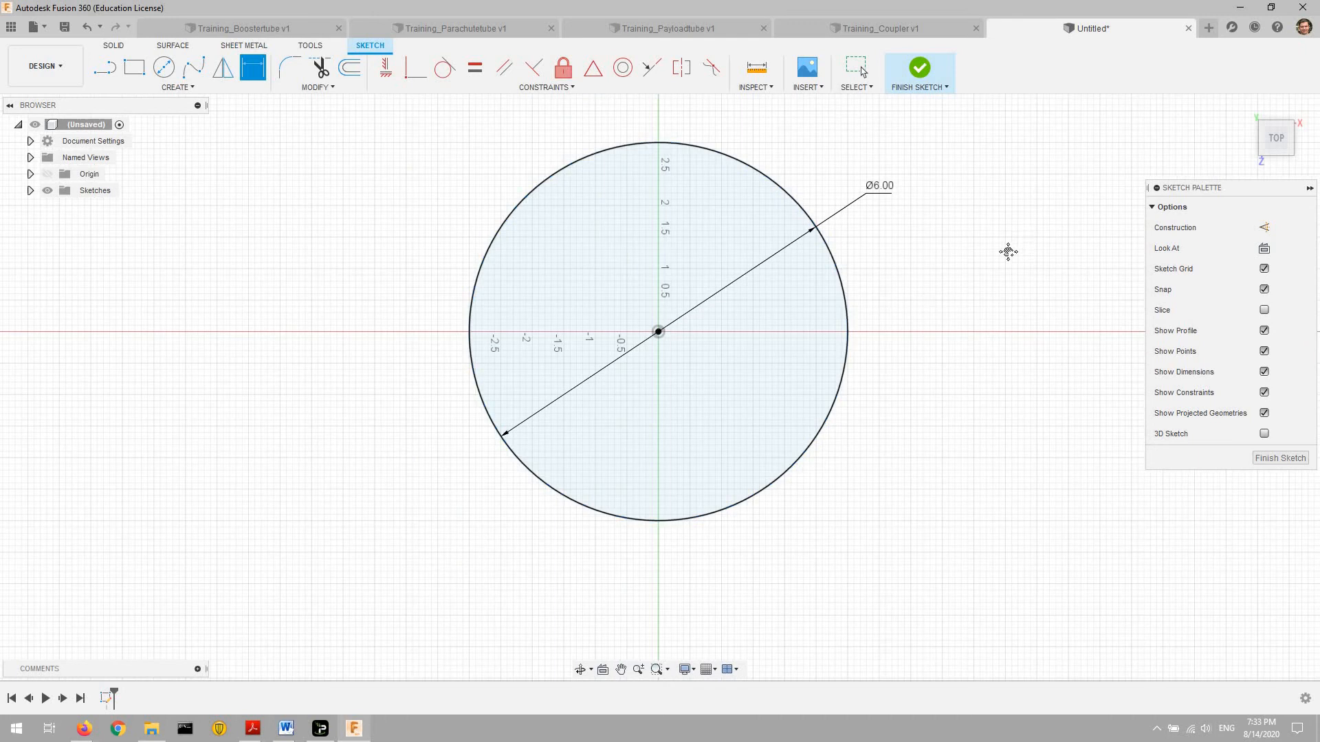
pyautogui.moveTo(1008, 252); pyautogui.dragTo(1001, 260, button='middle')
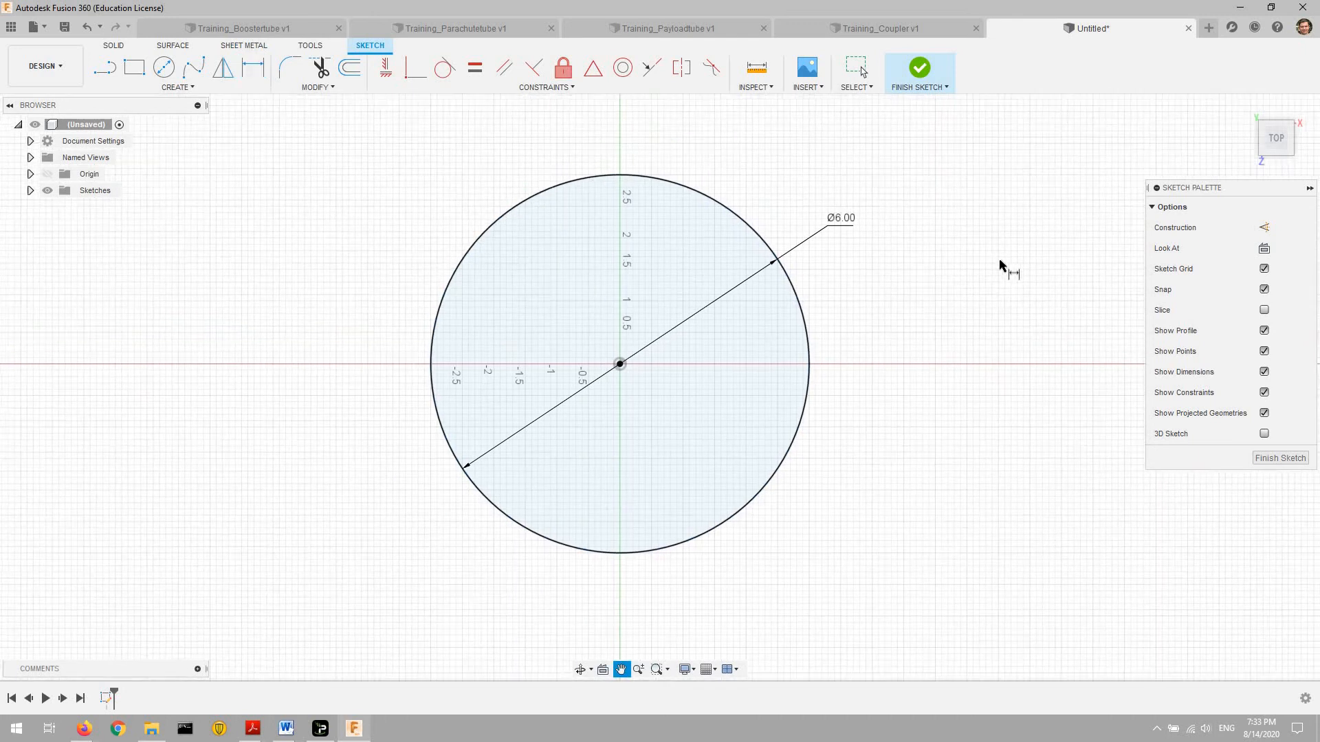
# - Extrude the 6 in circle symmetrically as a new body, 6.5 in to each side of the sketch plane
pyautogui.click(114, 46)
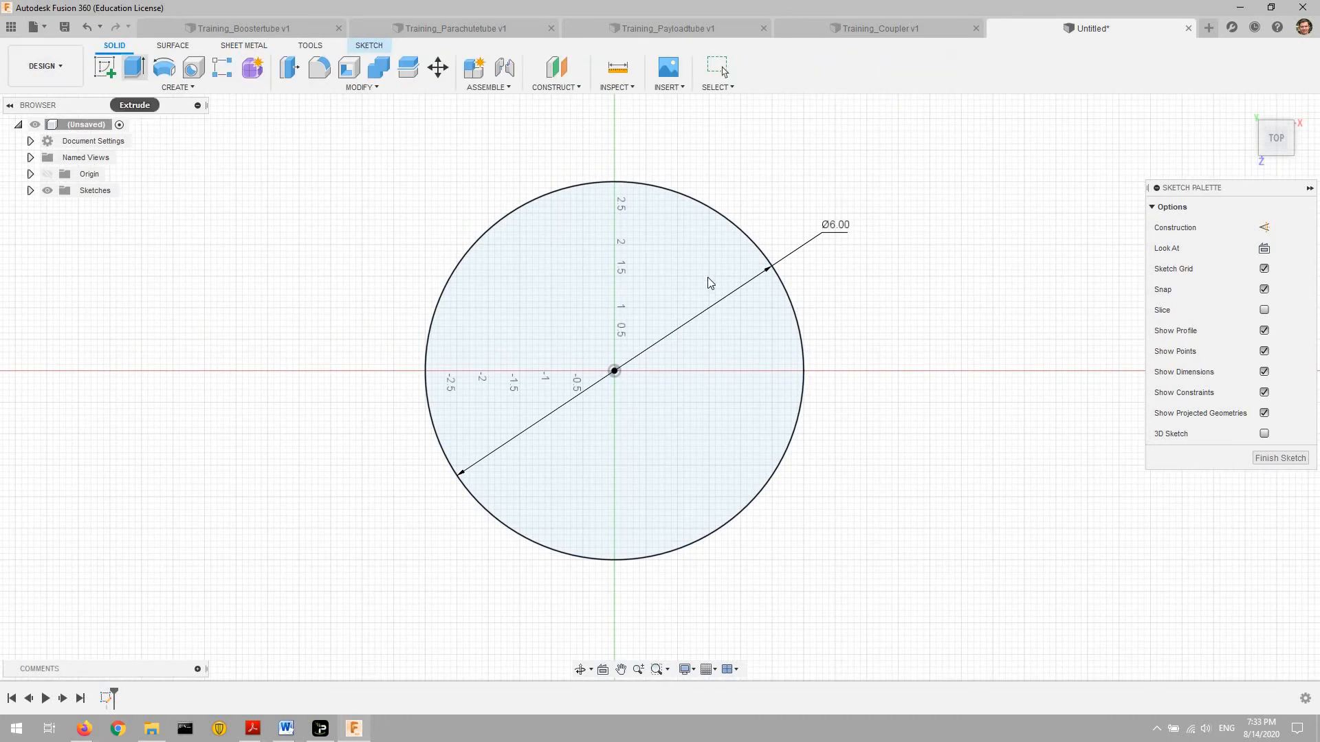
pyautogui.press('e')
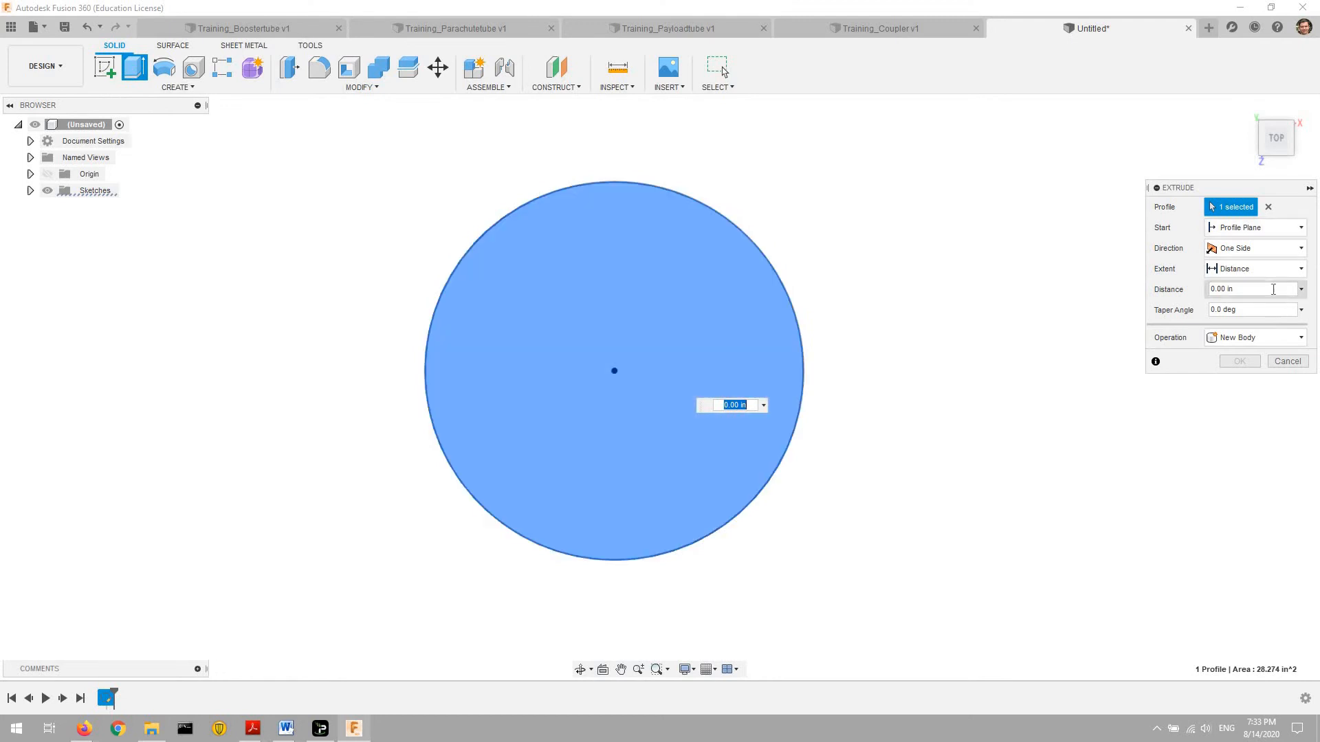
pyautogui.click(1253, 248)
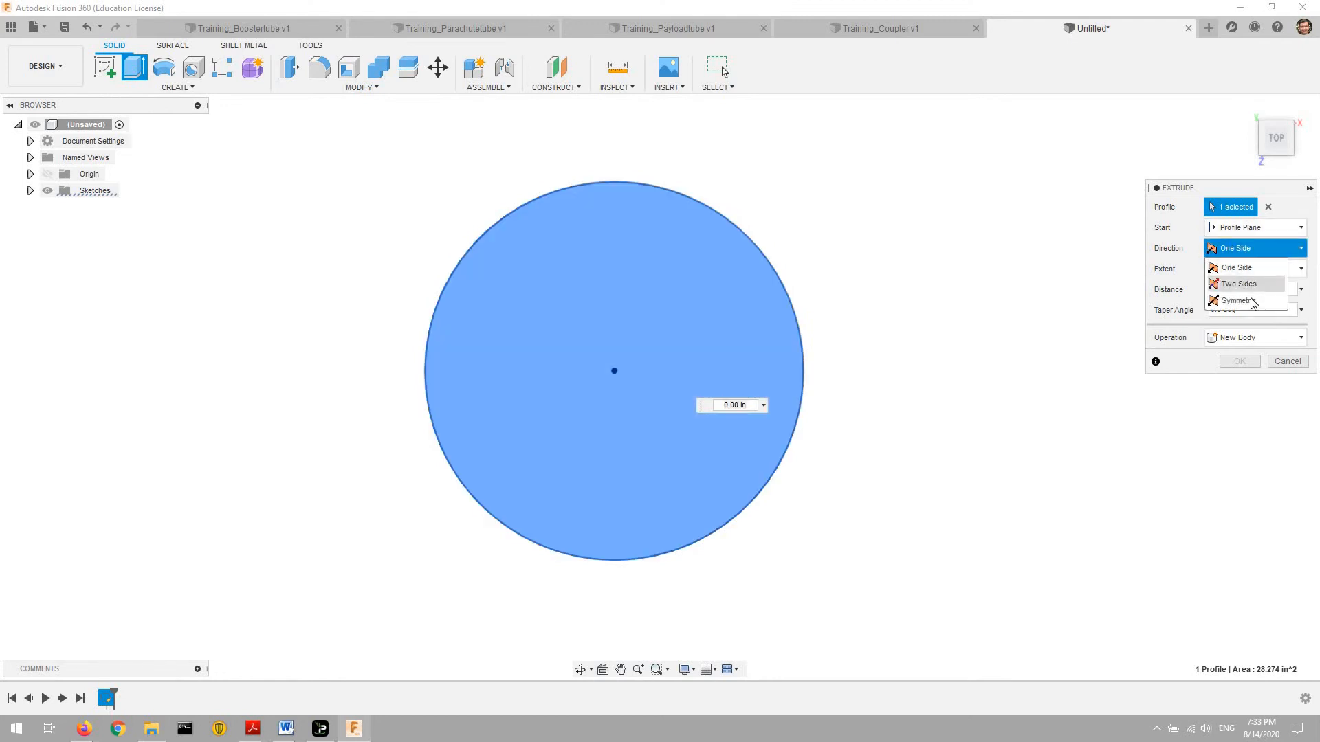
pyautogui.click(1253, 302)
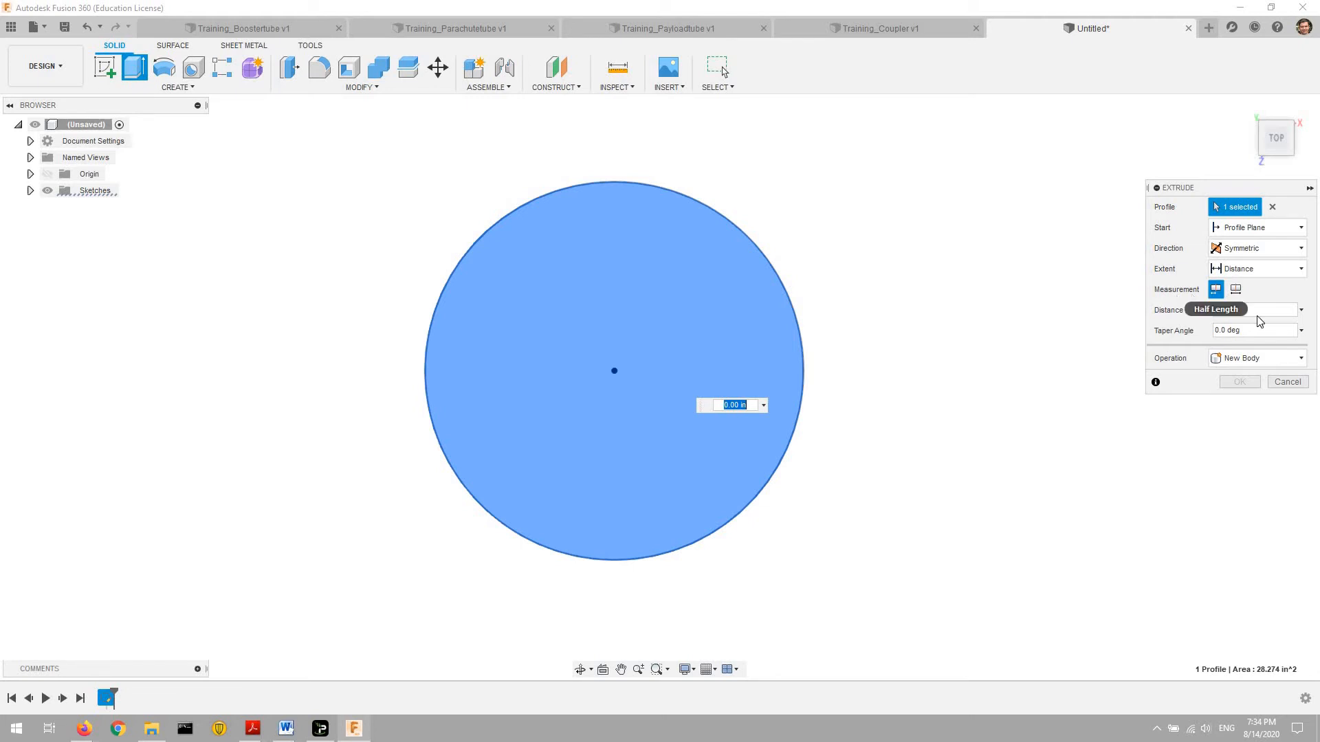
pyautogui.click(1218, 314)
pyautogui.moveTo(1197, 314); pyautogui.dragTo(1197, 314)
pyautogui.press('Return')
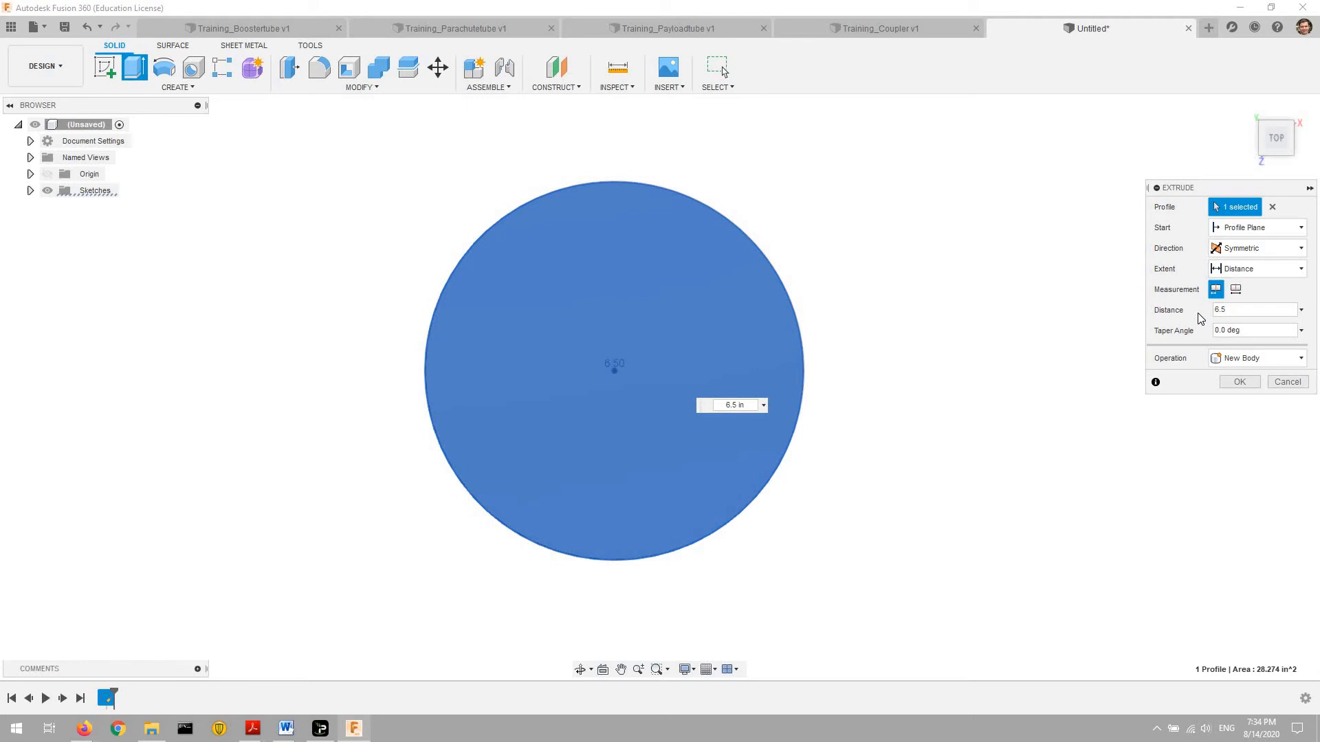
pyautogui.press('Return')
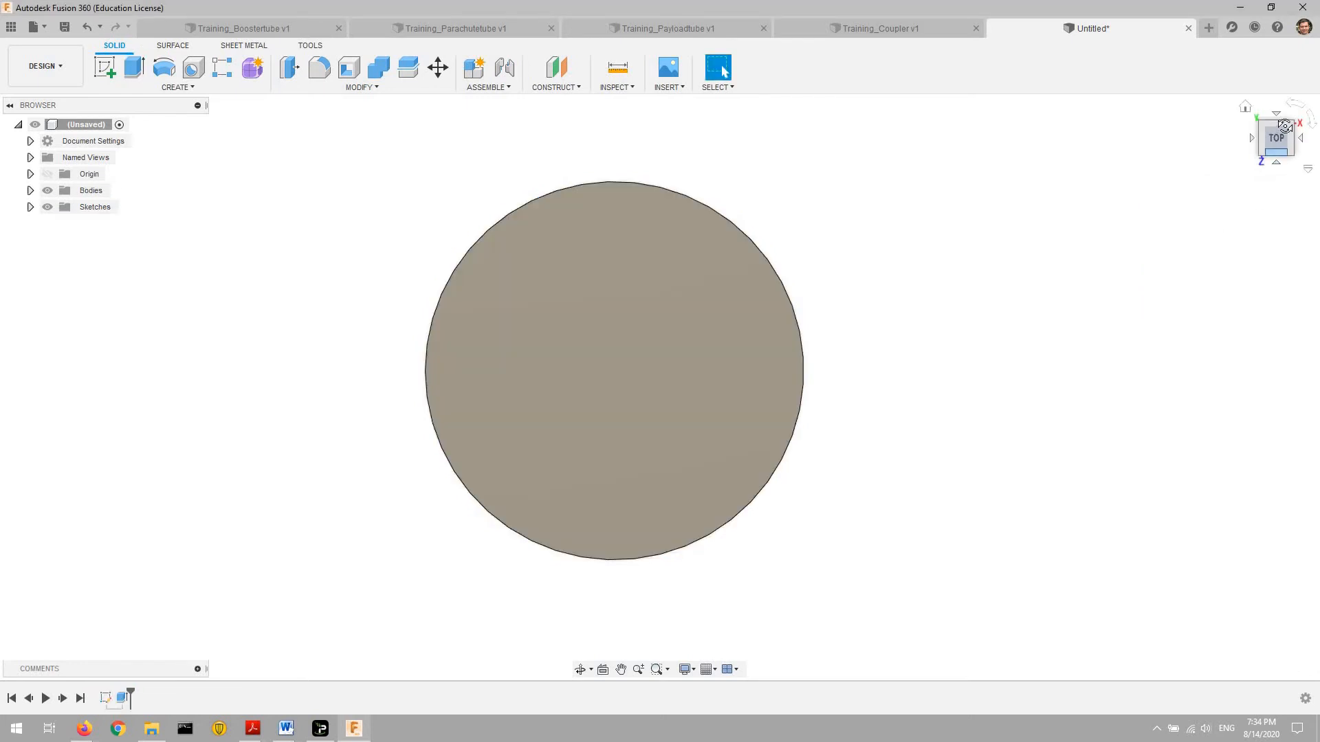
# - In a new sketch on the horizontal origin plane, draw a circle about 9.46 in in diameter centred on the origin
pyautogui.click(1276, 152)
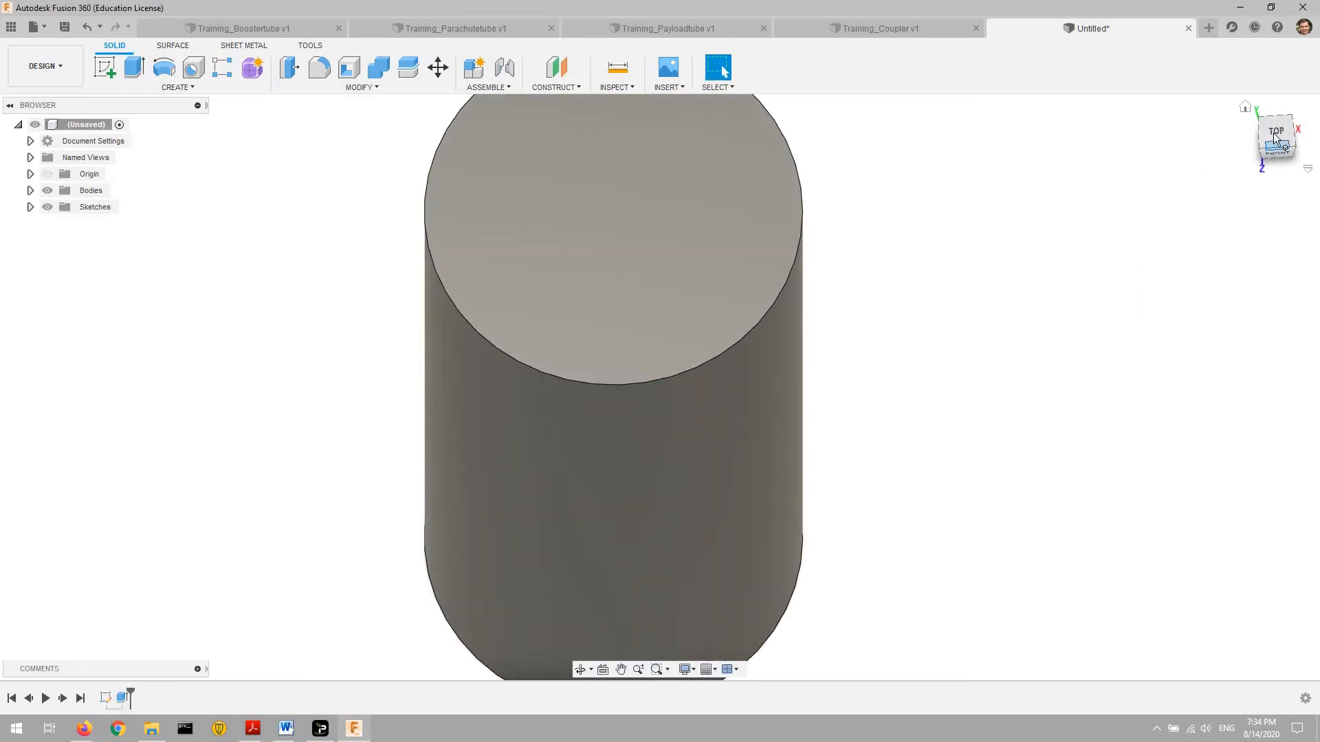
pyautogui.click(1274, 134)
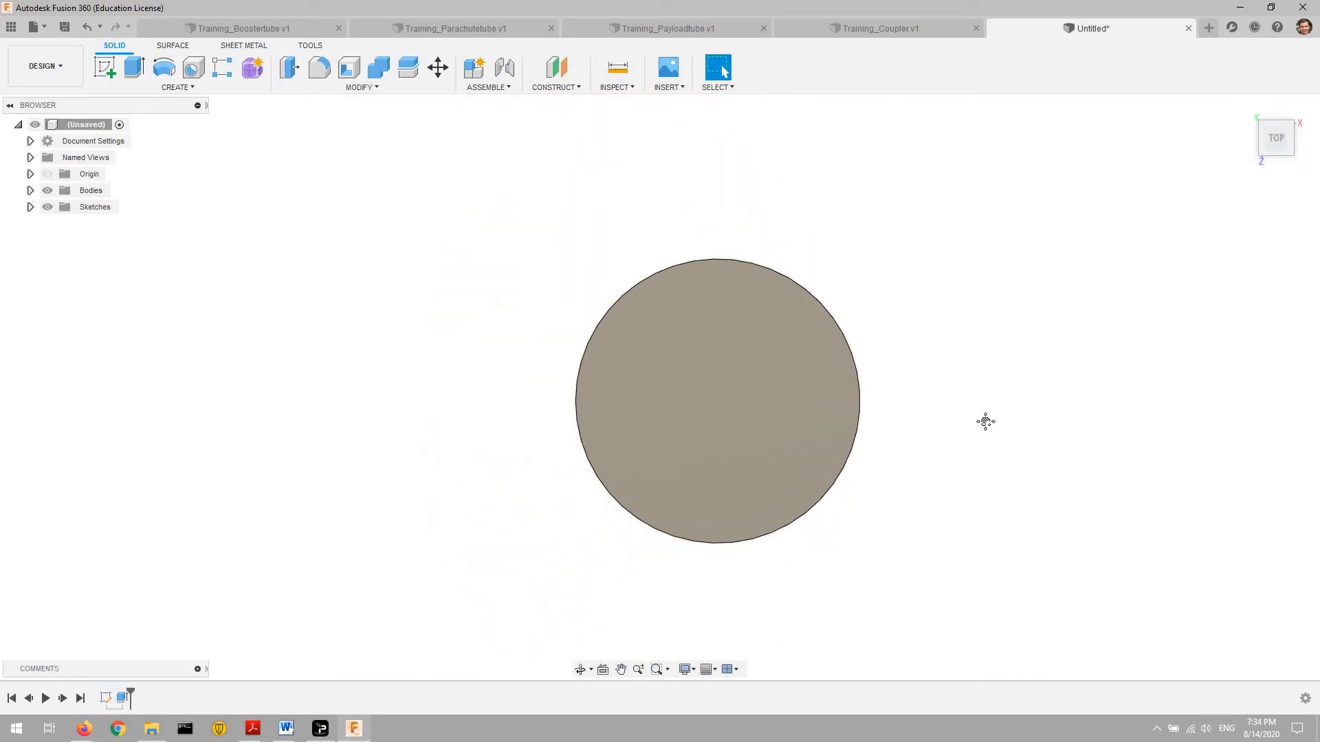
pyautogui.moveTo(985, 421); pyautogui.dragTo(922, 411, button='middle')
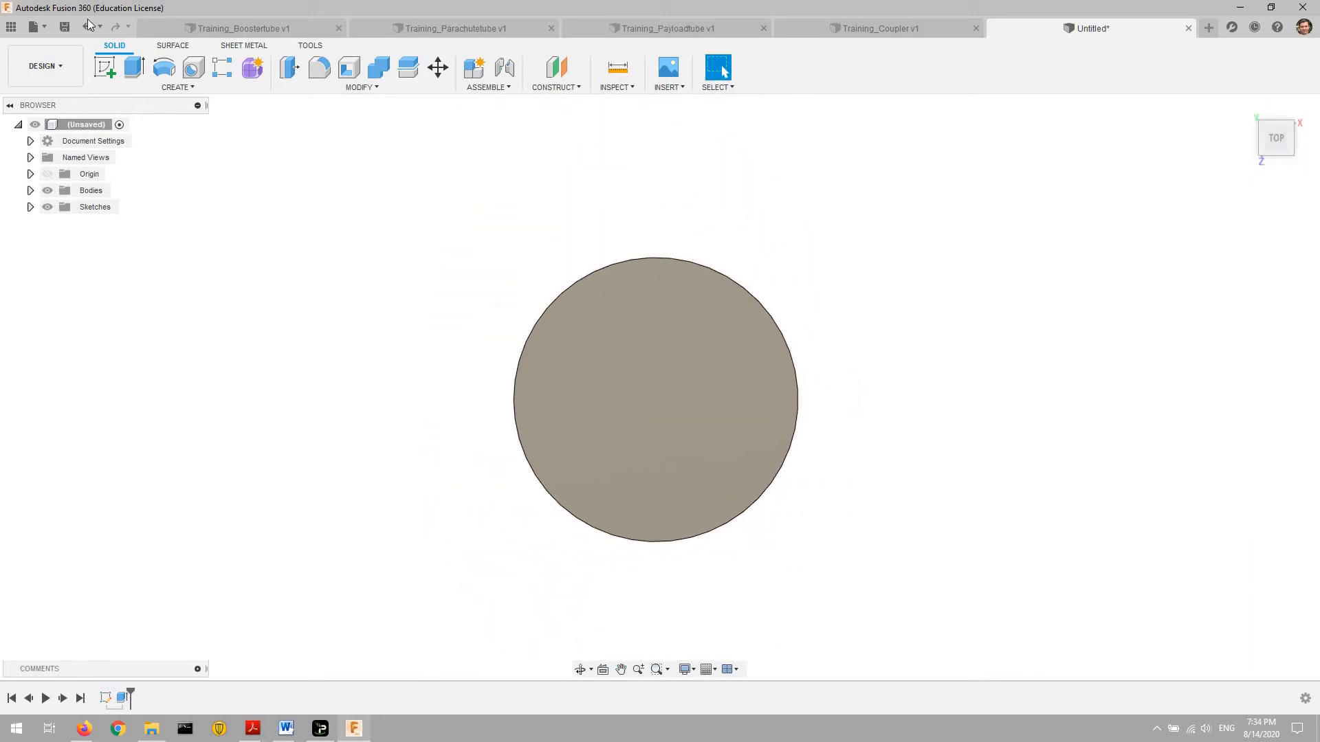
pyautogui.click(105, 66)
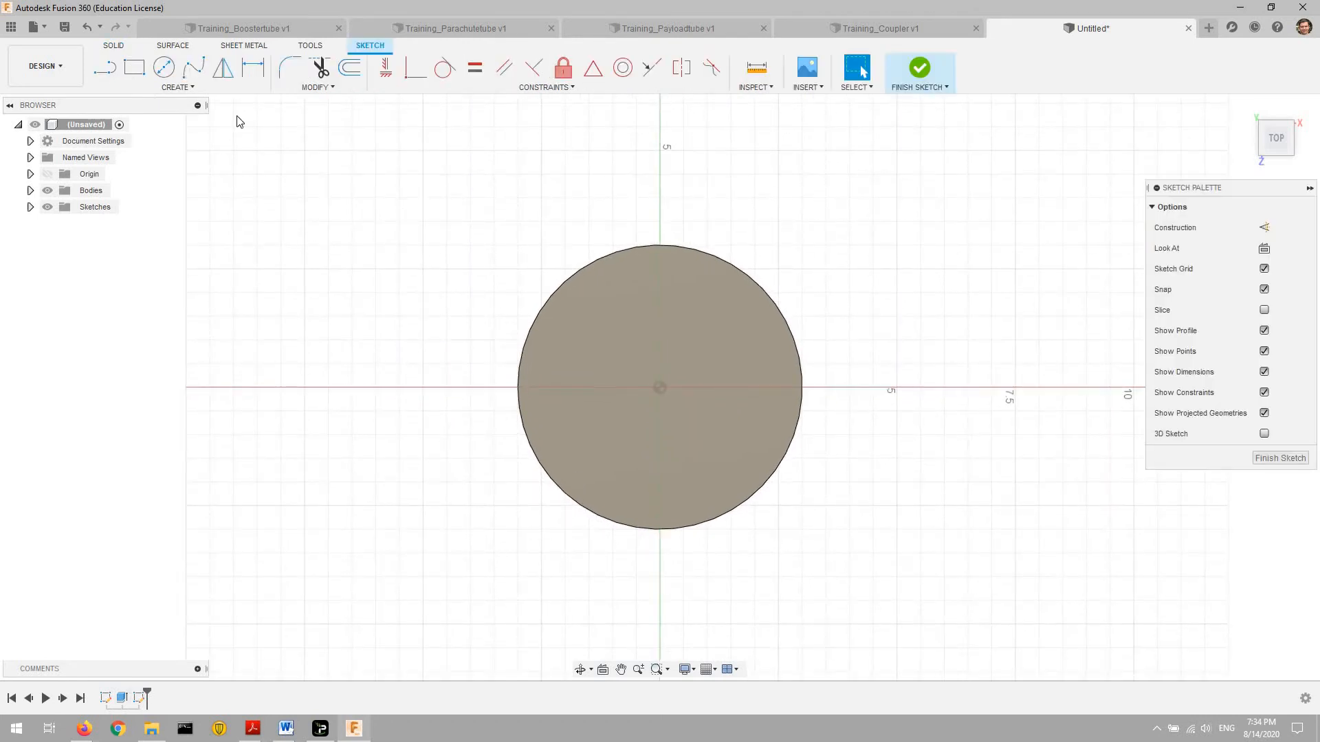
pyautogui.click(164, 67)
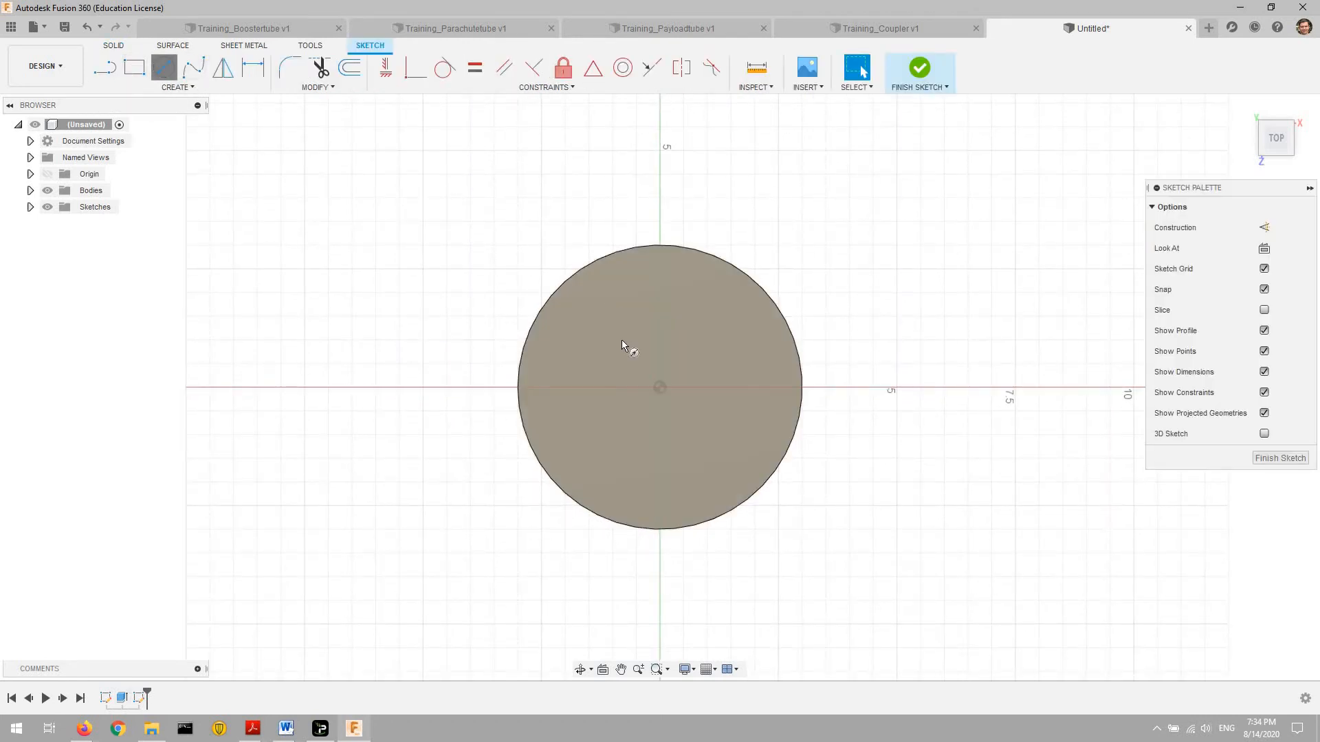
pyautogui.click(661, 387)
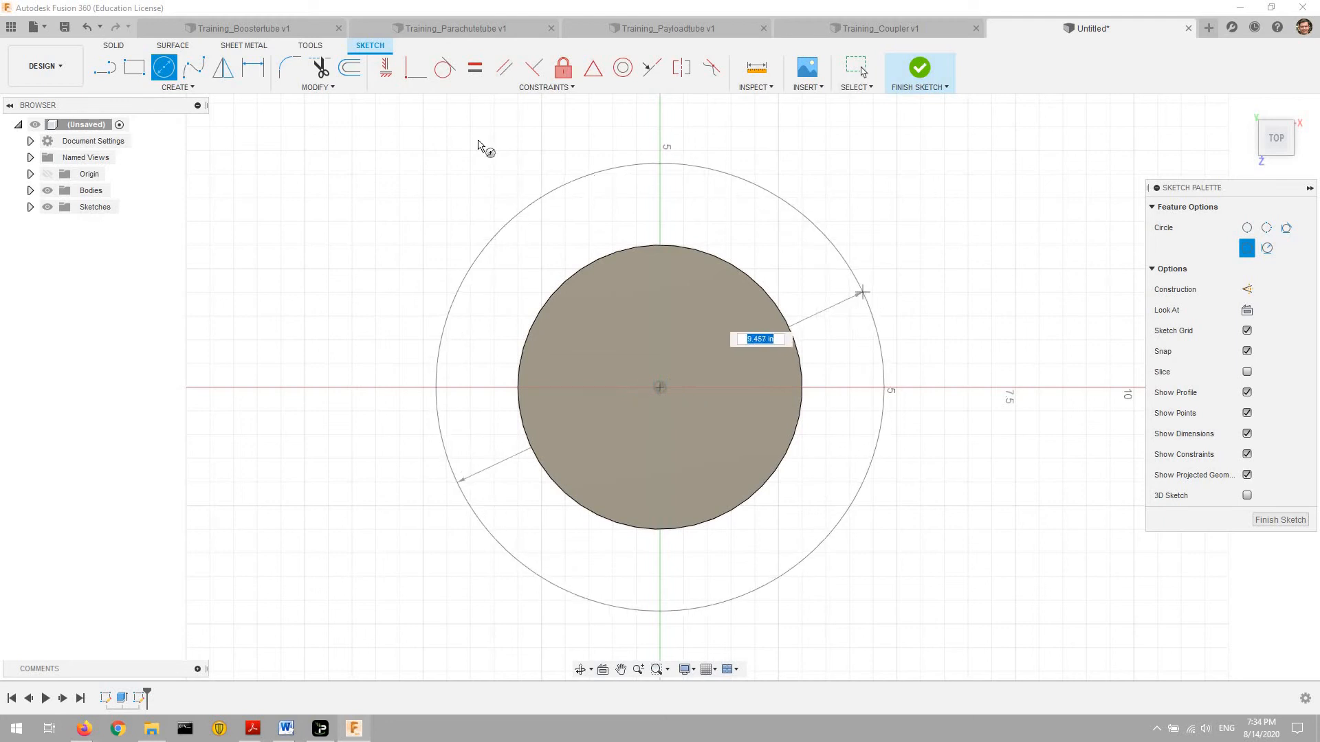
# - Dimension the new circle's diameter to 6.17 in
pyautogui.click(252, 67)
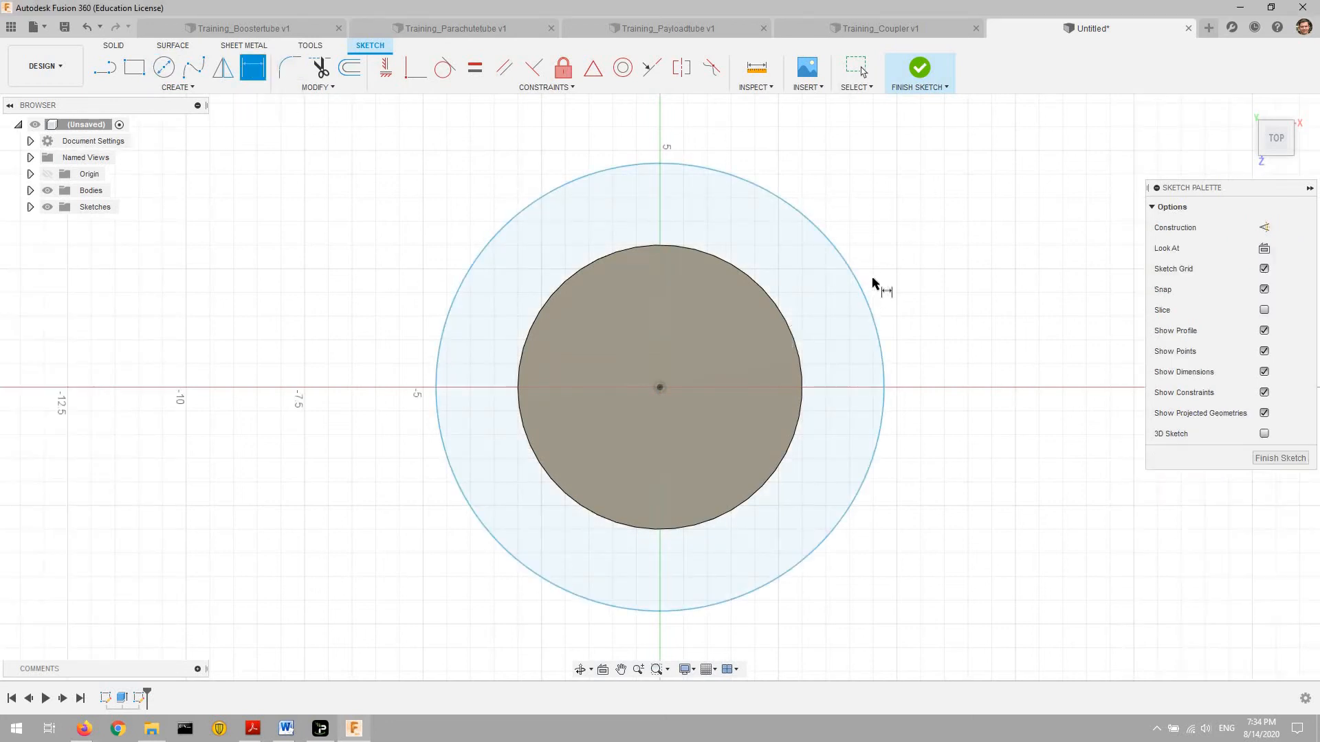
pyautogui.click(861, 300)
pyautogui.click(897, 249)
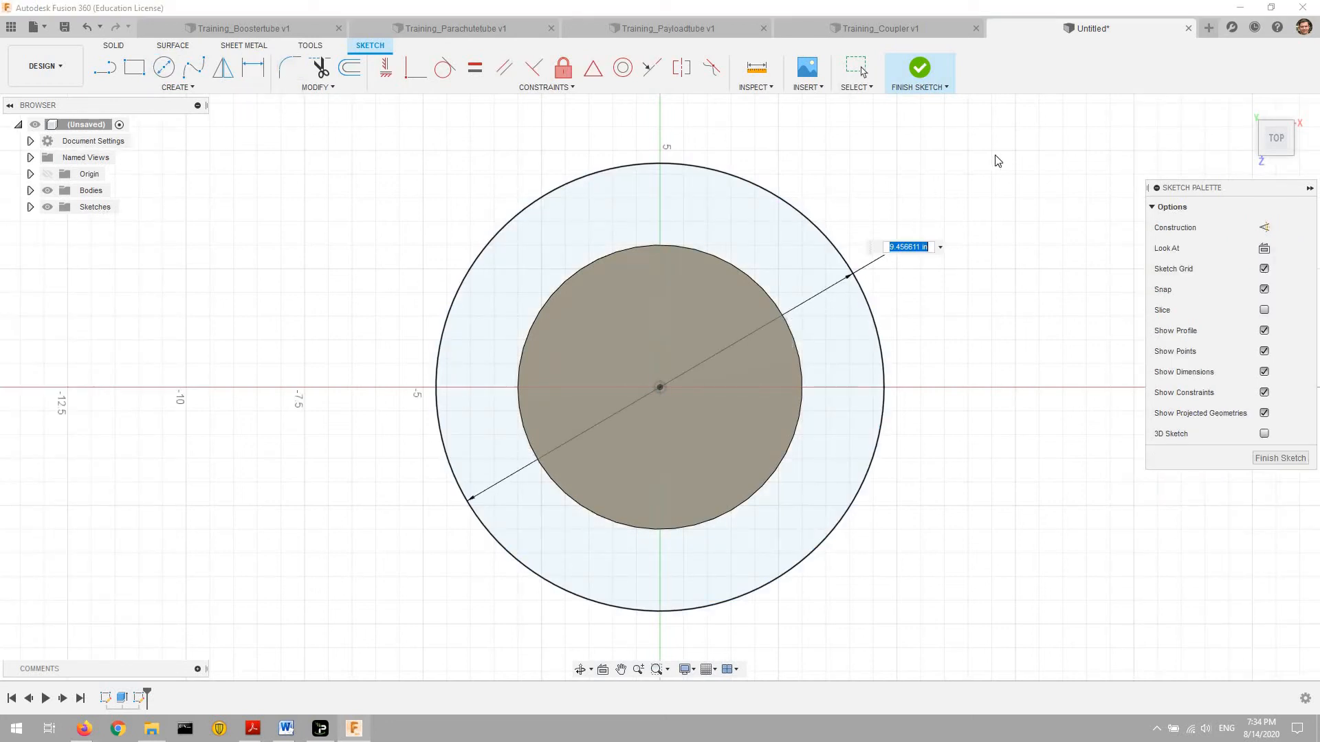
pyautogui.write('6.17')
pyautogui.press('Return')
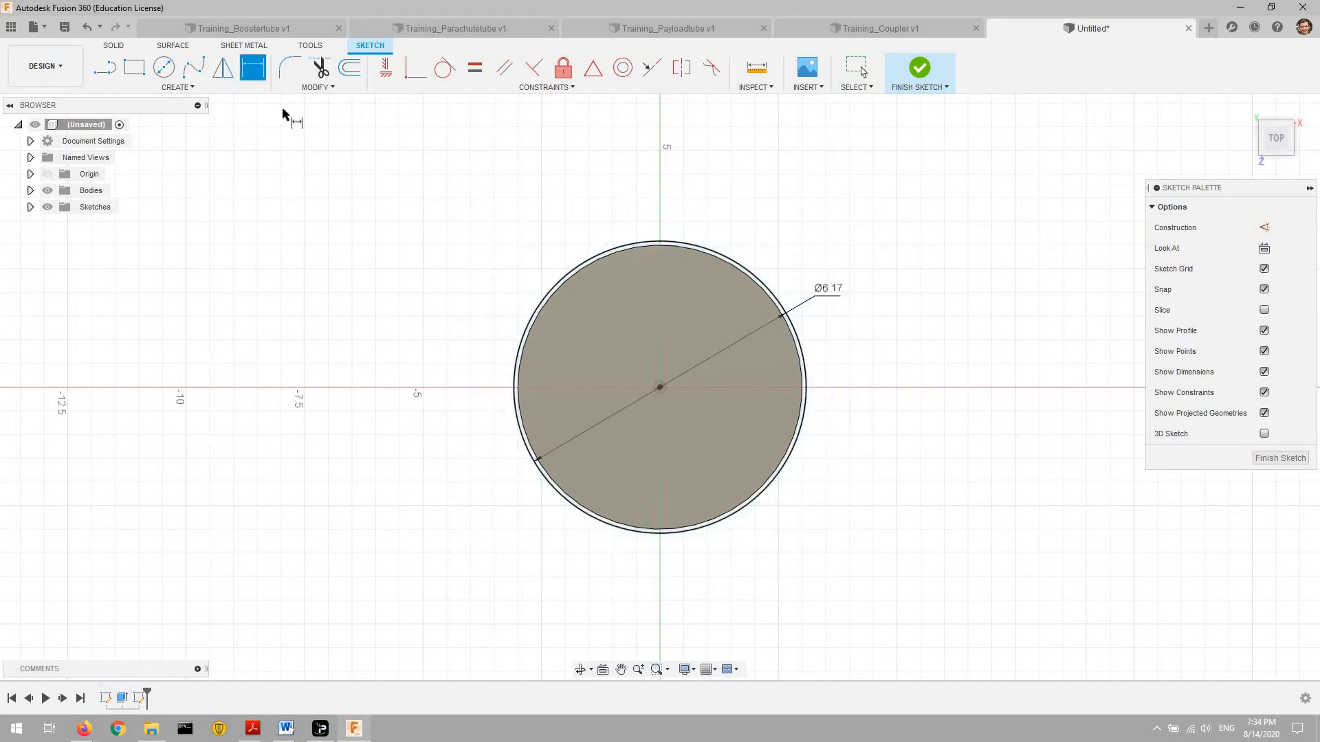
# - Extrude the 6.17 in circle symmetrically, 0.5 in to each side of the sketch plane
pyautogui.click(120, 46)
pyautogui.click(135, 66)
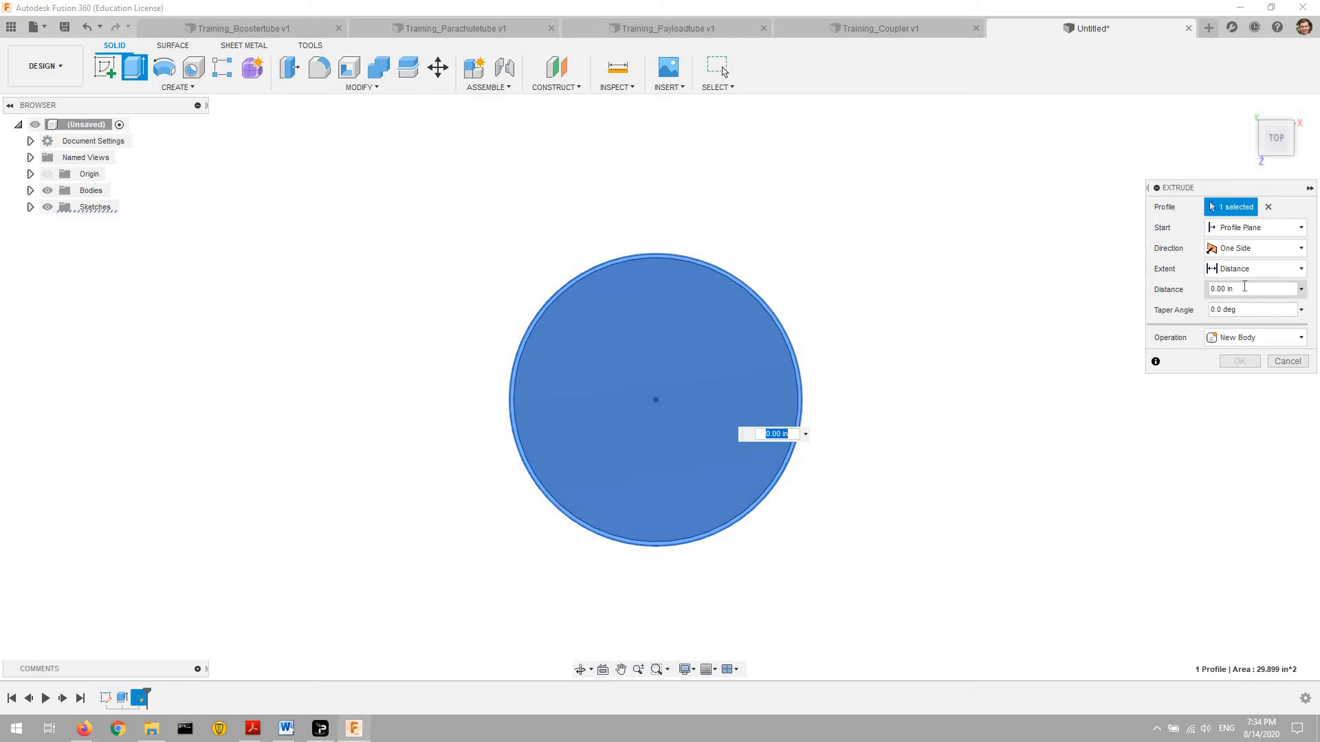
pyautogui.click(1248, 254)
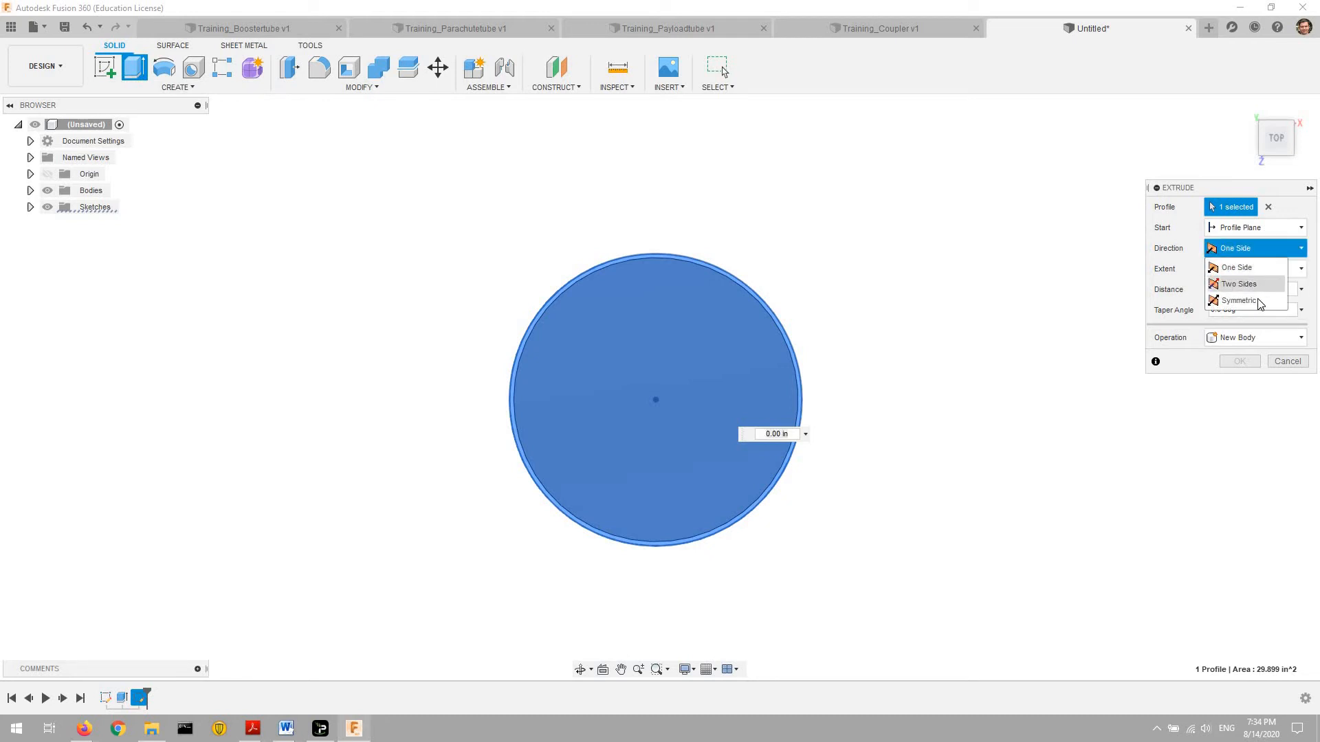
pyautogui.click(1241, 294)
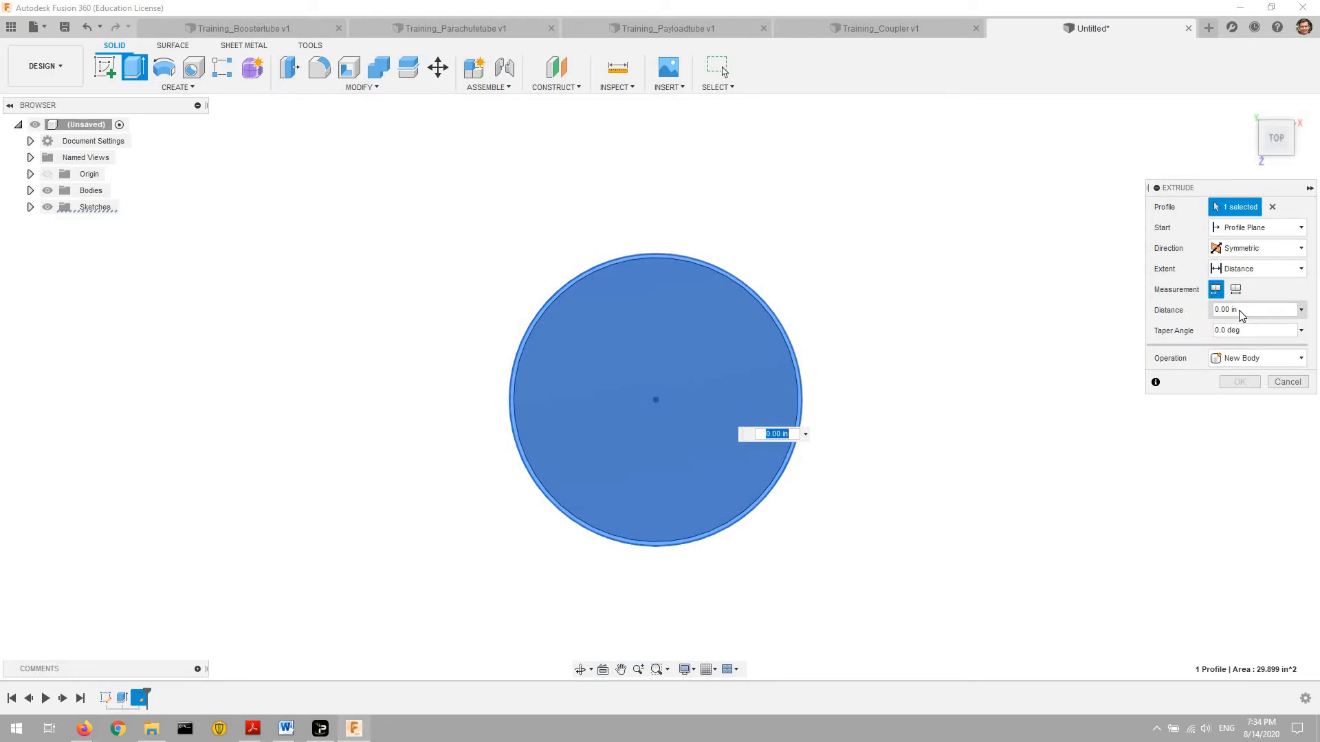
pyautogui.doubleClick(1221, 310)
pyautogui.press('Return')
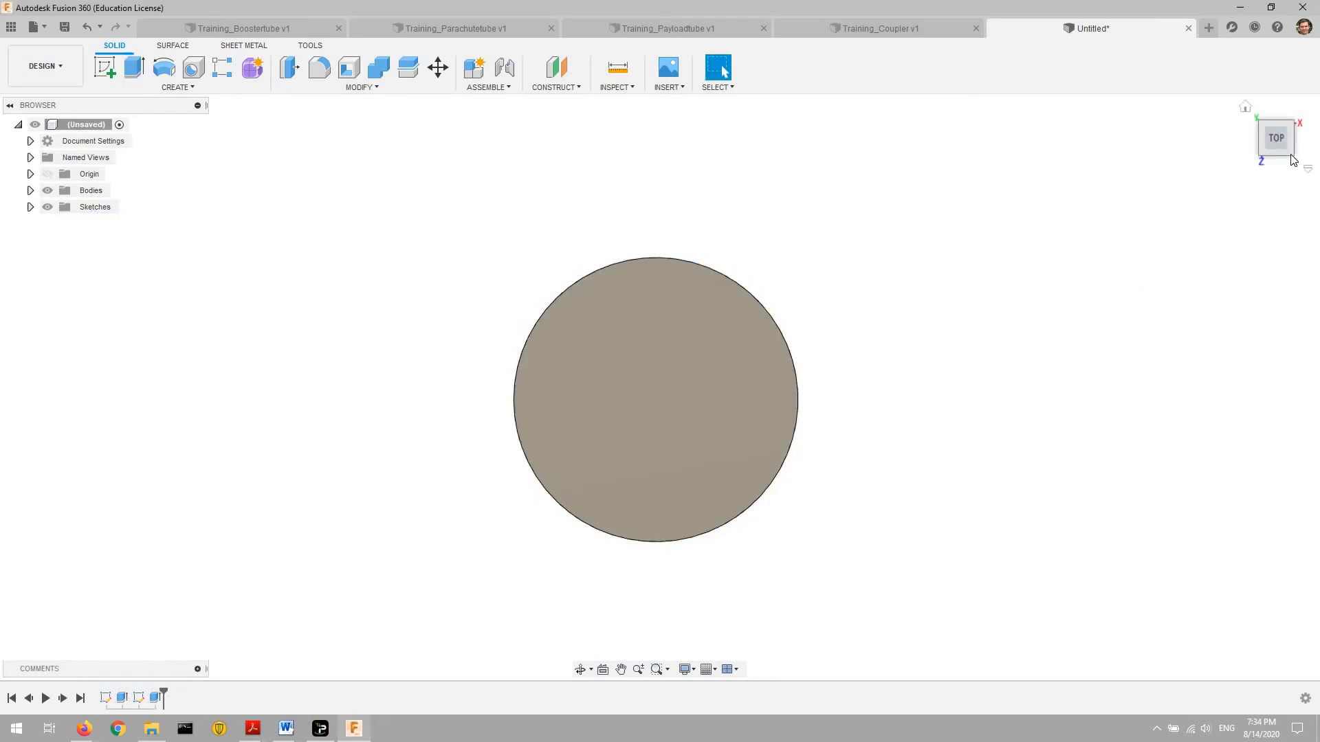
# - Edit the second extrusion around the cylinder's middle and change its operation to New Body
pyautogui.click(1292, 154)
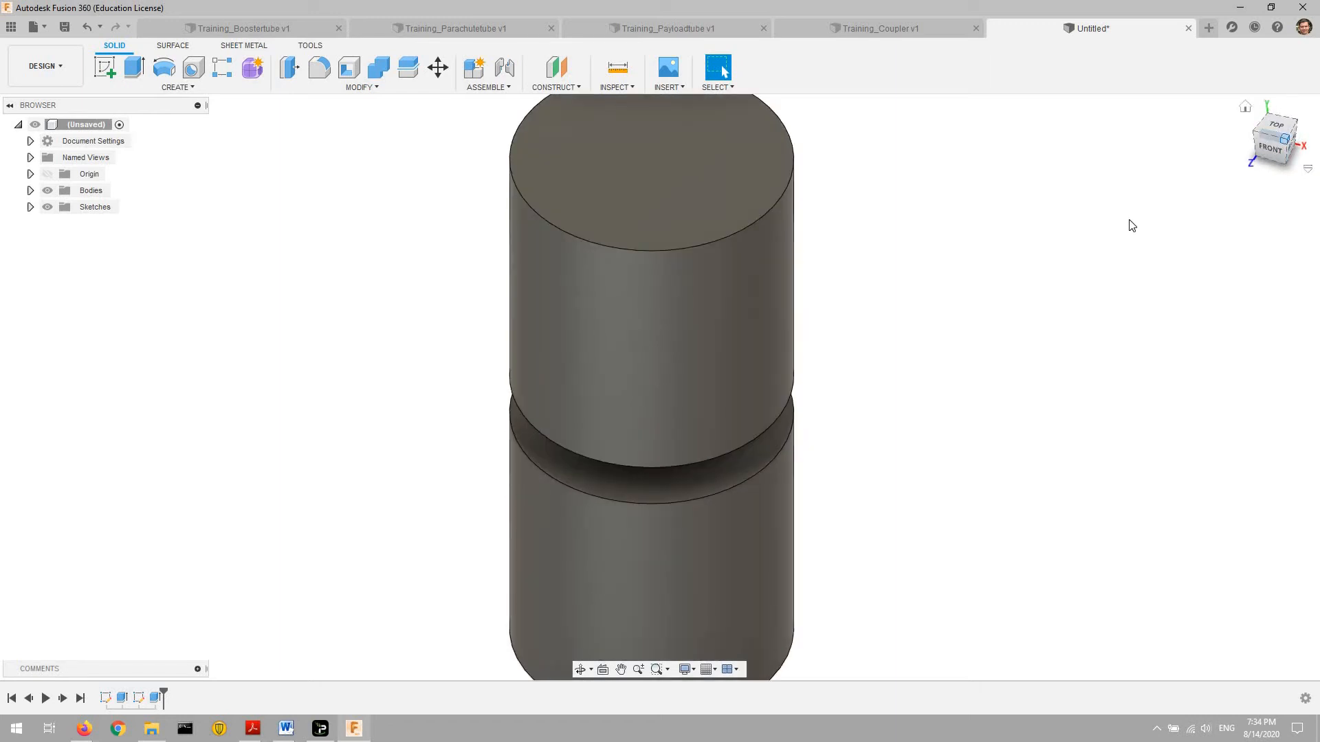
pyautogui.scroll(-2, 1059, 280)
pyautogui.moveTo(1059, 280); pyautogui.dragTo(950, 291, button='middle')
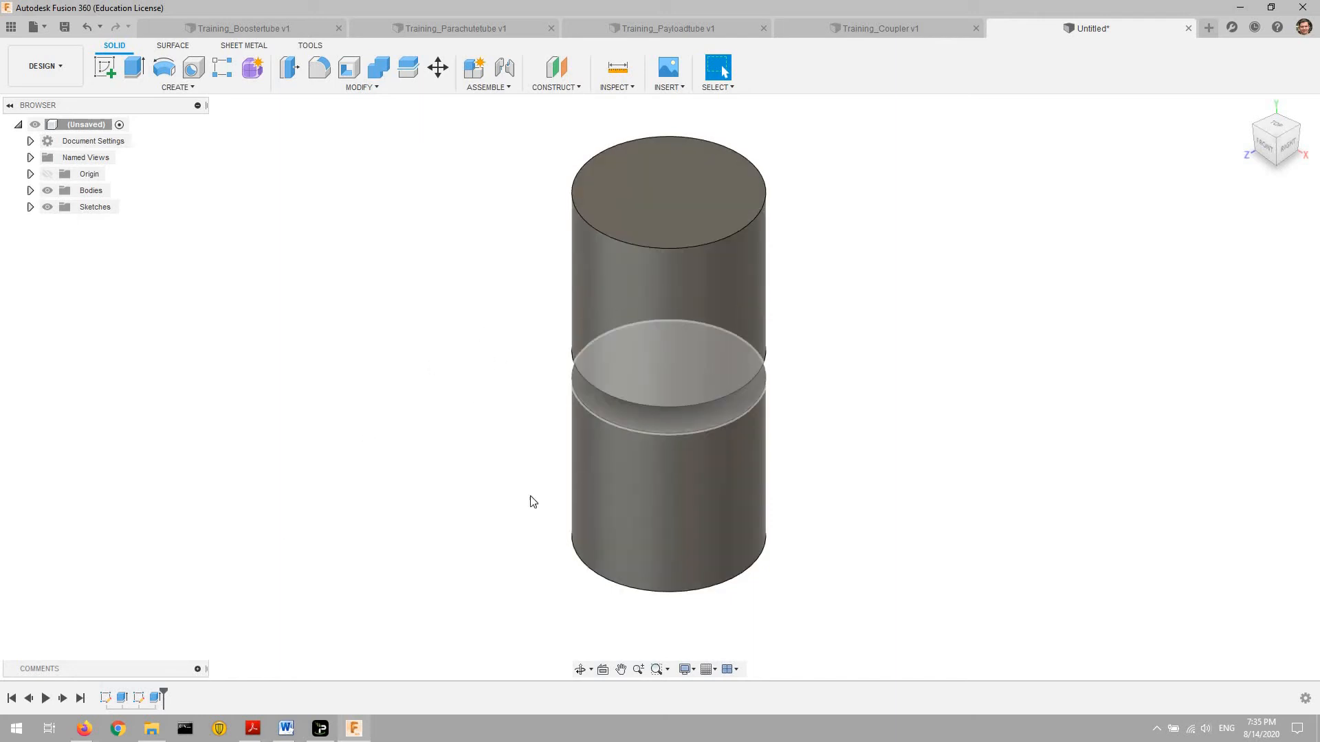
pyautogui.doubleClick(156, 699)
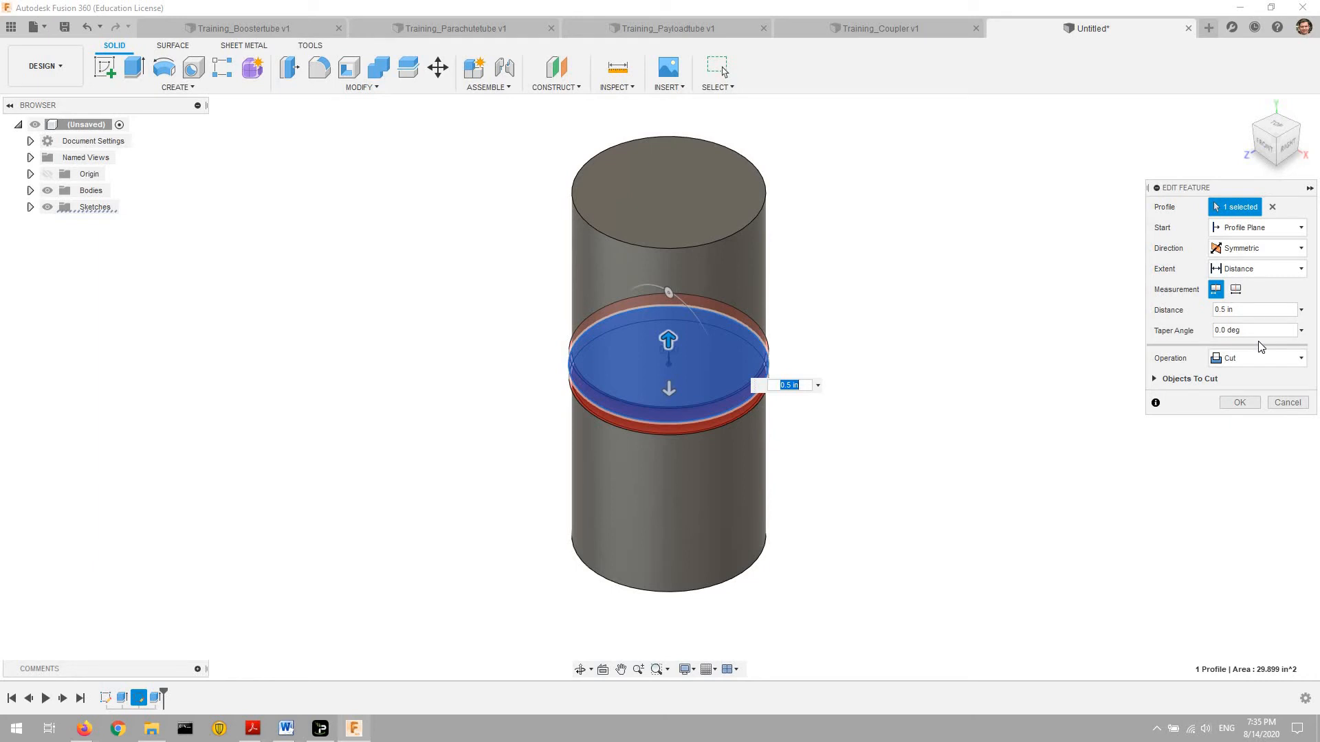
pyautogui.click(1261, 358)
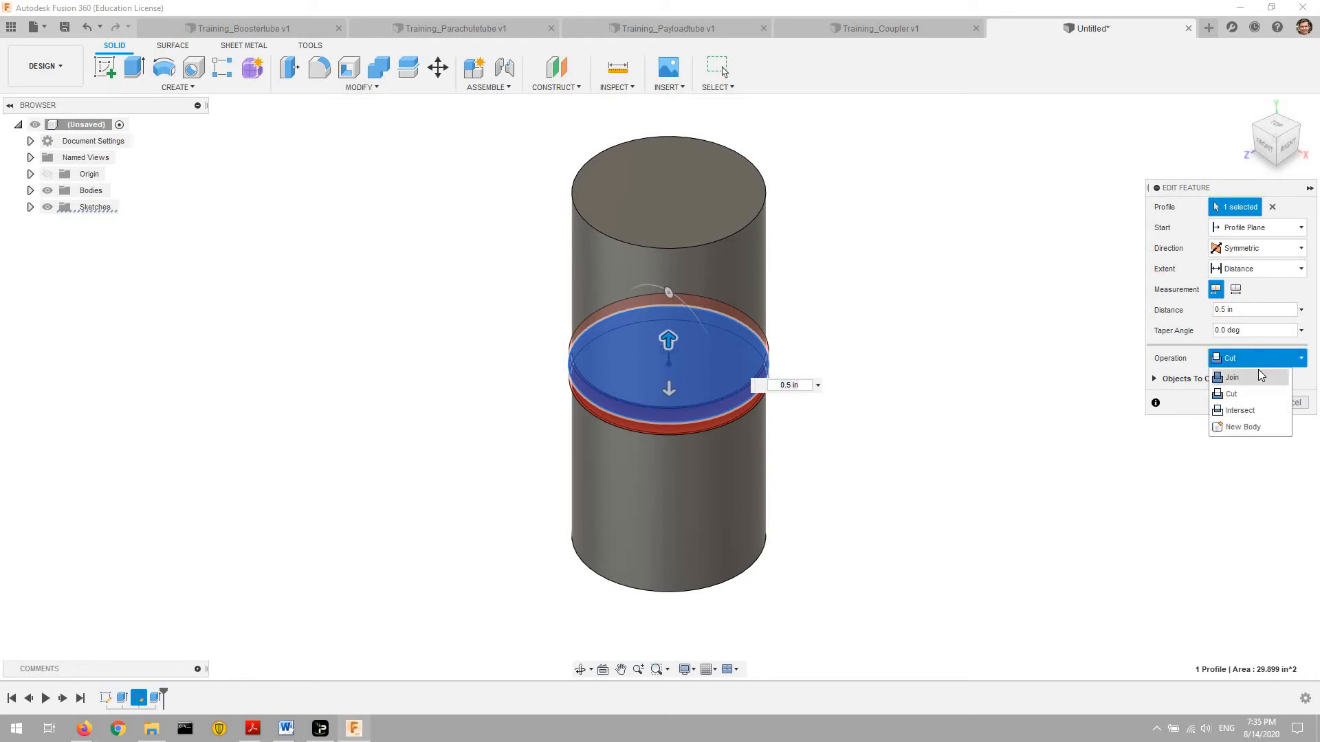
pyautogui.click(1257, 428)
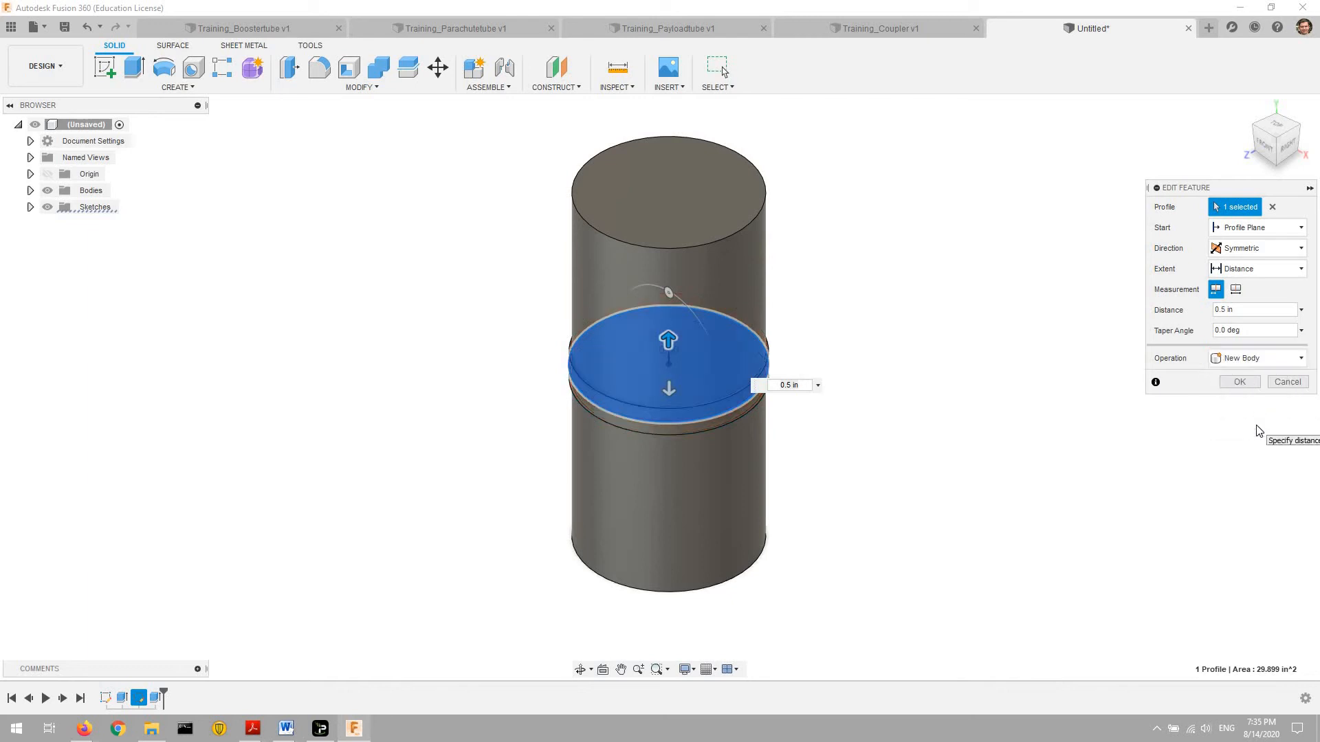
pyautogui.click(1242, 386)
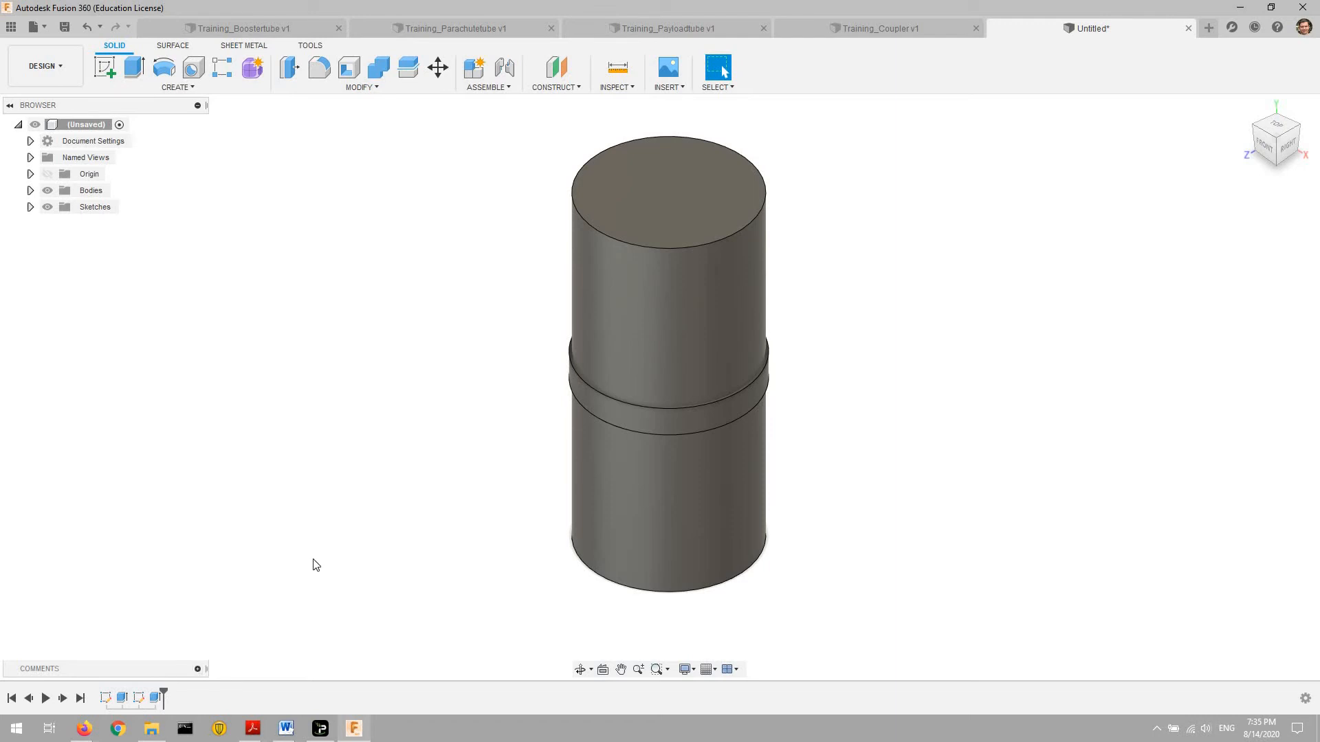
# - Save the banded cylinder design under the name Training_AVbay
pyautogui.hotkey('ctrl', 's')
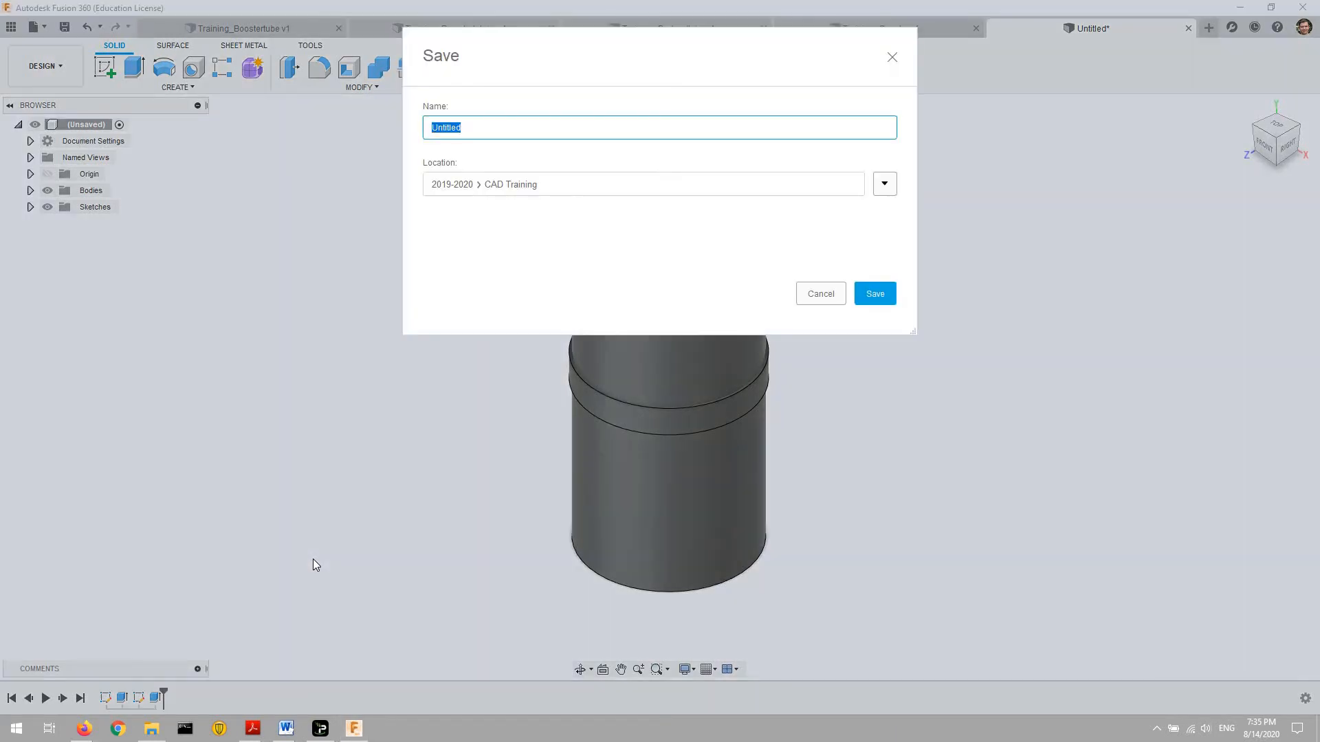
pyautogui.write('Training_AVbay')
pyautogui.click(865, 295)
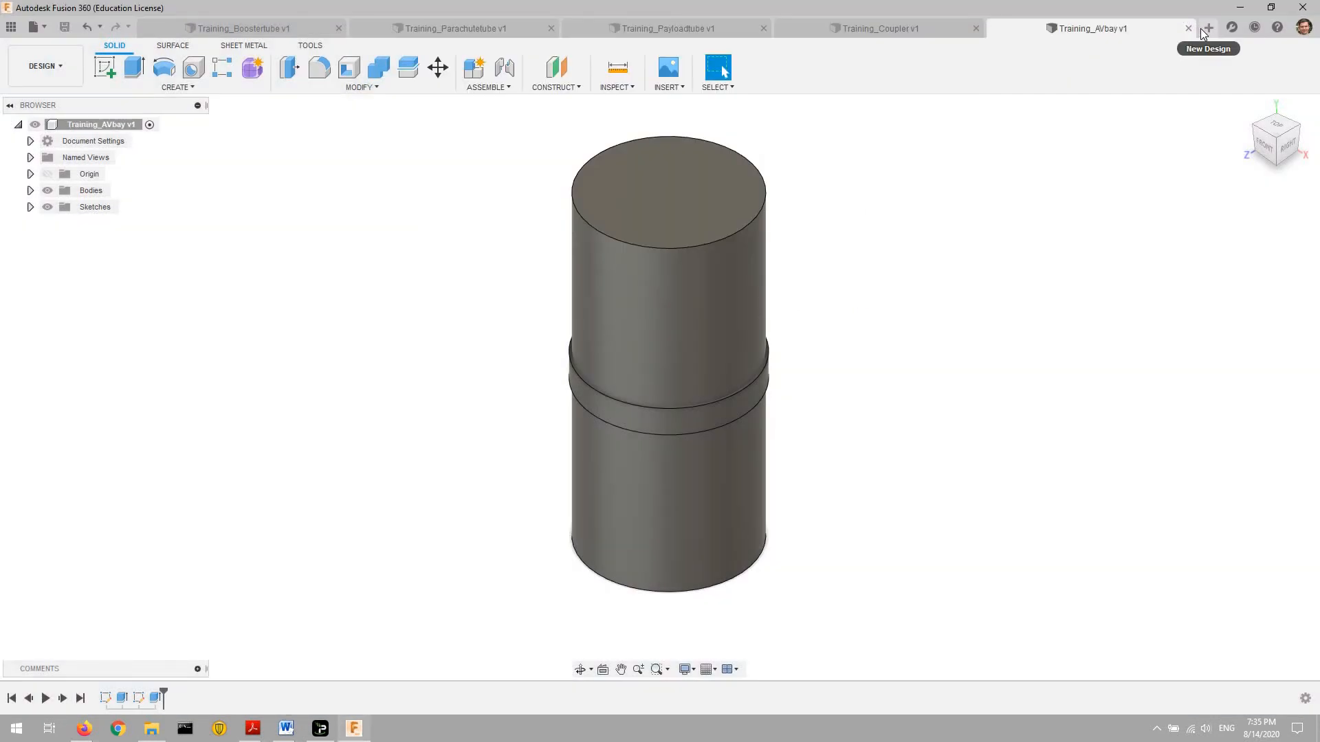
# - In a new design, sketch a two-point rectangle about 3.3 in tall on the front plane, extending up and left from the origin
pyautogui.click(1208, 29)
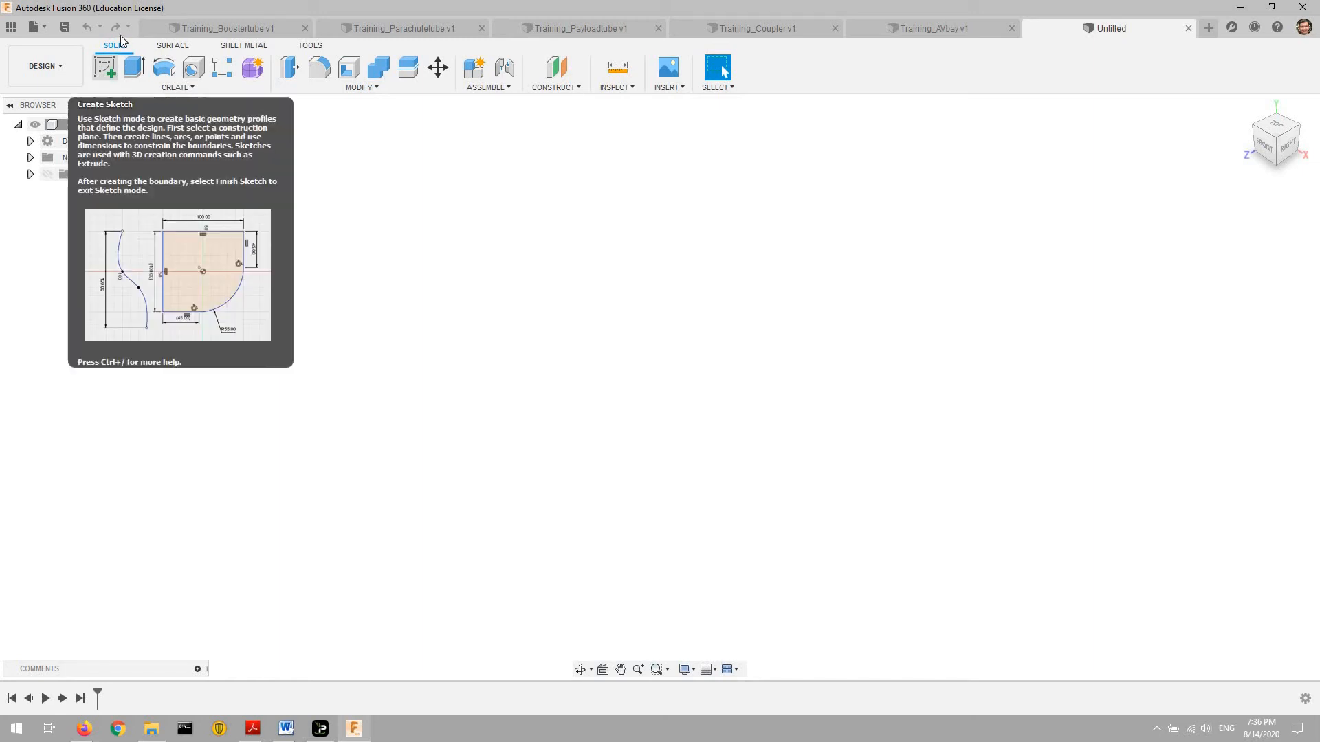
pyautogui.click(112, 76)
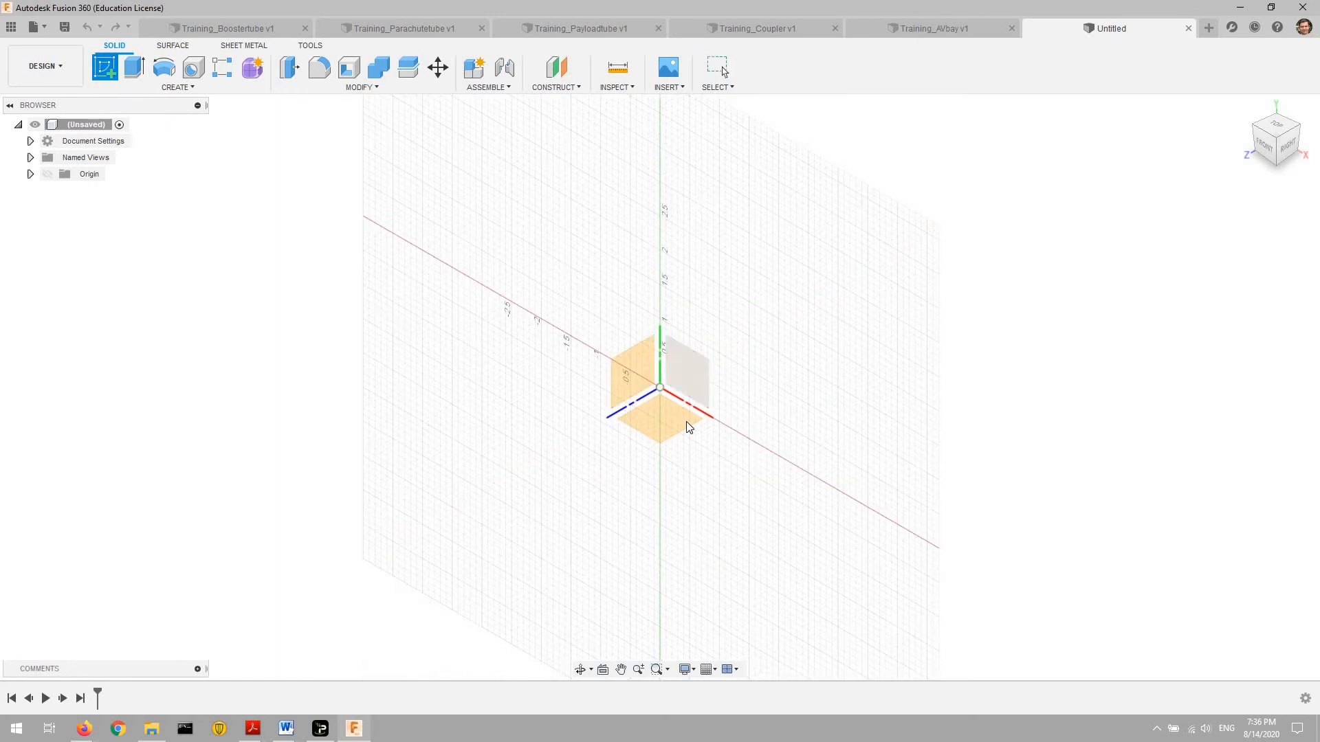
pyautogui.click(715, 392)
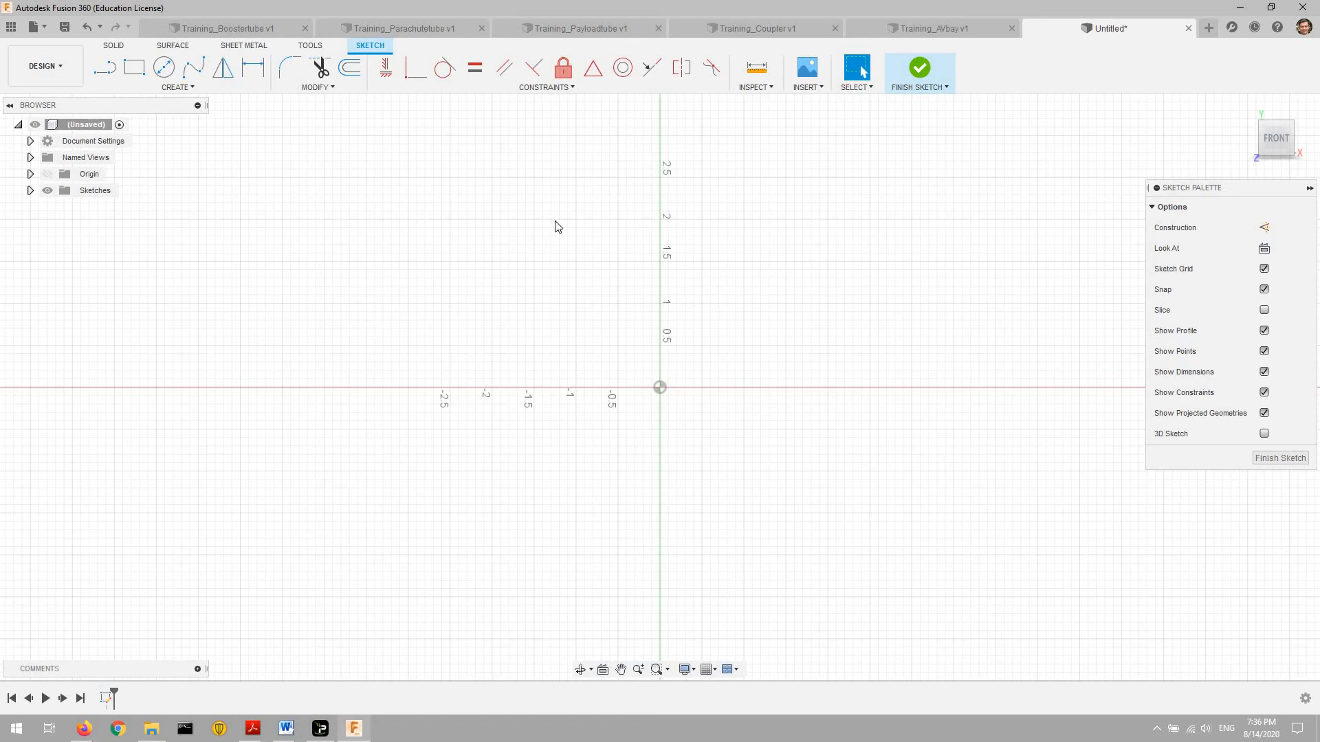
pyautogui.click(134, 68)
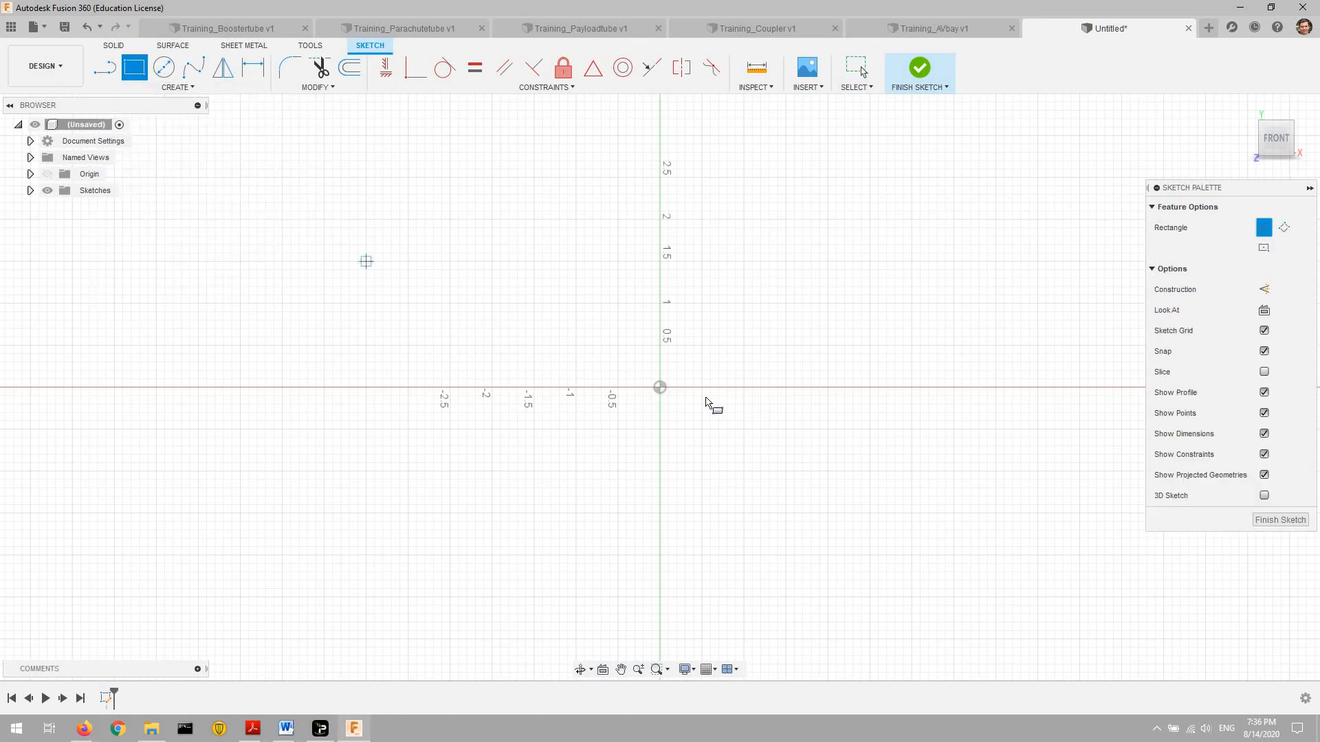
pyautogui.click(659, 386)
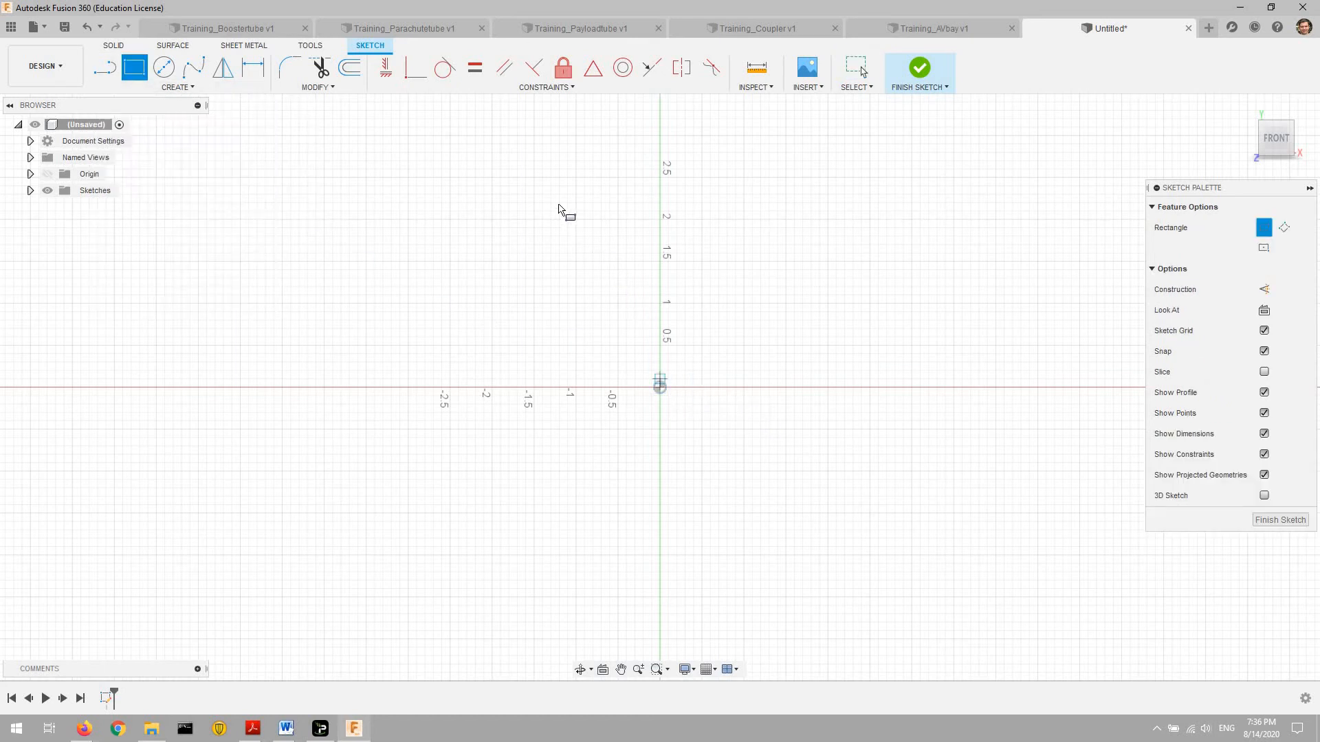
pyautogui.click(500, 110)
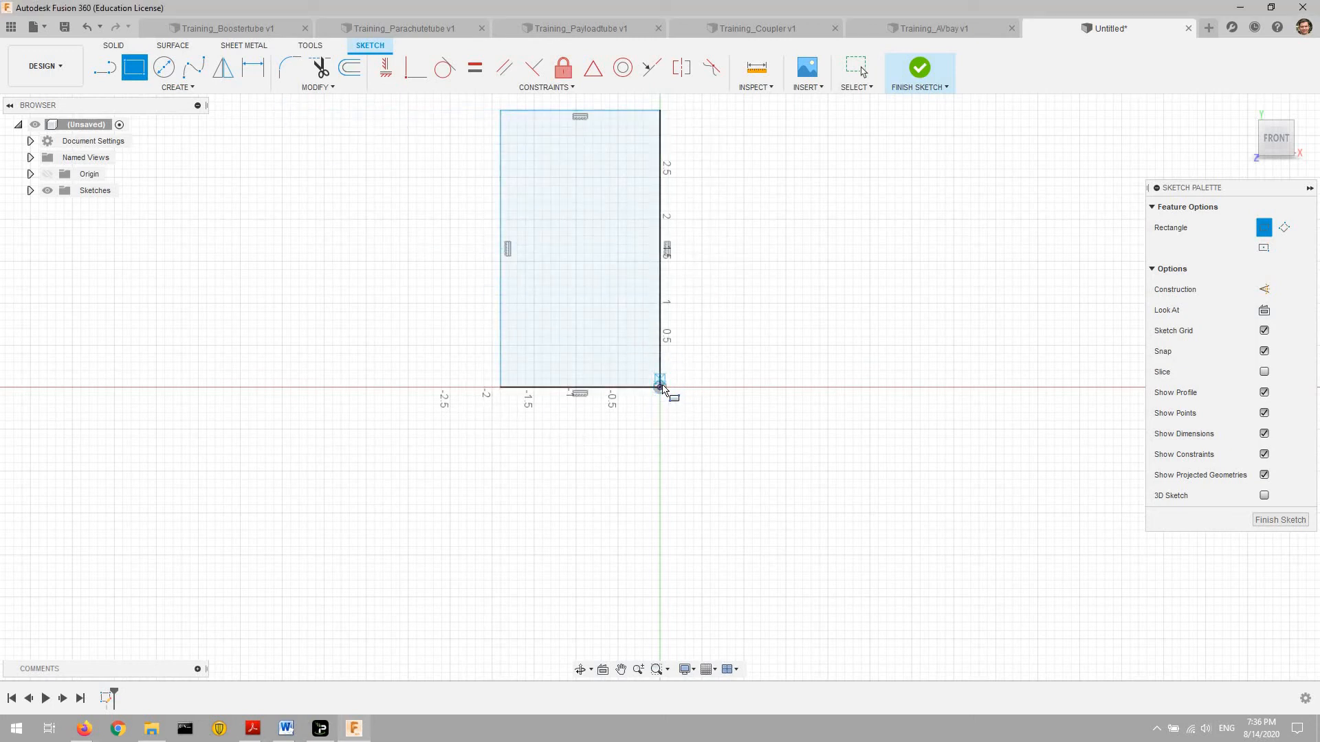
# - Trim away the rectangle's upper and outer vertical edges, keeping the two lines that meet at the origin
pyautogui.click(319, 67)
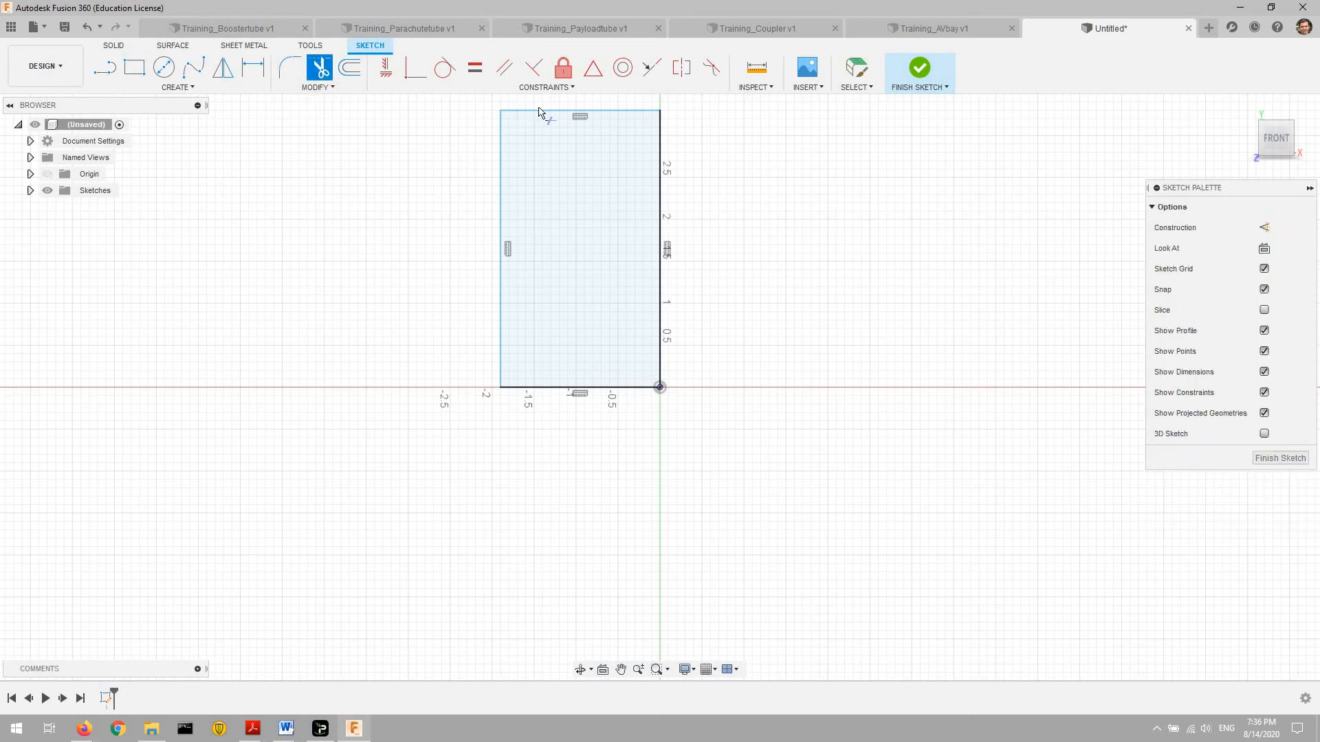
pyautogui.click(528, 127)
pyautogui.click(504, 141)
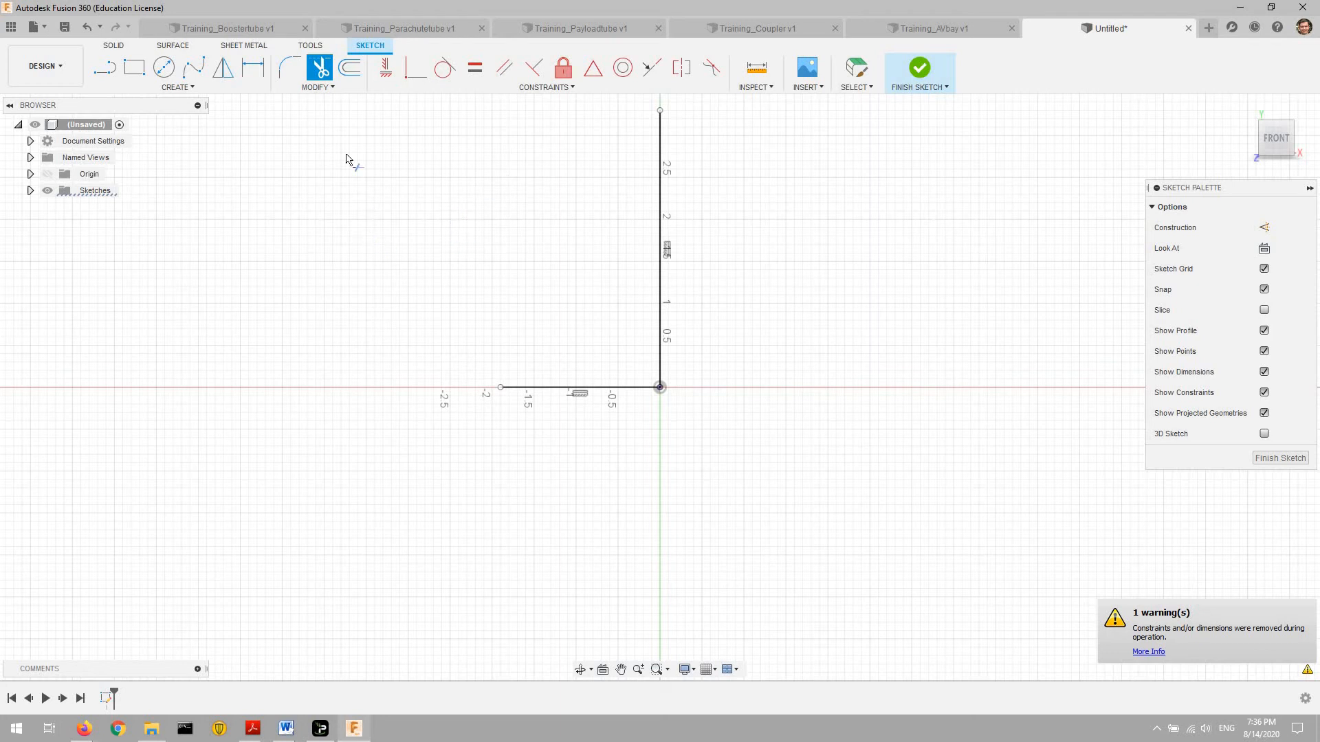
# - Draw a center point arc of about 5.9 in radius, centred on the horizontal axis, from the base line's outer end to near the vertical line
pyautogui.click(139, 85)
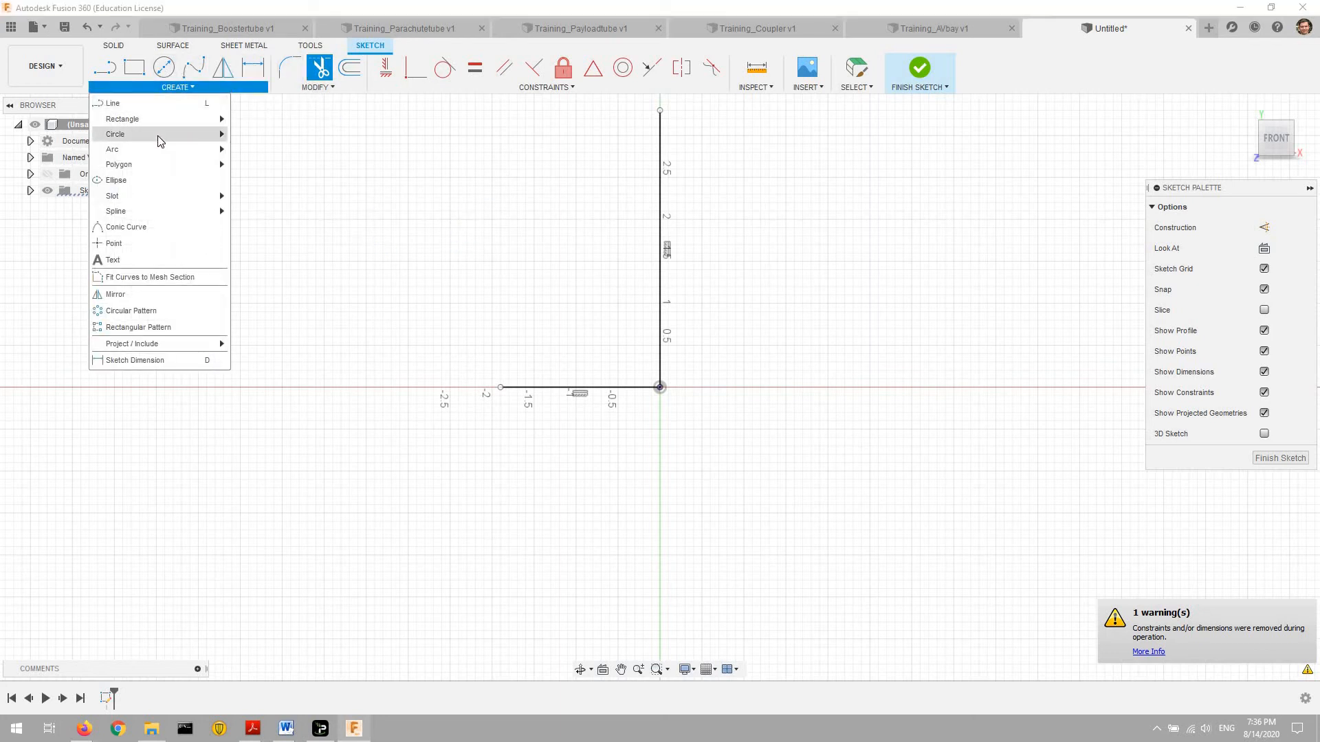
pyautogui.moveTo(158, 135)
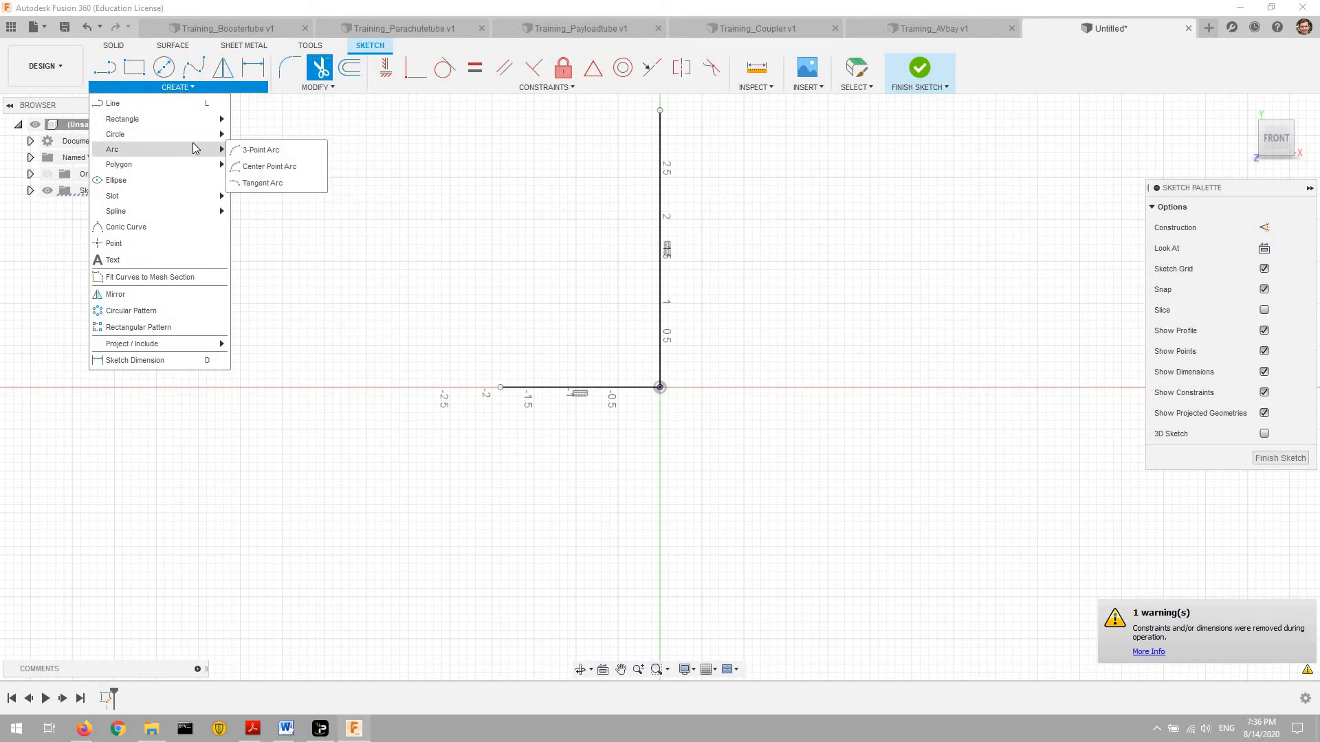
pyautogui.click(279, 167)
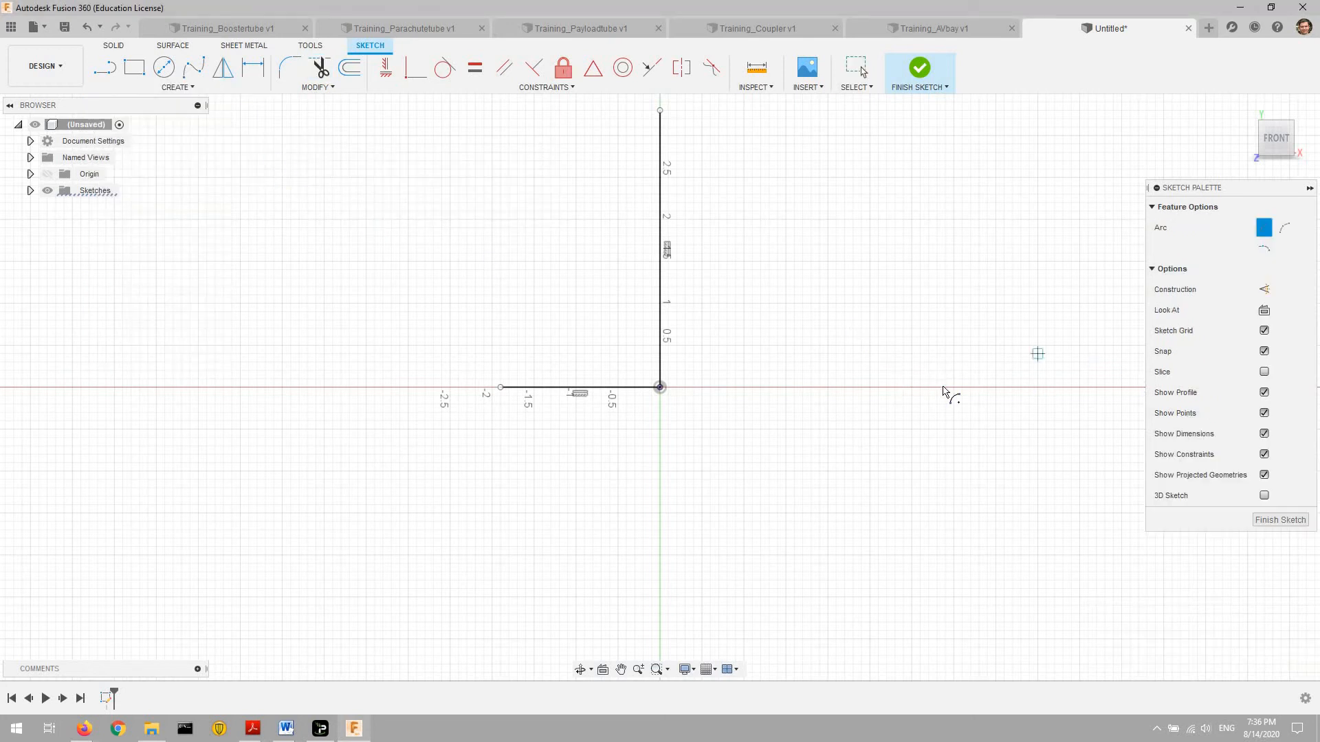
pyautogui.click(995, 387)
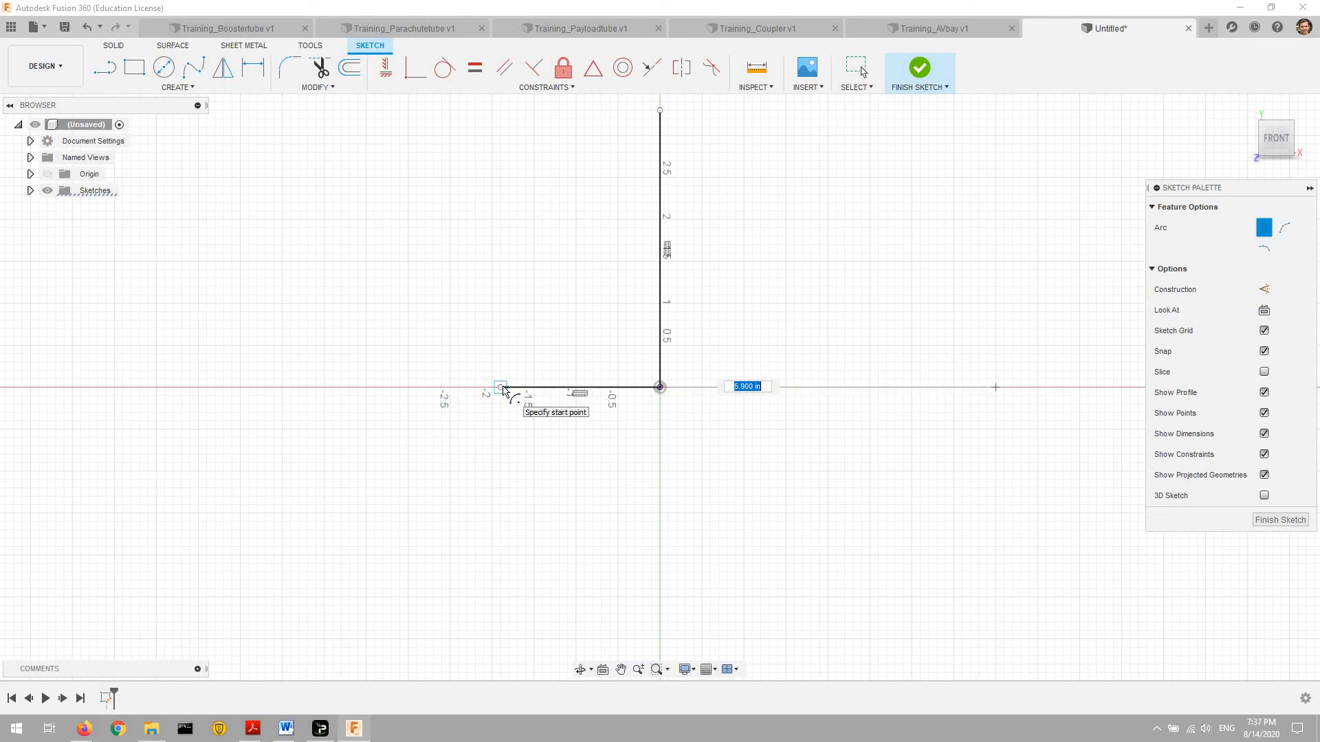
pyautogui.click(503, 390)
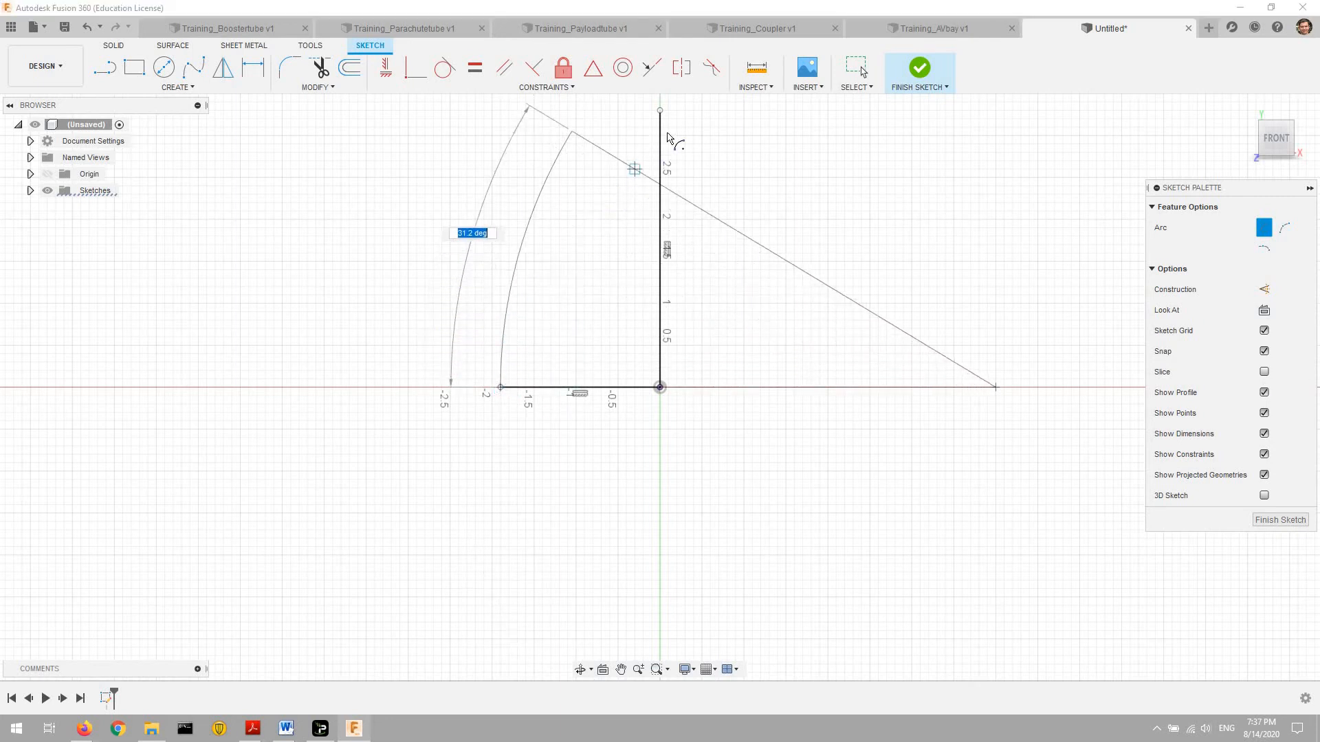
pyautogui.scroll(-2, 667, 138)
pyautogui.scroll(-2, 667, 138)
pyautogui.moveTo(667, 137); pyautogui.dragTo(636, 267, button='middle')
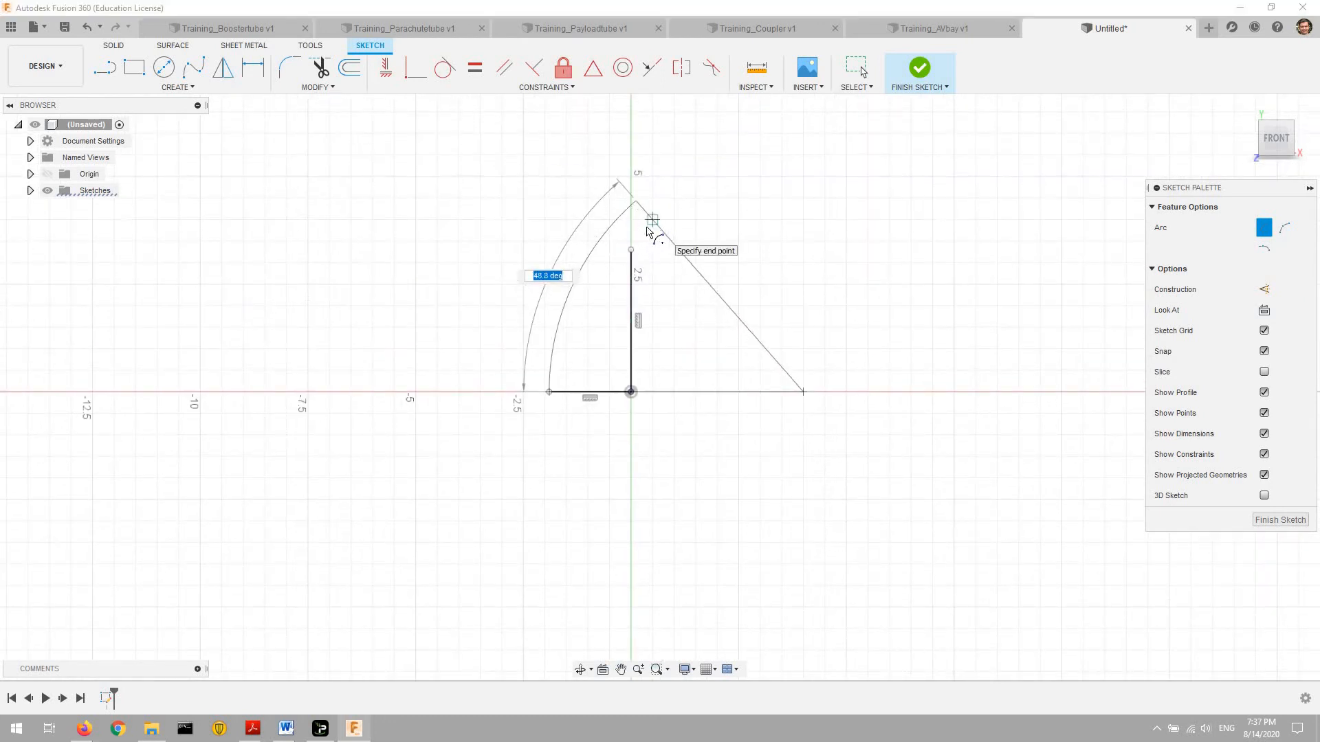
pyautogui.click(642, 233)
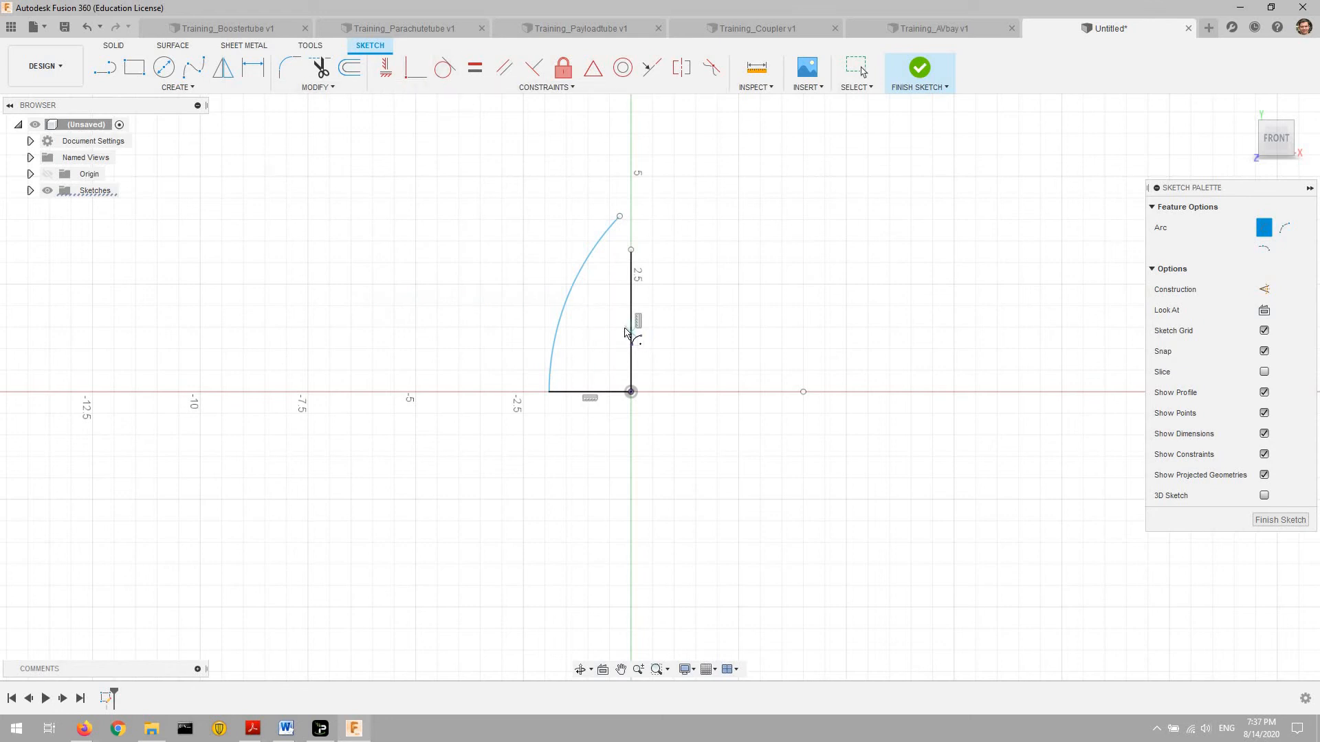
# - Apply a coincident constraint between the arc's upper endpoint and the top endpoint of the vertical line
pyautogui.click(406, 57)
pyautogui.scroll(2, 495, 159)
pyautogui.scroll(3, 496, 155)
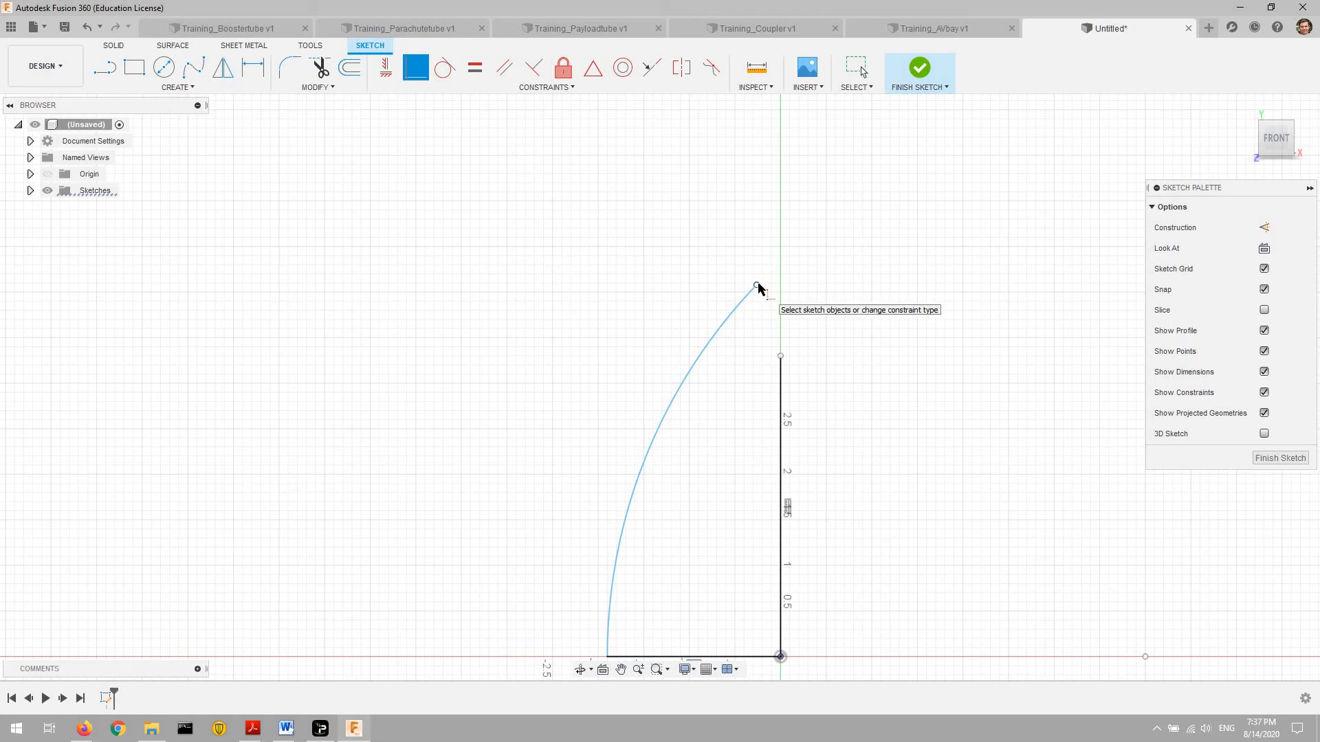
pyautogui.click(757, 285)
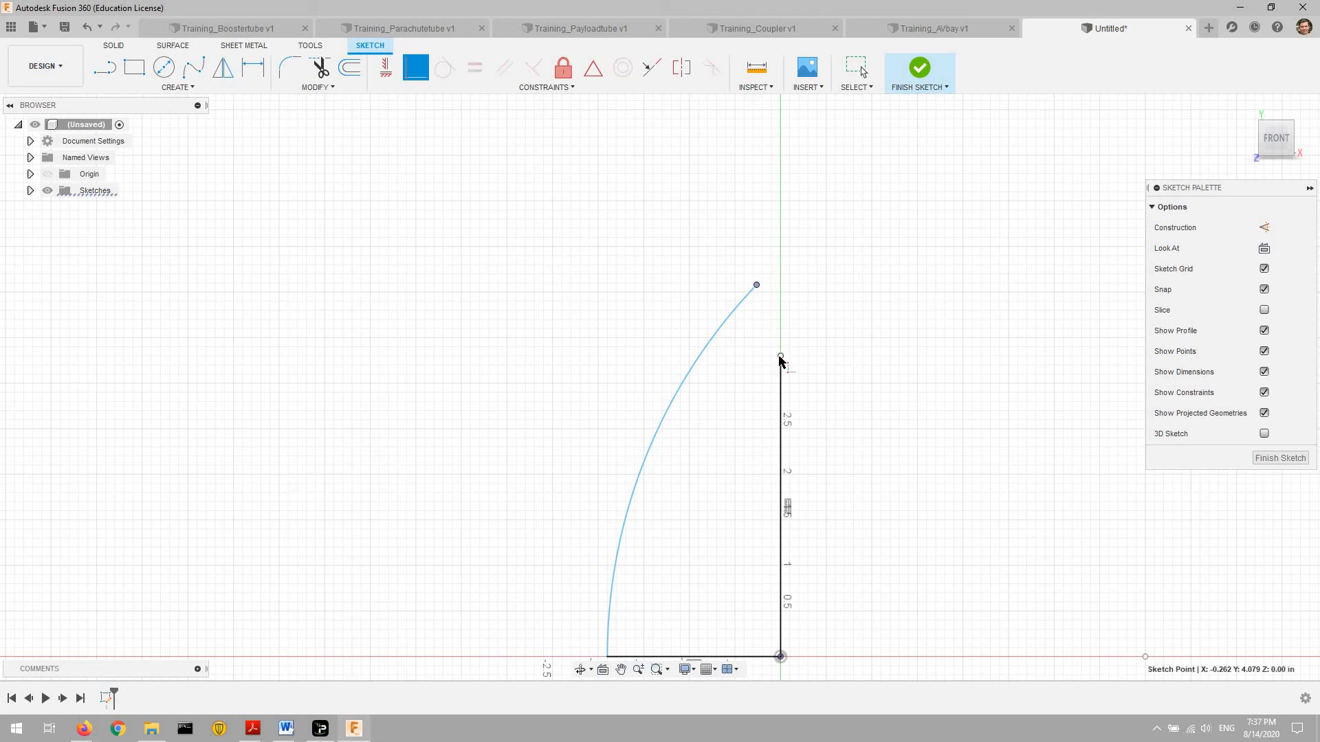
pyautogui.click(781, 357)
# - Constrain the arc's center point to be coincident with the horizontal base line
pyautogui.scroll(-2, 816, 489)
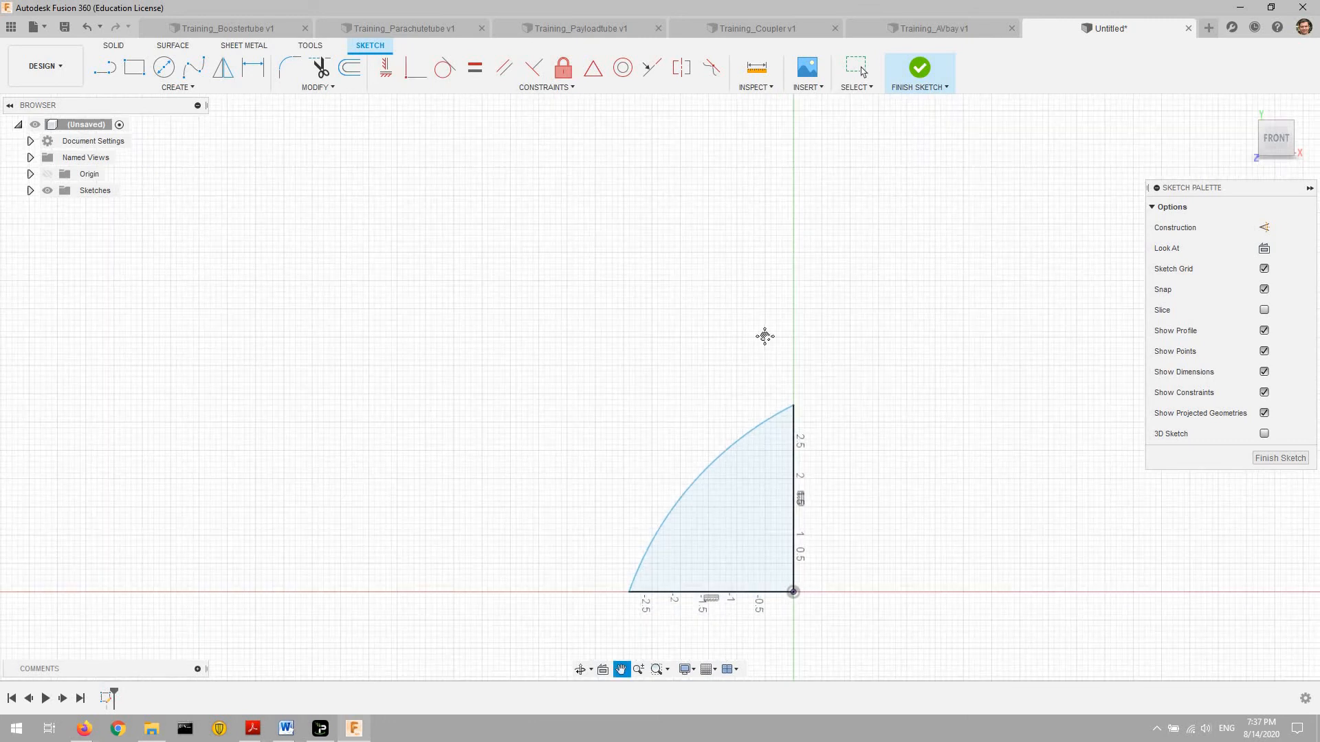
pyautogui.moveTo(765, 336); pyautogui.dragTo(613, 189, button='middle')
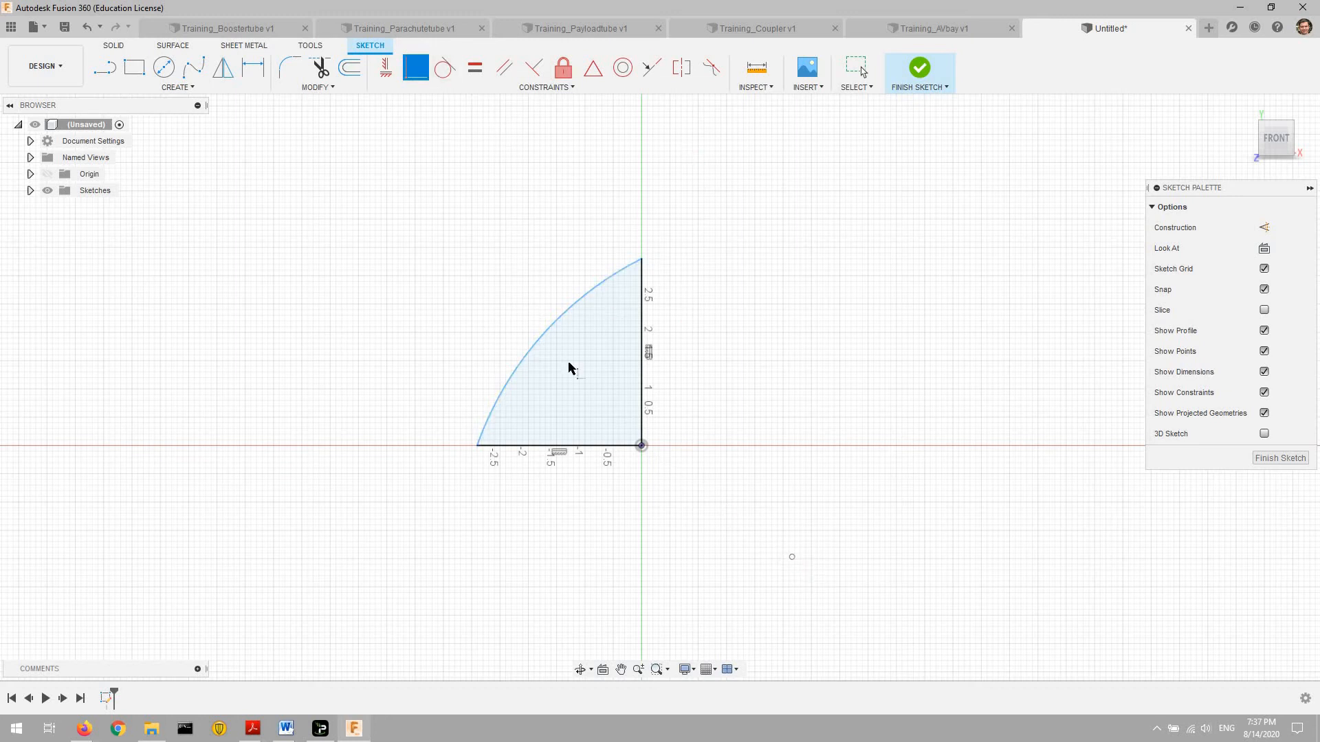
pyautogui.click(792, 558)
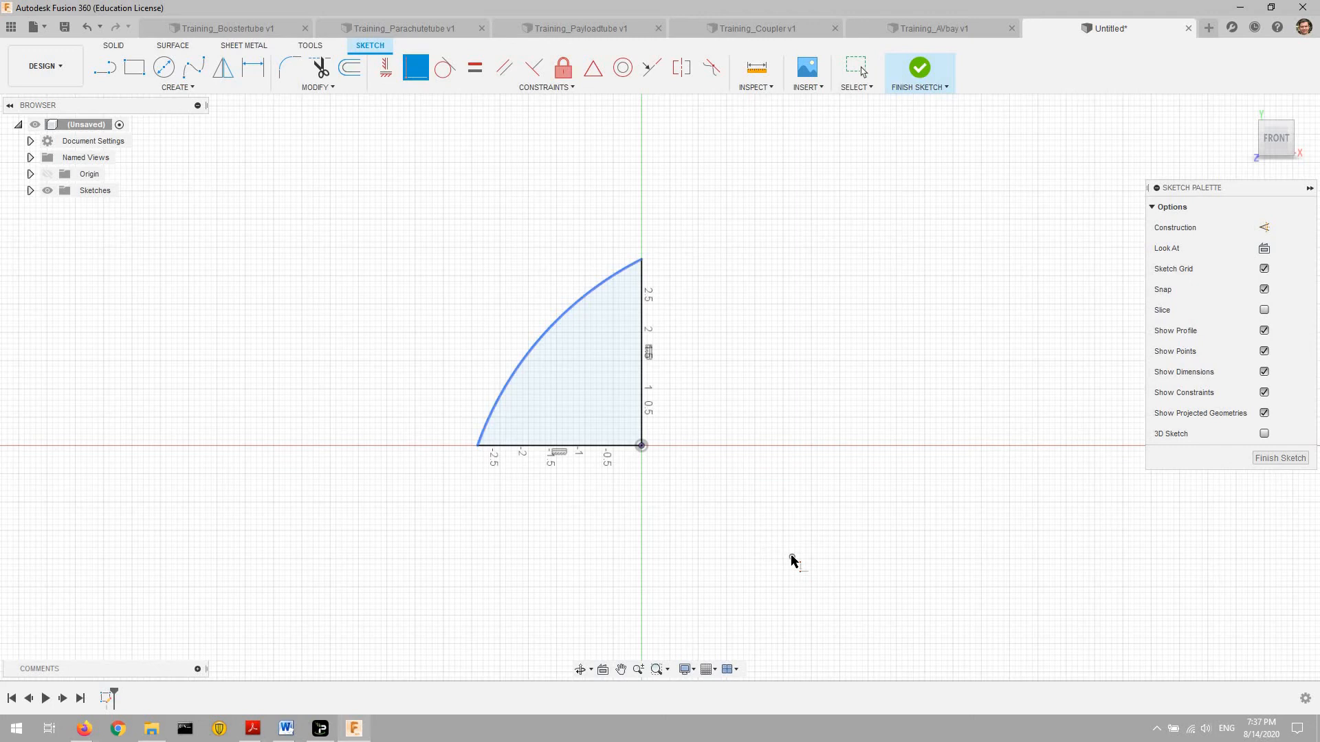
pyautogui.click(588, 447)
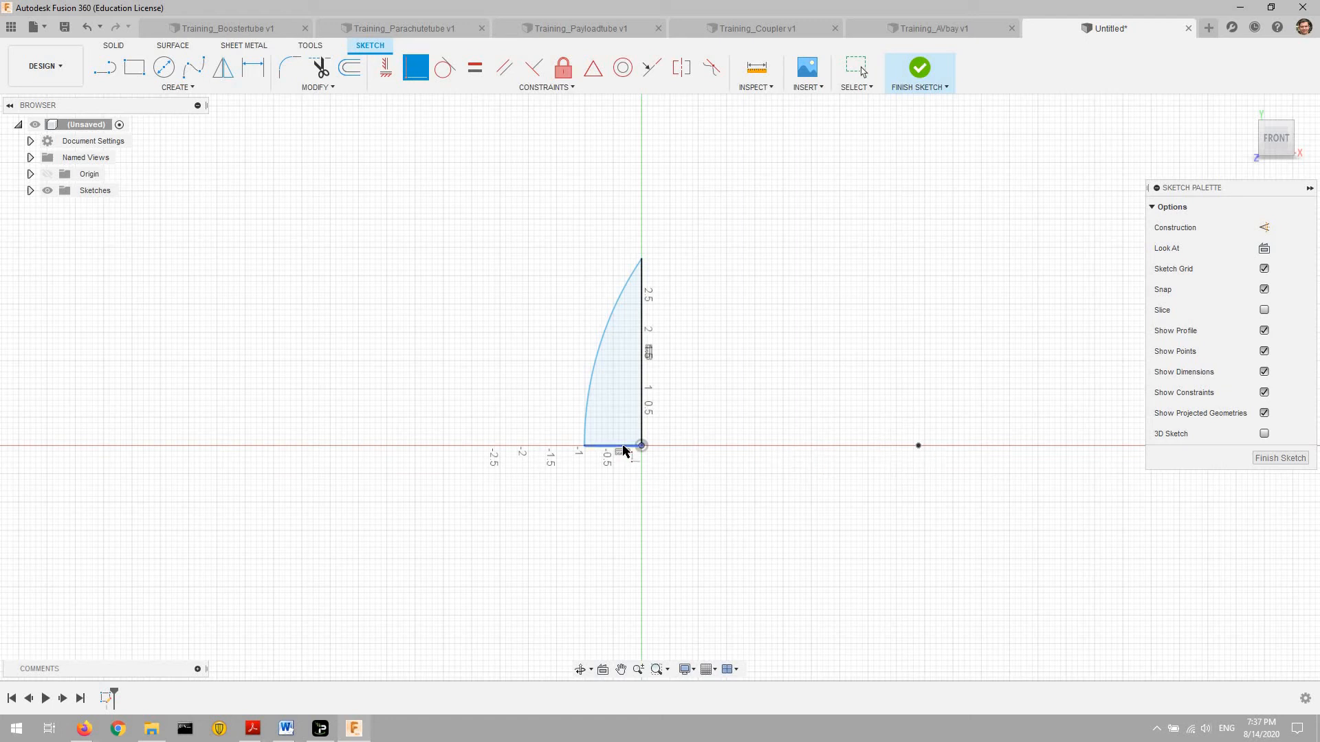
# - Dimension the horizontal base line of the profile to 3.085 in
pyautogui.scroll(2, 624, 451)
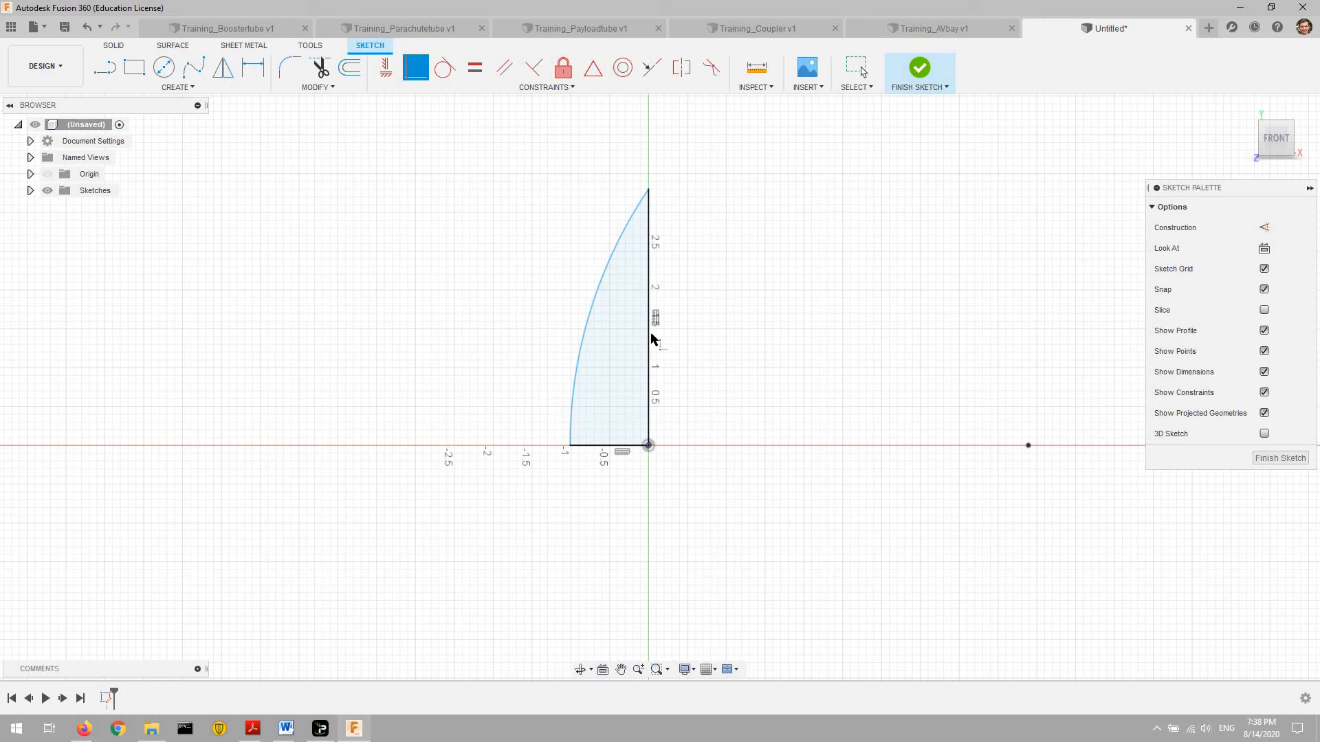
pyautogui.click(636, 446)
pyautogui.click(253, 68)
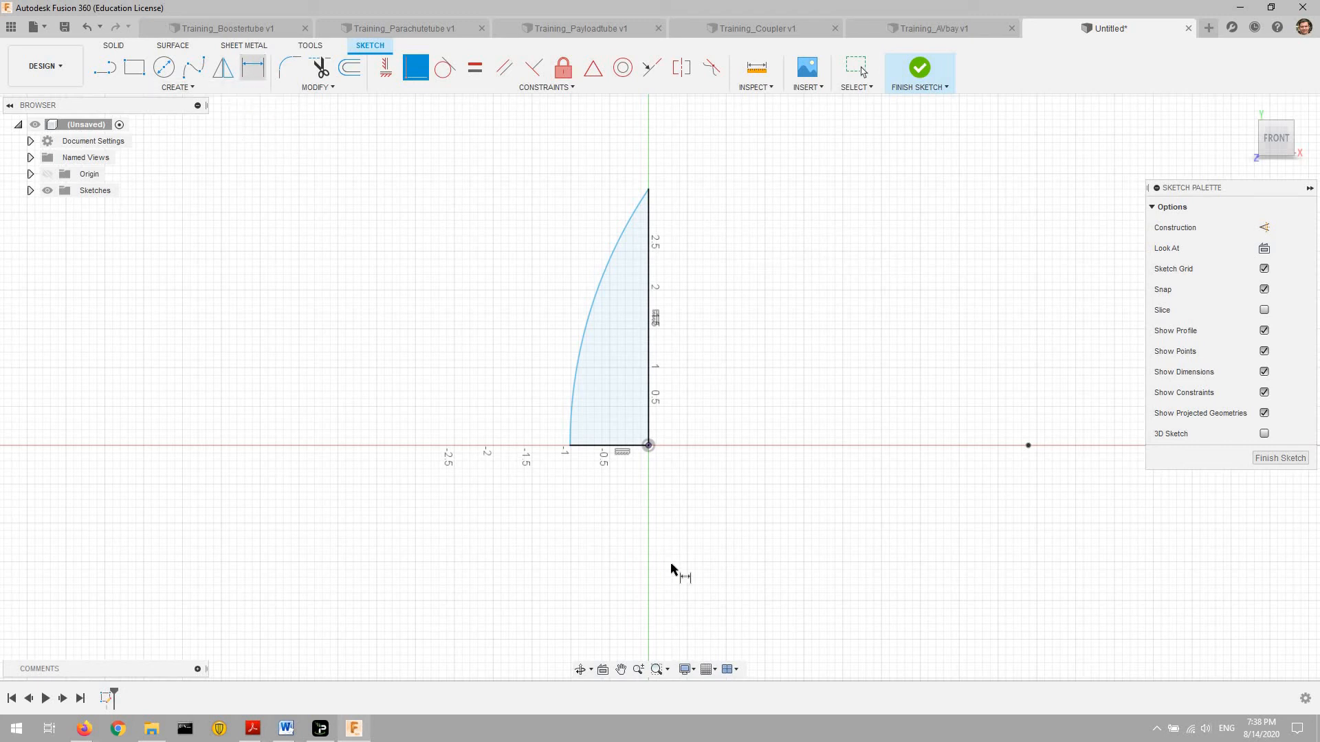
pyautogui.click(627, 466)
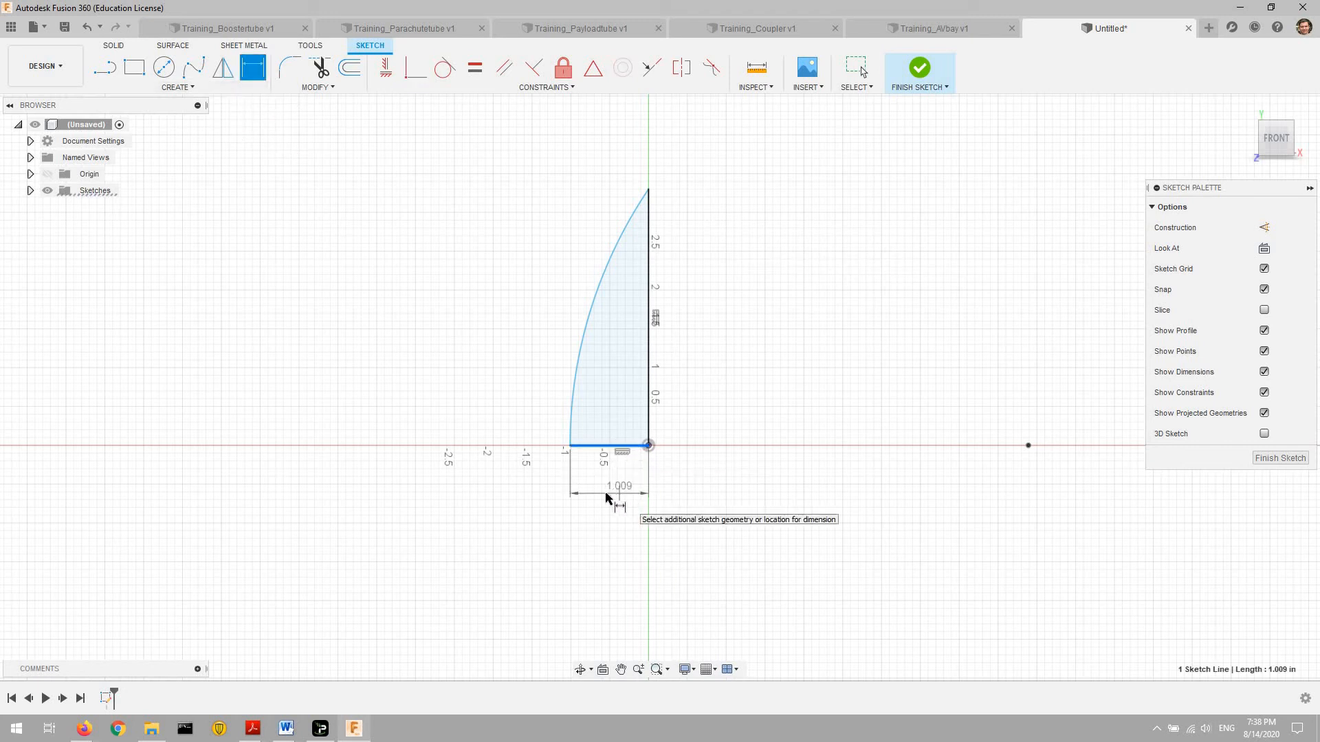
pyautogui.click(513, 496)
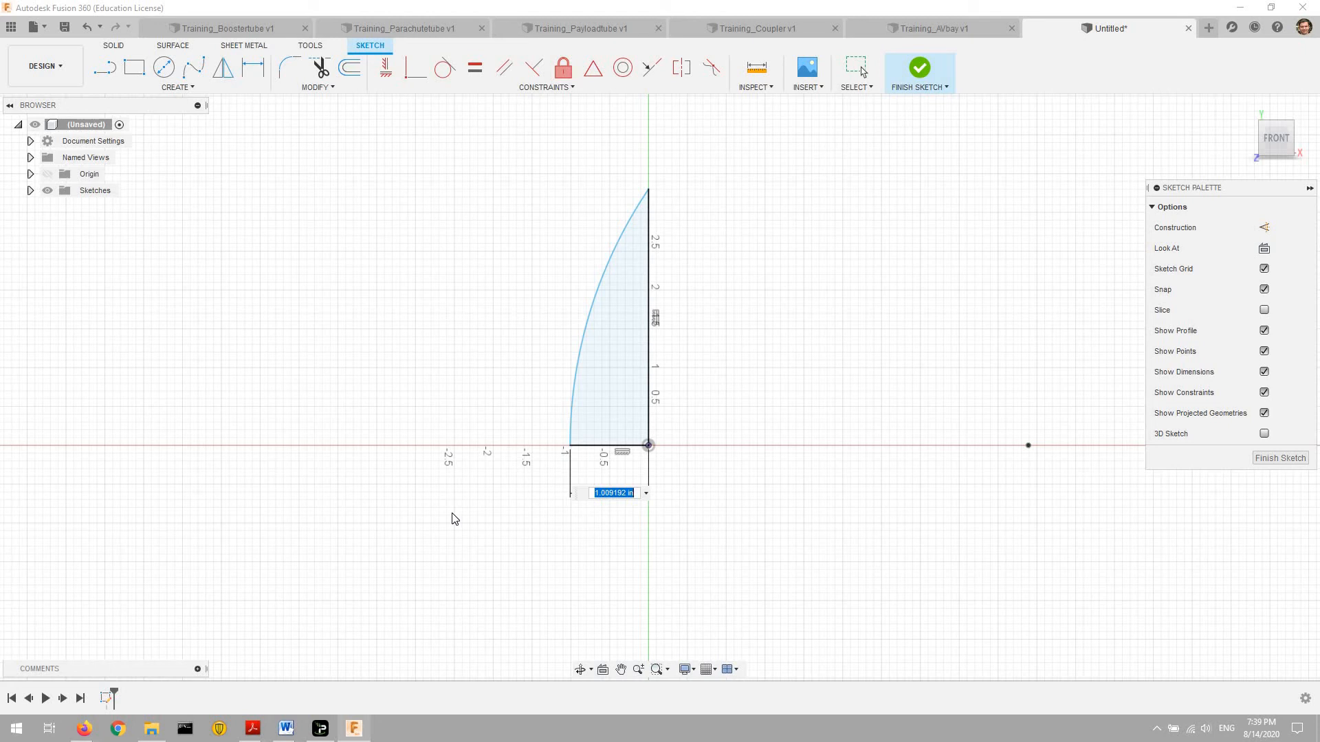
pyautogui.write('3.085')
pyautogui.press('Return')
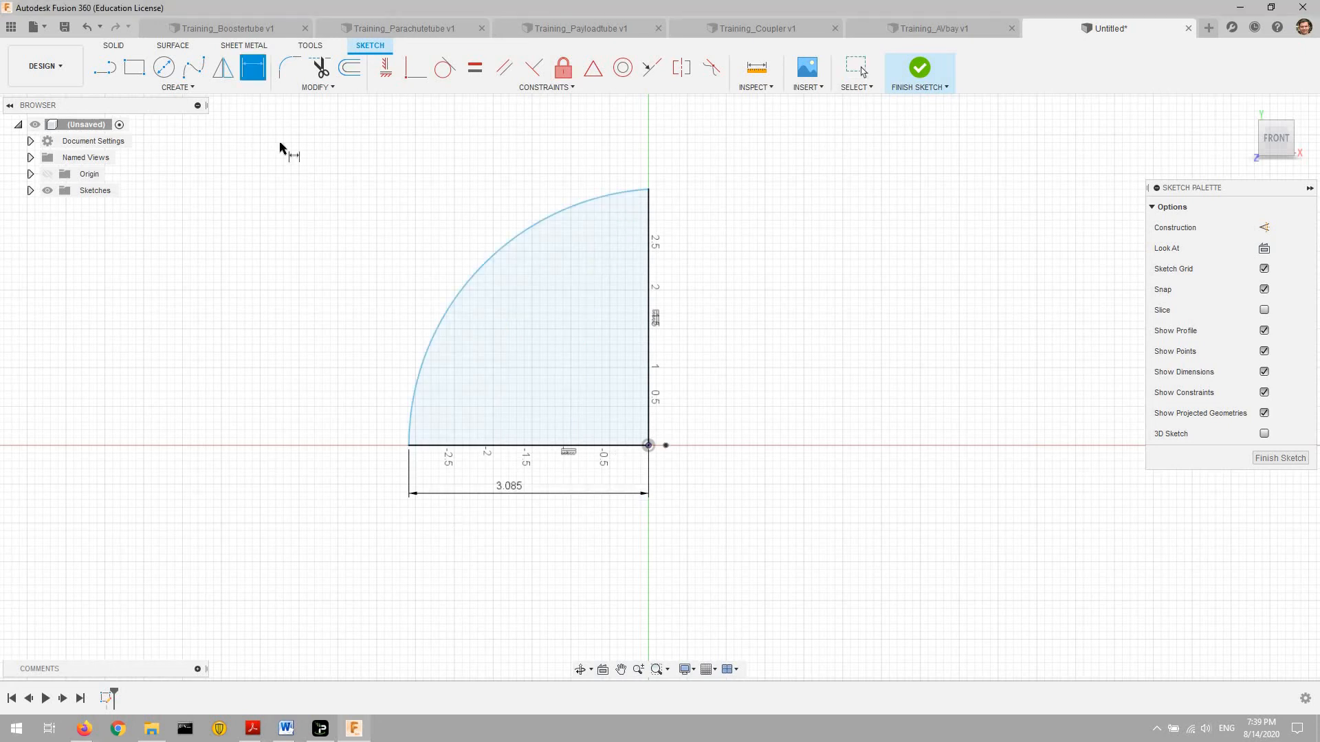
# - Dimension the vertical line of the profile to 18 in
pyautogui.click(661, 308)
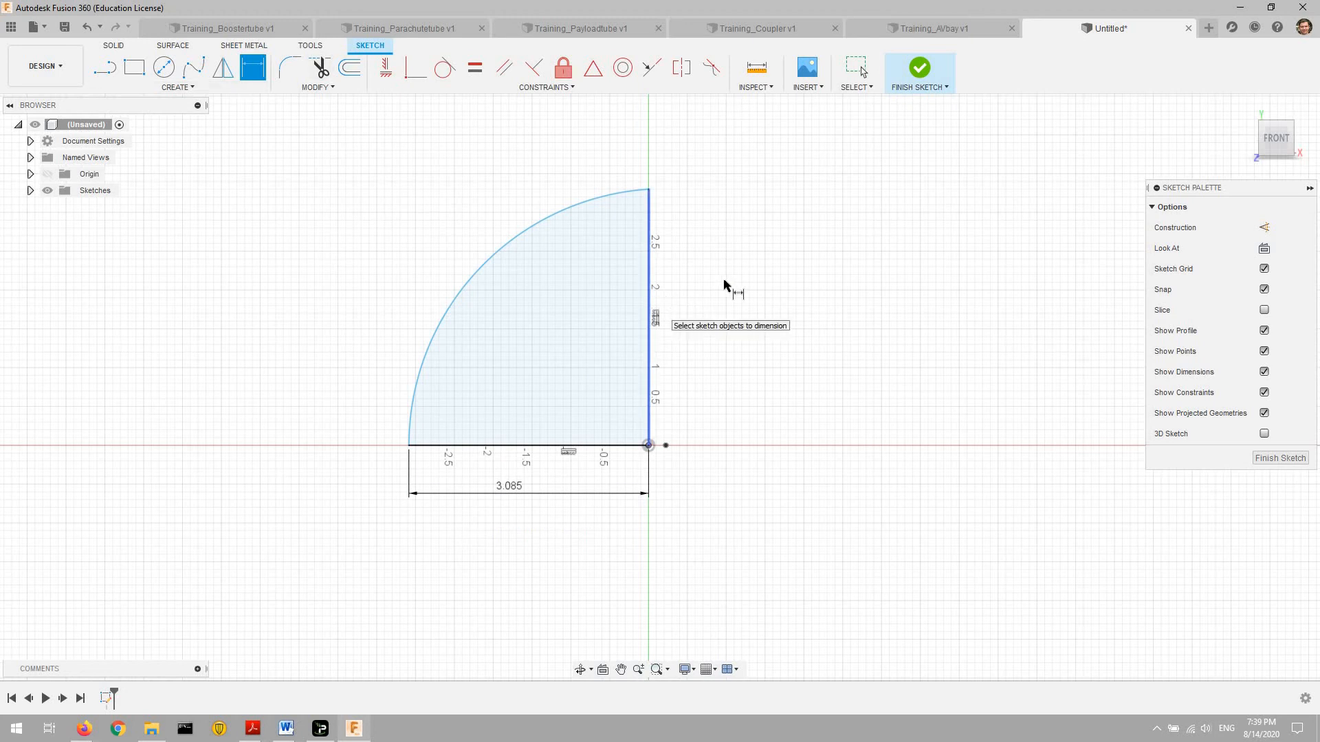
pyautogui.click(727, 284)
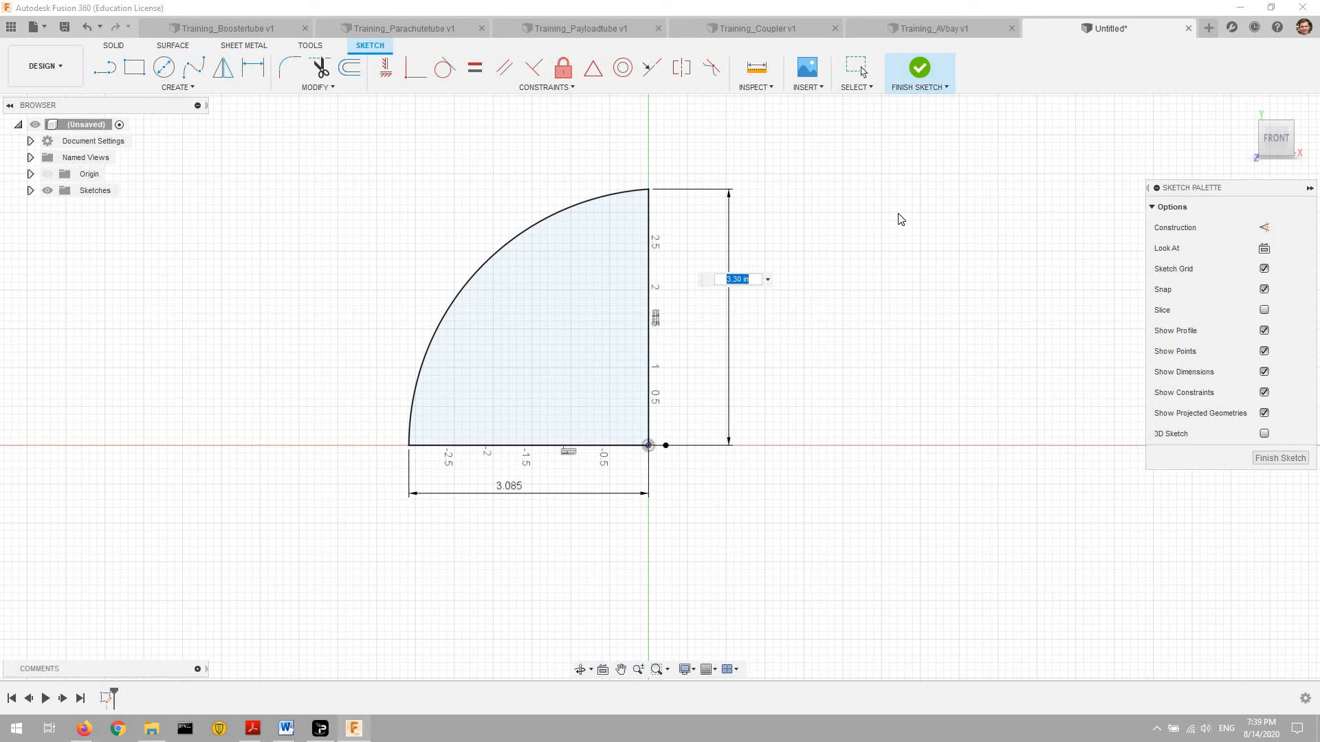
pyautogui.press('Return')
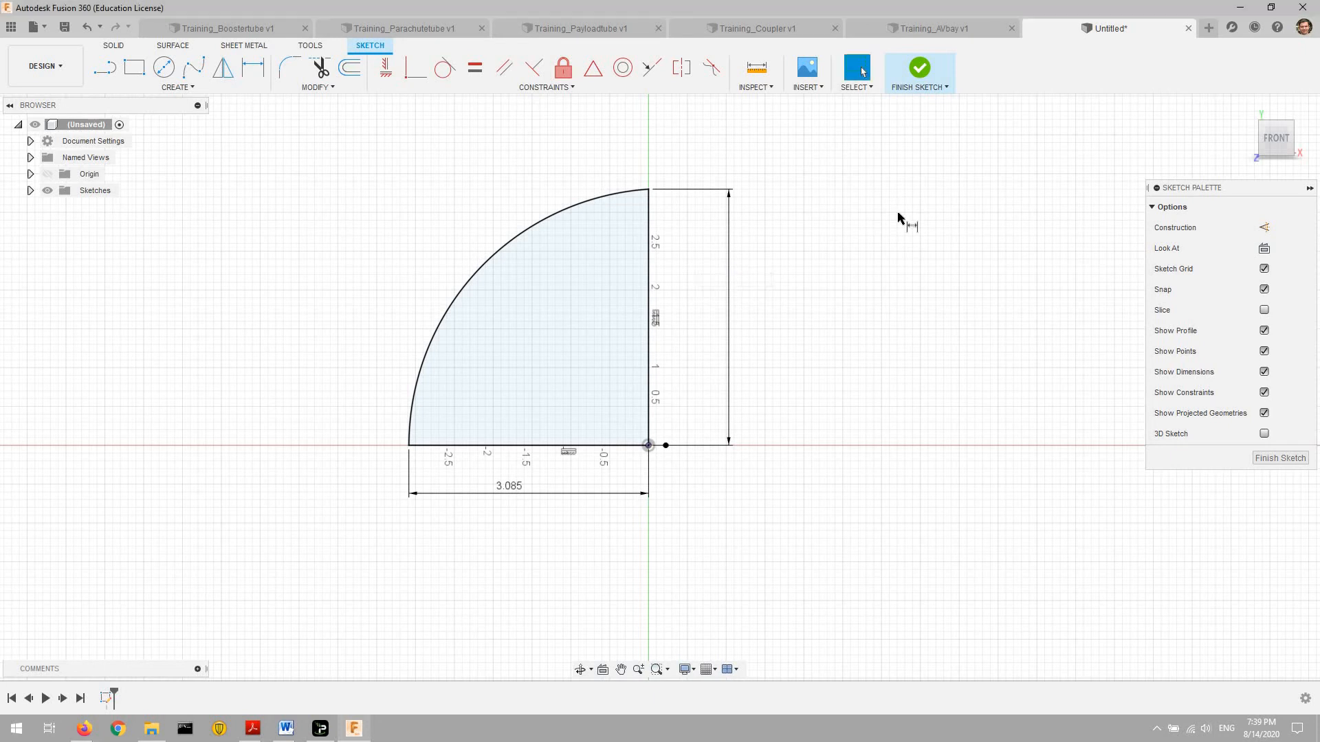
pyautogui.scroll(-5, 933, 255)
pyautogui.moveTo(933, 255); pyautogui.dragTo(698, 649, button='middle')
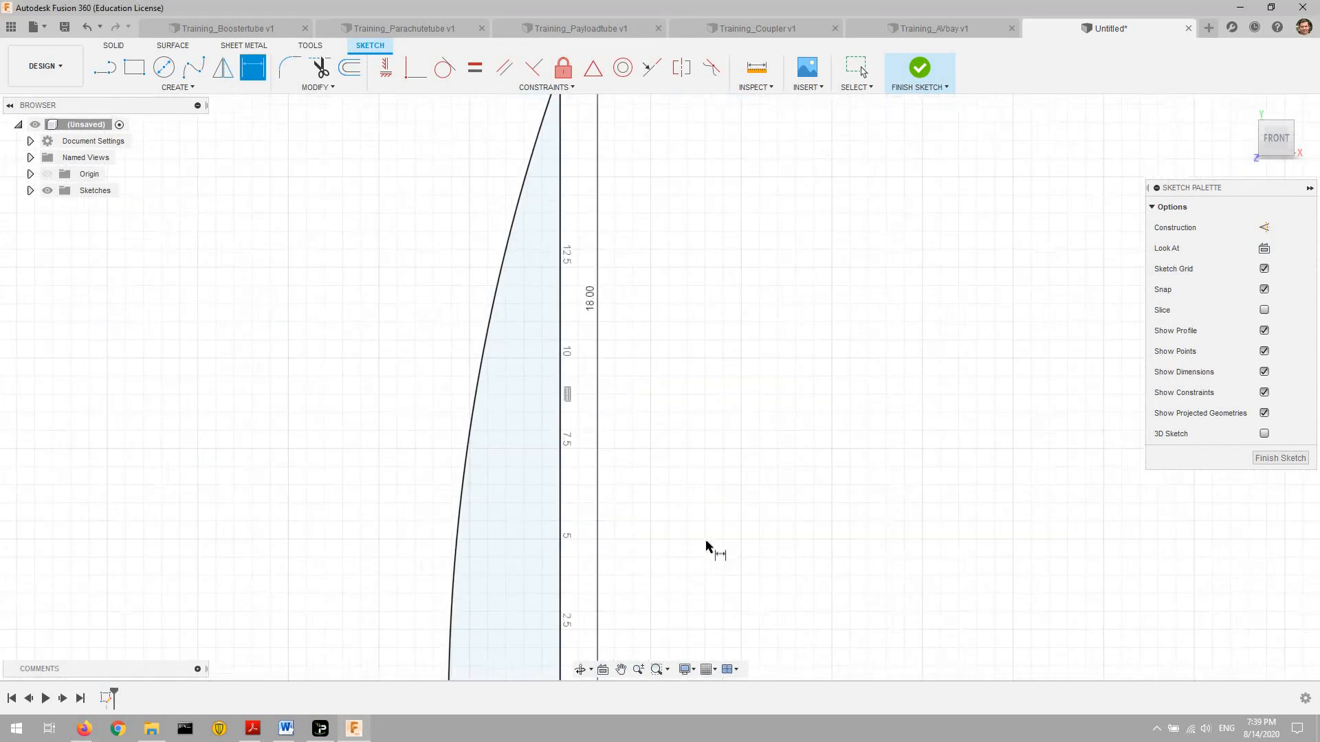
pyautogui.scroll(-3, 706, 541)
pyautogui.moveTo(714, 517); pyautogui.dragTo(717, 434, button='middle')
pyautogui.scroll(-1, 722, 427)
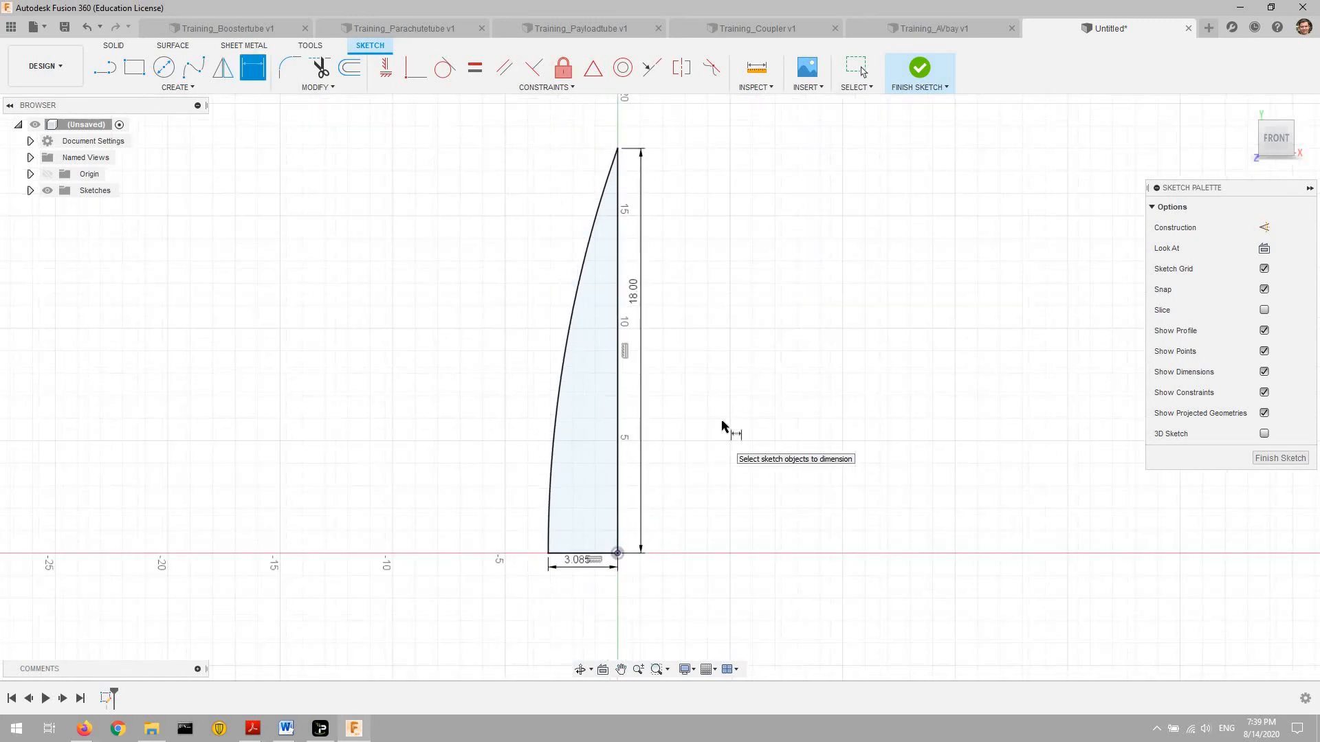
# - Revolve the closed curved profile 360 degrees about its vertical line as a new body
pyautogui.click(124, 46)
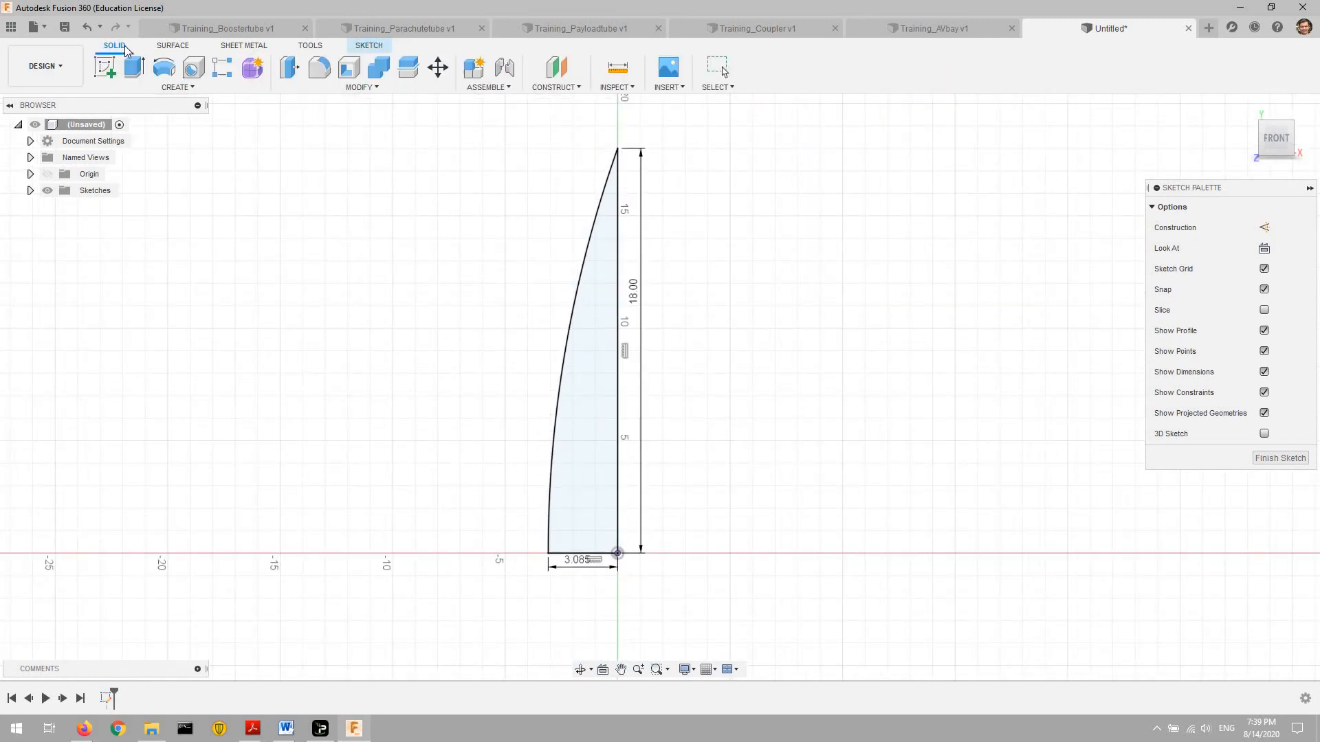
pyautogui.click(163, 68)
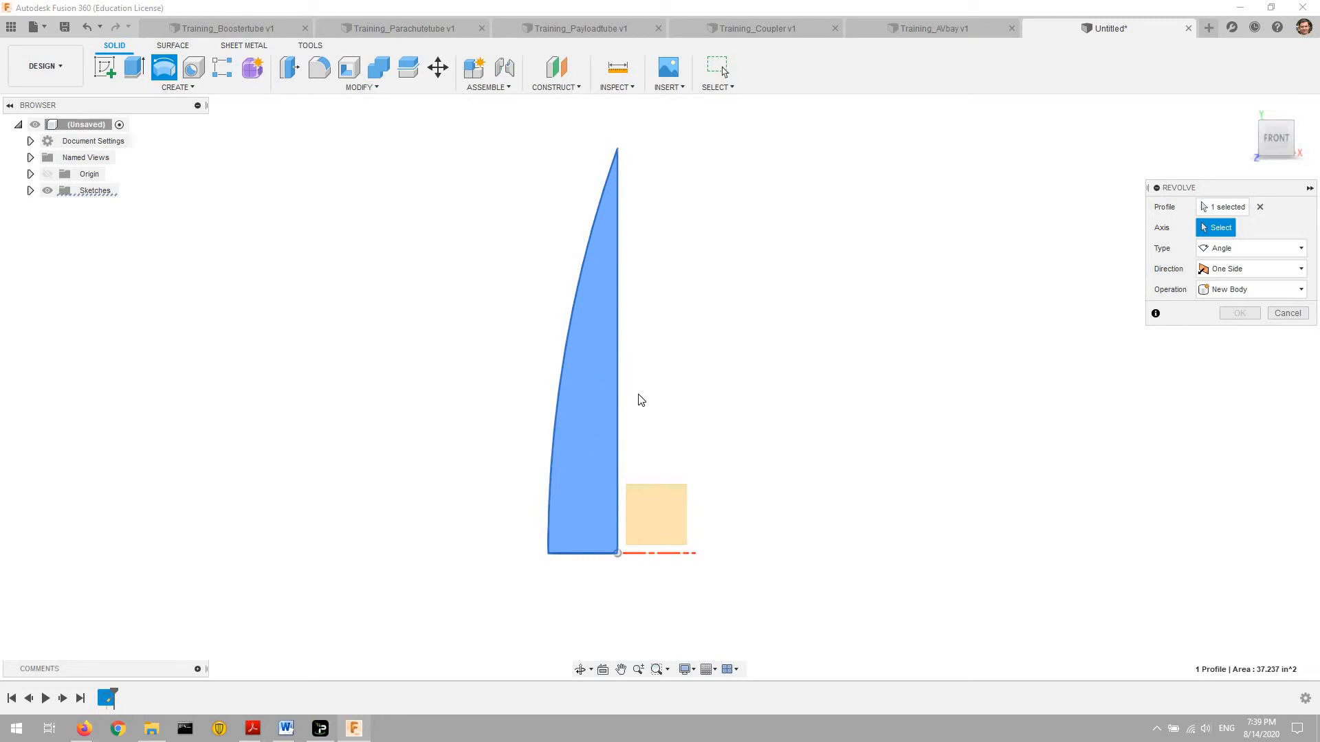
pyautogui.click(618, 442)
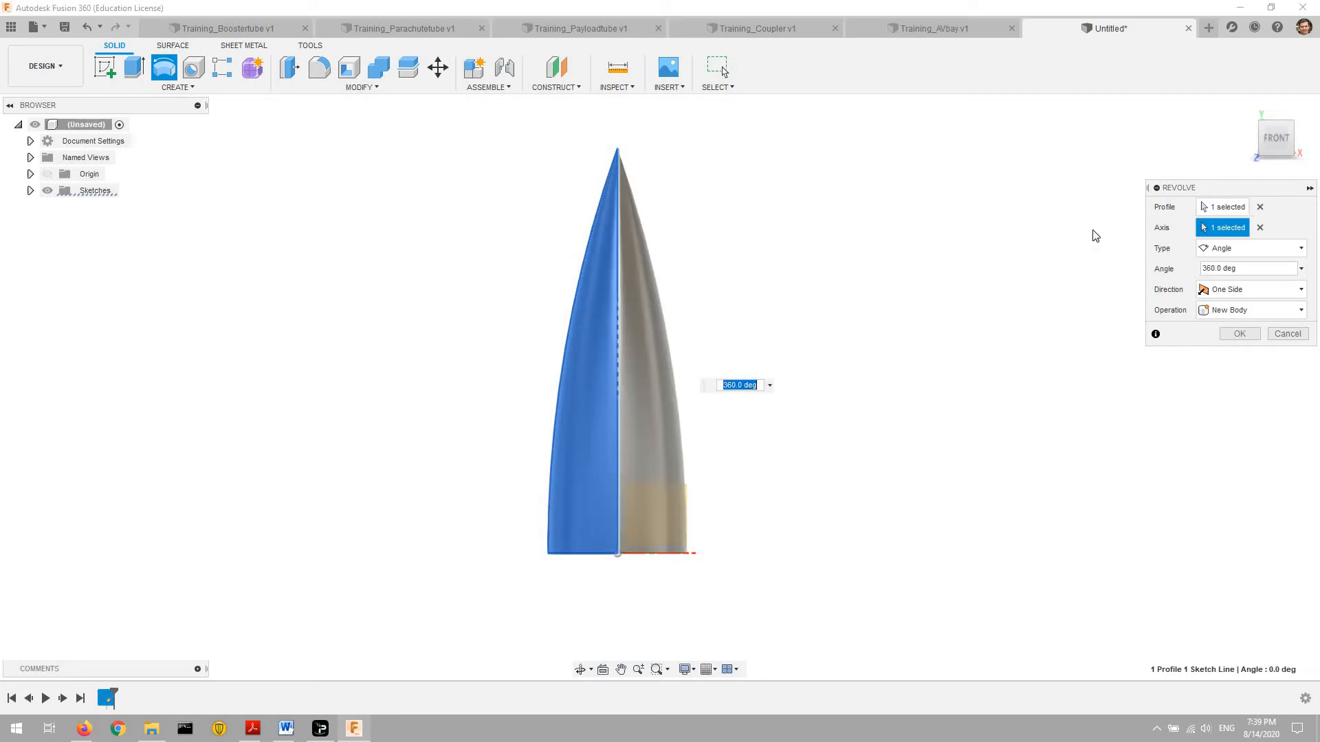
pyautogui.click(1240, 334)
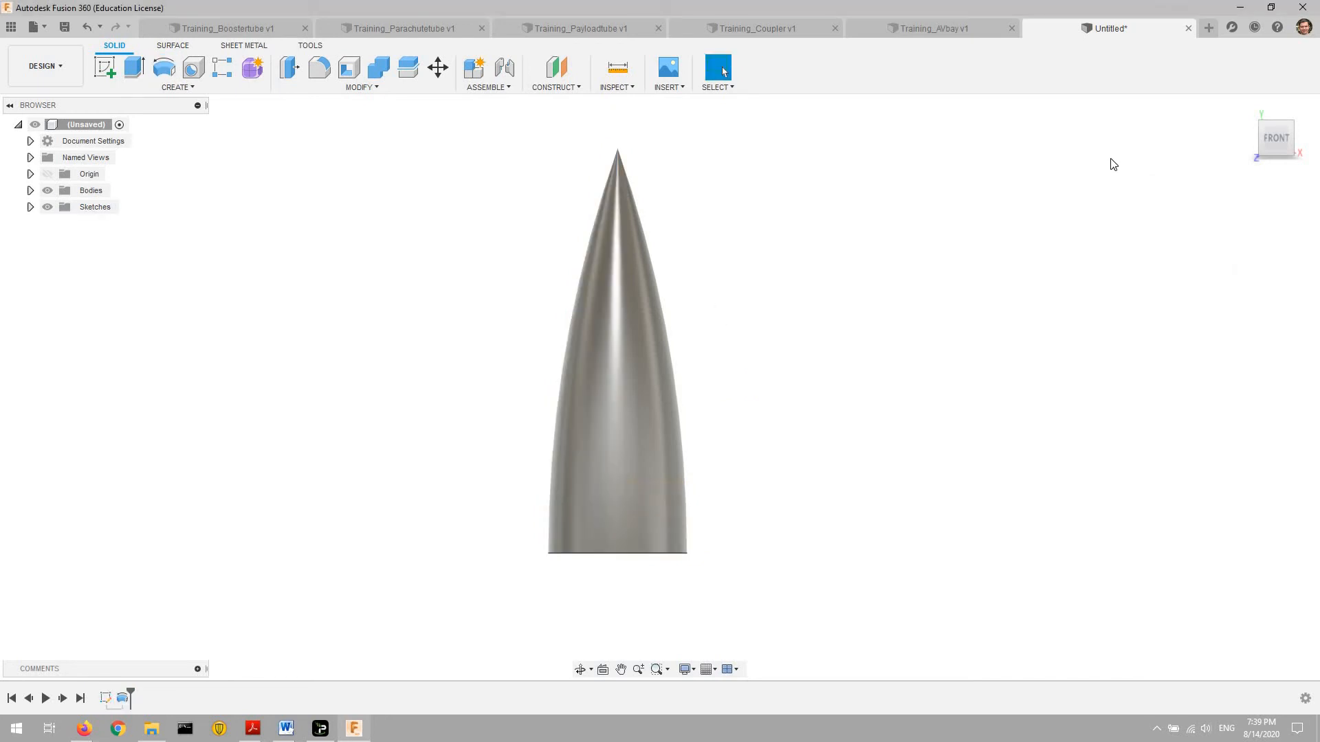
# - Start a new sketch on the flat circular bottom face of the nose cone
pyautogui.moveTo(1282, 140); pyautogui.dragTo(1276, 154)
pyautogui.click(1275, 152)
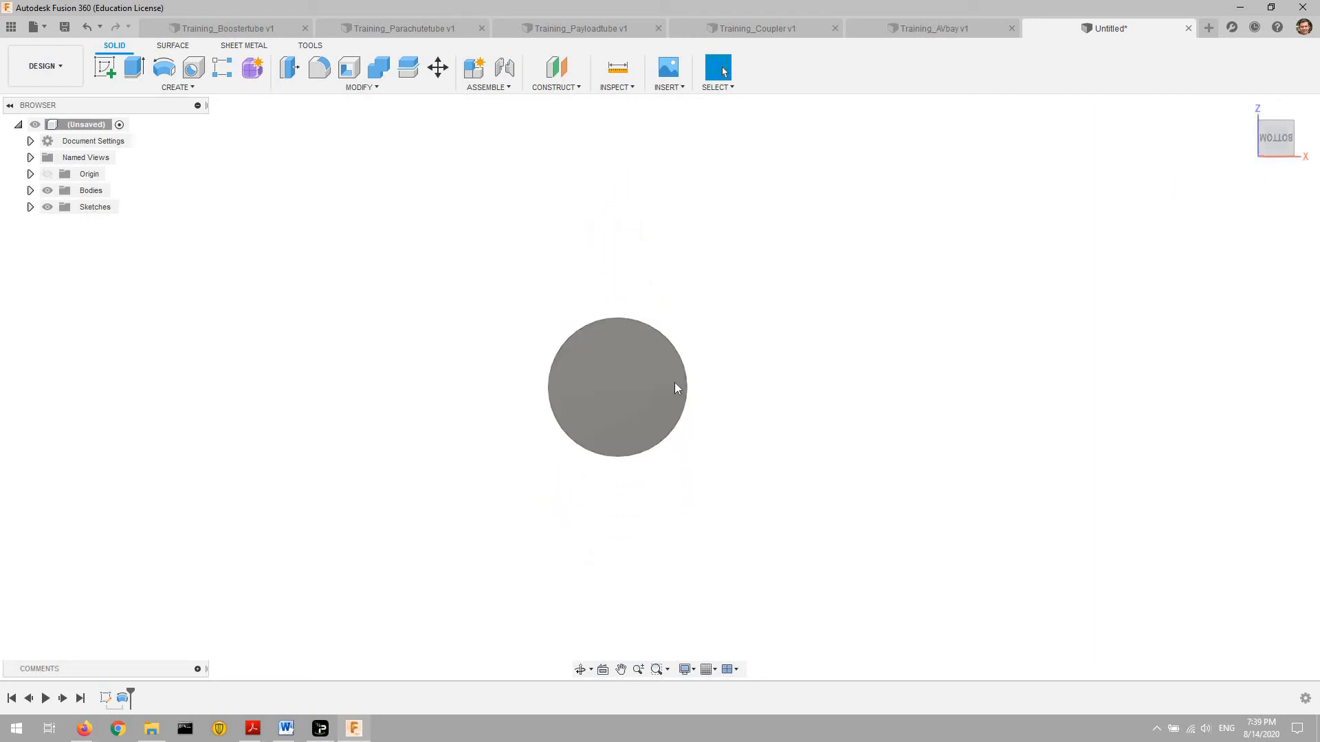
pyautogui.scroll(3, 750, 353)
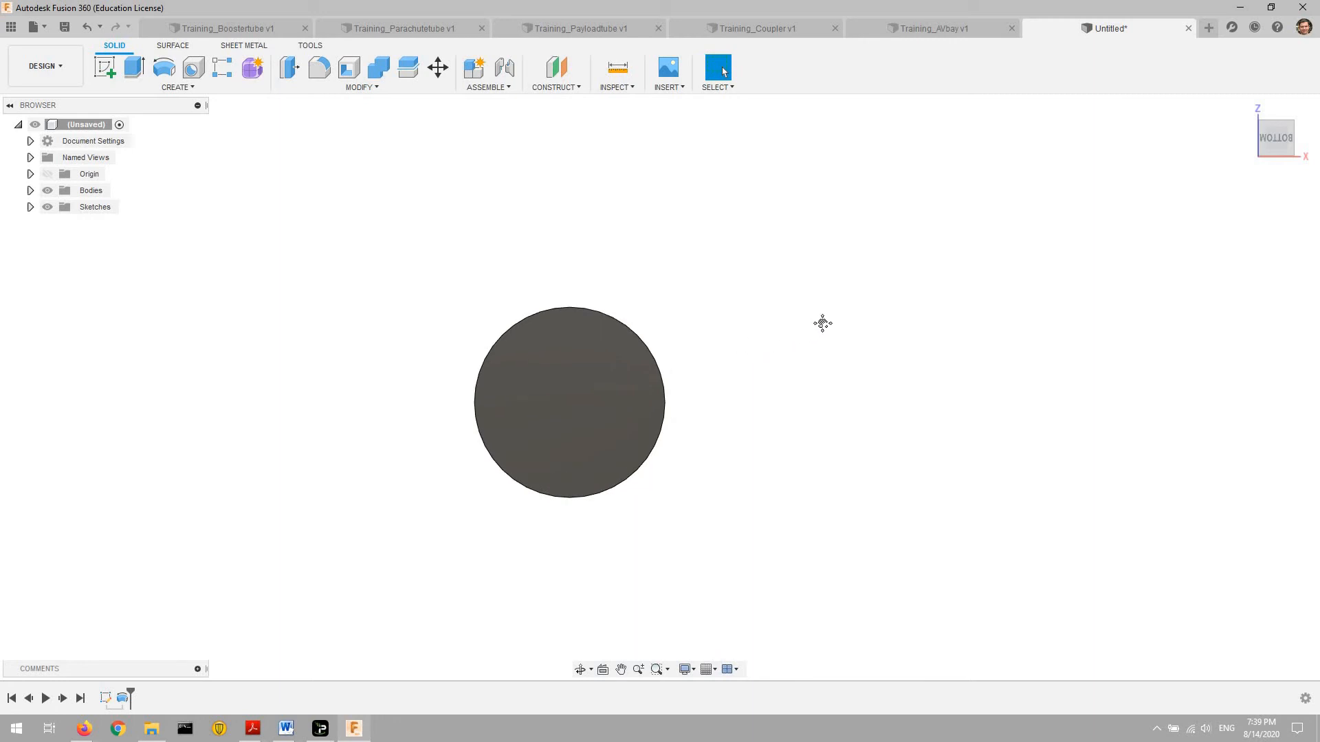
pyautogui.moveTo(822, 321); pyautogui.dragTo(815, 292, button='middle')
pyautogui.scroll(1, 908, 283)
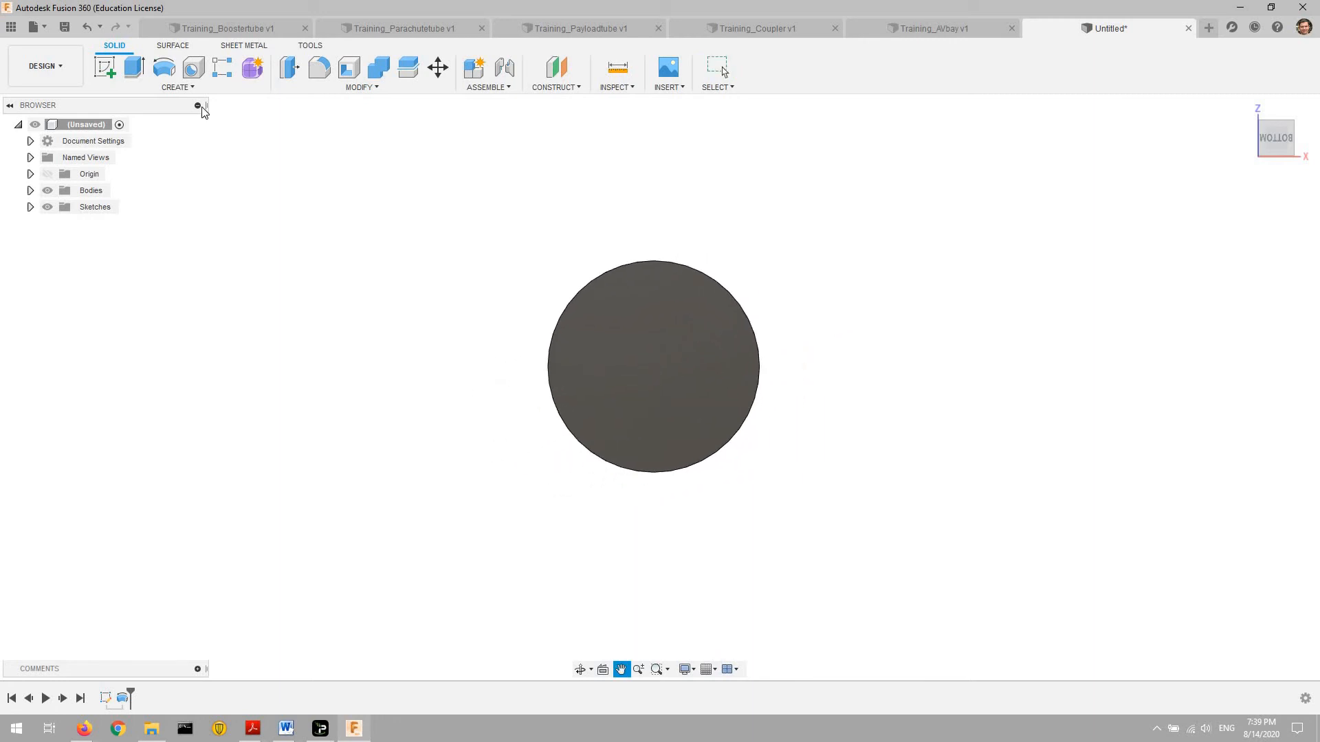
pyautogui.click(108, 68)
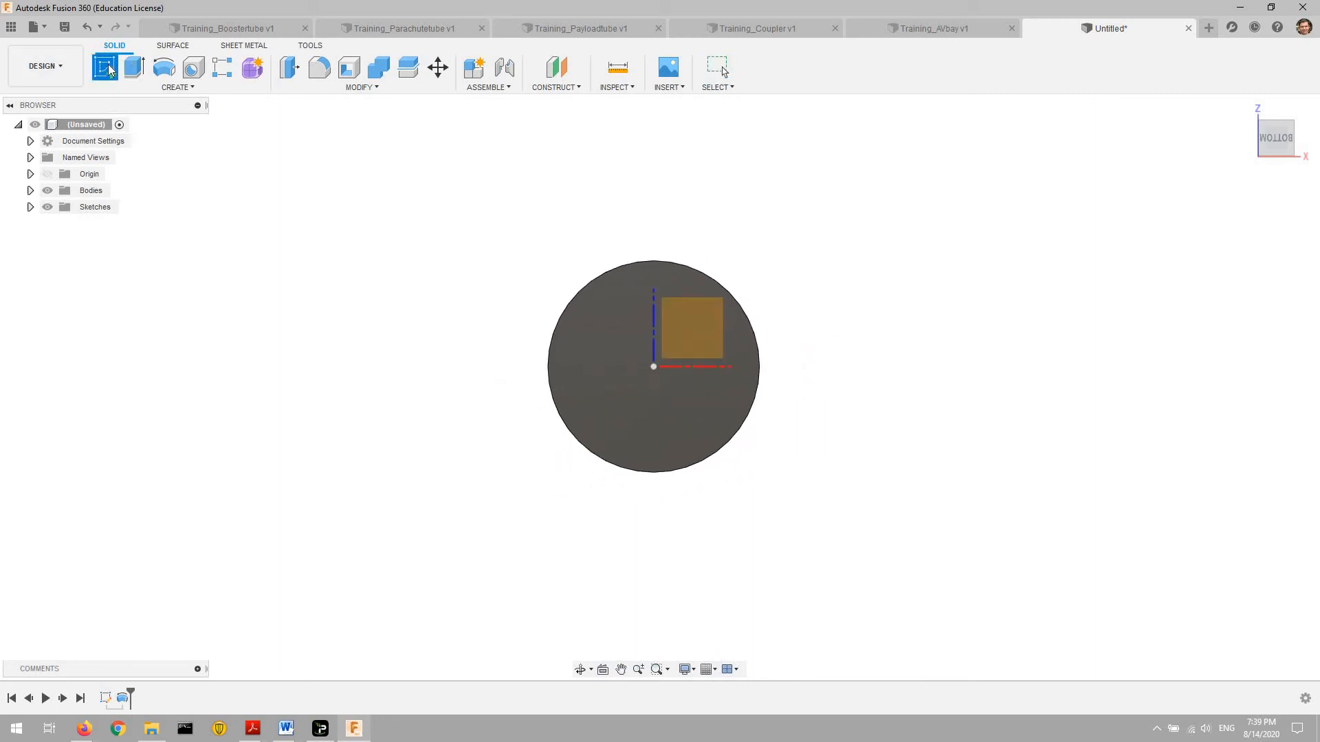
pyautogui.click(633, 347)
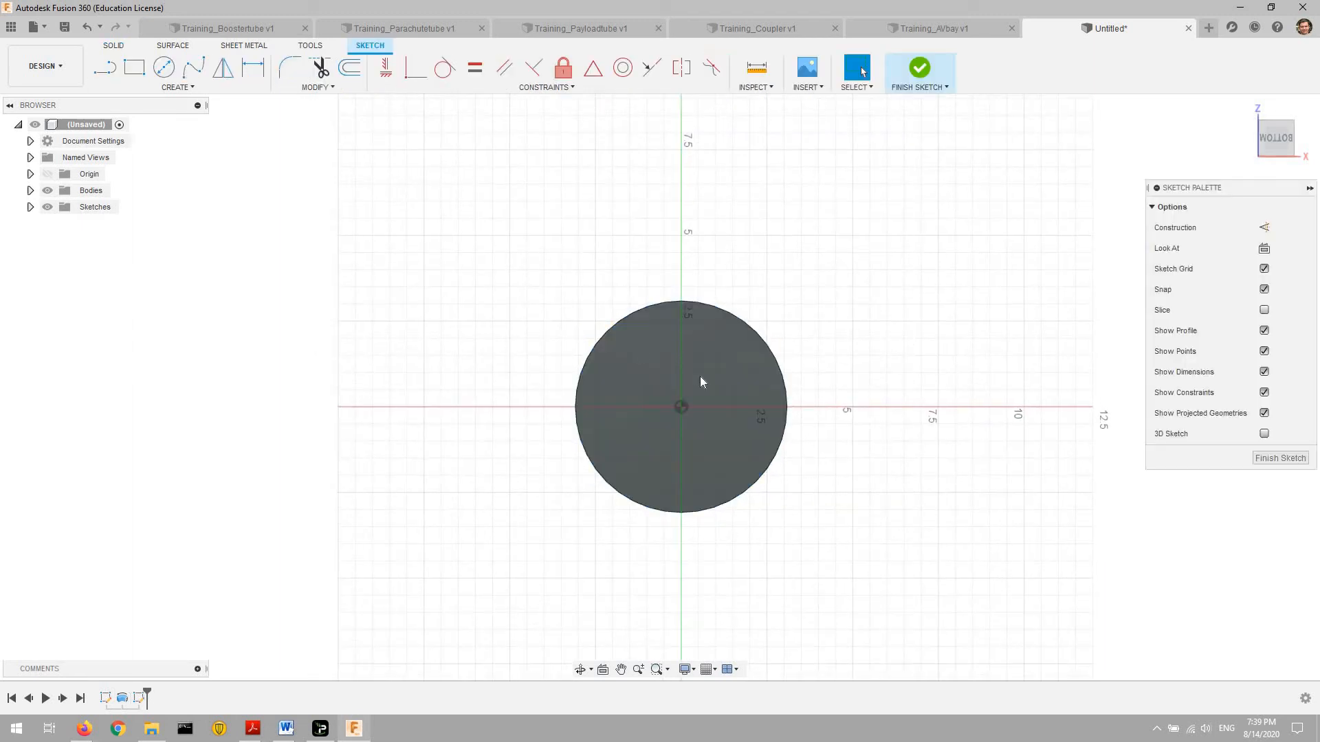
# - Draw a circle centred on the origin of the bottom-face sketch and dimension its diameter to 6 in
pyautogui.scroll(3, 699, 375)
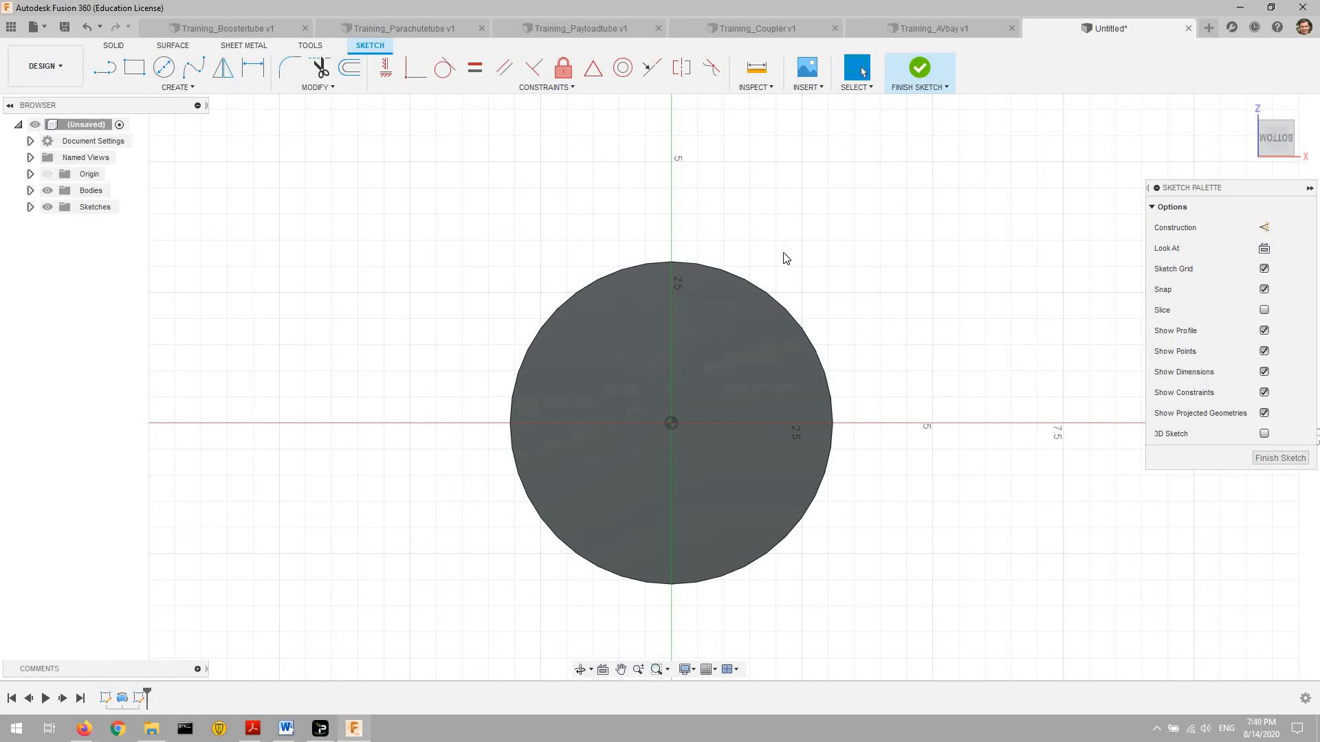
pyautogui.click(167, 71)
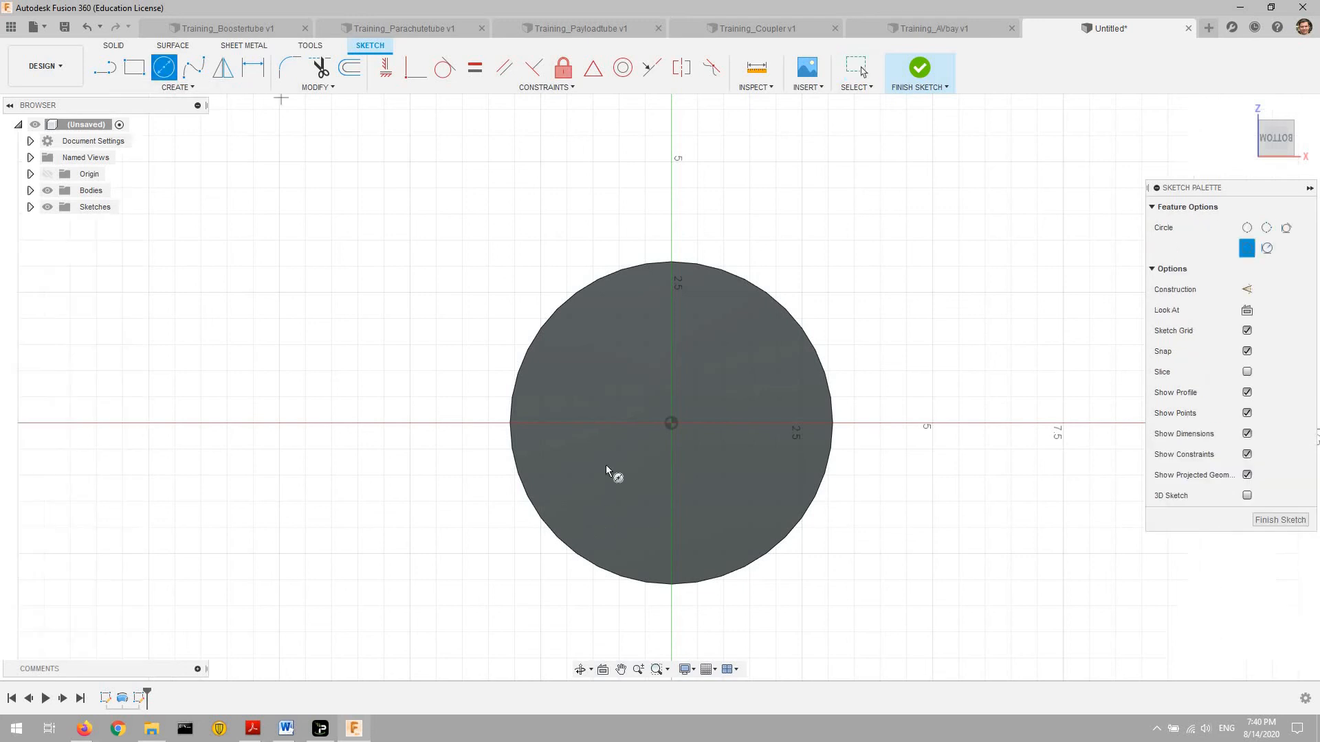
pyautogui.click(673, 423)
pyautogui.click(775, 319)
pyautogui.press('d')
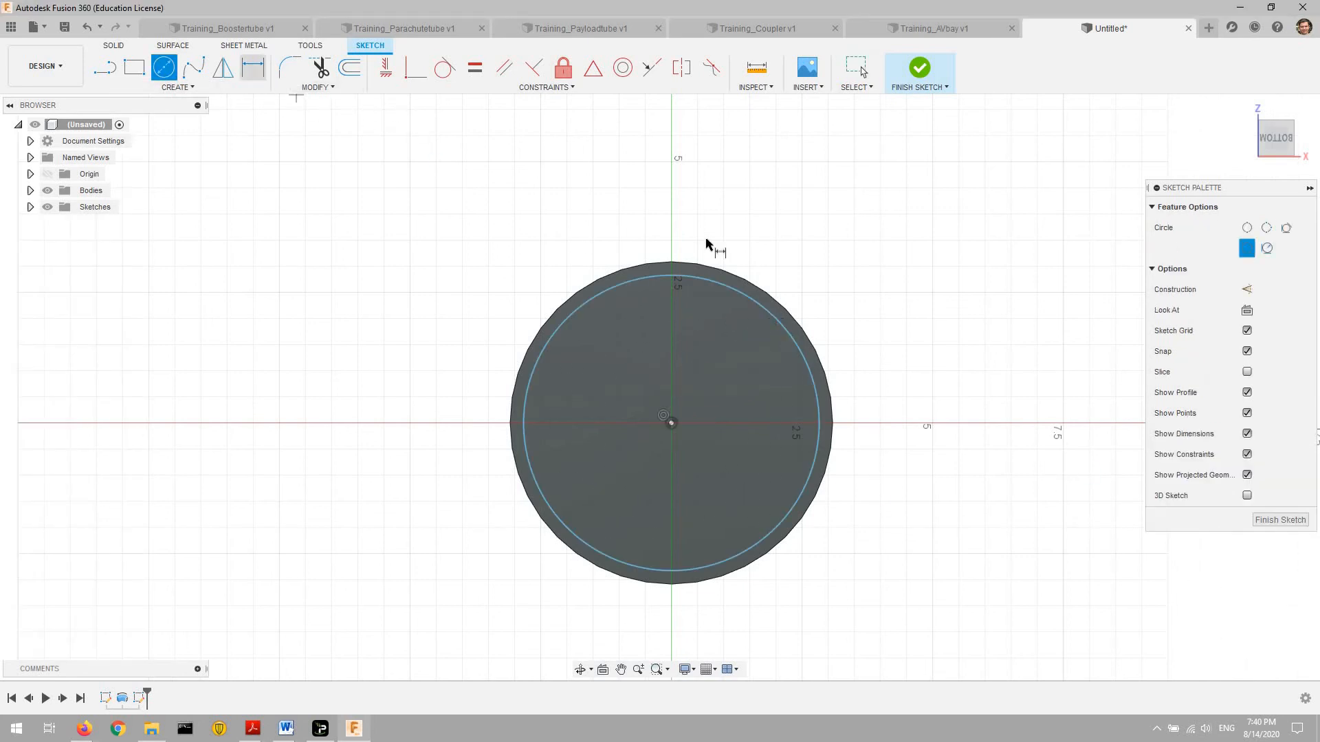
pyautogui.click(790, 337)
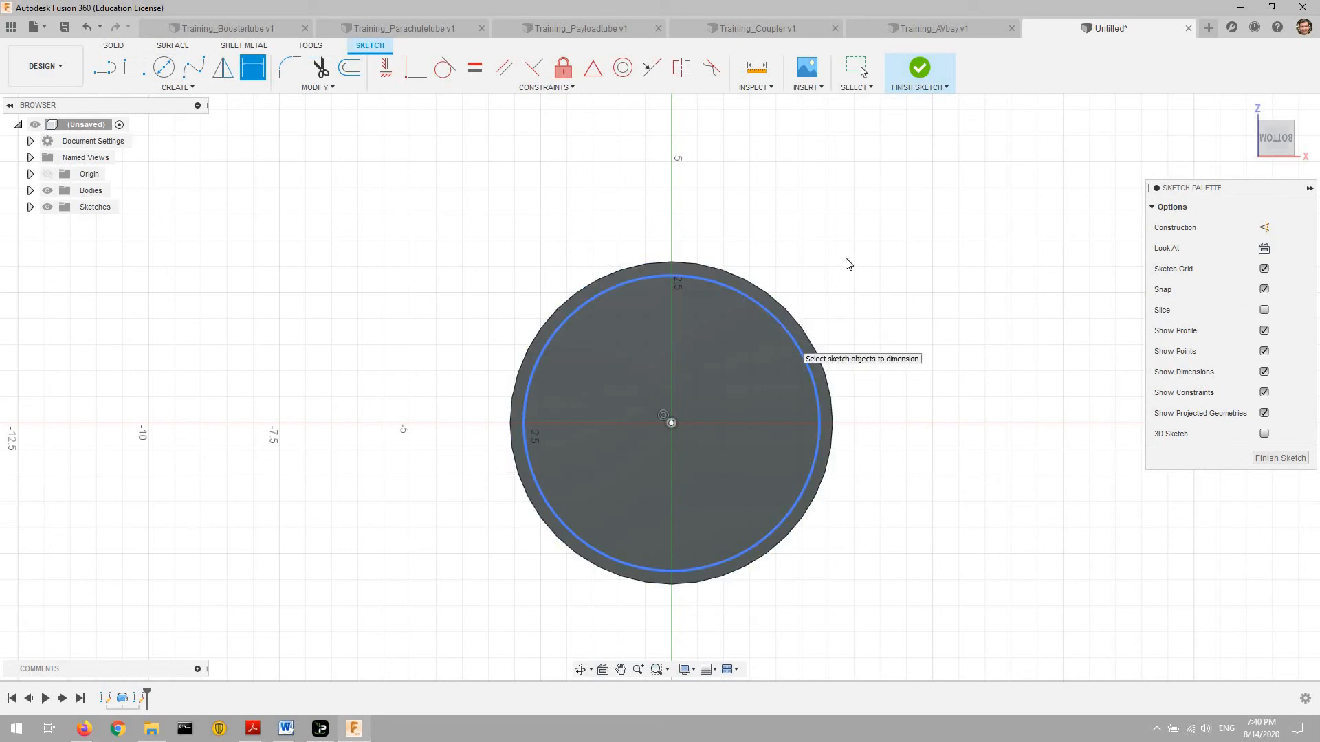
pyautogui.click(845, 262)
pyautogui.write('6')
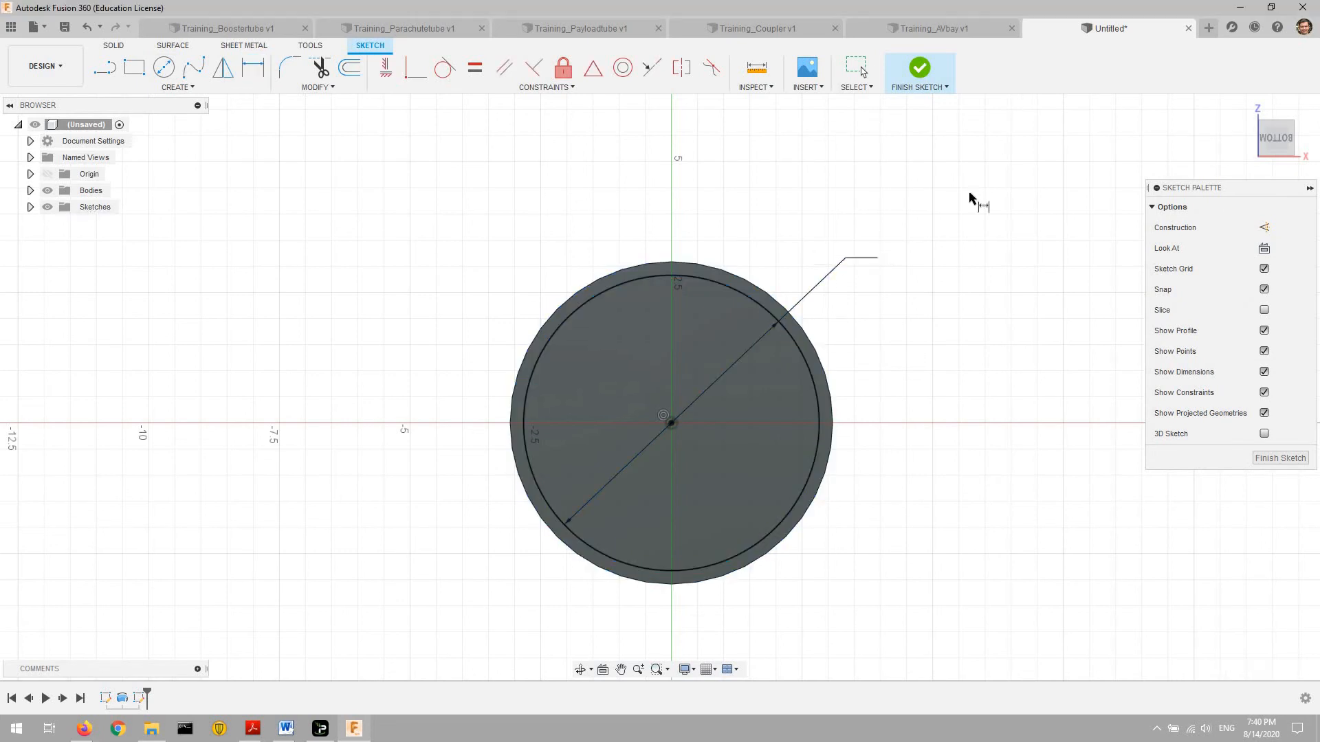
pyautogui.press('Return')
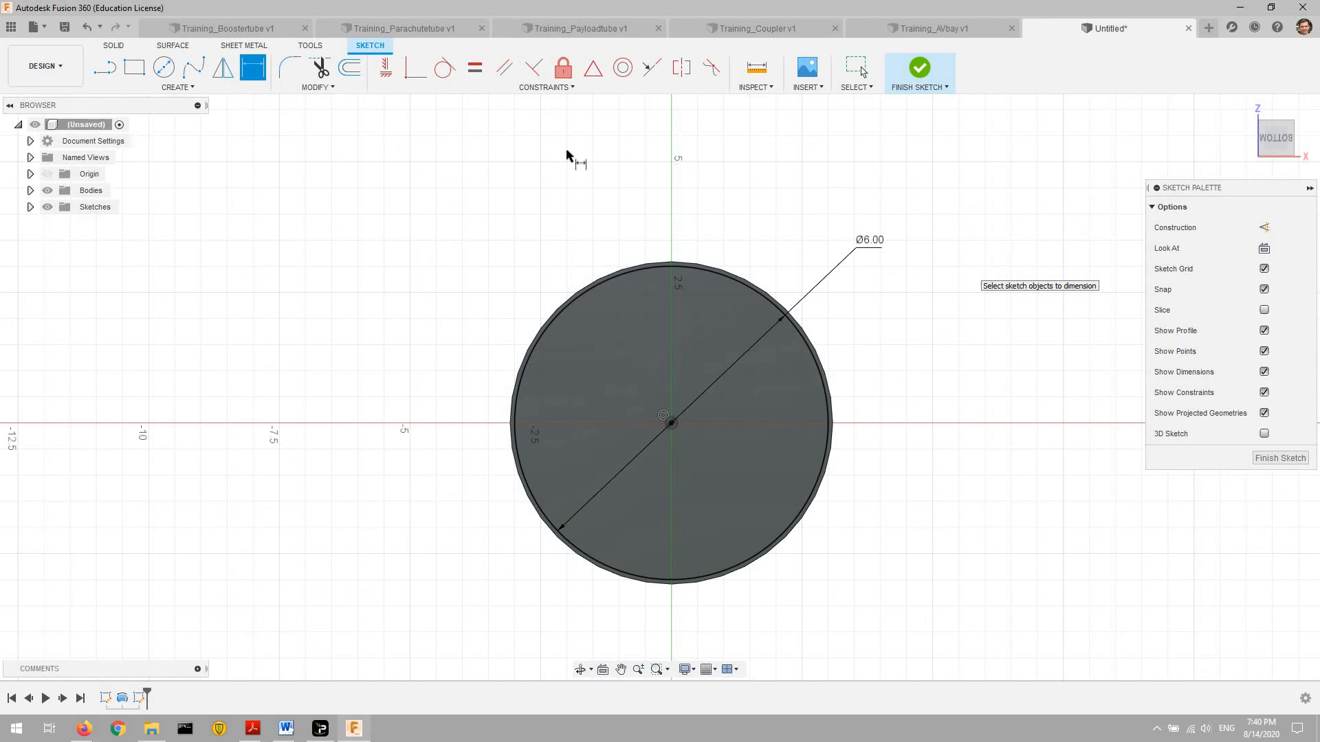
# - Extrude the 6 in circle 4 in downward from the nose cone's base as a new body
pyautogui.click(114, 45)
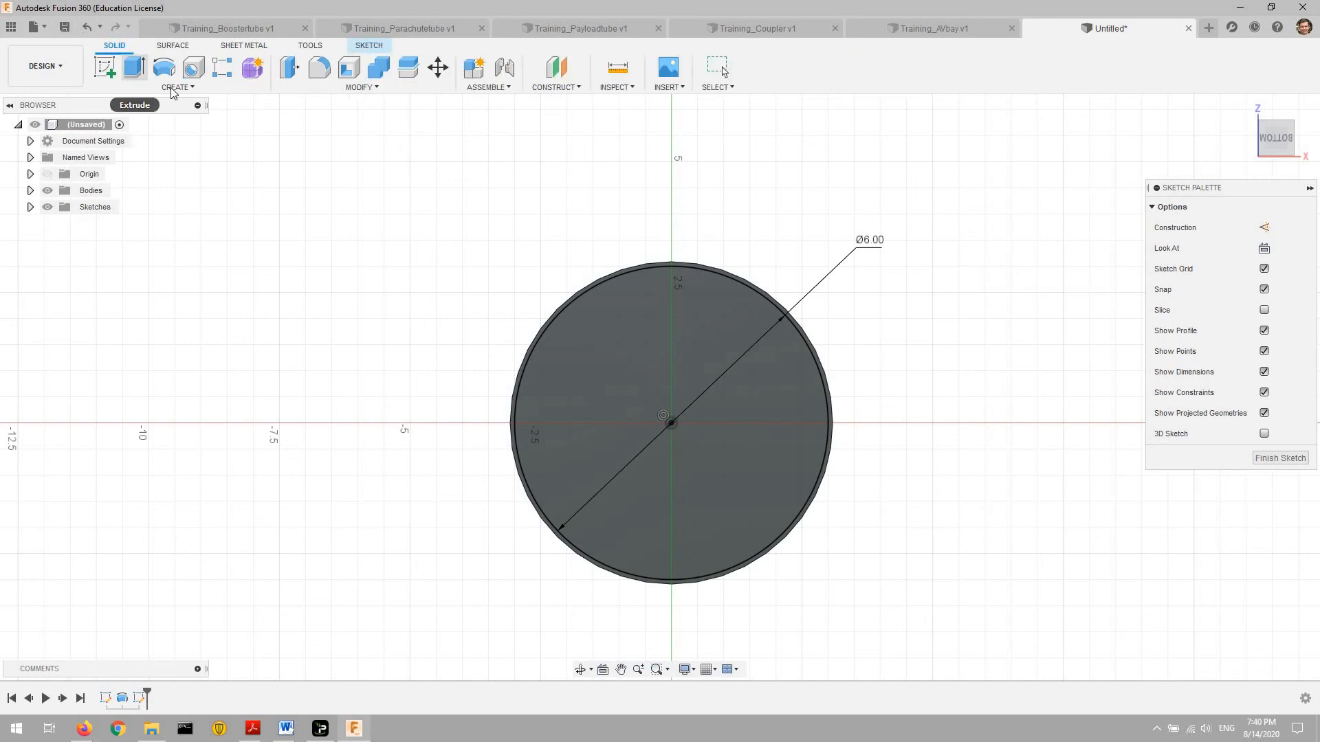
pyautogui.click(138, 65)
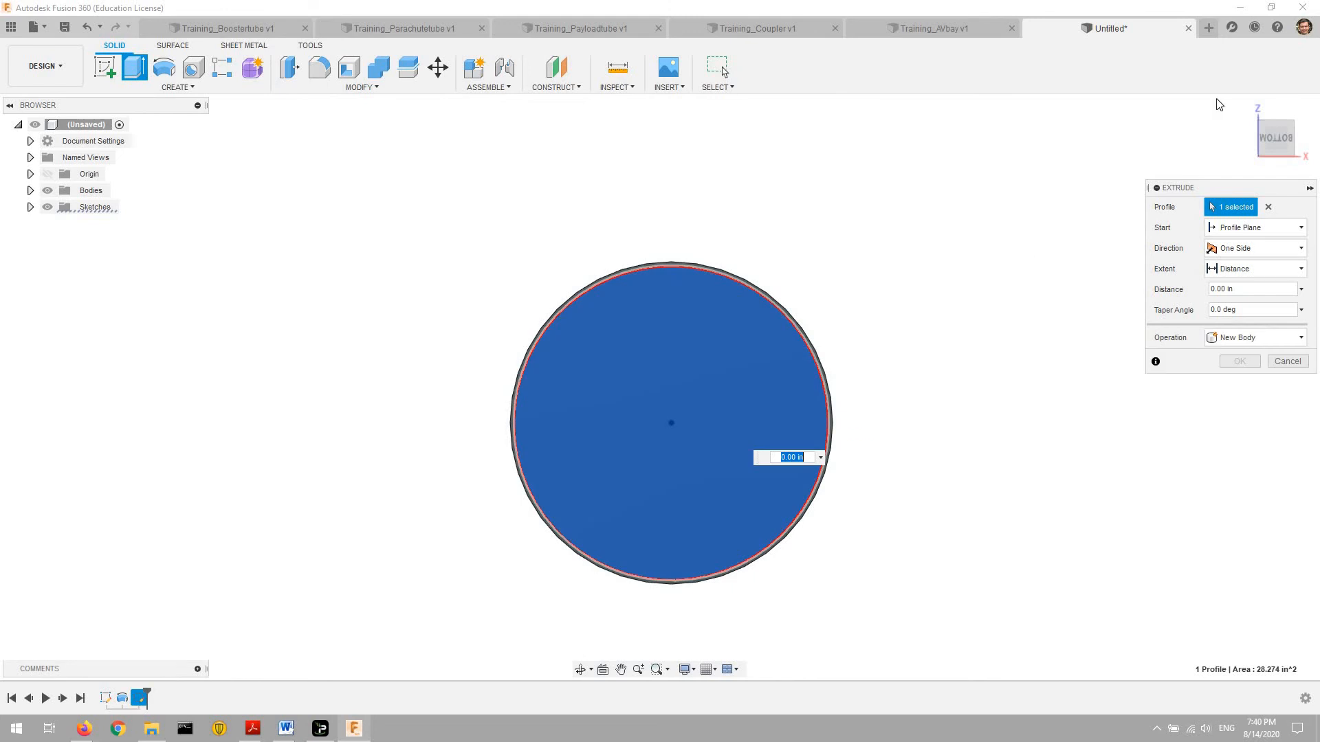
pyautogui.moveTo(1267, 144); pyautogui.dragTo(1271, 147)
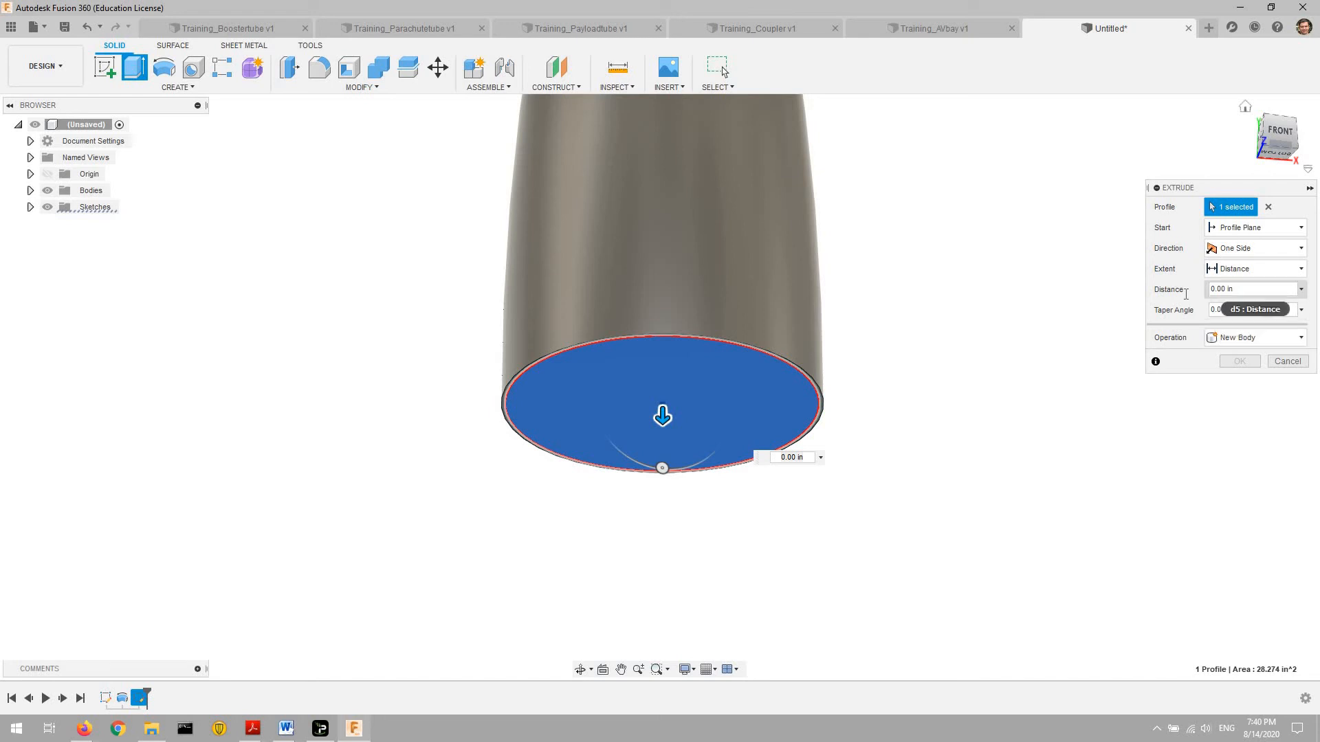
pyautogui.click(1252, 290)
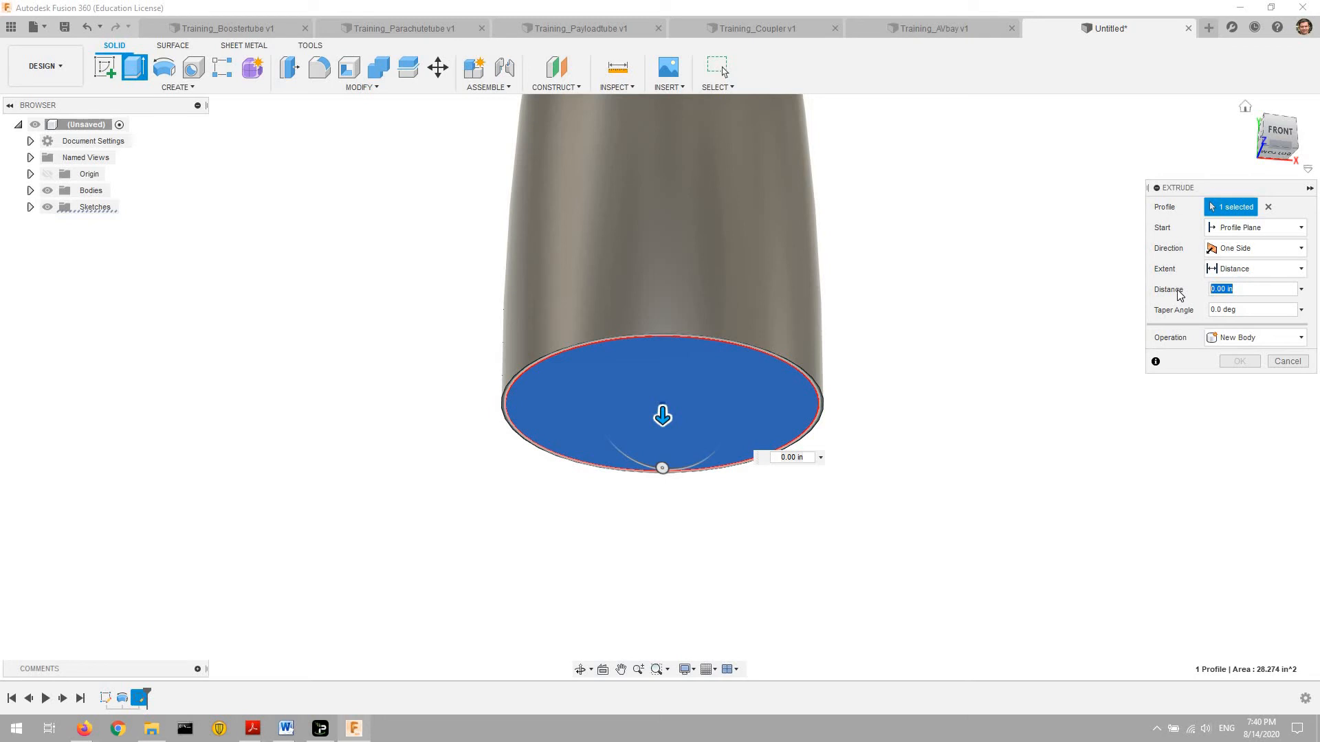
pyautogui.write('4')
pyautogui.press('Return')
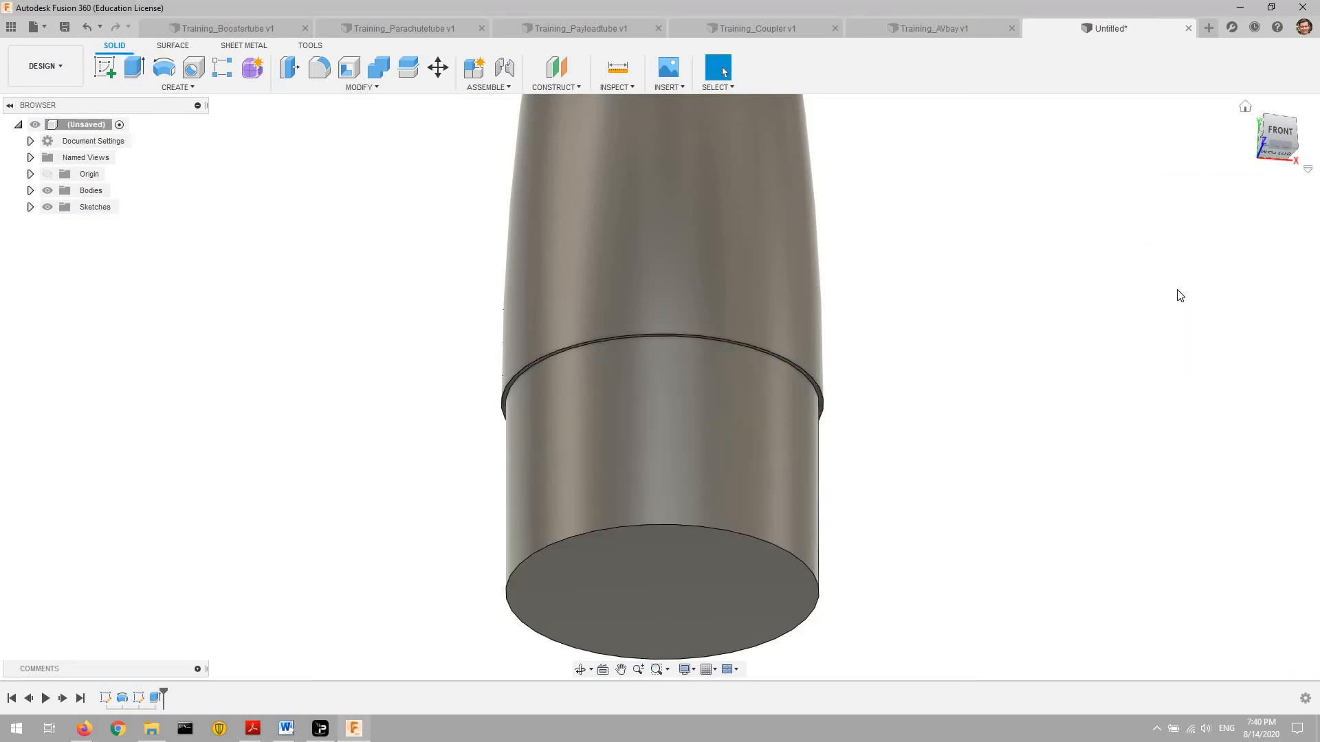
# - Save the nose cone design as Training_Nosecone in the CAD Training folder
pyautogui.click(1274, 147)
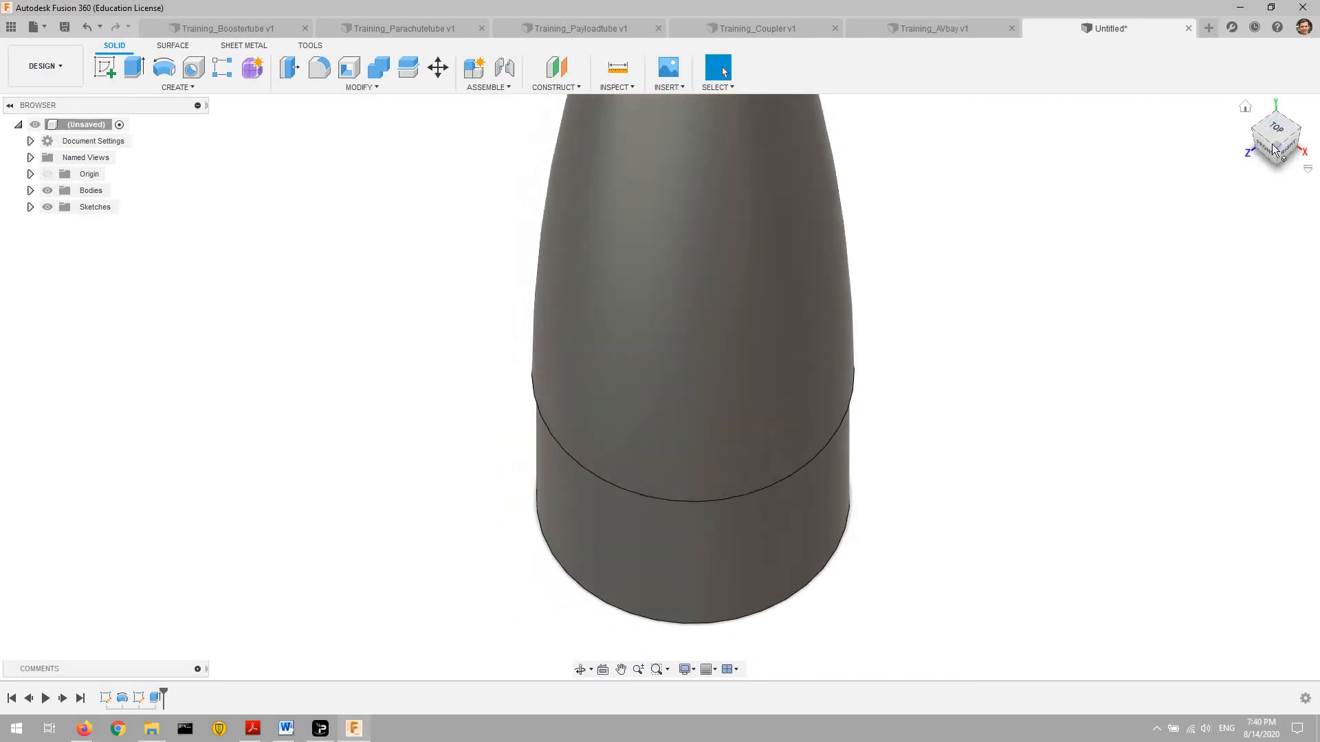
pyautogui.scroll(-3, 1152, 377)
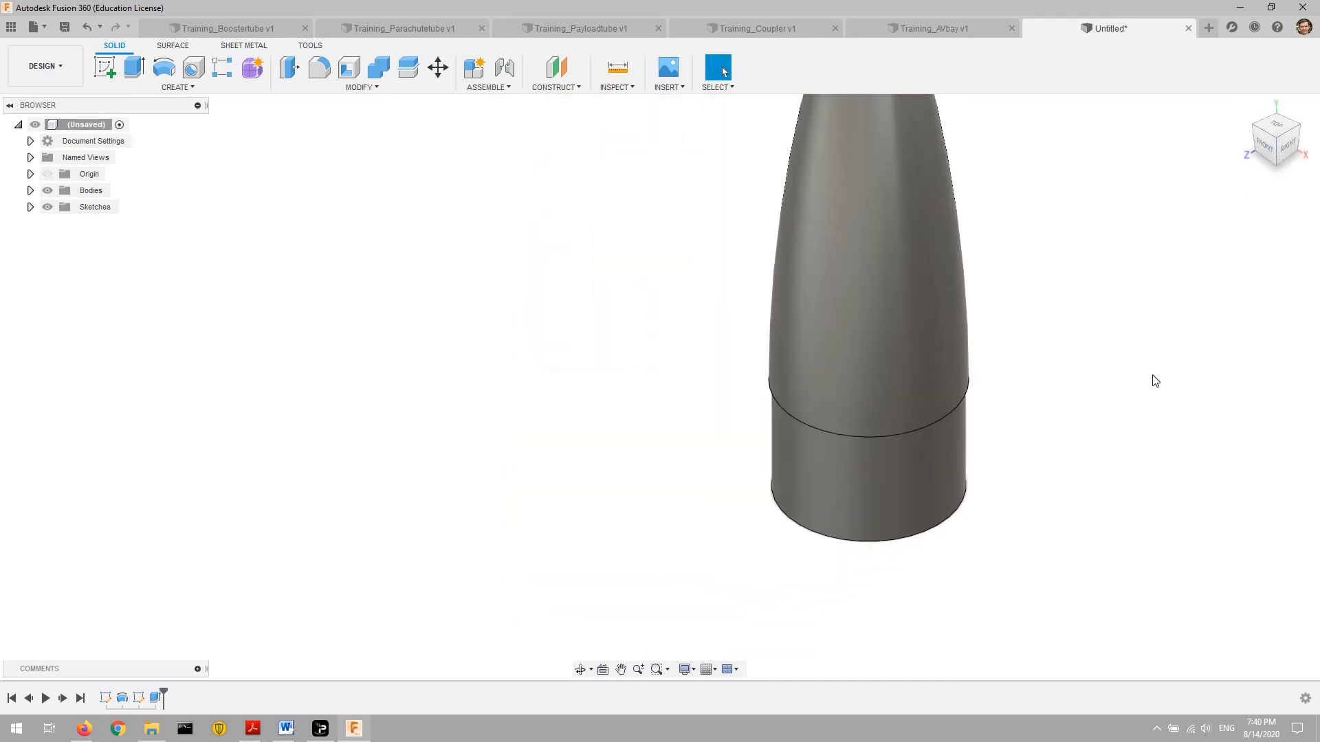
pyautogui.scroll(-2, 1152, 377)
pyautogui.moveTo(1045, 413); pyautogui.dragTo(816, 477, button='middle')
pyautogui.hotkey('ctrl', 's')
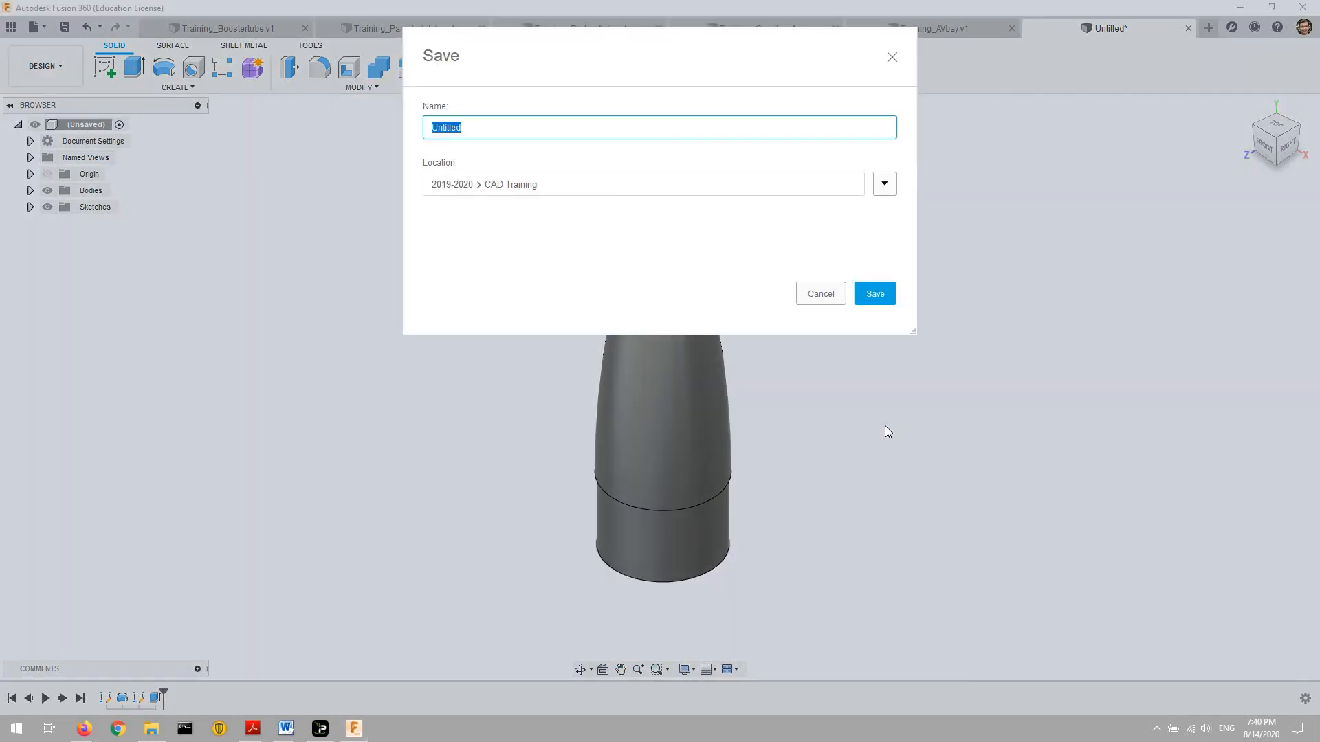
pyautogui.write('Training_Nosecone')
pyautogui.click(875, 303)
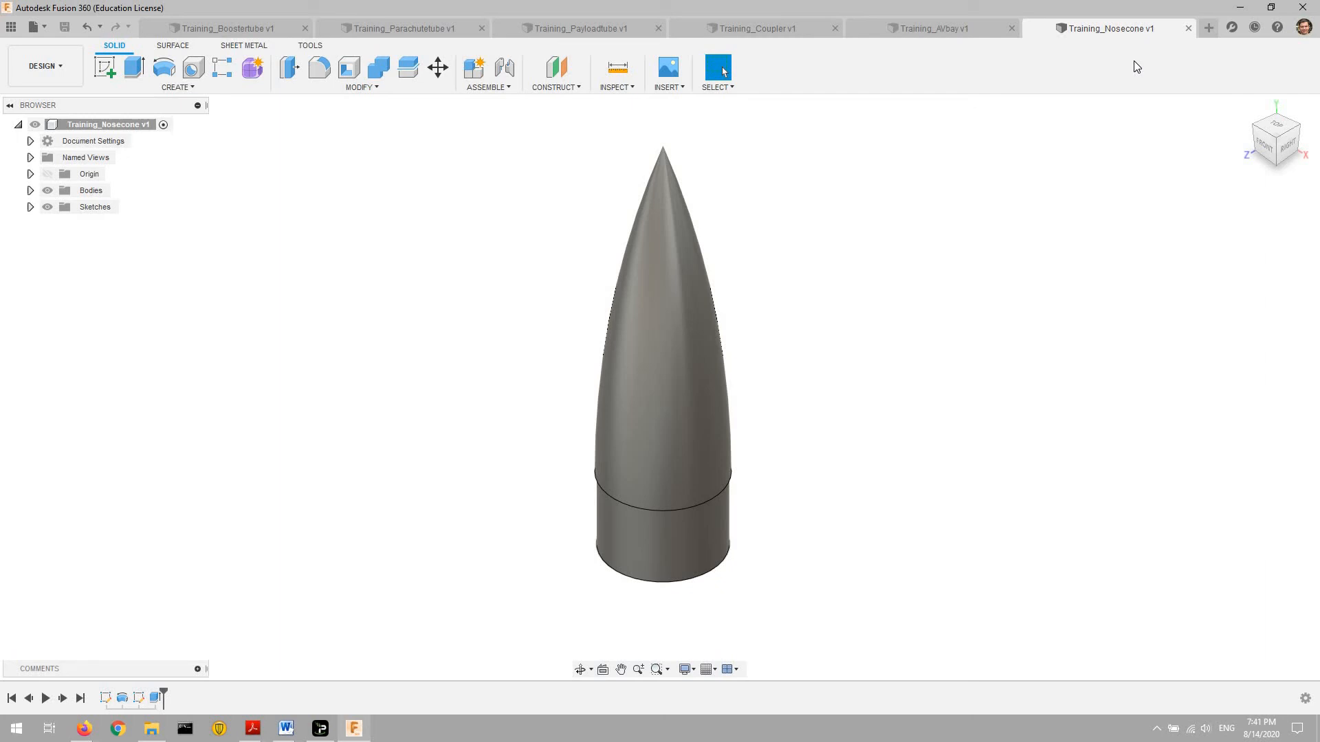
# - Create a new design and start a sketch on the horizontal origin plane
pyautogui.click(1208, 27)
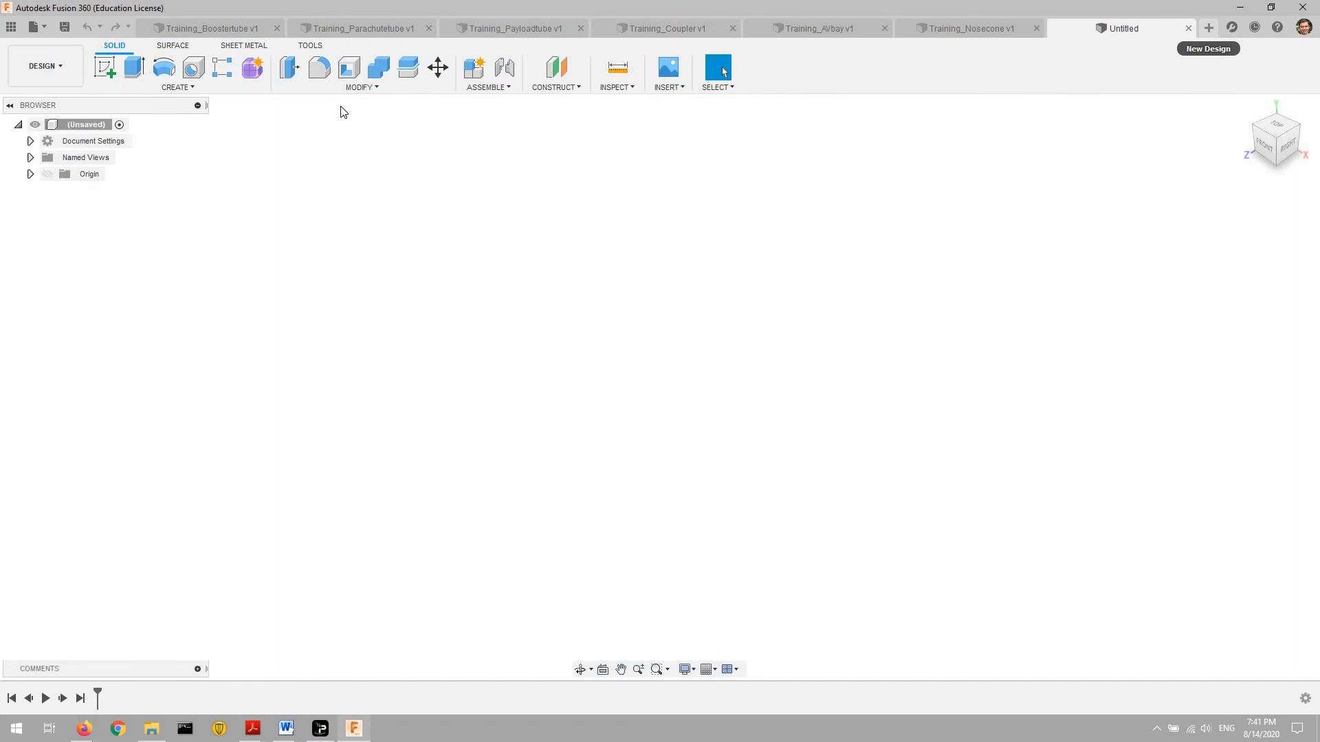
pyautogui.click(132, 68)
pyautogui.click(109, 68)
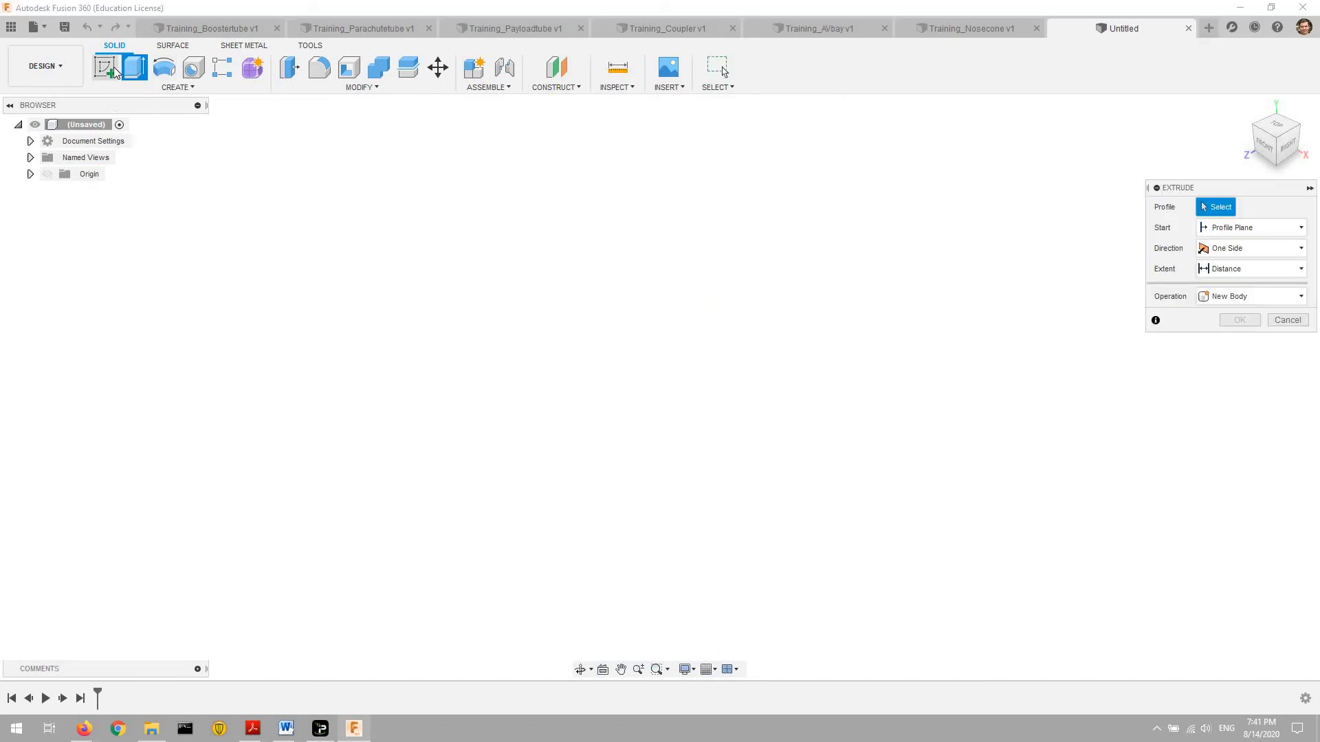
pyautogui.click(670, 421)
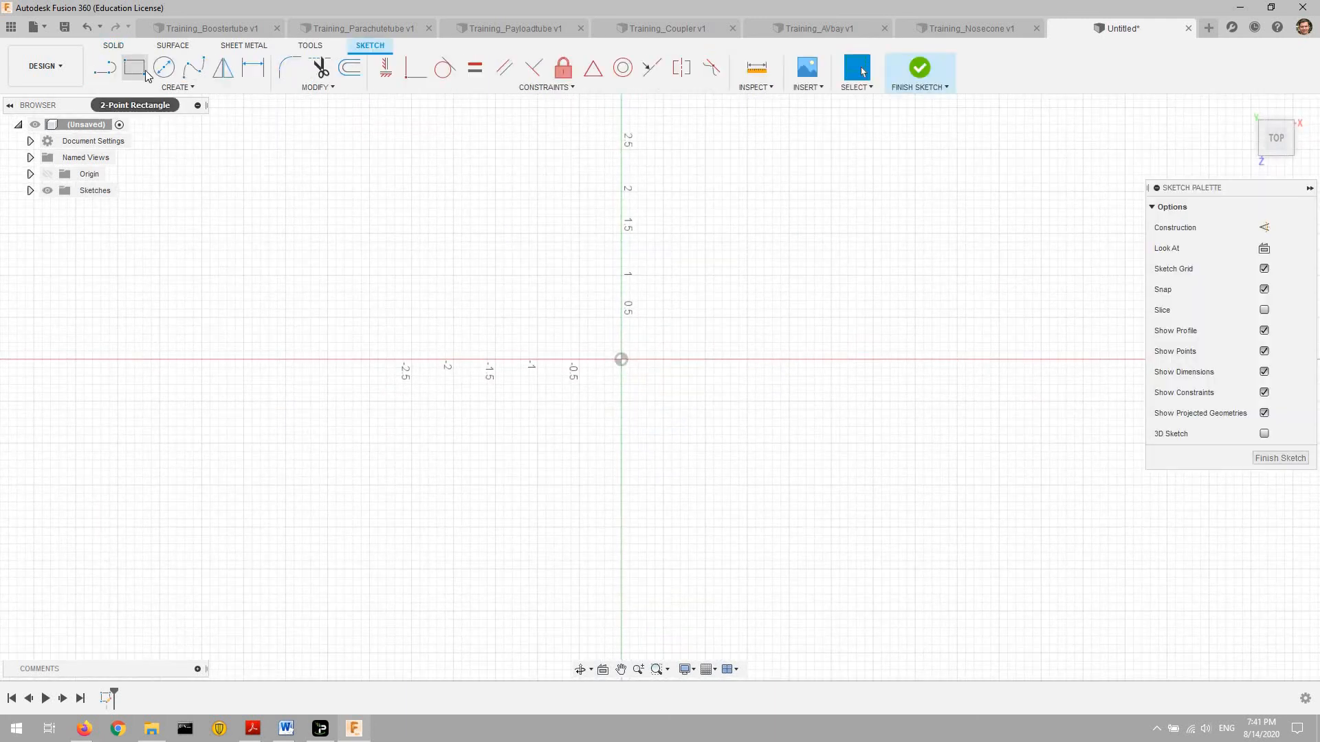
# - Draw a circle centred on the origin and dimension its diameter to 7.3 cm
pyautogui.click(164, 67)
pyautogui.click(621, 359)
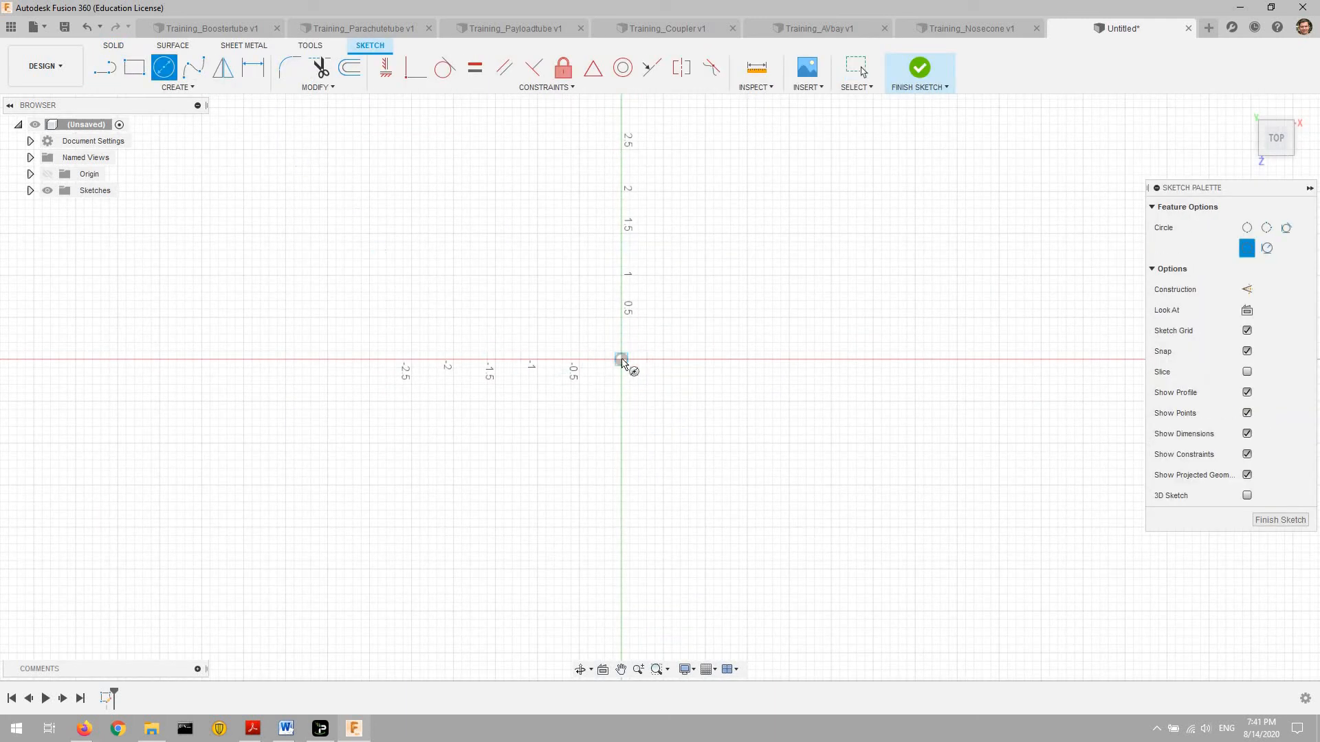
pyautogui.click(681, 295)
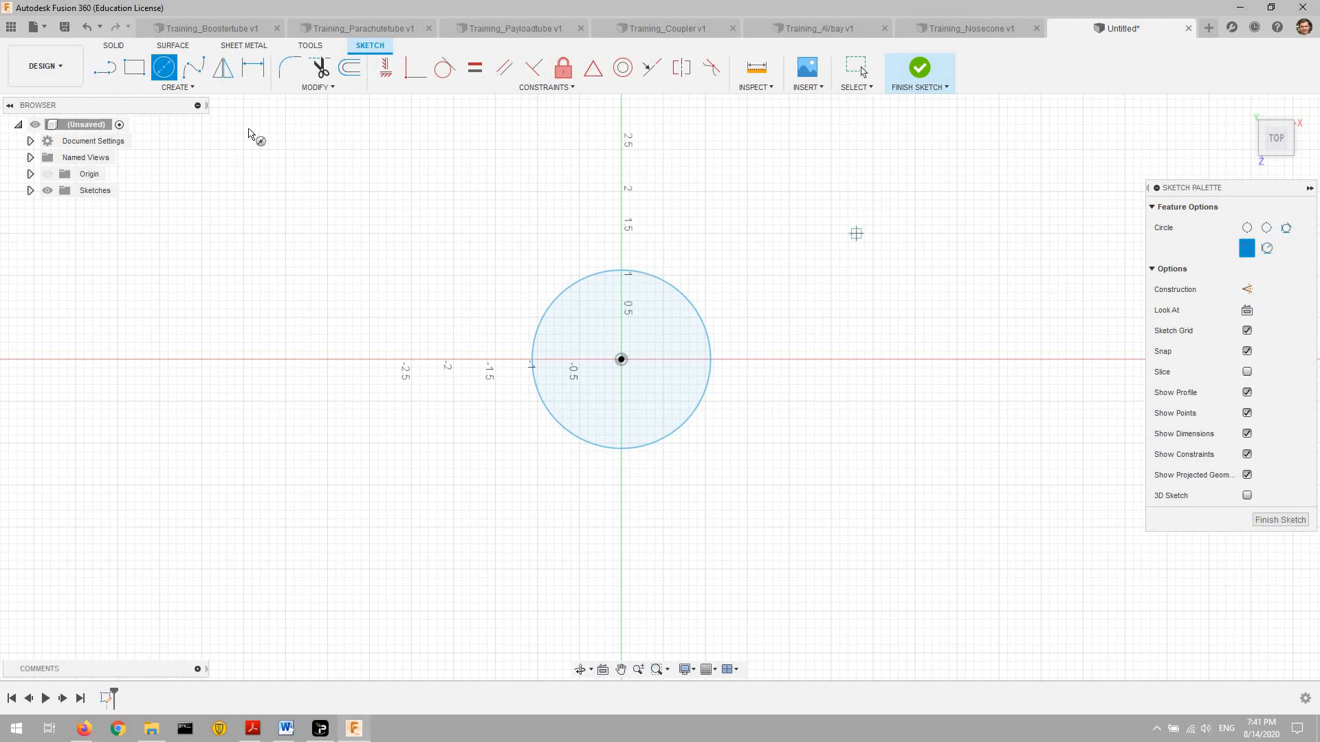
pyautogui.click(253, 67)
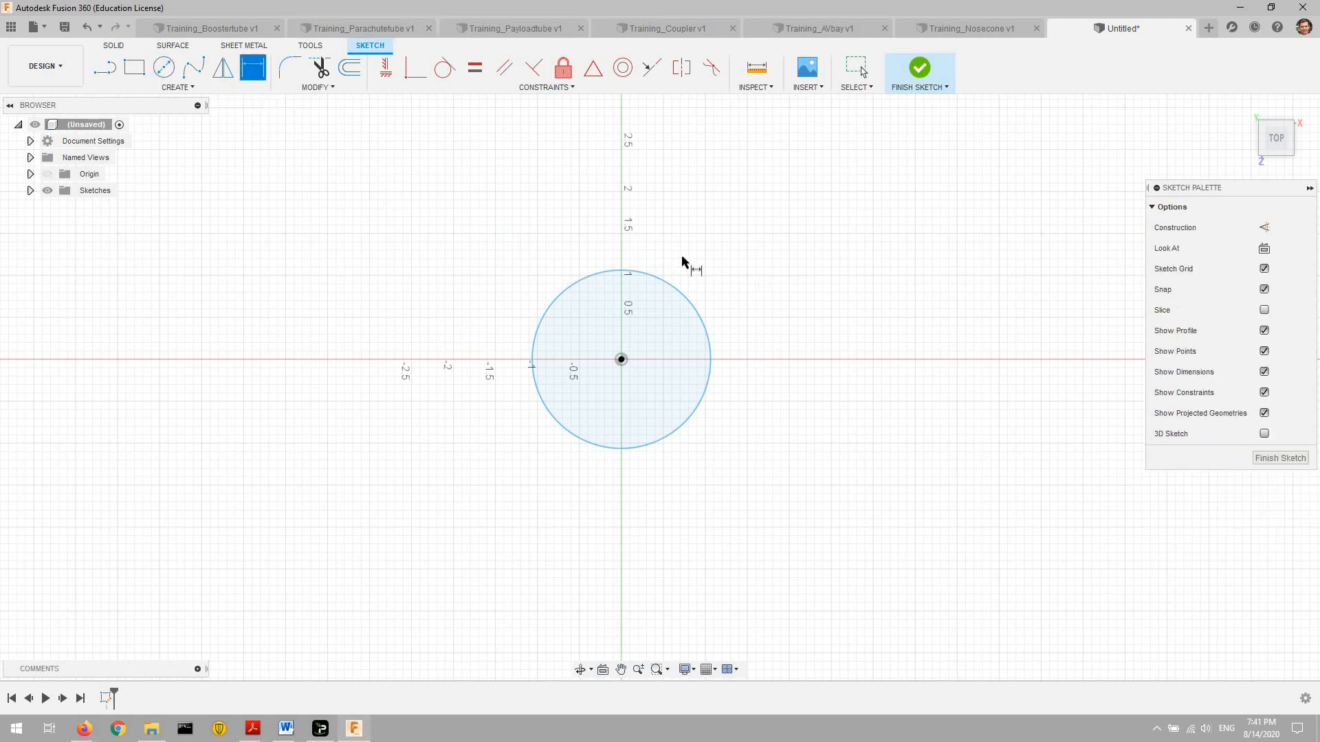
pyautogui.click(686, 298)
pyautogui.click(746, 225)
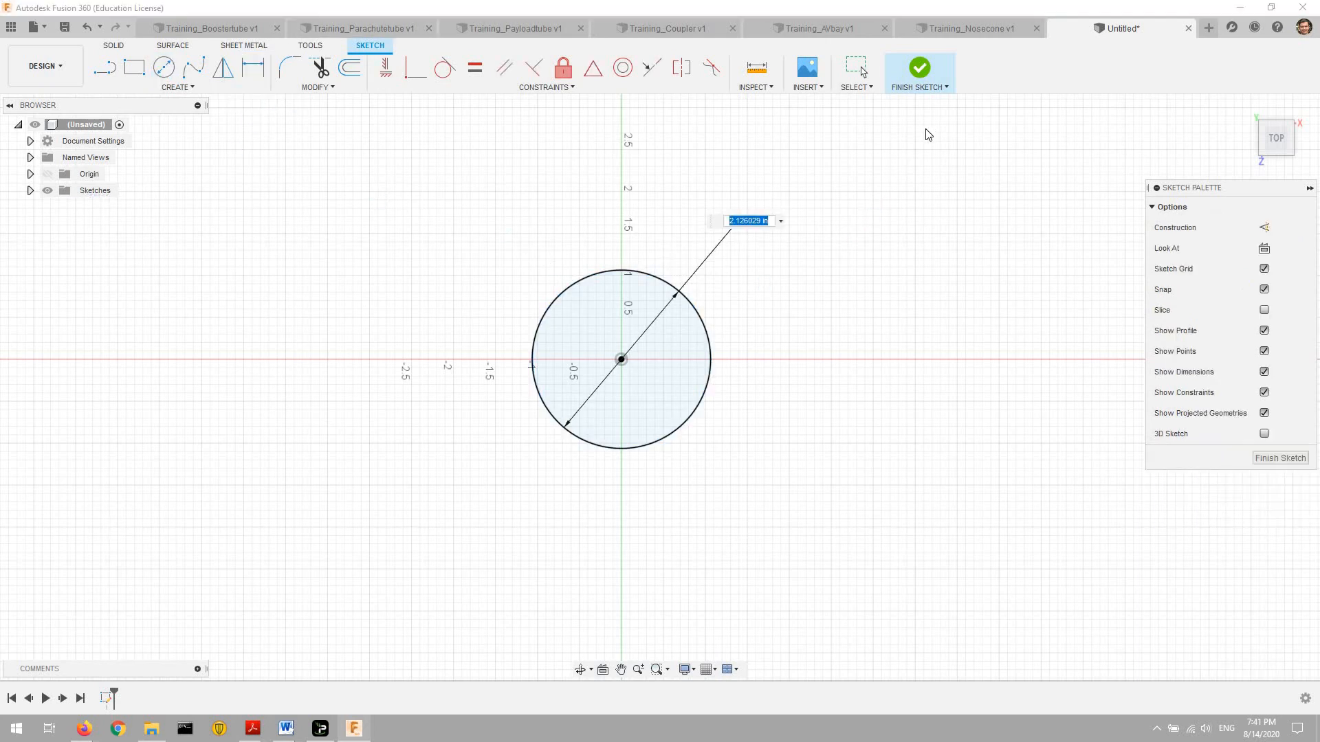
pyautogui.write('7.3cm')
pyautogui.press('Return')
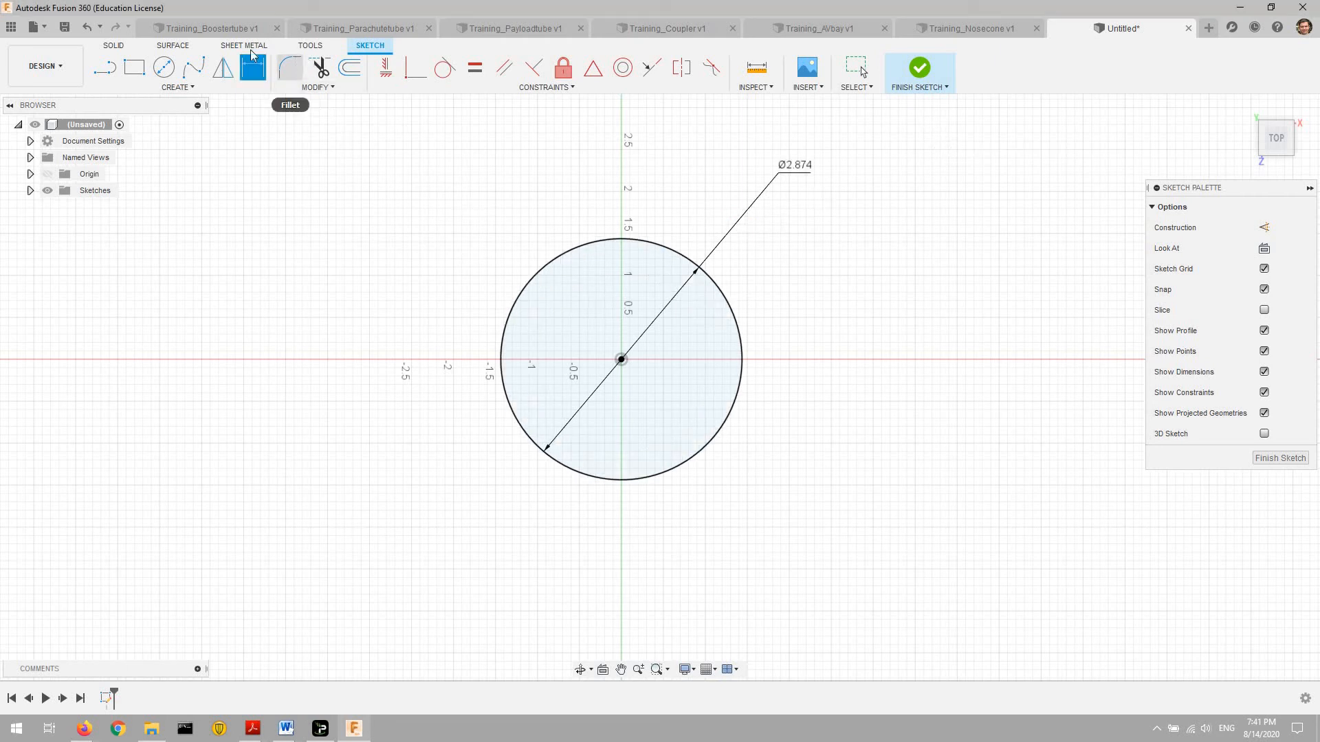
# - Extrude the 7.3 cm circle upward by 53 cm as a new body
pyautogui.press('e')
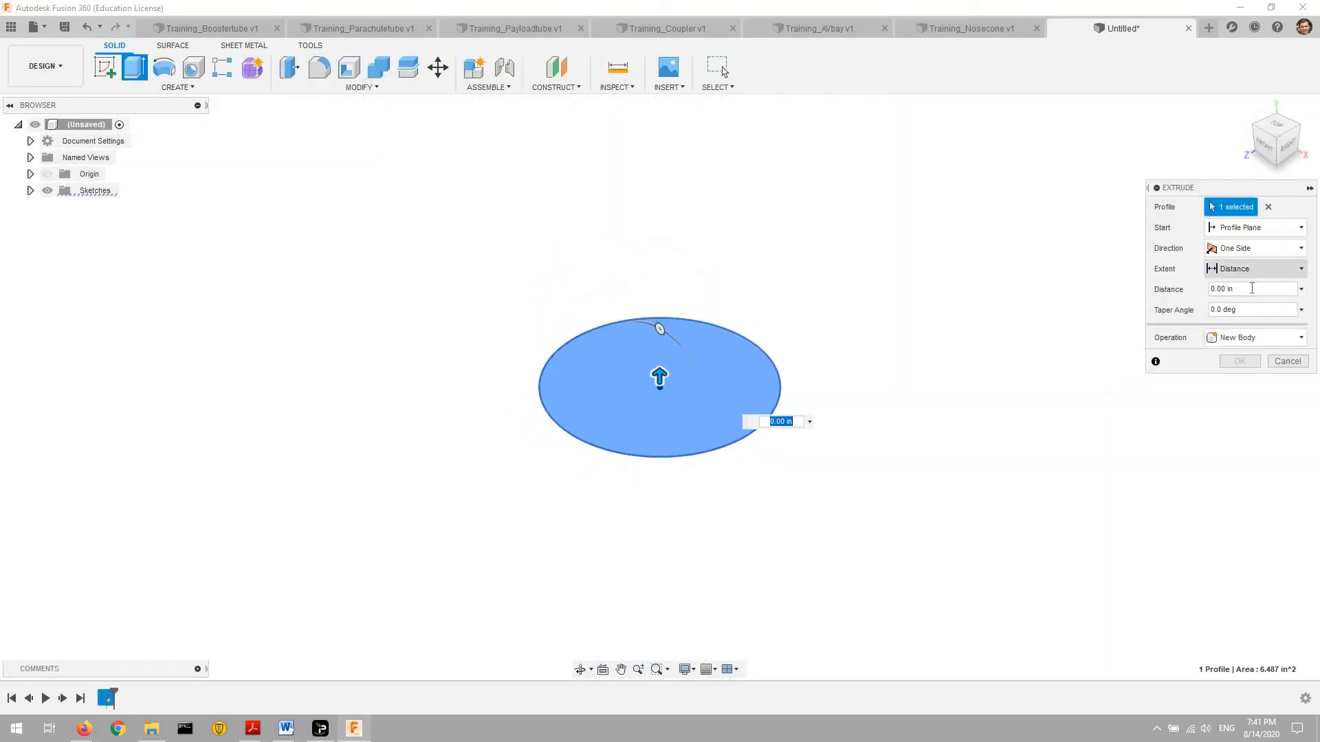
pyautogui.moveTo(1252, 289); pyautogui.dragTo(1154, 294)
pyautogui.write('53cm')
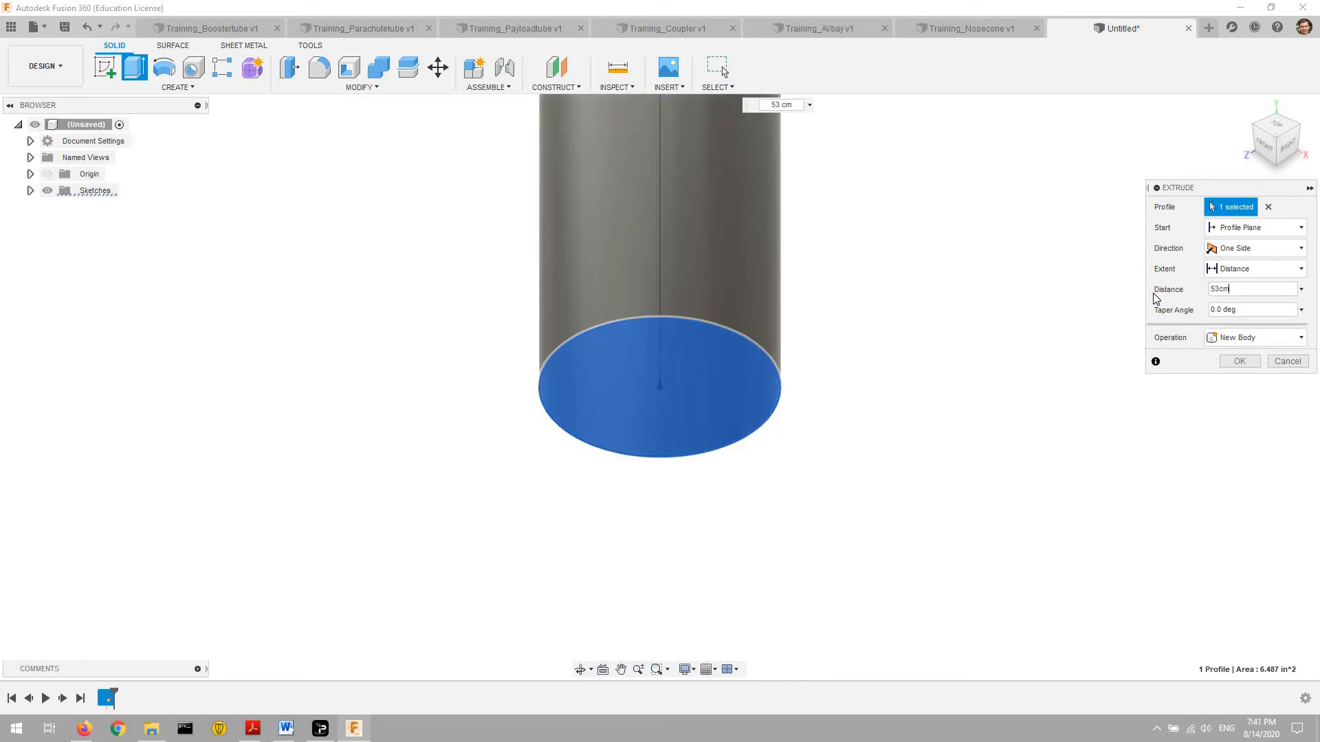
pyautogui.press('Return')
pyautogui.scroll(-4, 1164, 275)
pyautogui.moveTo(1165, 265); pyautogui.dragTo(753, 536, button='middle')
pyautogui.scroll(-4, 767, 490)
pyautogui.moveTo(817, 456)
pyautogui.mouseDown(button='middle')
pyautogui.moveTo(869, 451)
pyautogui.moveTo(838, 442)
pyautogui.moveTo(875, 457)
pyautogui.moveTo(807, 439)
pyautogui.mouseUp(button='middle')
pyautogui.scroll(2, 840, 447)
pyautogui.scroll(-2, 844, 451)
pyautogui.scroll(2, 807, 440)
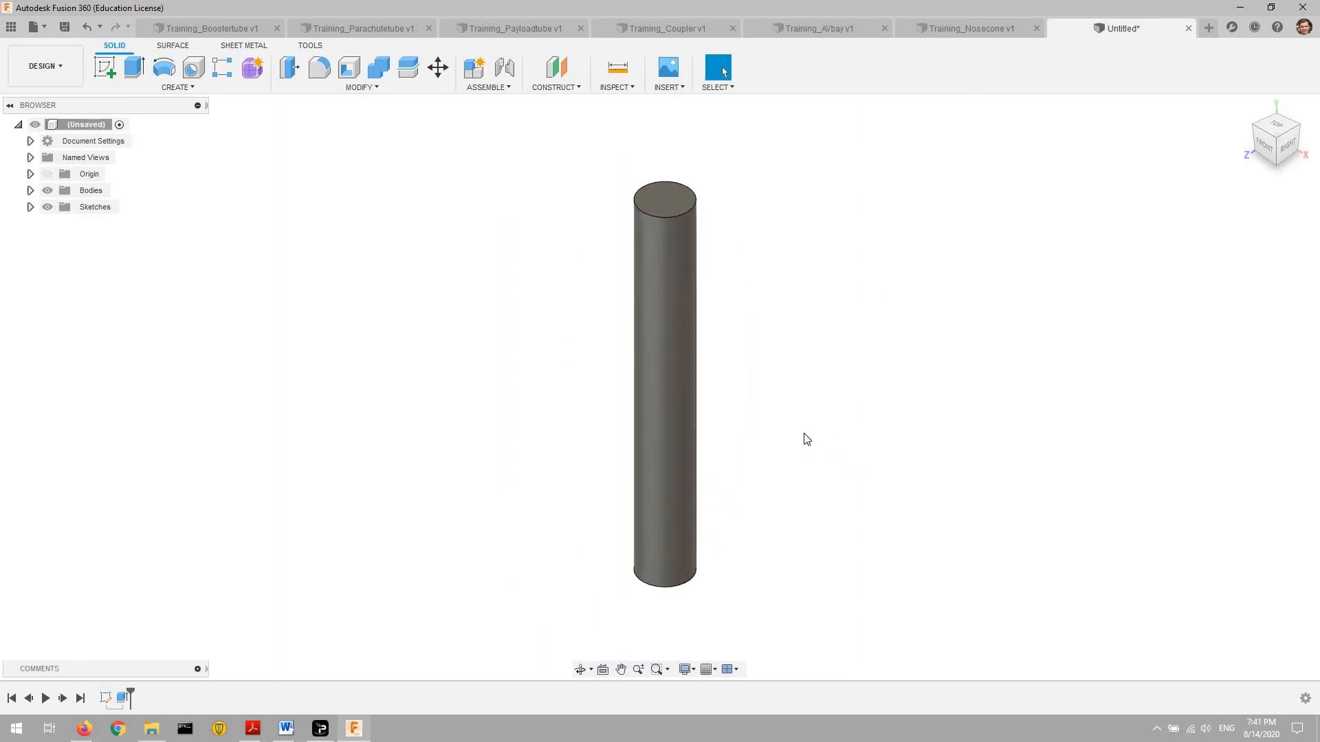
# - Save the solid cylinder design as Training_Motor in the CAD Training folder
pyautogui.hotkey('ctrl', 's')
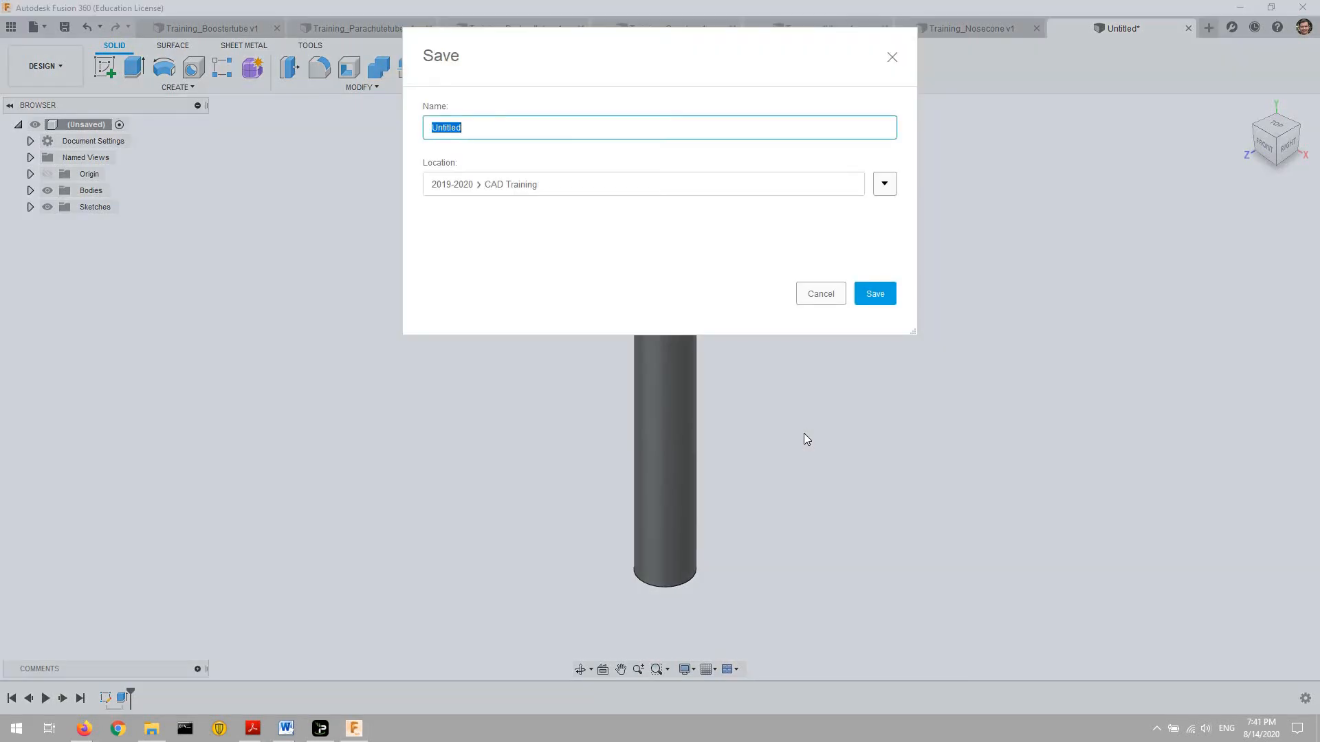
pyautogui.write('Training_Motor')
pyautogui.click(876, 303)
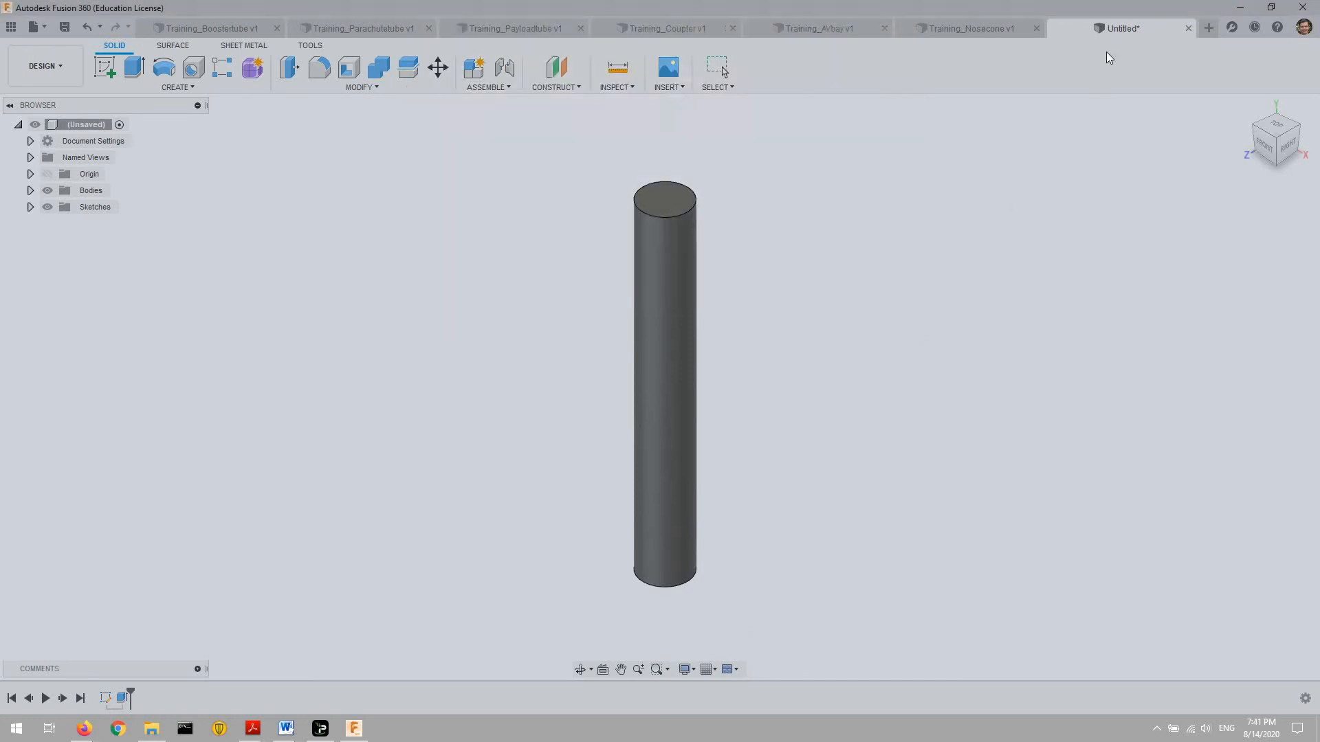
# - Create a new design and start a sketch on the horizontal origin plane
pyautogui.click(1208, 28)
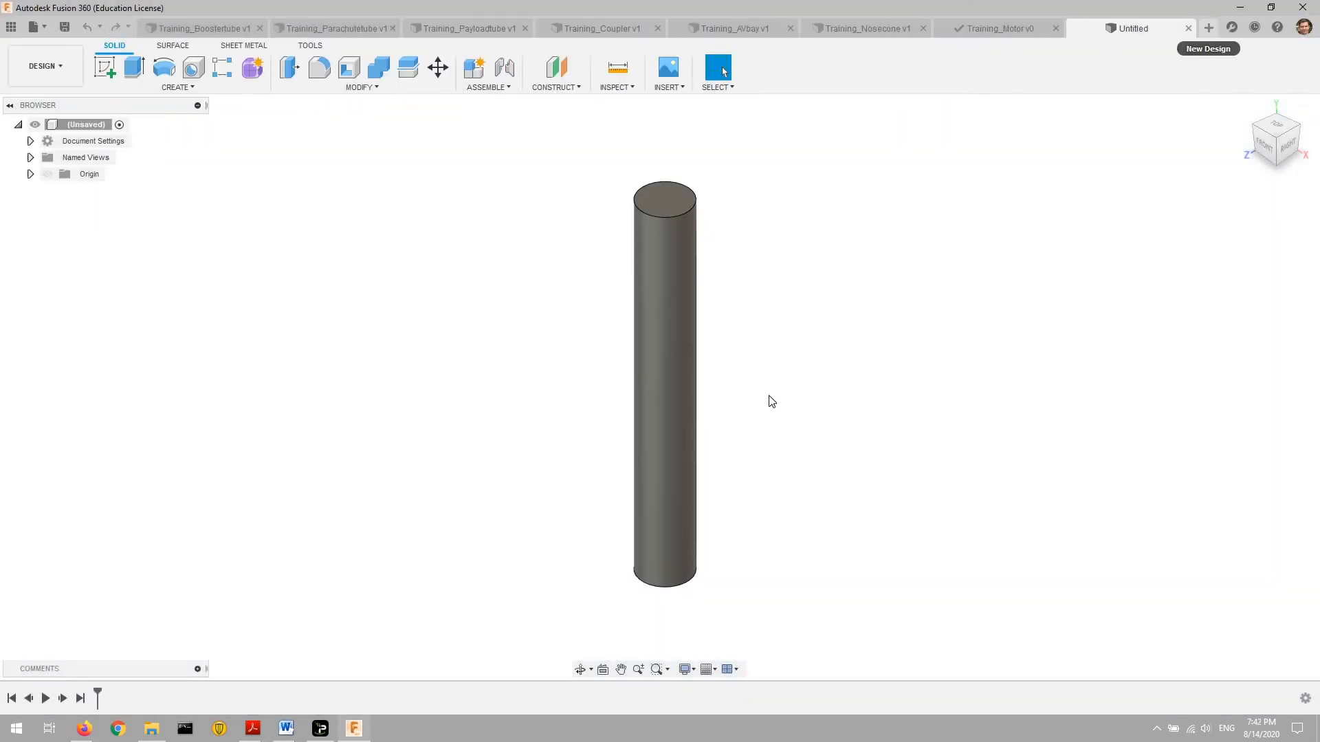
pyautogui.click(109, 68)
pyautogui.click(642, 415)
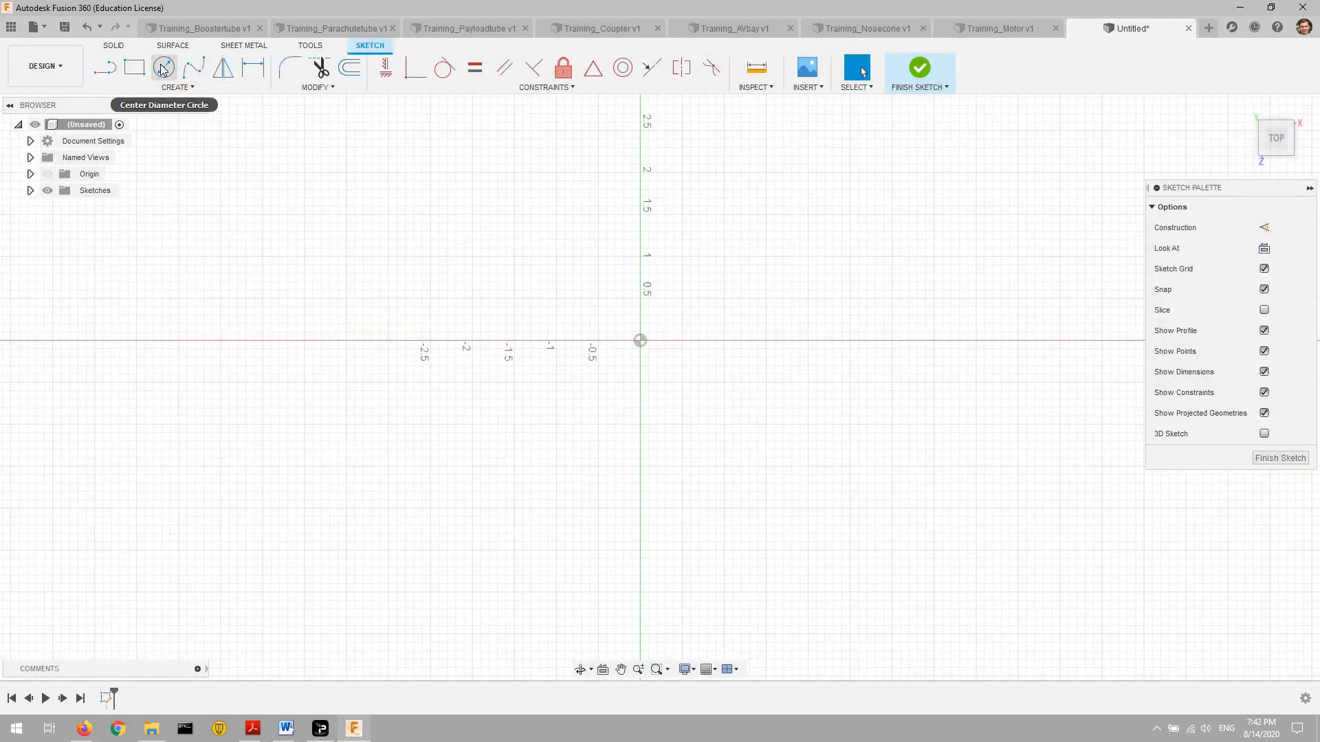
# - Draw two concentric circles centred on the origin, about 5.1 in and about 4.67 in in diameter
pyautogui.click(164, 66)
pyautogui.click(640, 340)
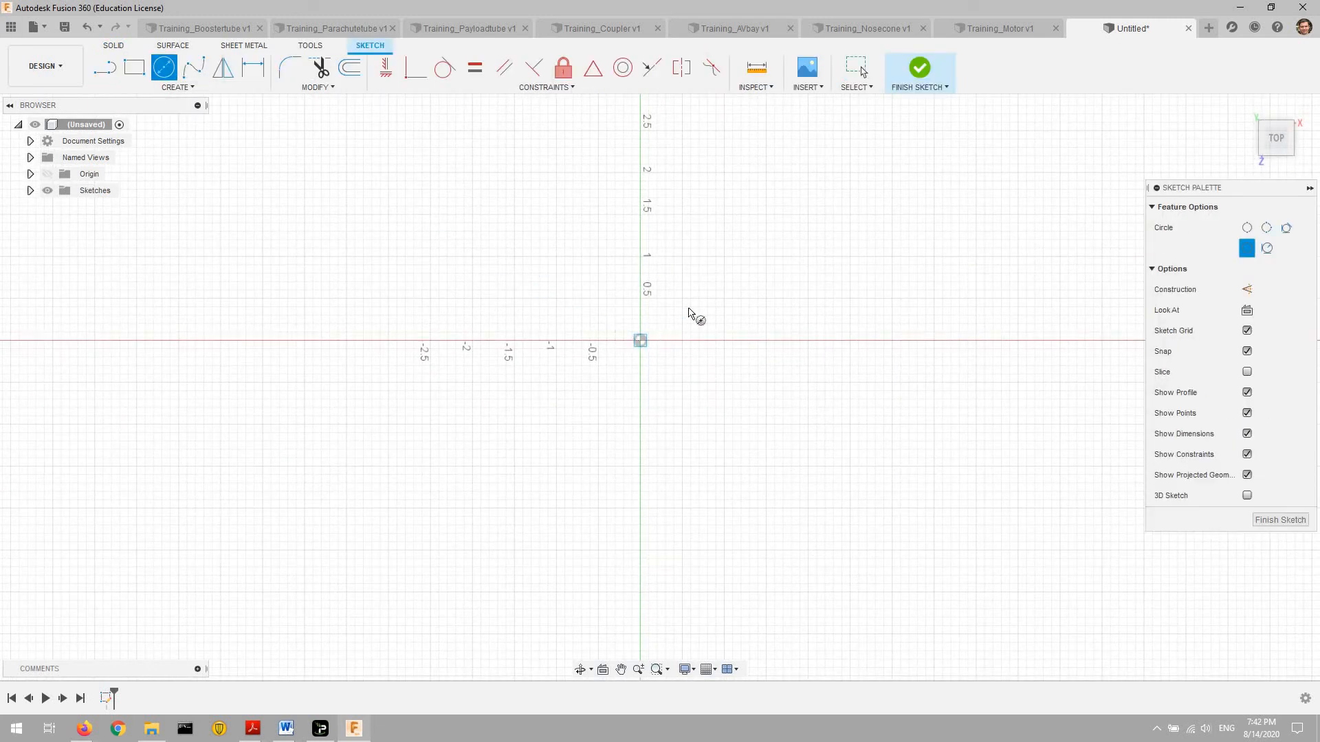
pyautogui.click(798, 197)
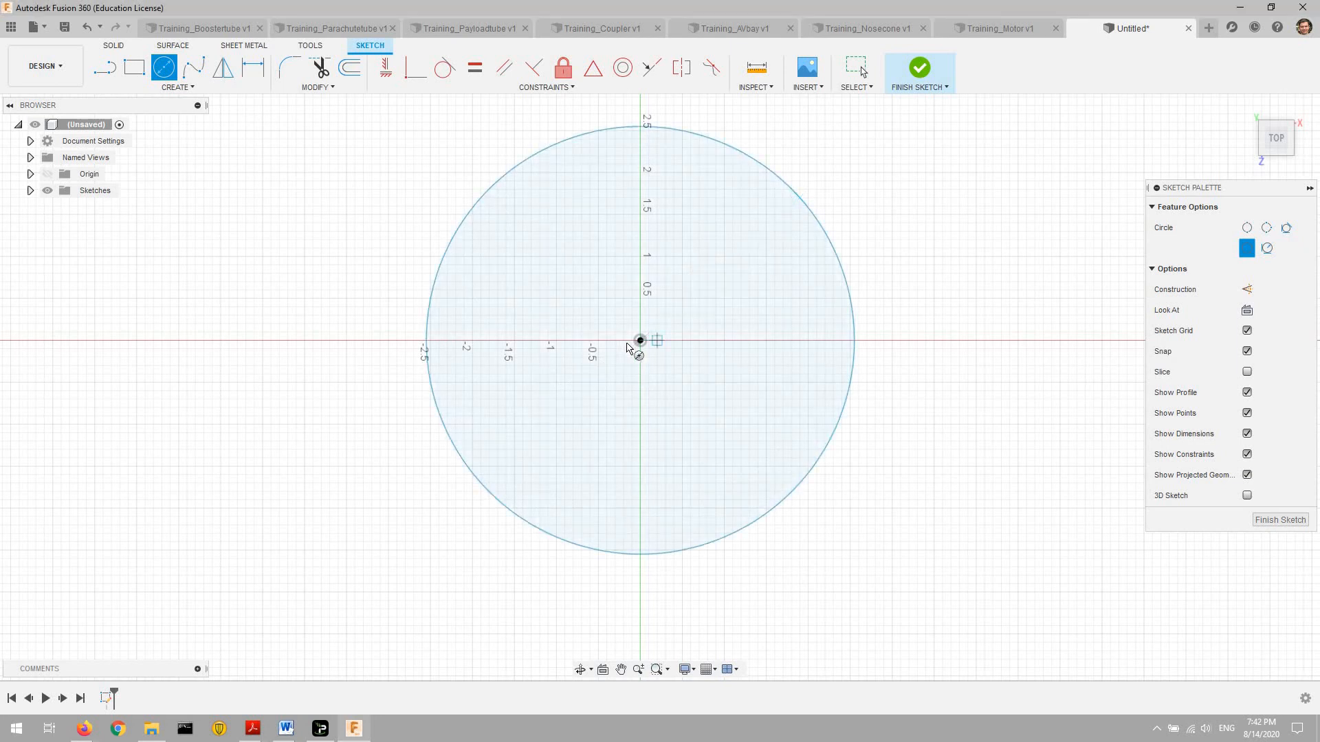
pyautogui.click(640, 340)
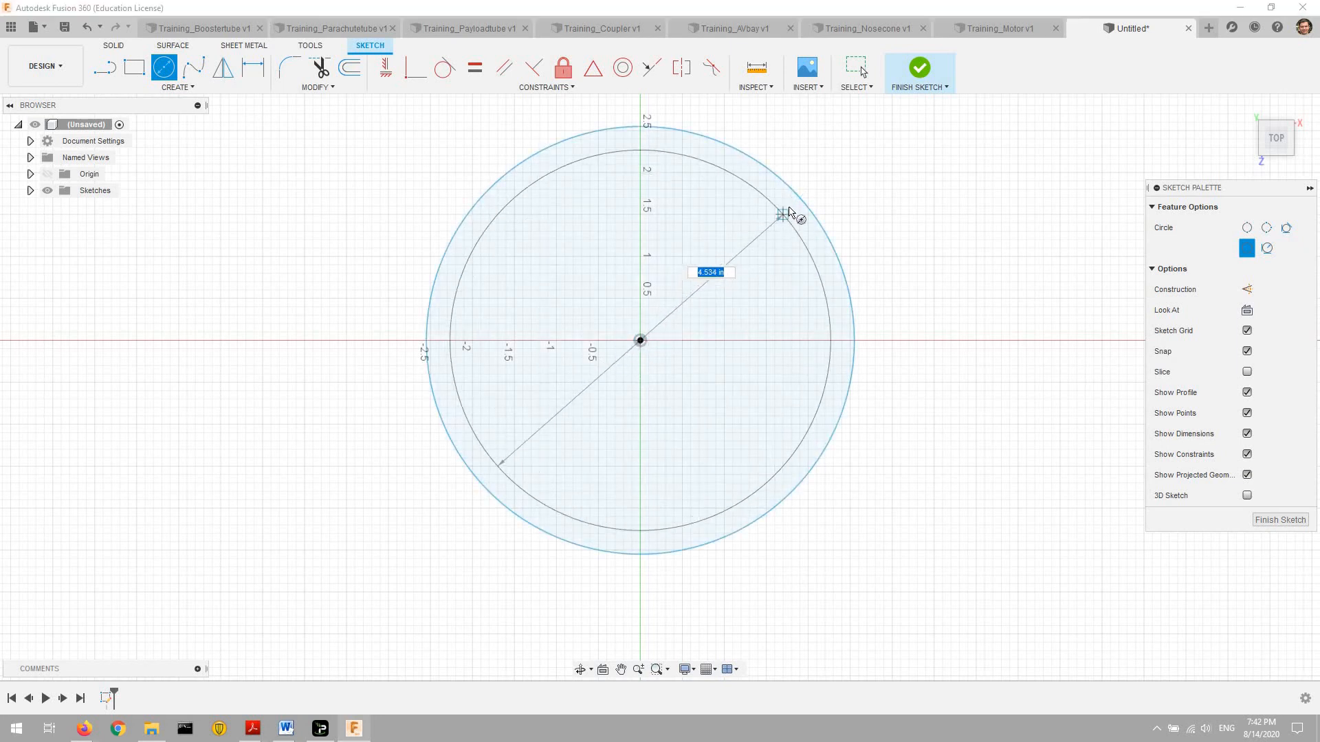
pyautogui.click(780, 209)
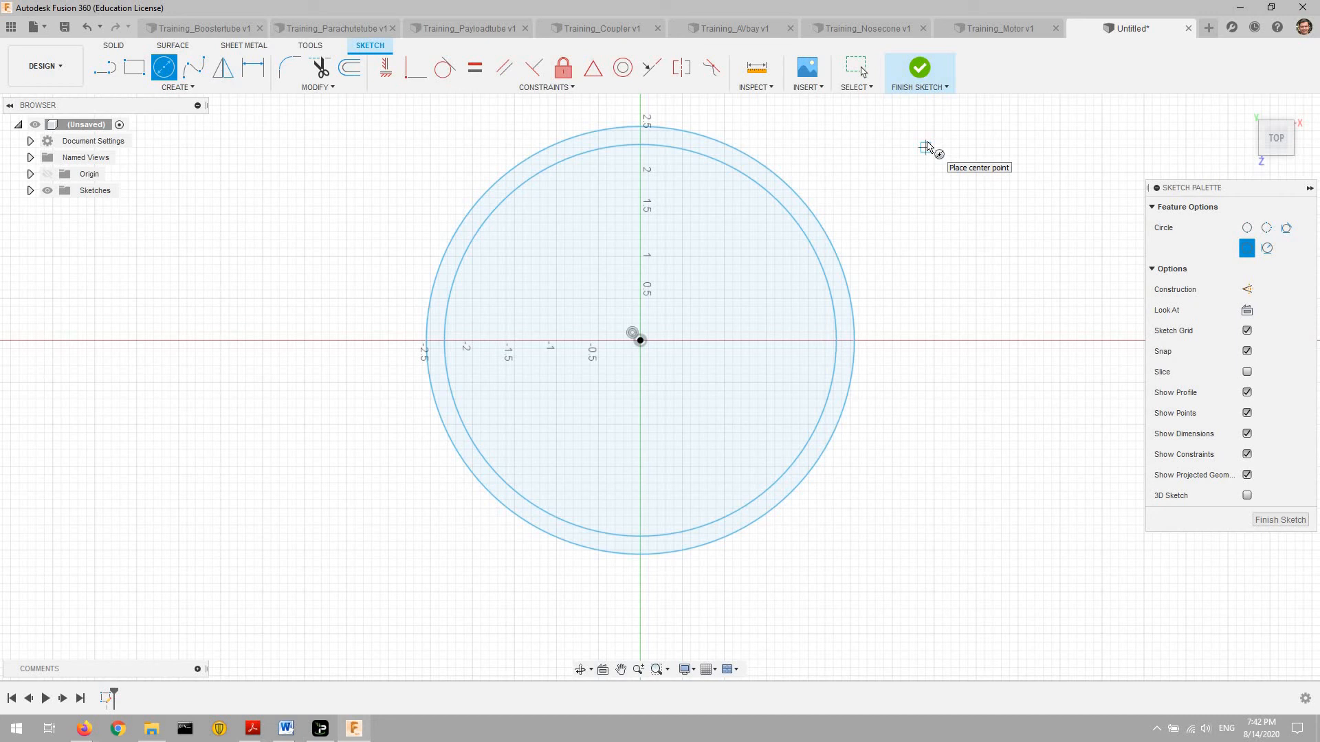
# - Dimension the inner circle's diameter to 7.3 cm and the outer circle's diameter to 3.044015748 in
pyautogui.click(253, 72)
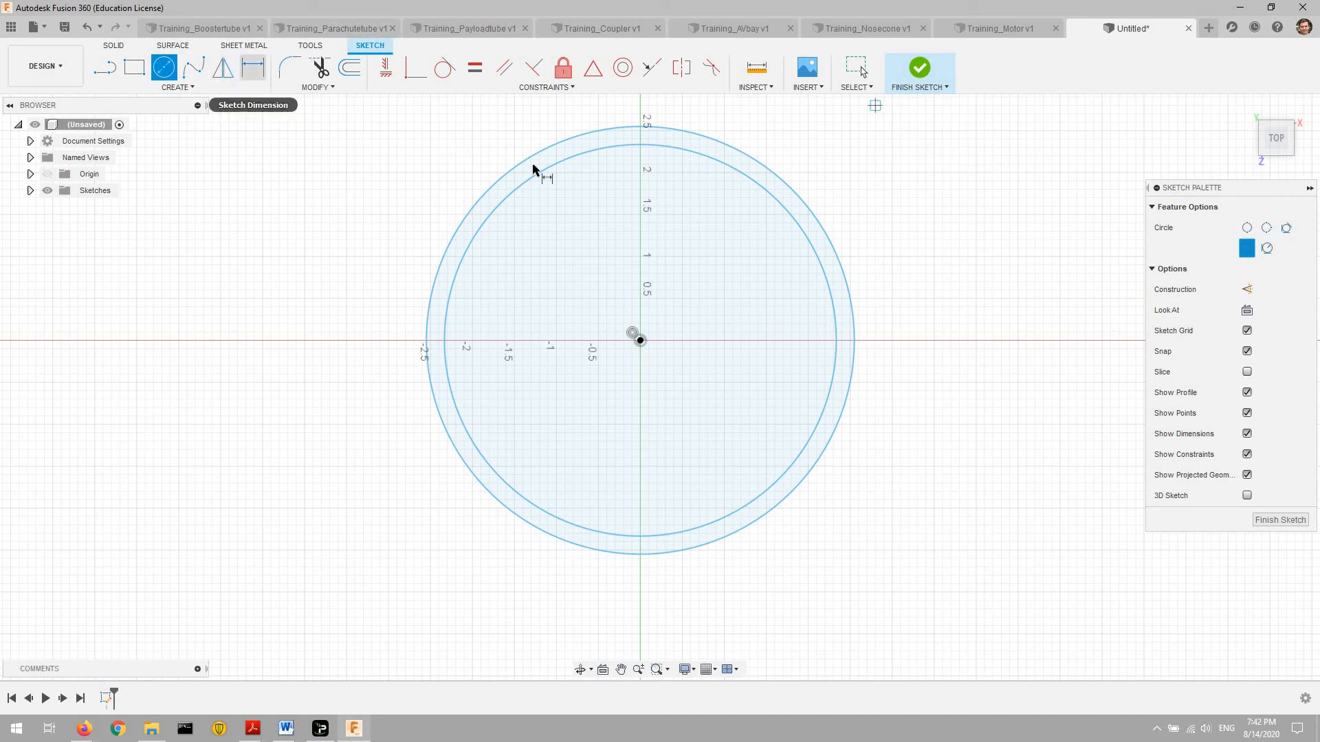
pyautogui.click(783, 208)
pyautogui.click(860, 170)
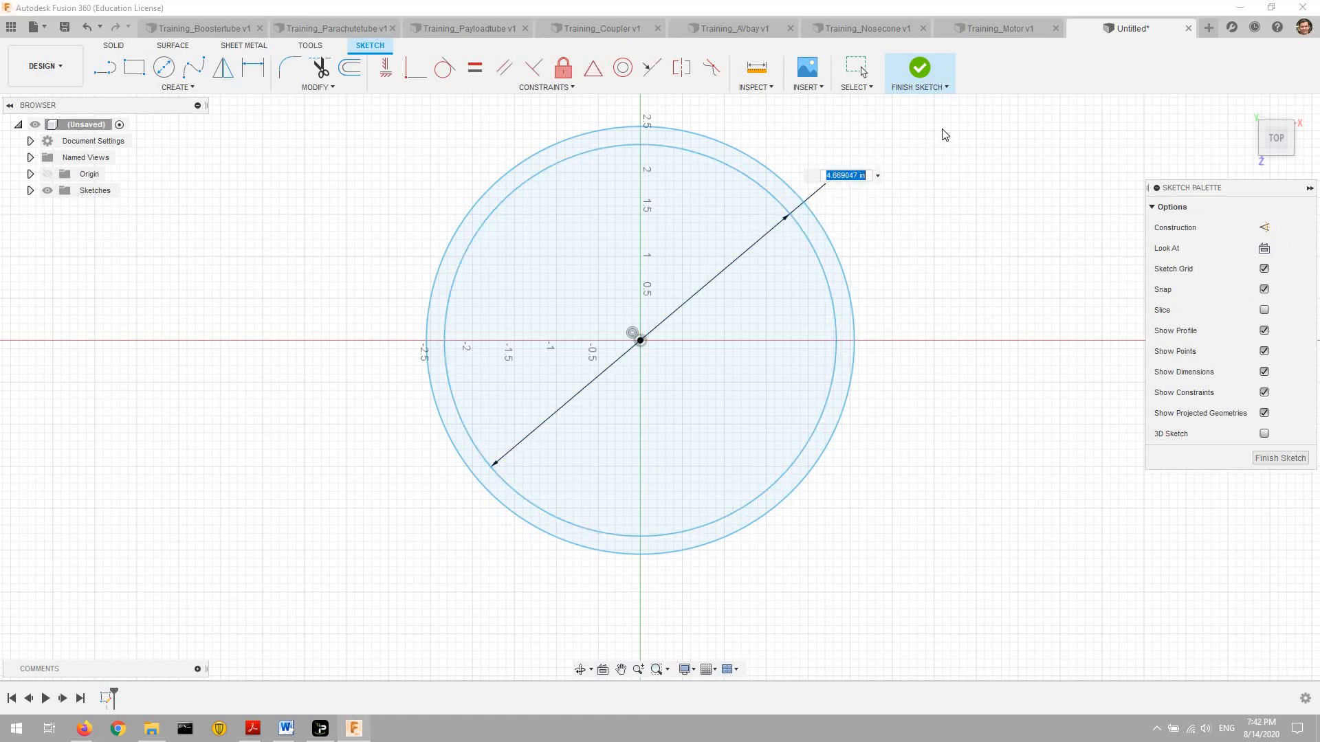
pyautogui.write('7.3cm')
pyautogui.press('Return')
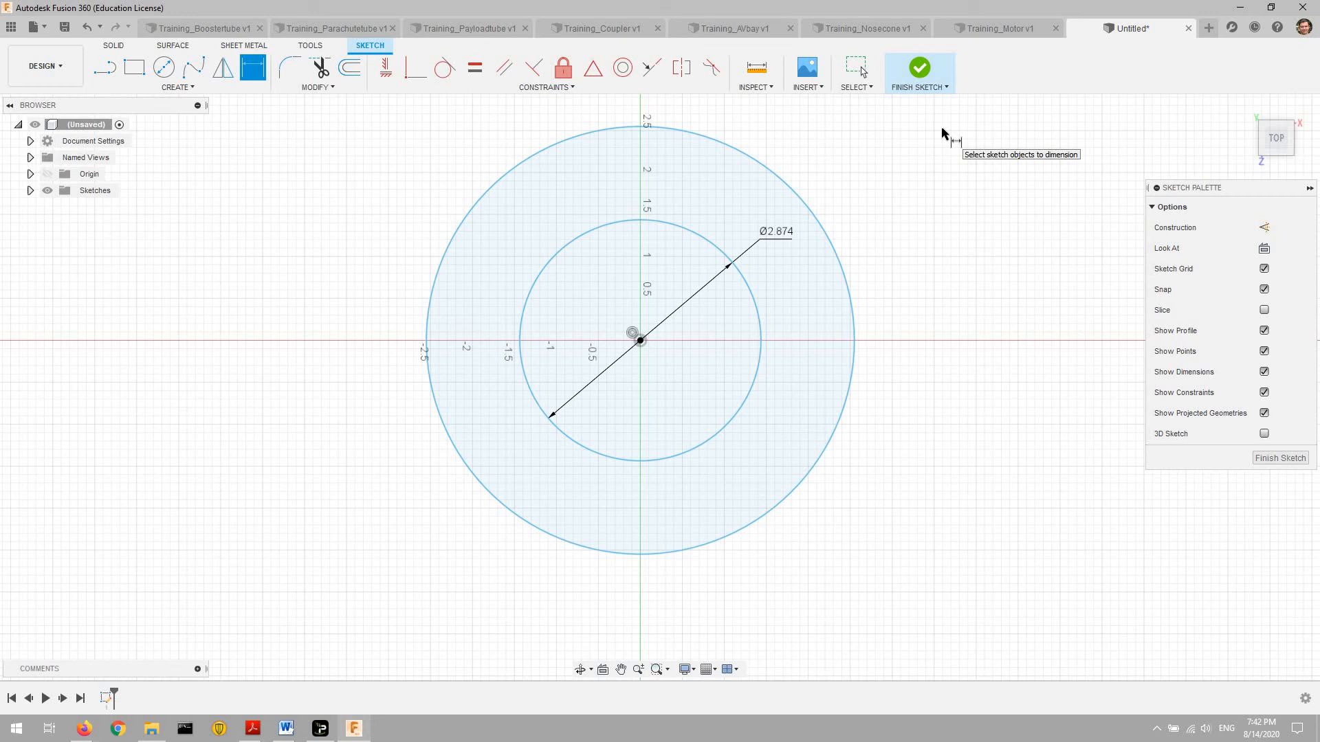
pyautogui.click(813, 199)
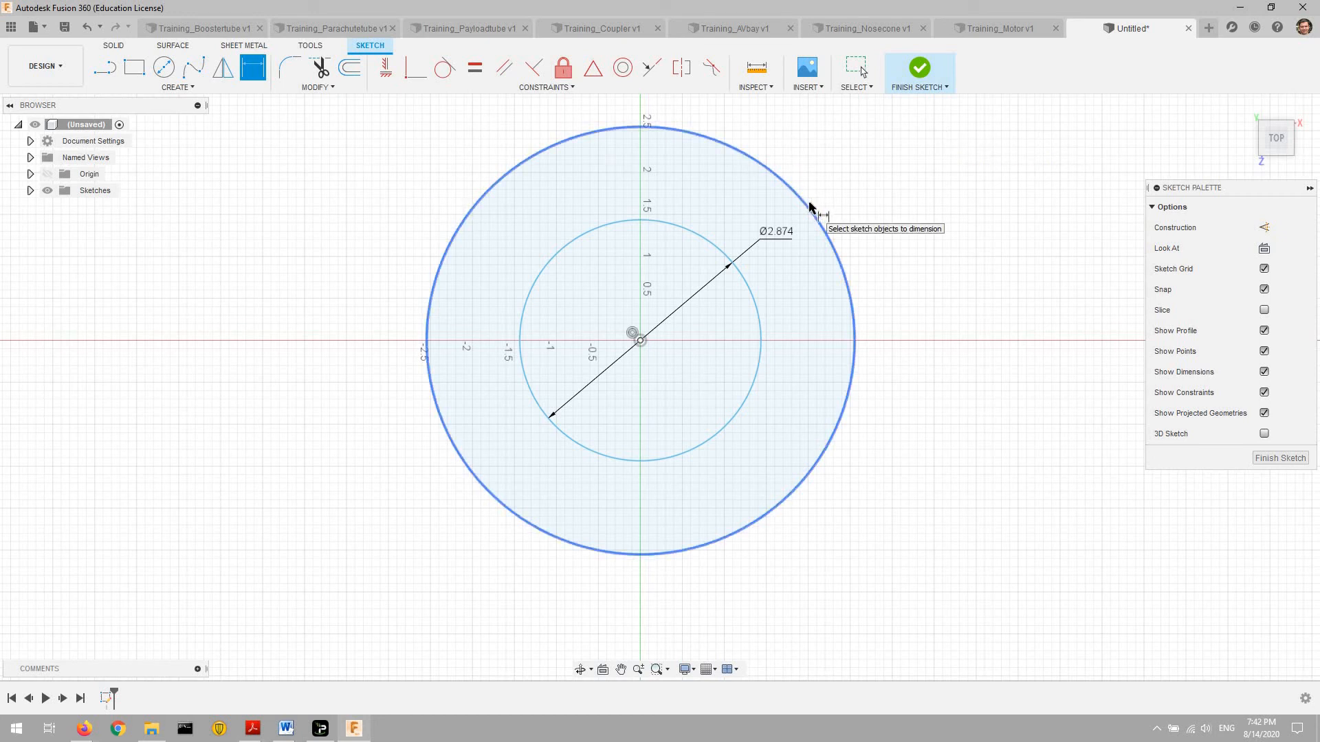
pyautogui.click(1005, 227)
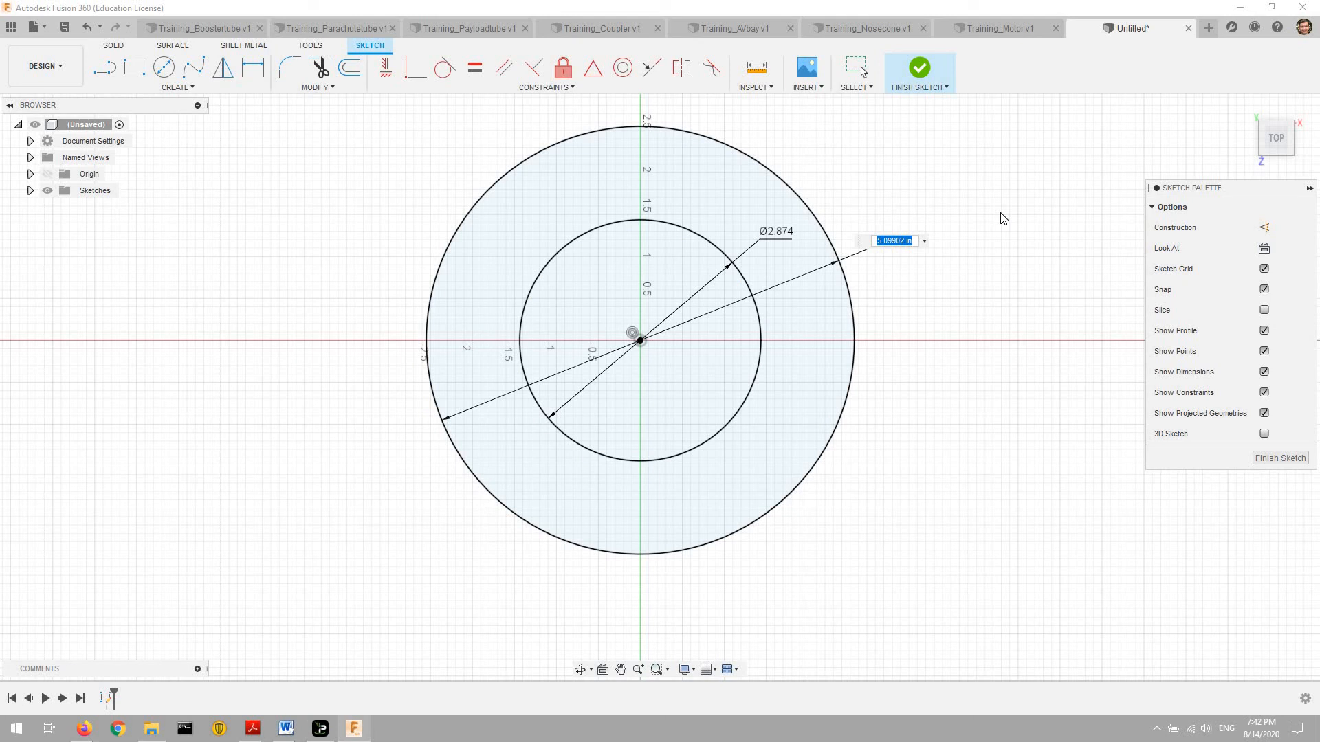
pyautogui.write('3.044015748')
pyautogui.press('Return')
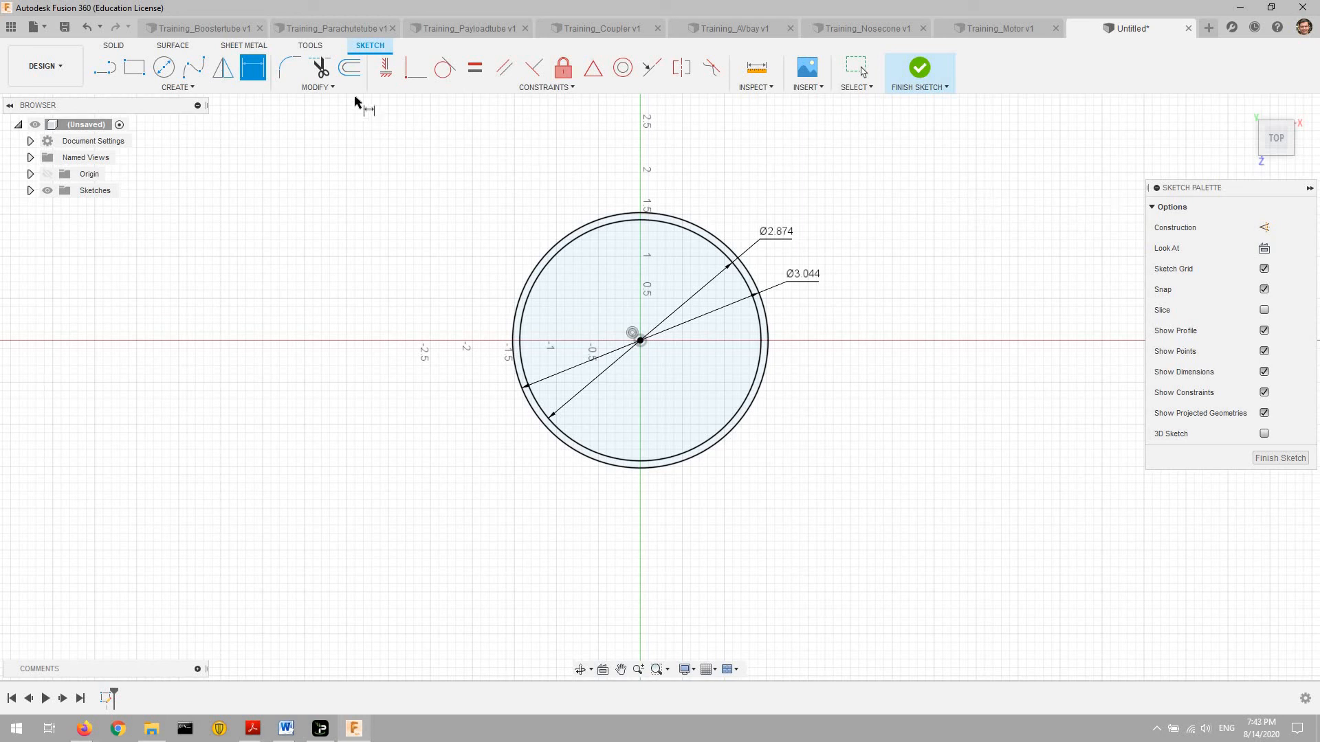
# - Extrude the thin ring between the two circles upward by 53 cm as a new body
pyautogui.click(114, 45)
pyautogui.click(134, 67)
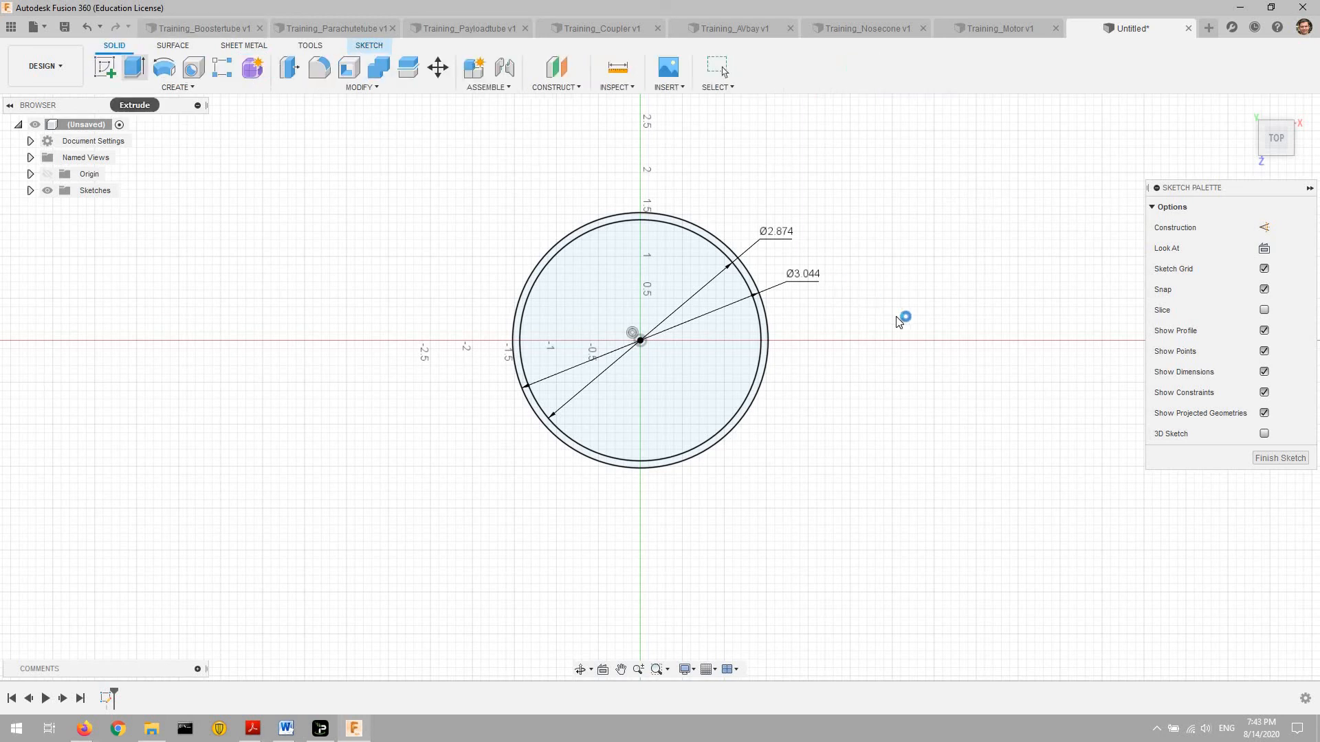
pyautogui.click(774, 399)
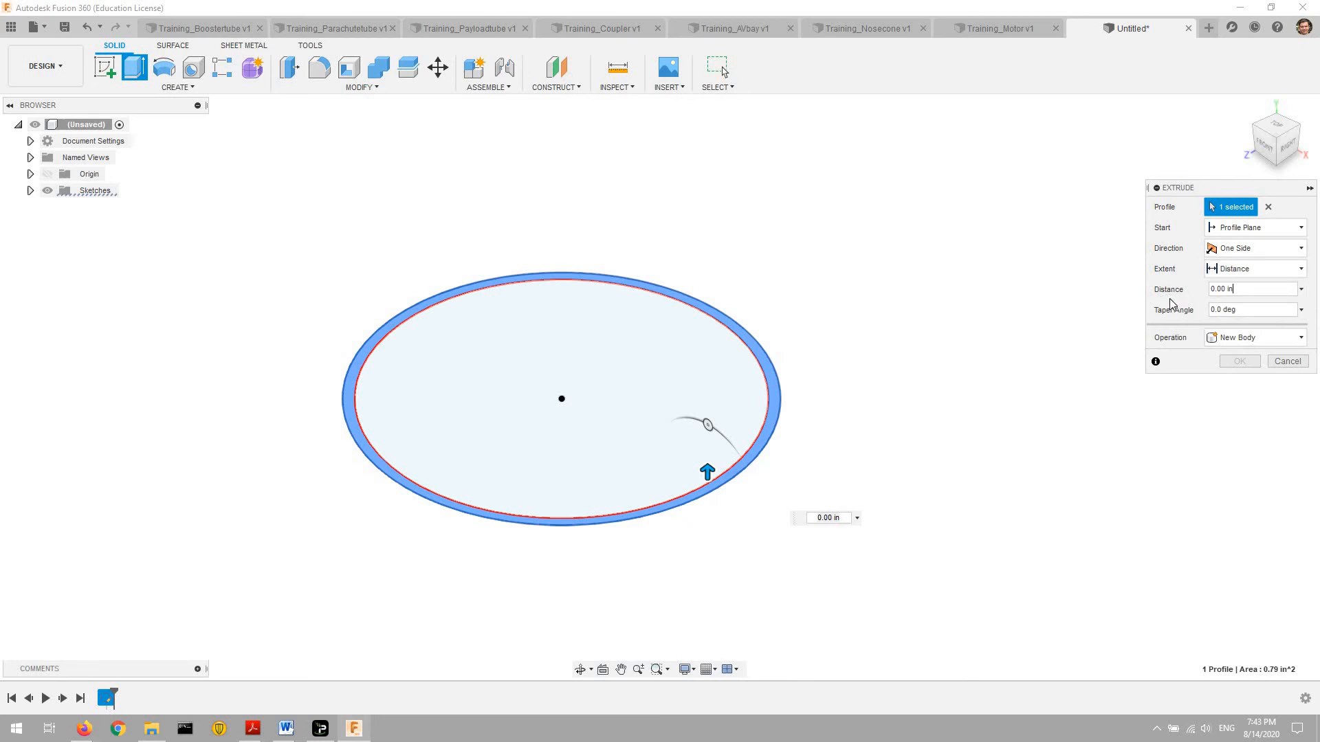
pyautogui.press('BackSpace')
pyautogui.press('BackSpace')
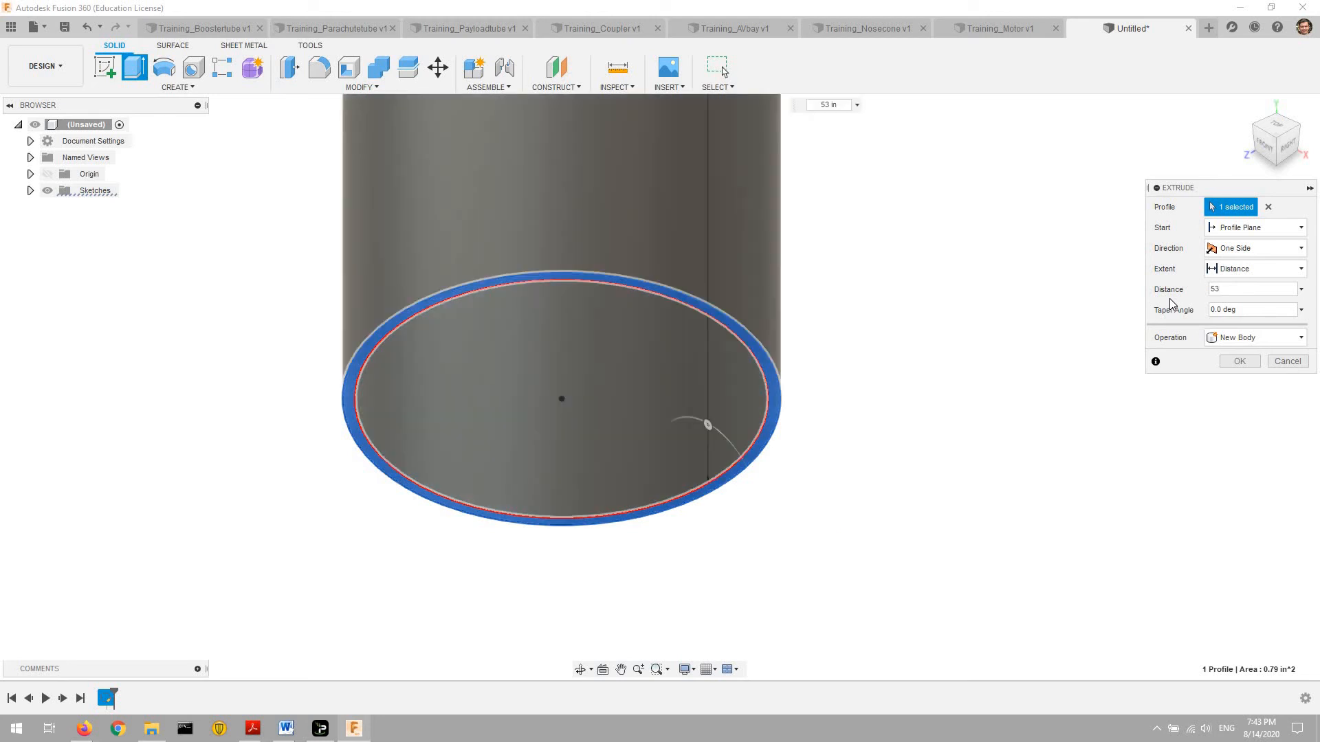
pyautogui.press('Return')
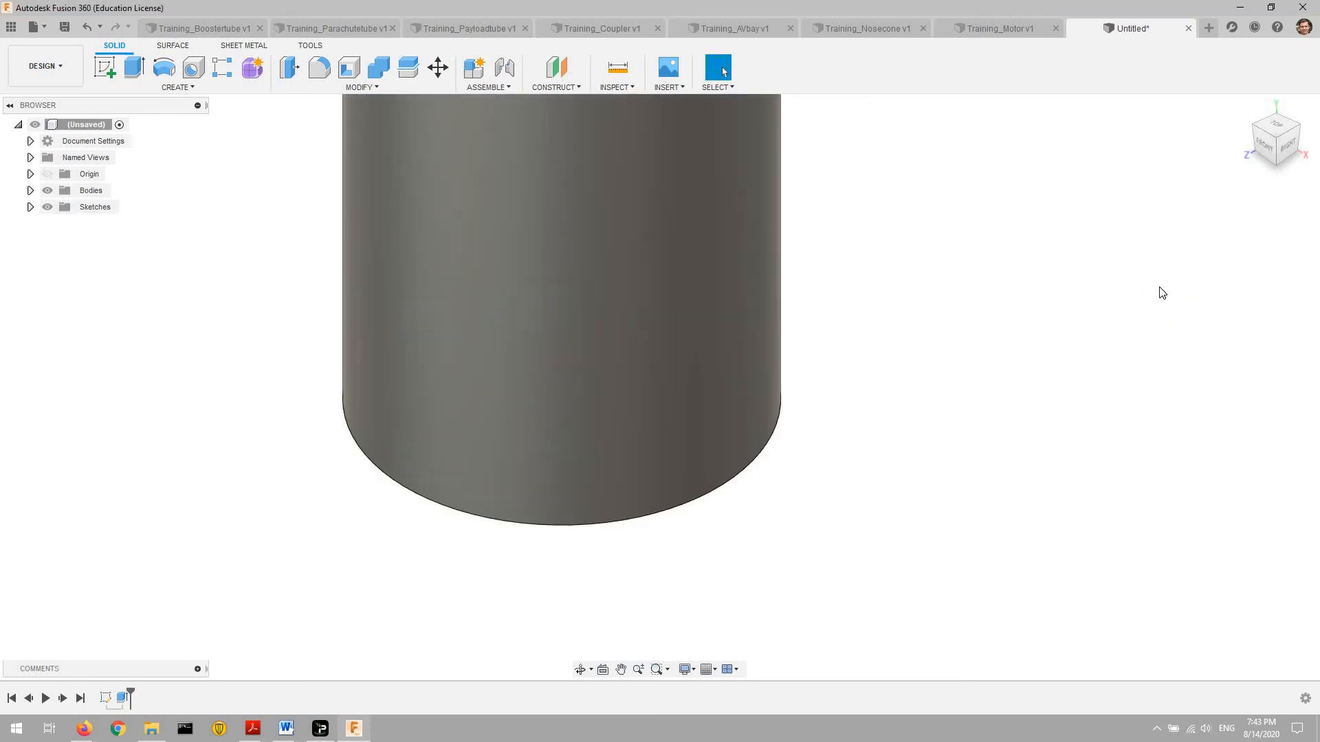
pyautogui.scroll(-5, 1170, 300)
pyautogui.moveTo(991, 395); pyautogui.dragTo(923, 452, button='middle')
pyautogui.scroll(-5, 954, 425)
pyautogui.moveTo(1032, 399); pyautogui.dragTo(827, 490, button='middle')
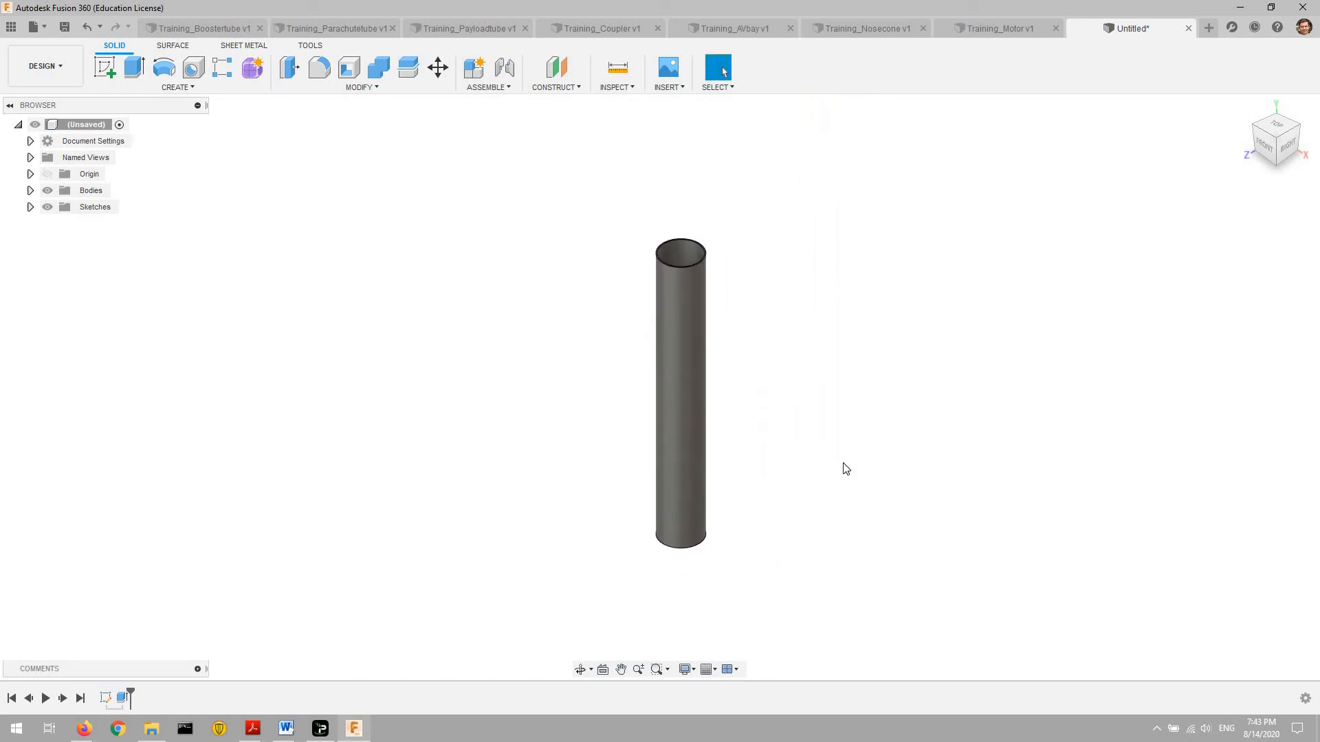
pyautogui.scroll(1, 851, 466)
# - Save the hollow tube design as Training_MOtorenclosure in the CAD Training folder
pyautogui.hotkey('ctrl', 's')
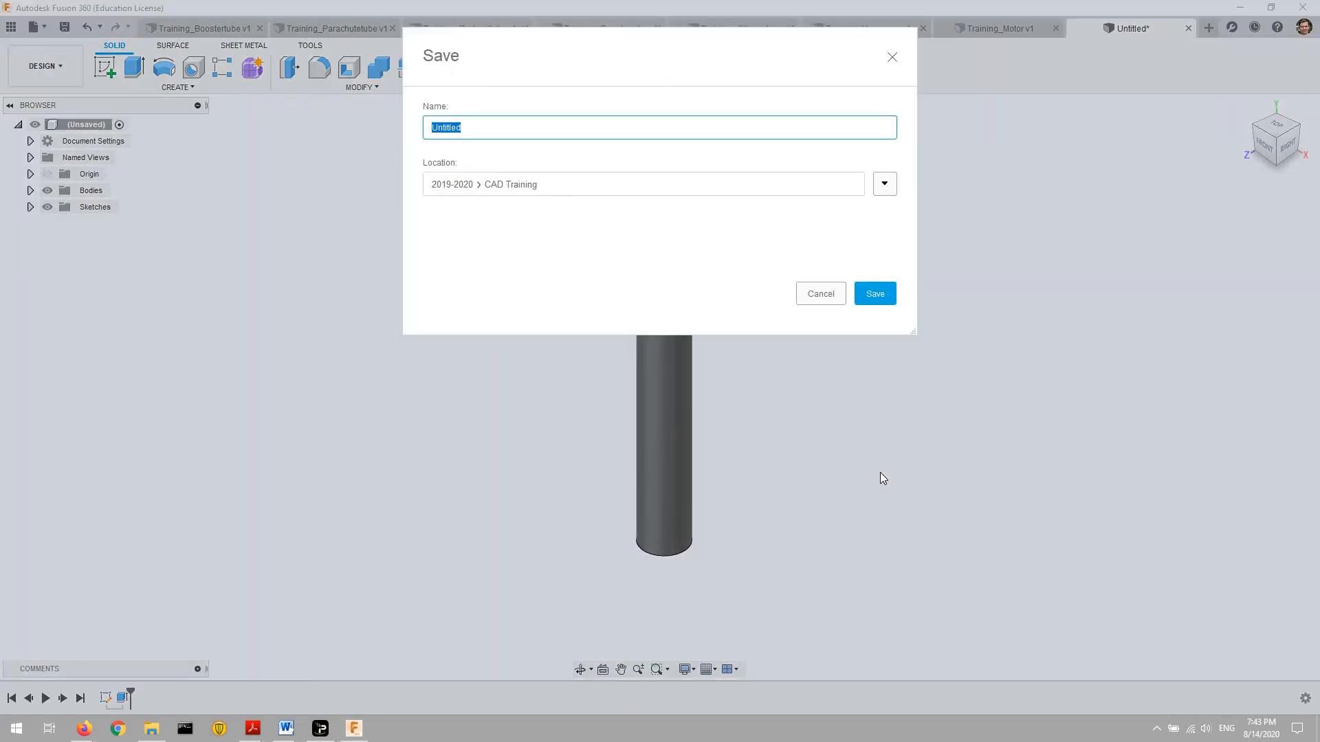
pyautogui.write('Training_MOtorenclosur')
pyautogui.click(877, 292)
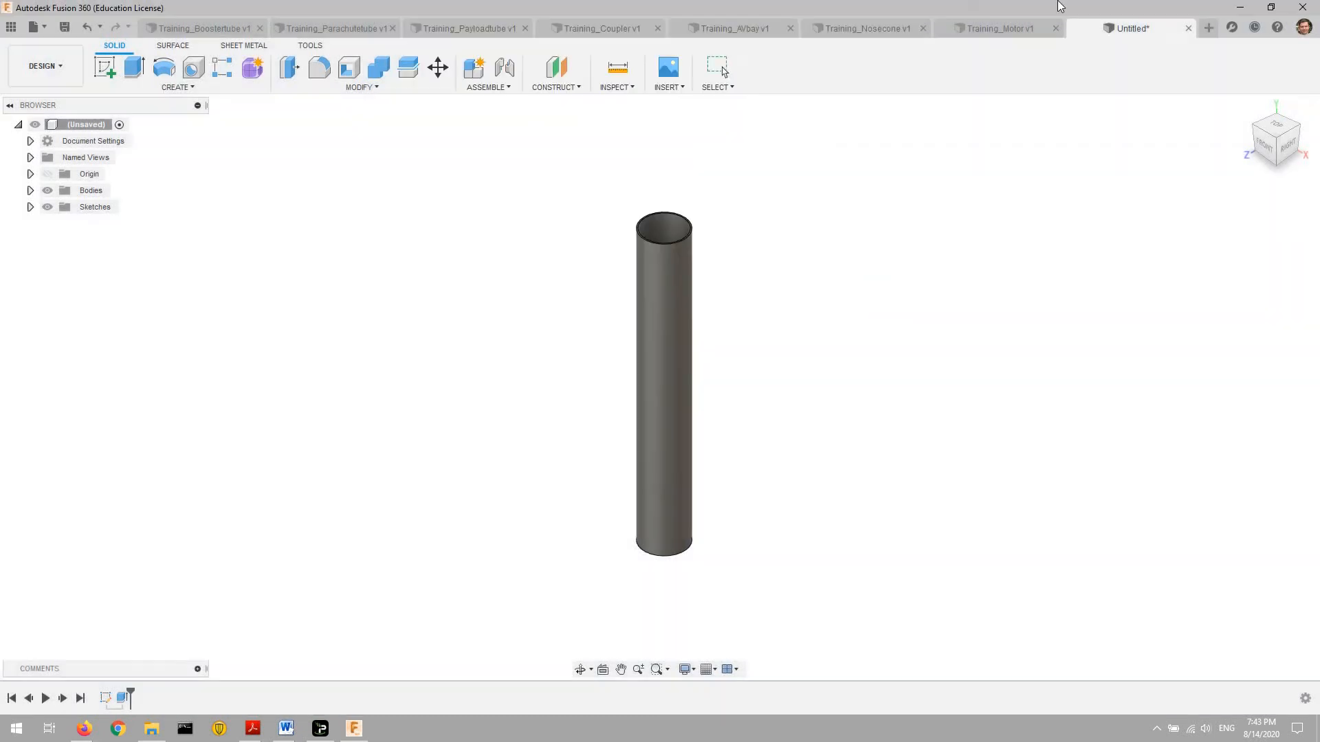
# - Create another new design and start a sketch on its horizontal origin plane
pyautogui.click(1209, 28)
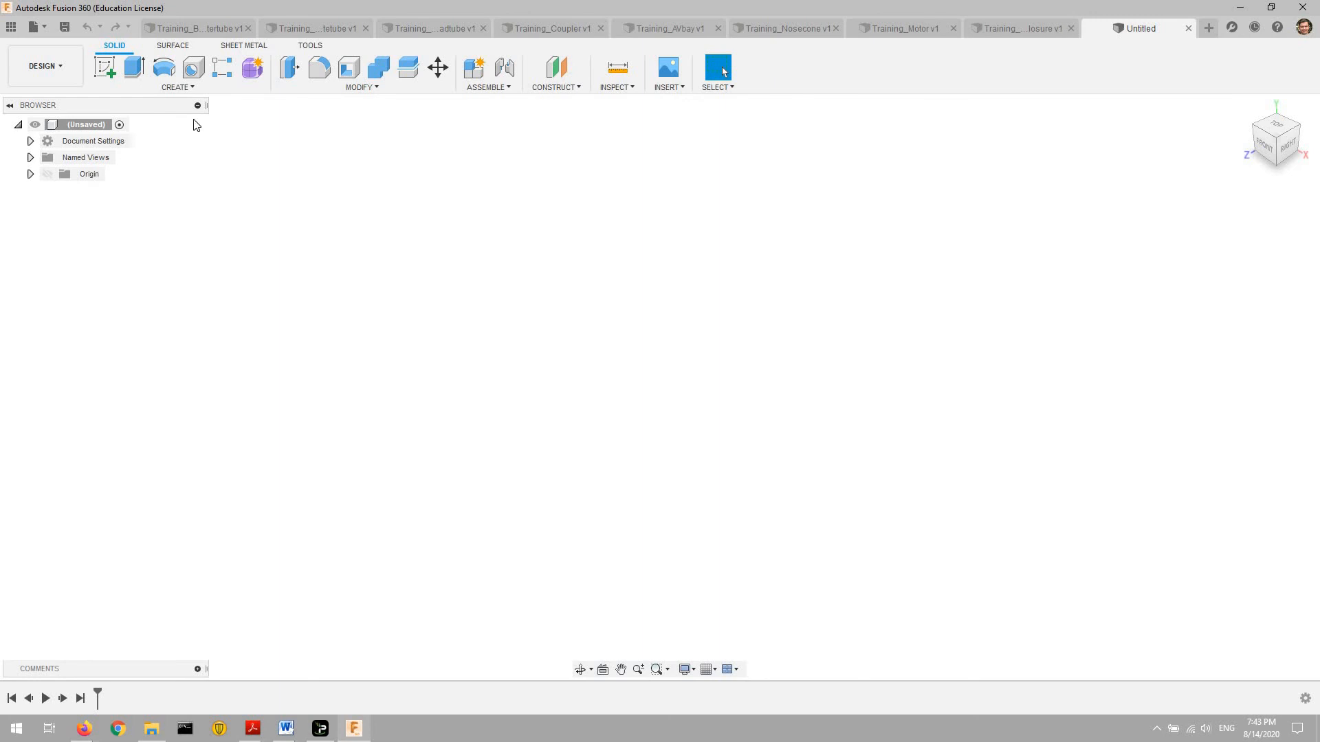
pyautogui.click(103, 67)
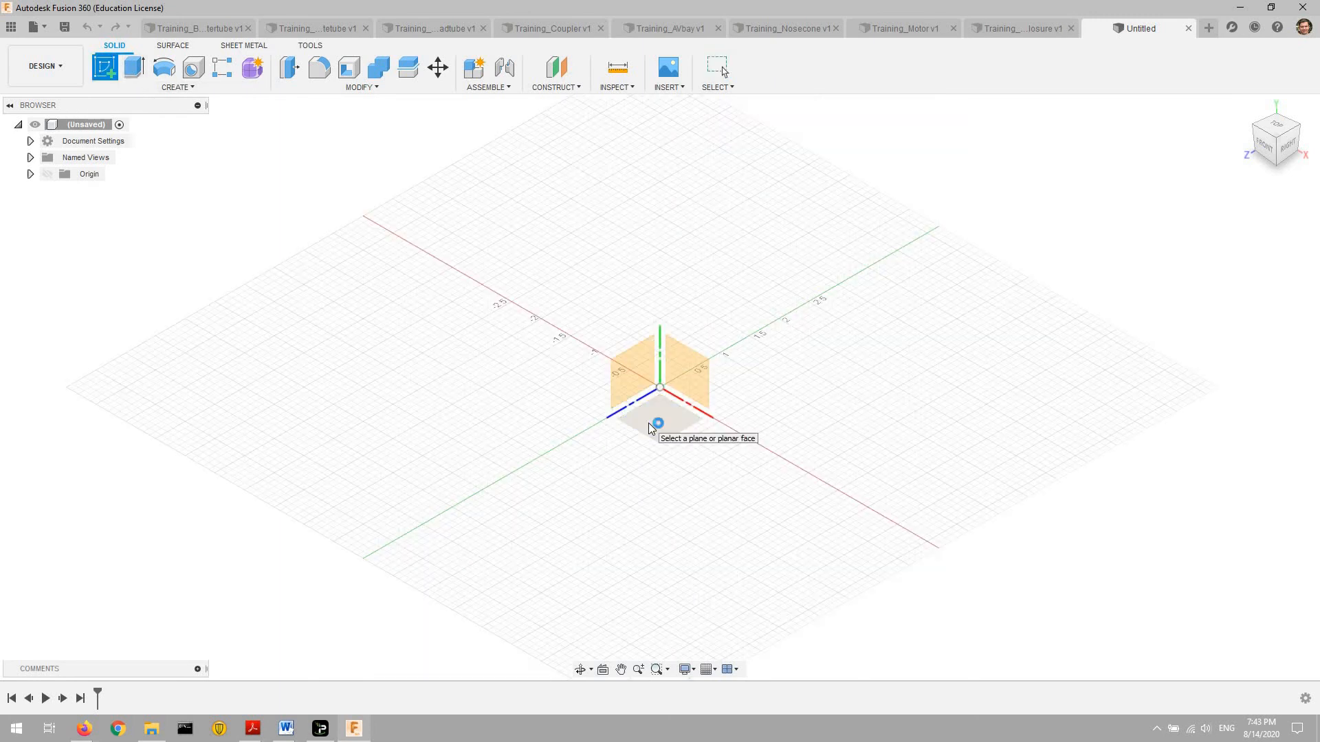
pyautogui.click(649, 425)
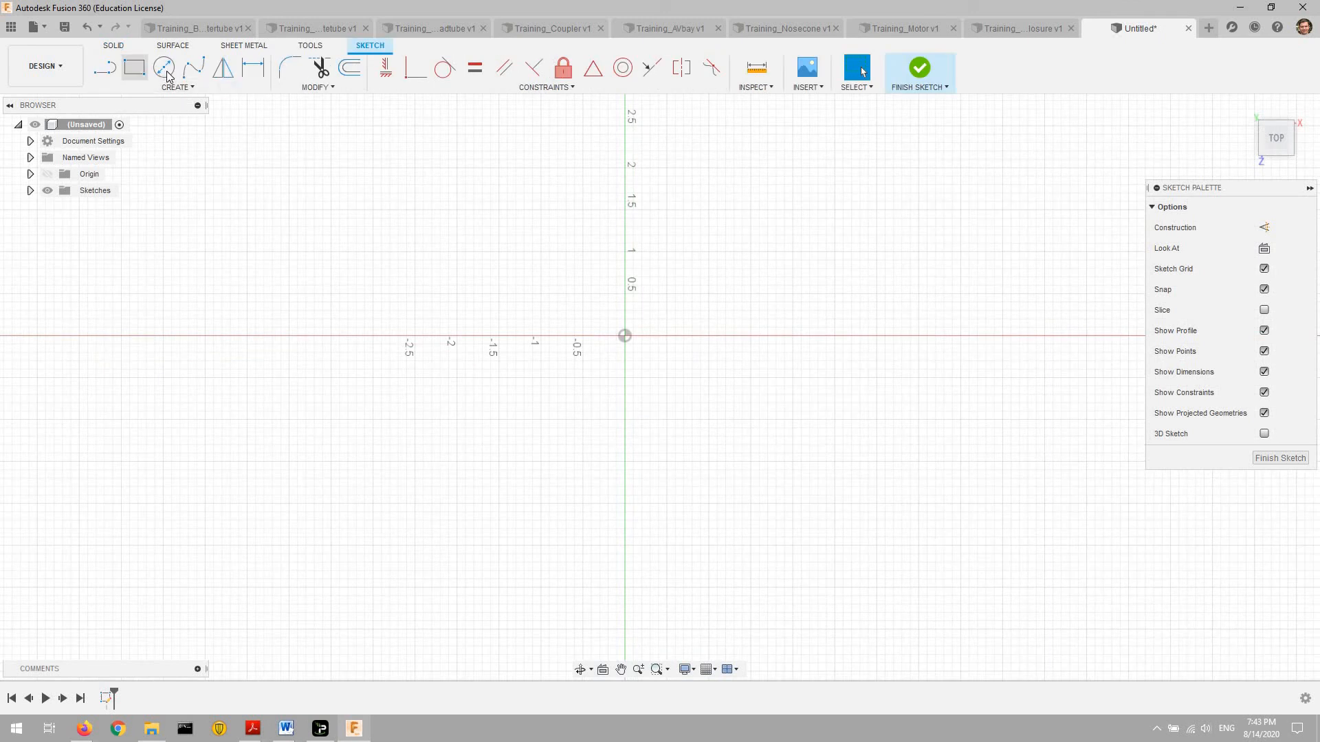
# - Draw two concentric circles centred on the origin, about 7.25 in and about 3.22 in in diameter
pyautogui.click(165, 68)
pyautogui.click(625, 336)
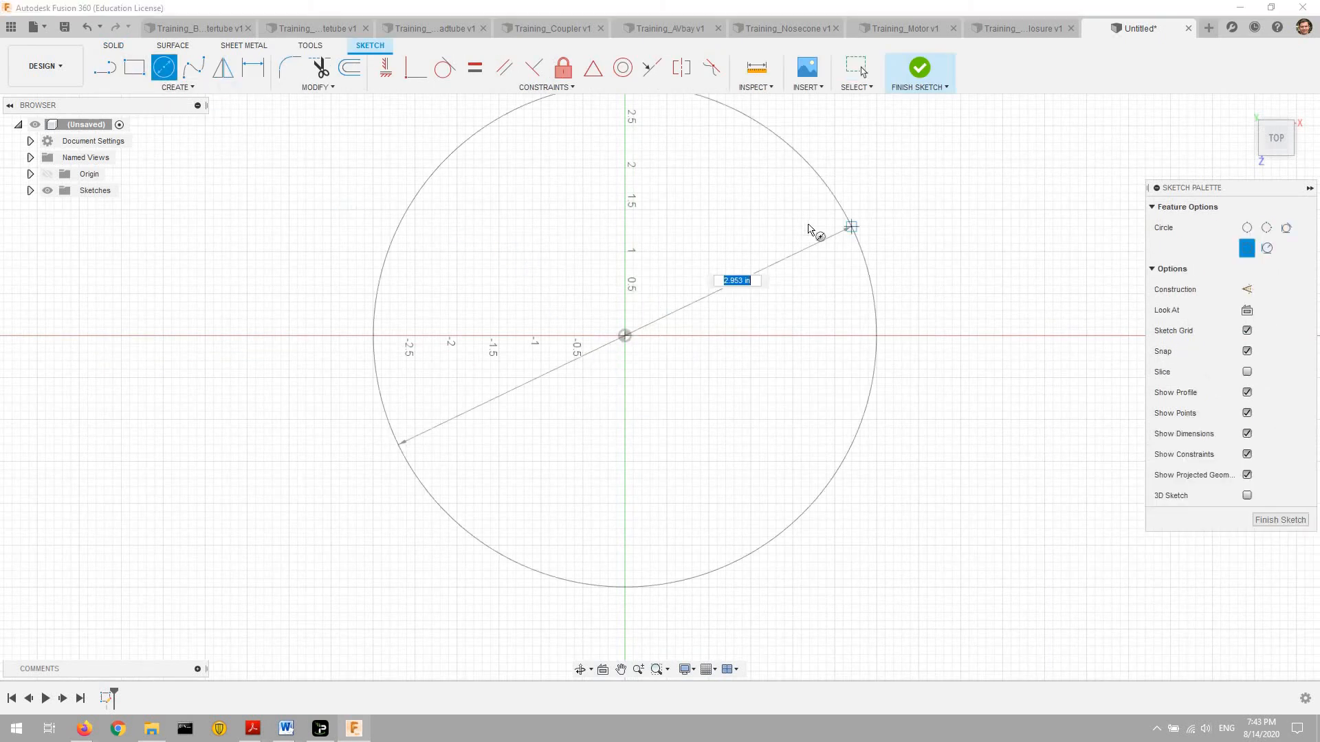
pyautogui.click(899, 207)
pyautogui.click(625, 335)
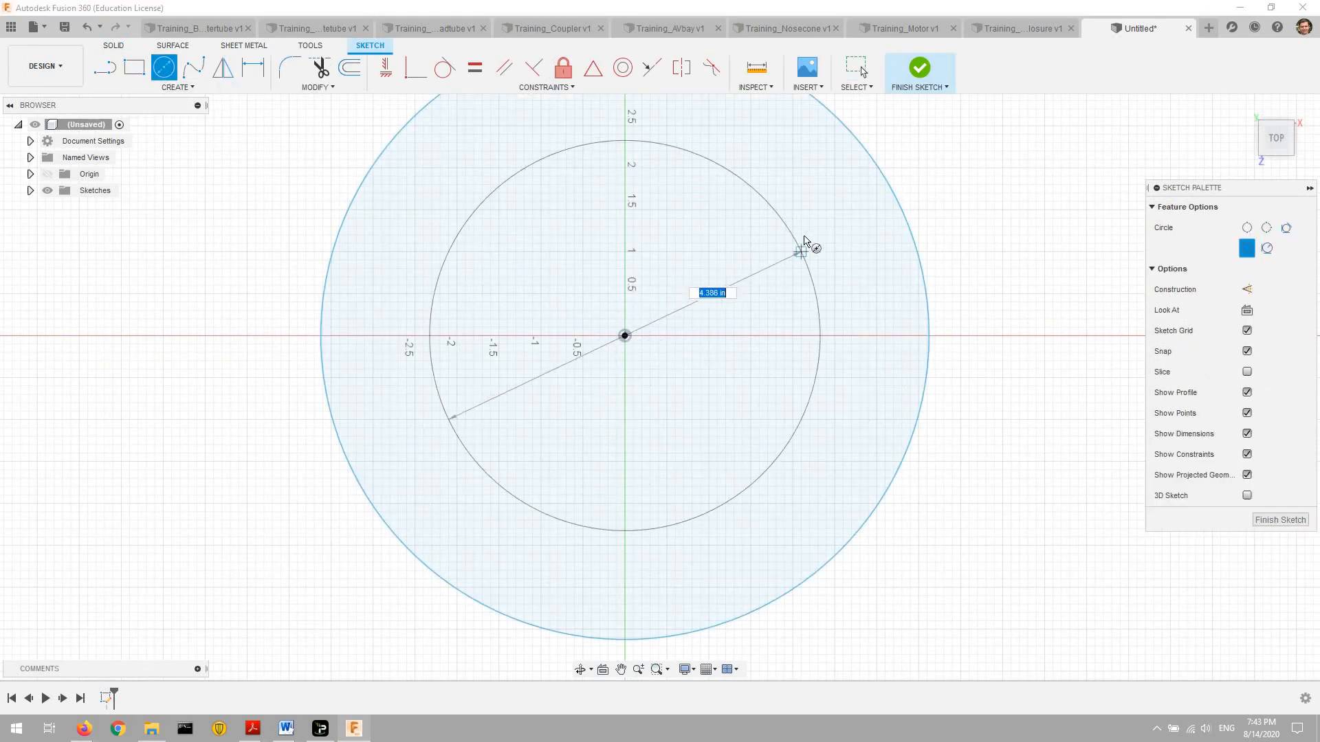
pyautogui.write('3')
pyautogui.press('Return')
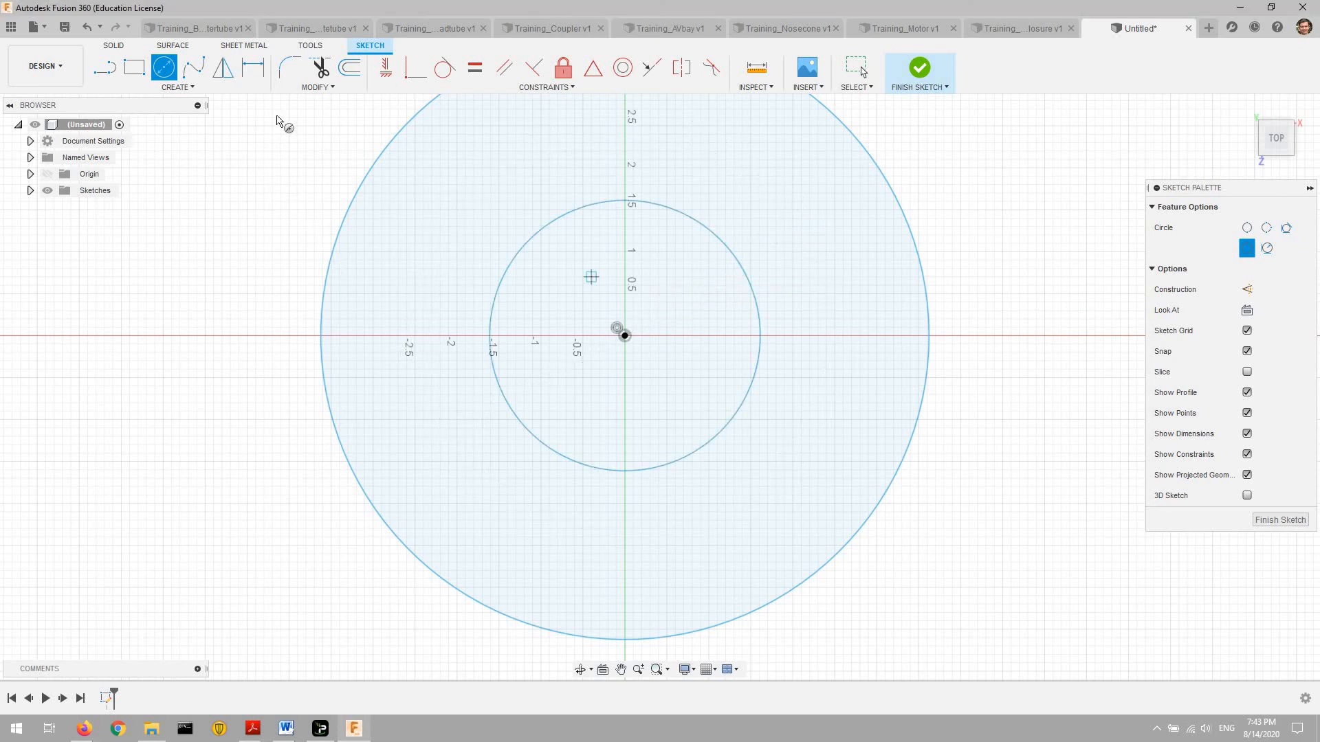
# - Dimension the inner circle's diameter to 3.044015748 in and the outer circle's diameter to 6 in
pyautogui.click(252, 67)
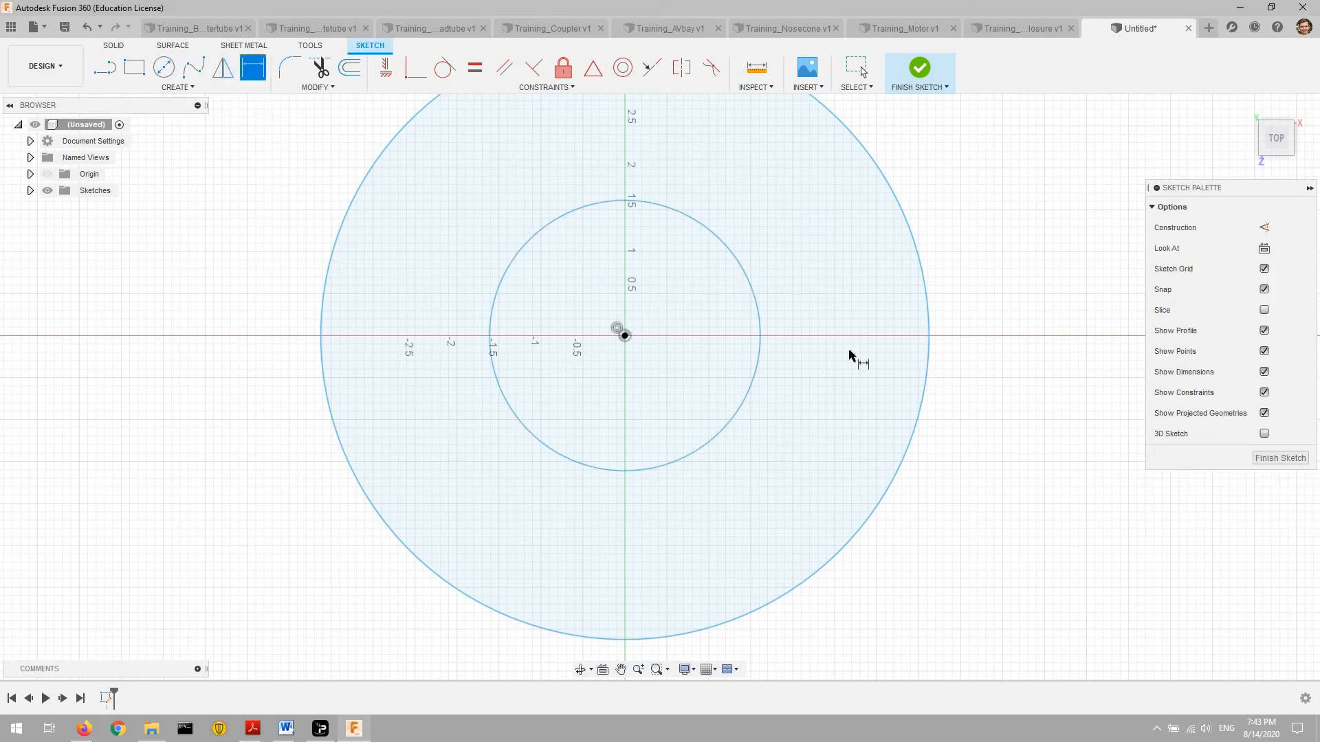
pyautogui.click(759, 368)
pyautogui.click(1051, 154)
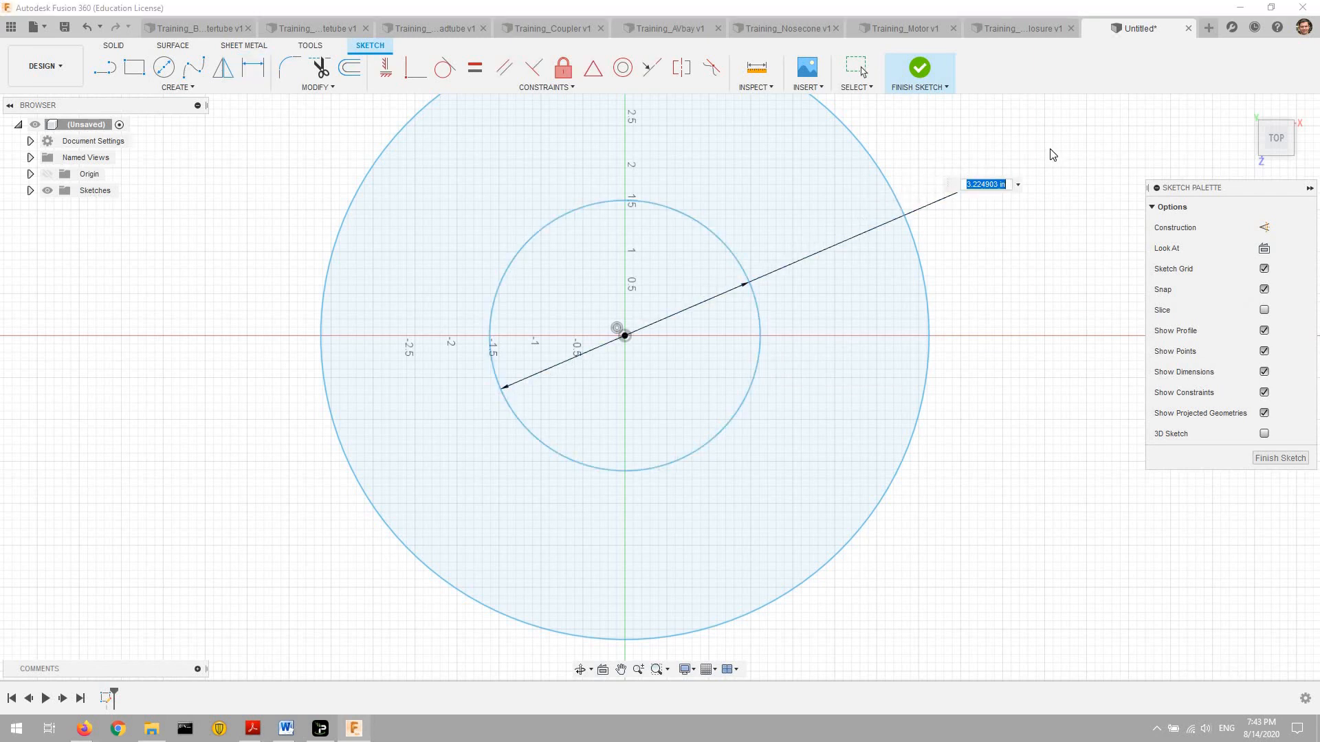
pyautogui.write('3.044015748')
pyautogui.press('Return')
pyautogui.click(994, 285)
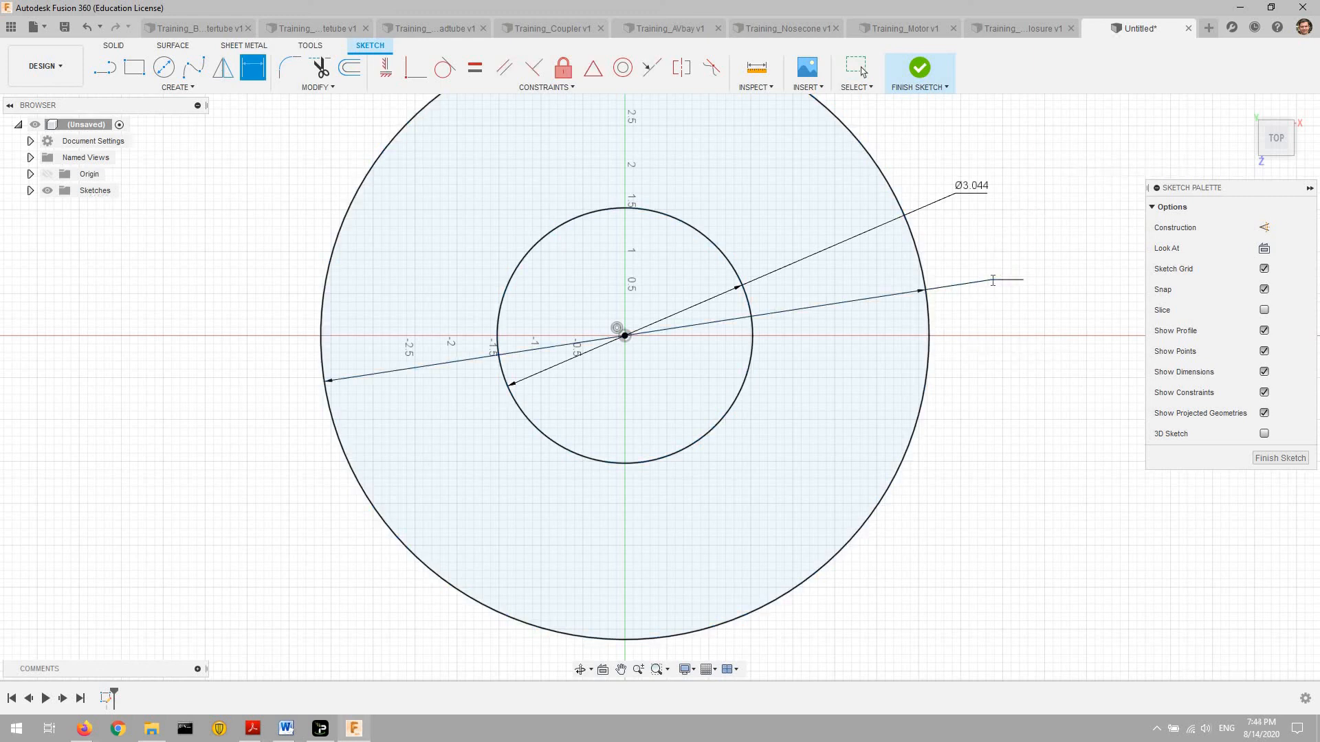
pyautogui.click(977, 282)
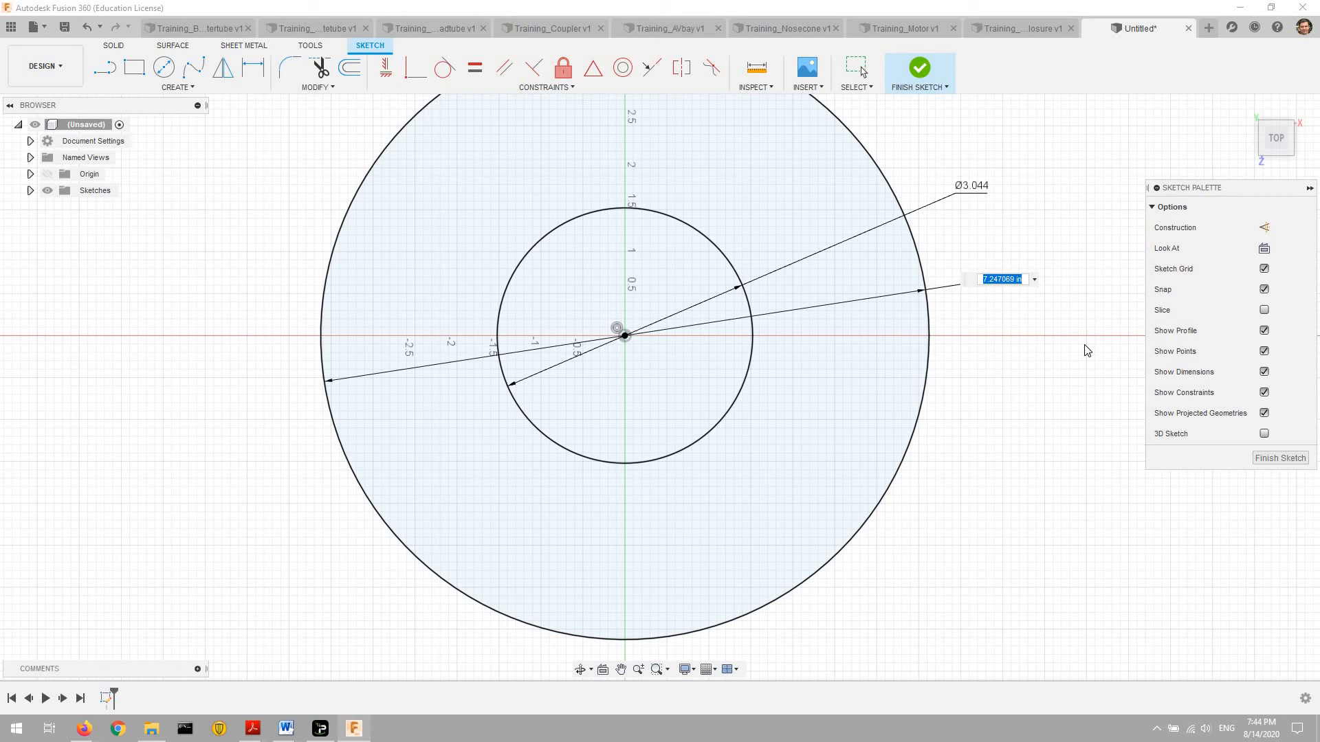
pyautogui.write('6')
pyautogui.press('Return')
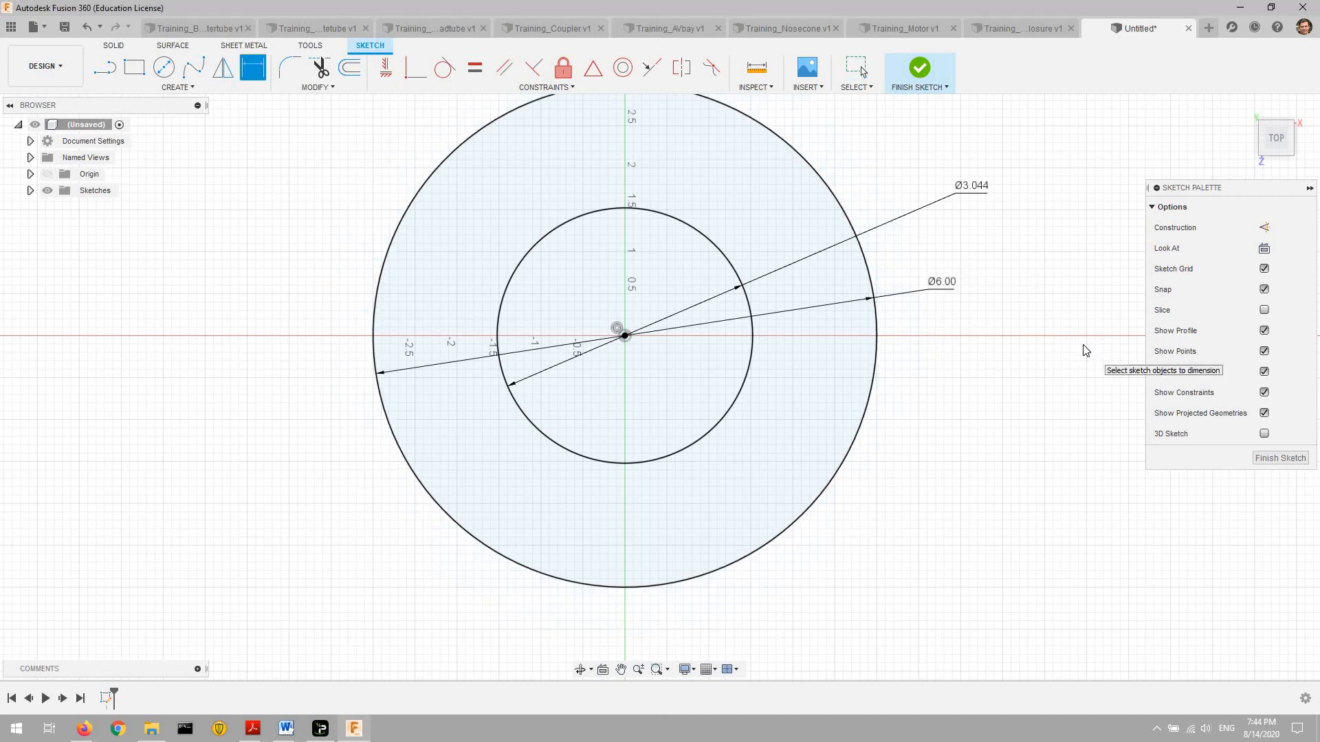
pyautogui.rightClick(1076, 344)
pyautogui.press('Escape')
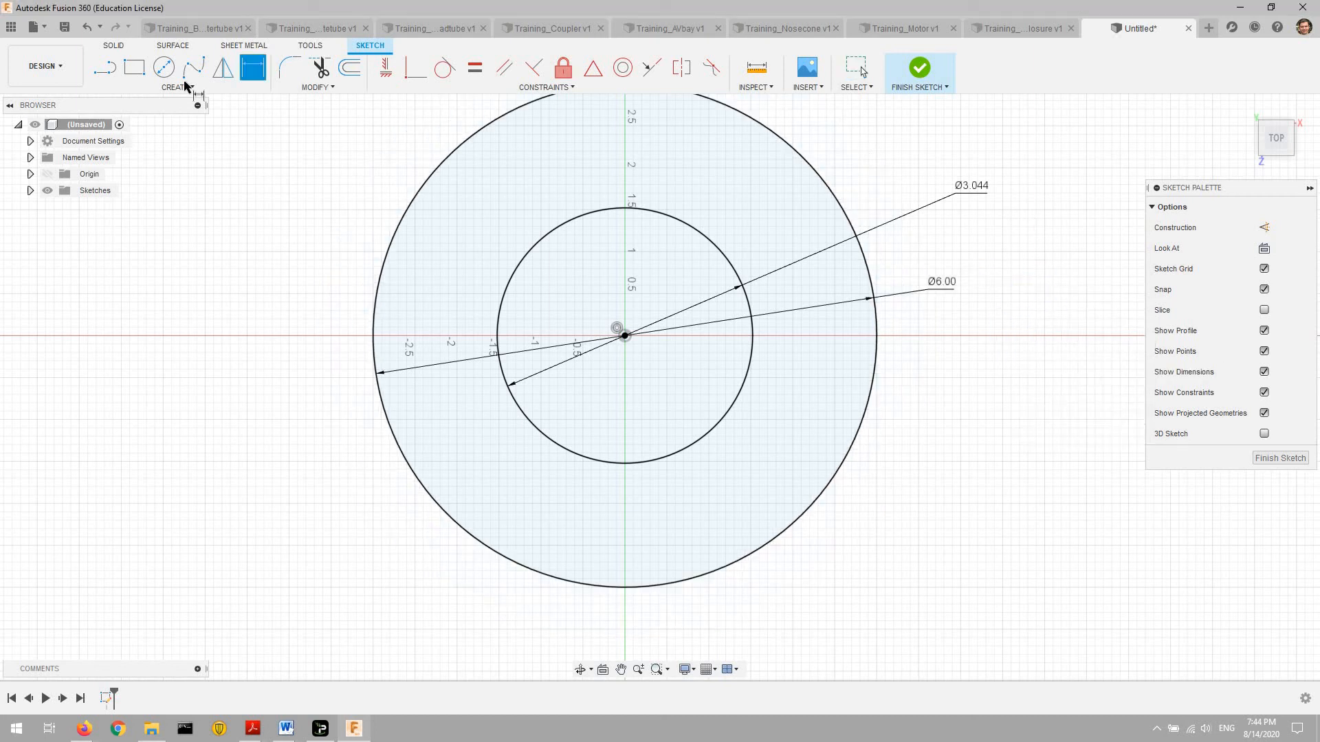
# - Extrude the ring profile between the two circles 0.25 in as a new body
pyautogui.click(124, 52)
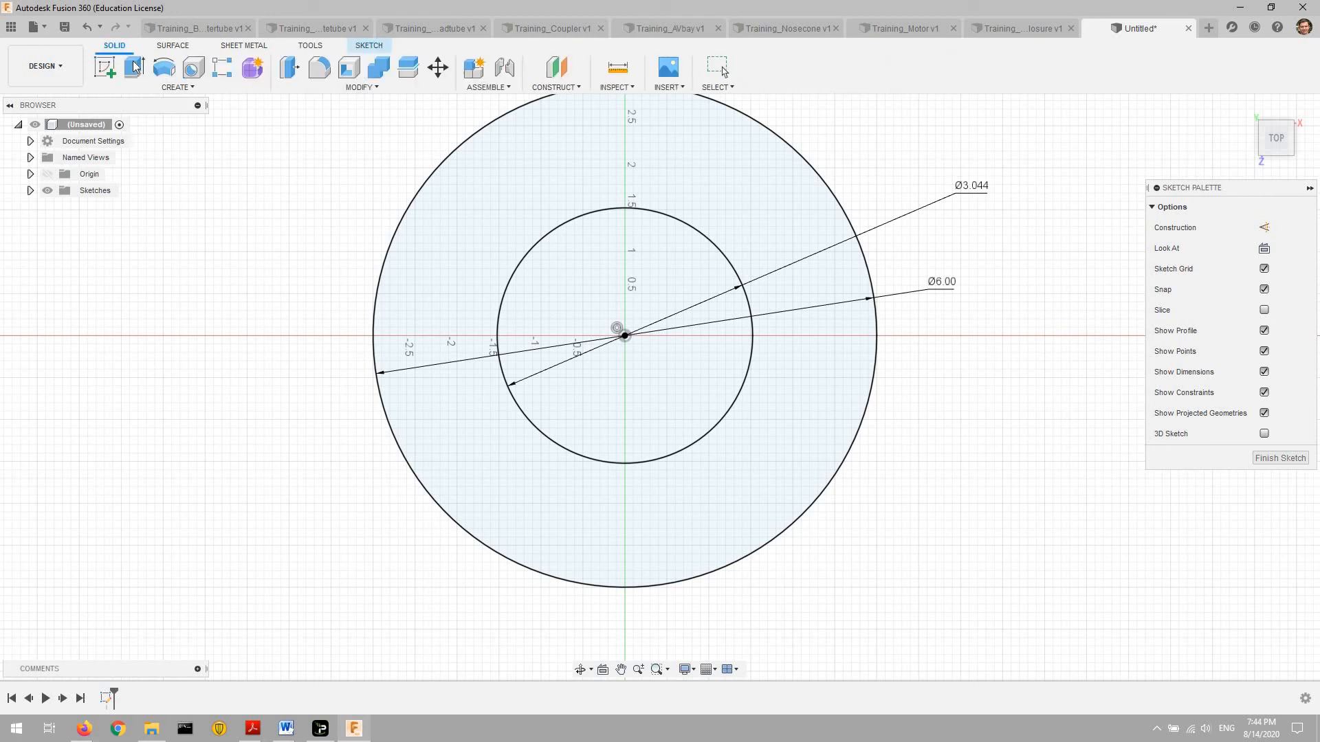
pyautogui.click(134, 66)
pyautogui.click(870, 395)
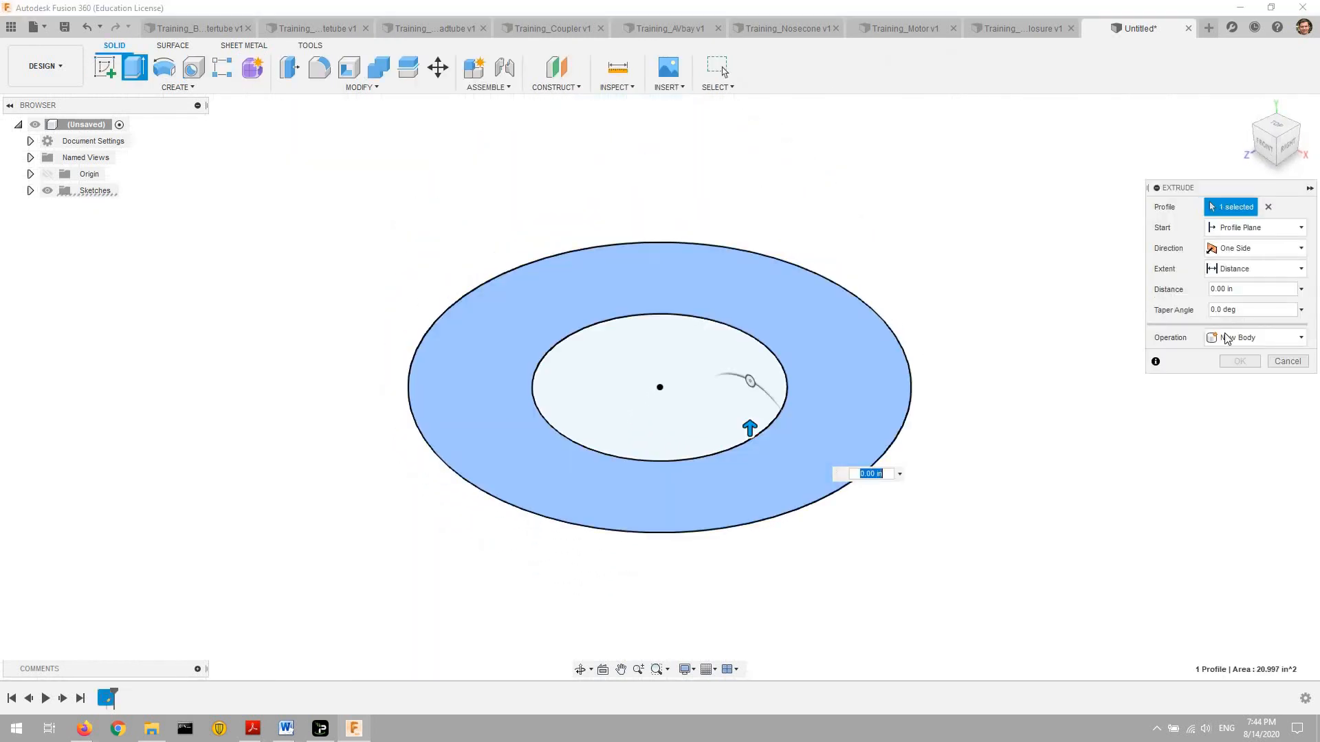
pyautogui.click(1249, 289)
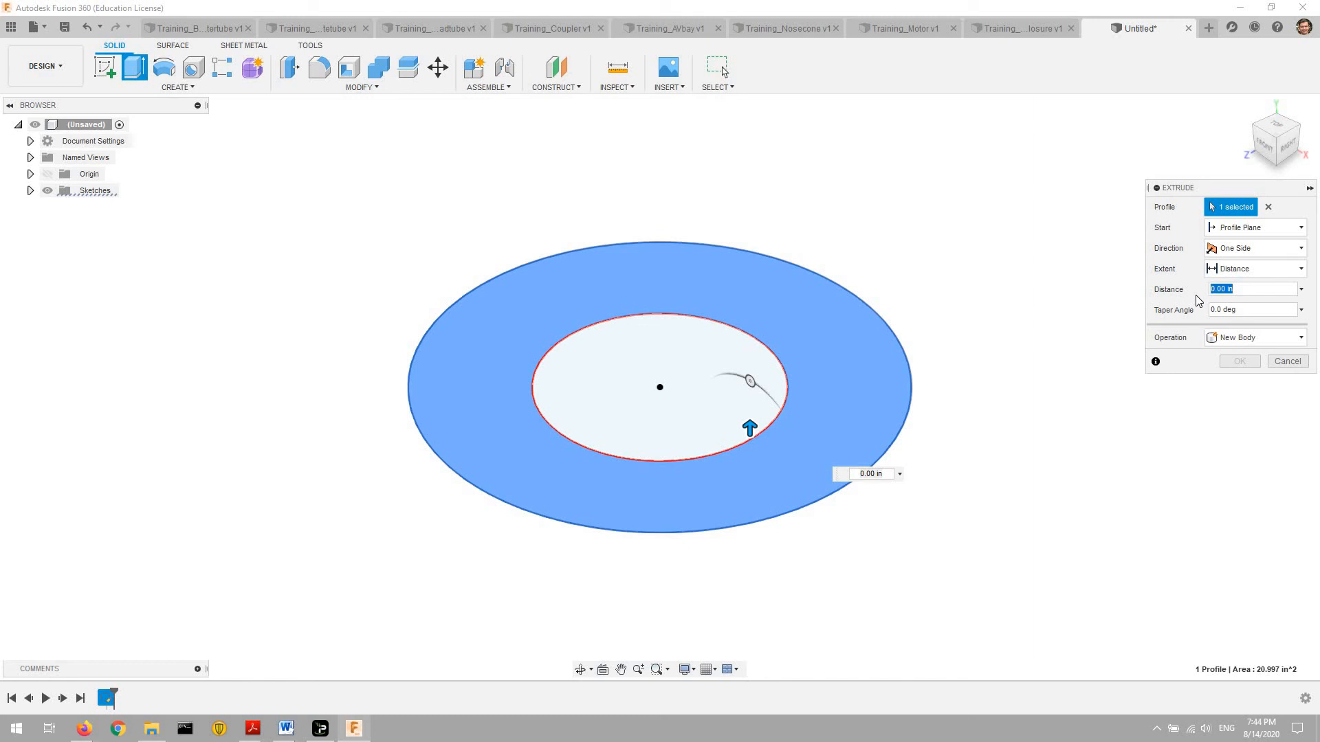
pyautogui.press('BackSpace')
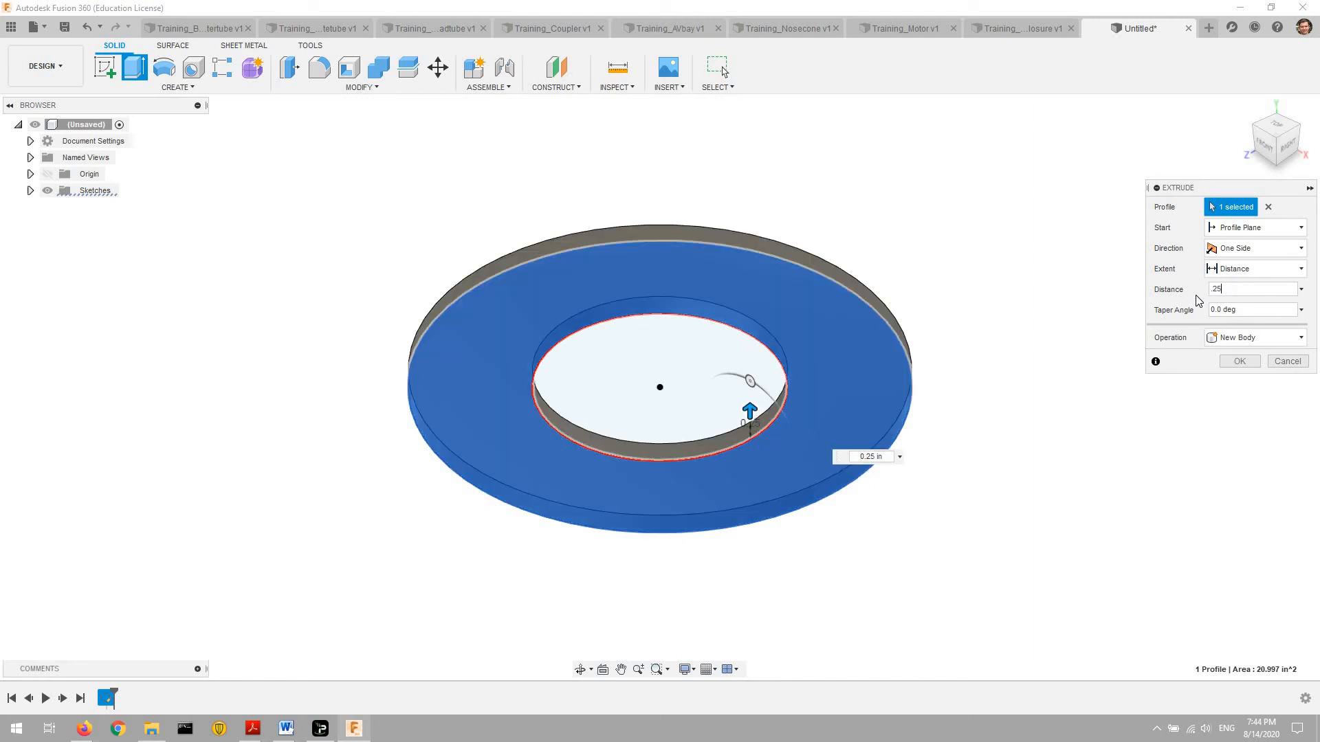
pyautogui.press('Return')
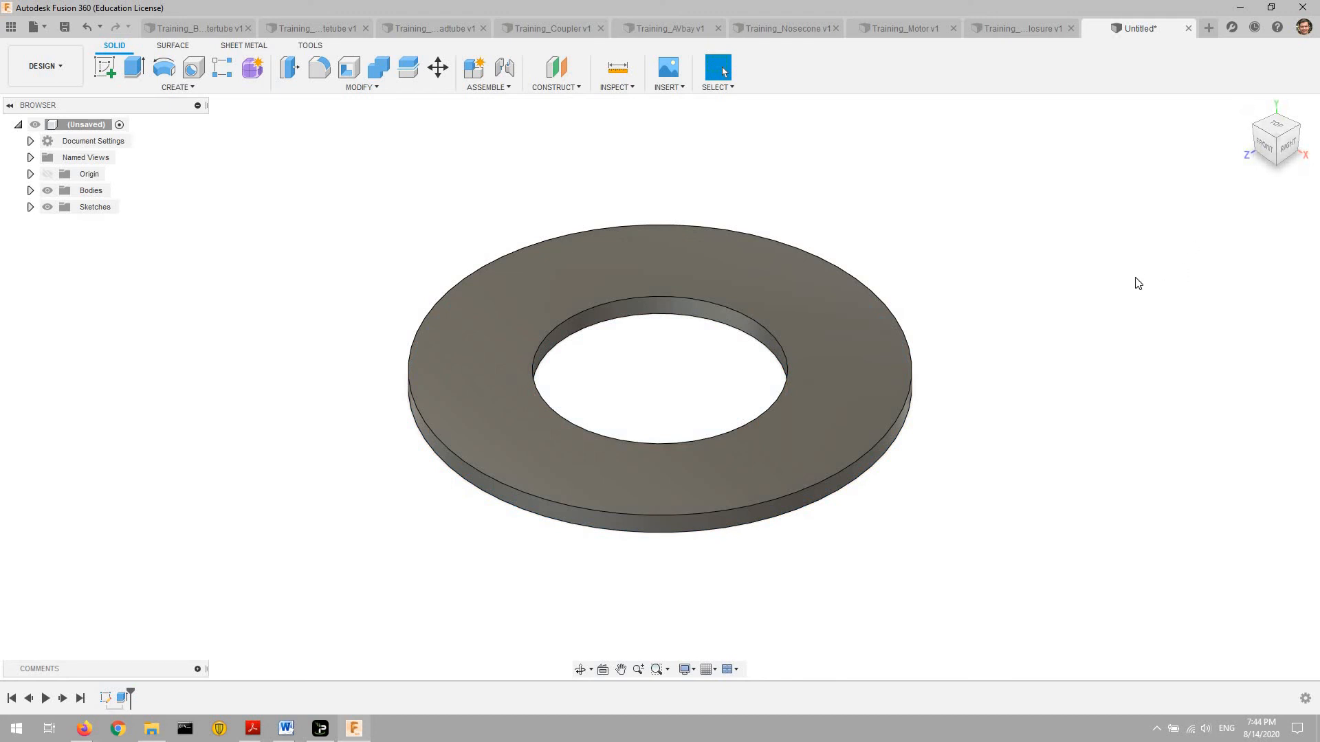
# - Save the ring design as Training_Centeringring in the CAD Training folder
pyautogui.hotkey('ctrl', 's')
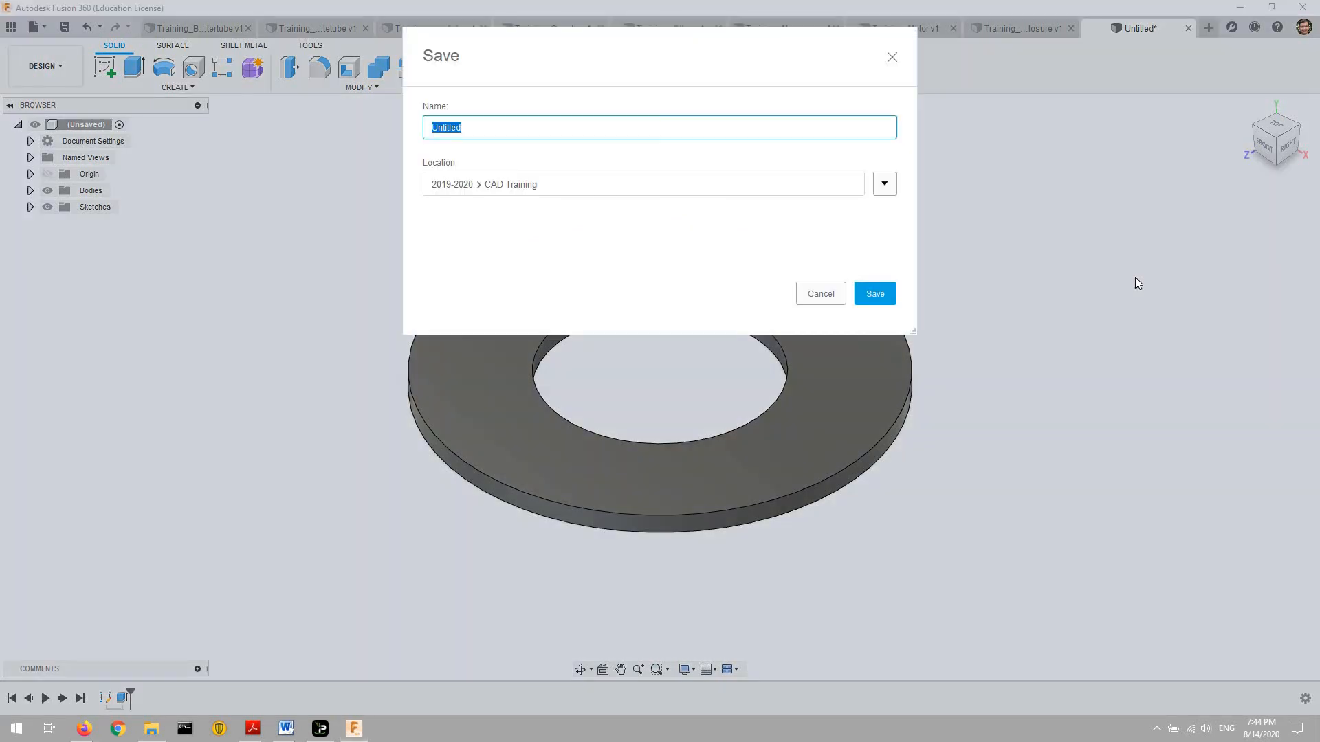
pyautogui.write('Training_Centeringring')
pyautogui.press('Return')
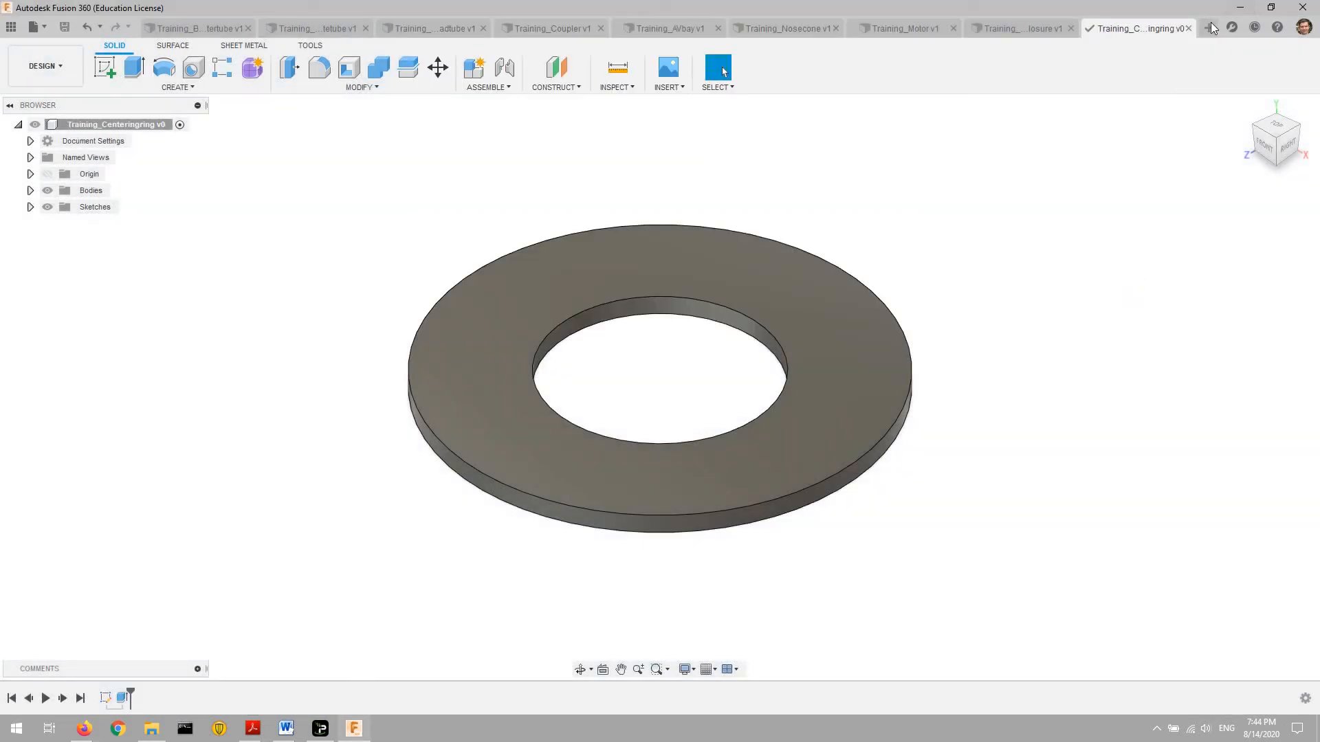
# - Create another new design and start a sketch on the vertical origin plane that faces the Right view
pyautogui.click(1209, 27)
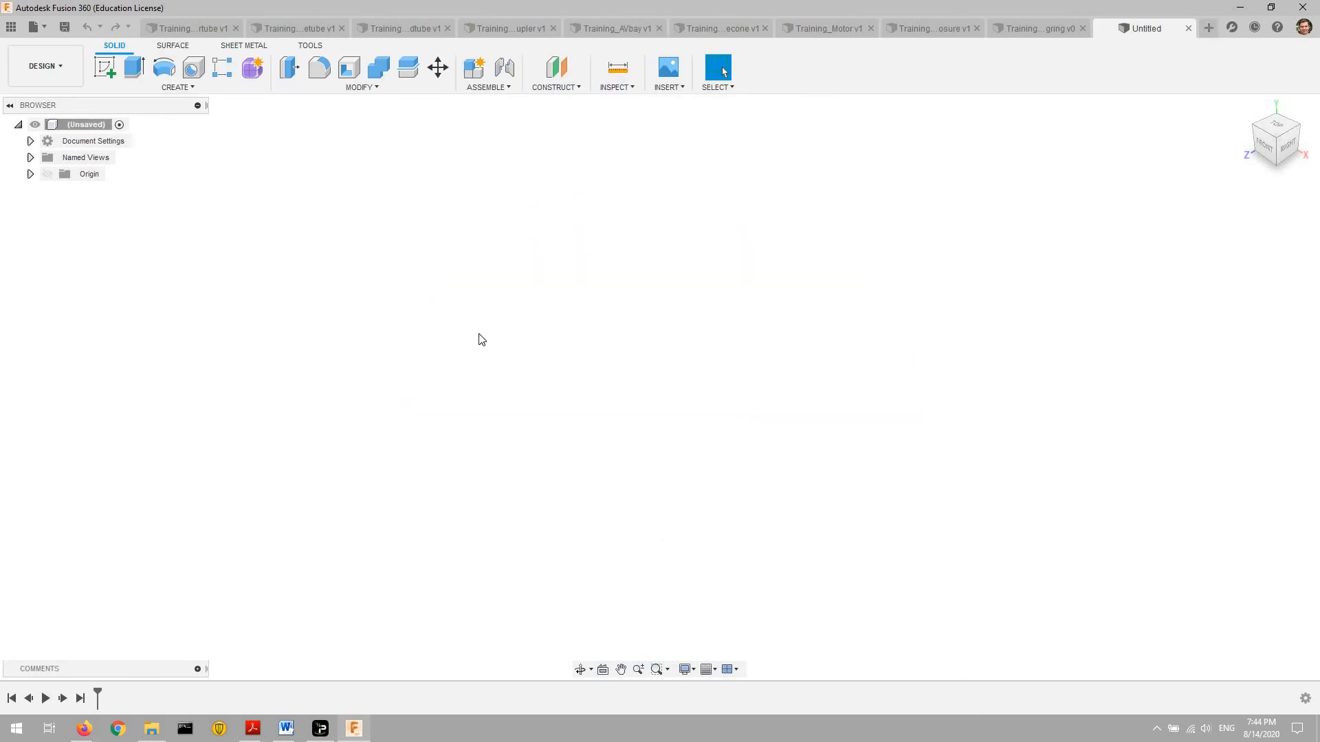
pyautogui.click(103, 71)
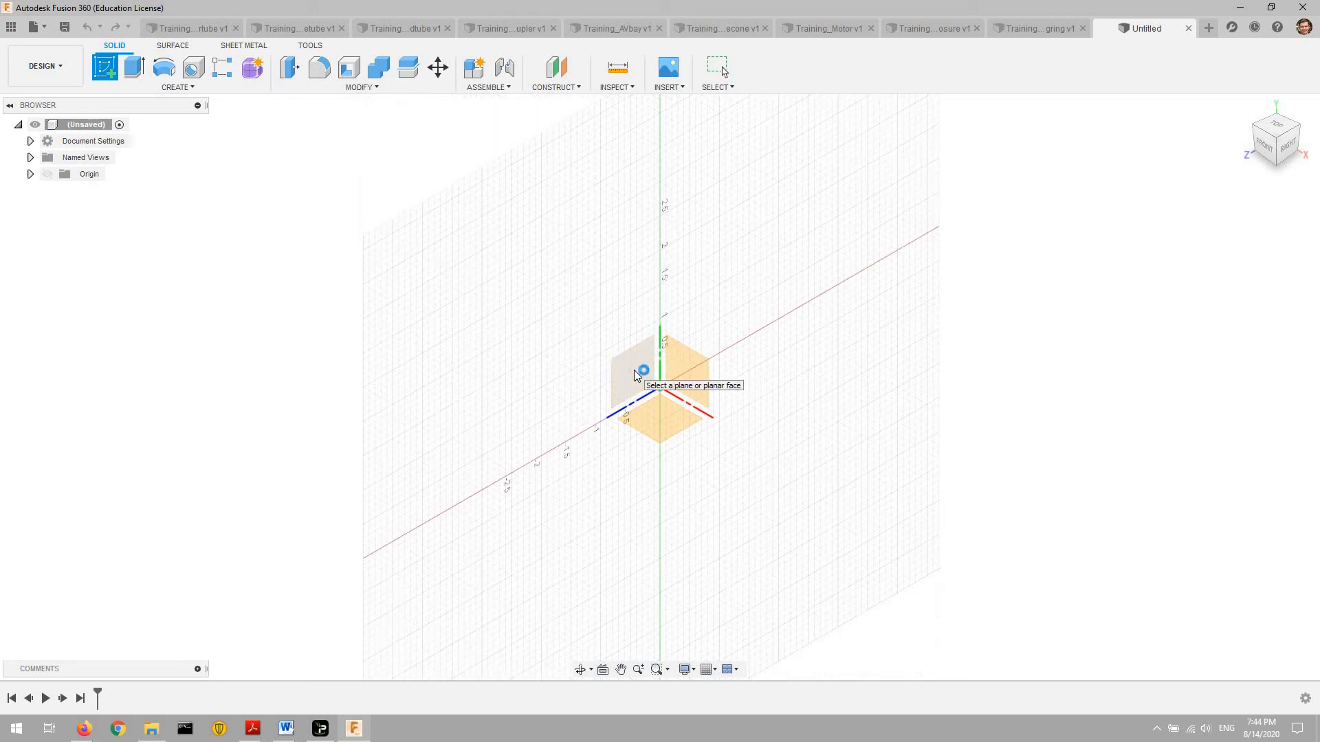
pyautogui.click(635, 375)
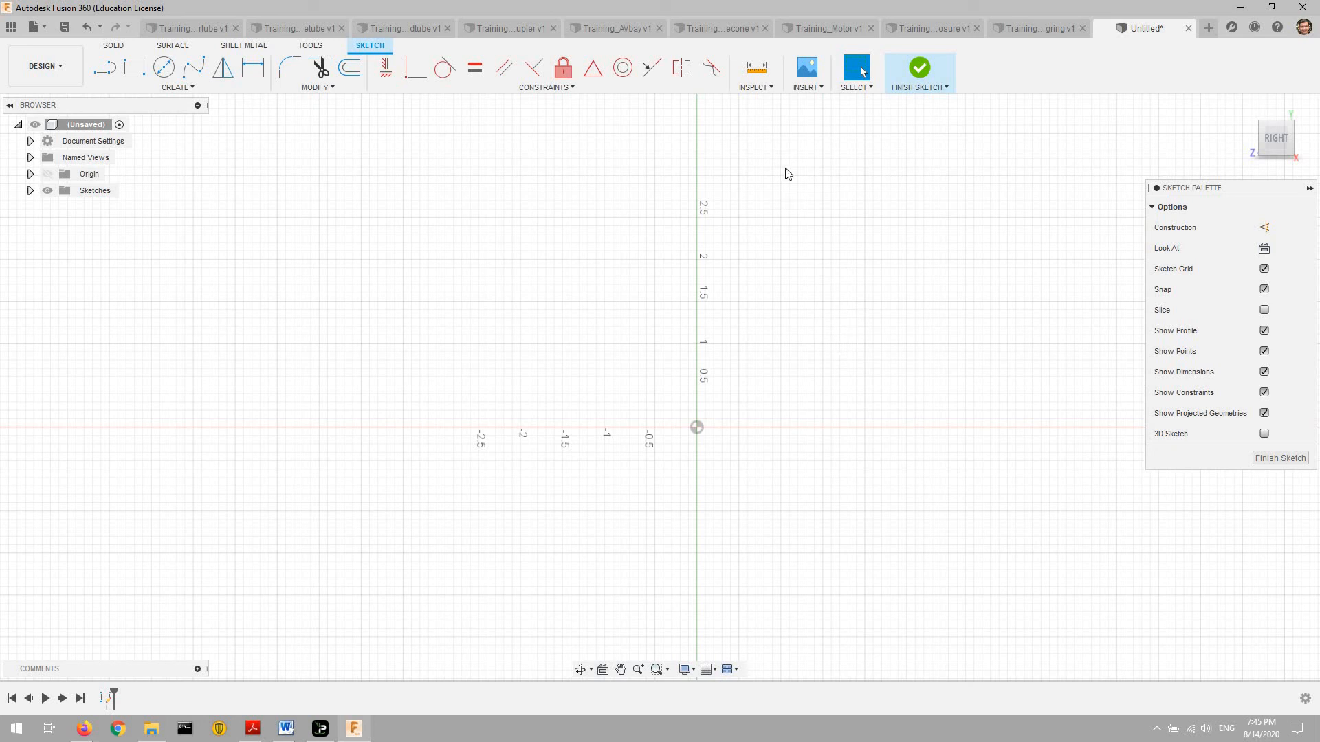
# - Draw a rectangle about 4.9 in wide and 5.8 in high, with its lower right corner on the origin
pyautogui.moveTo(845, 284); pyautogui.dragTo(932, 449, button='middle')
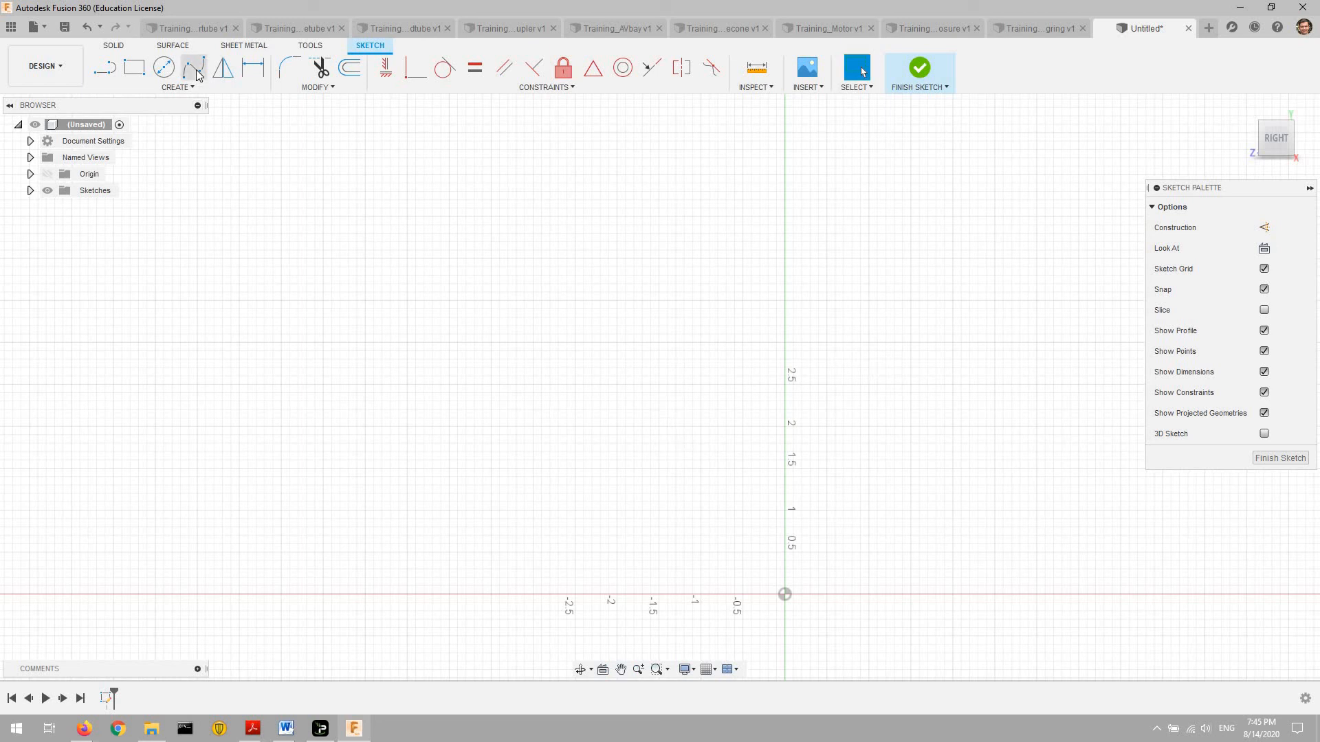
pyautogui.click(136, 68)
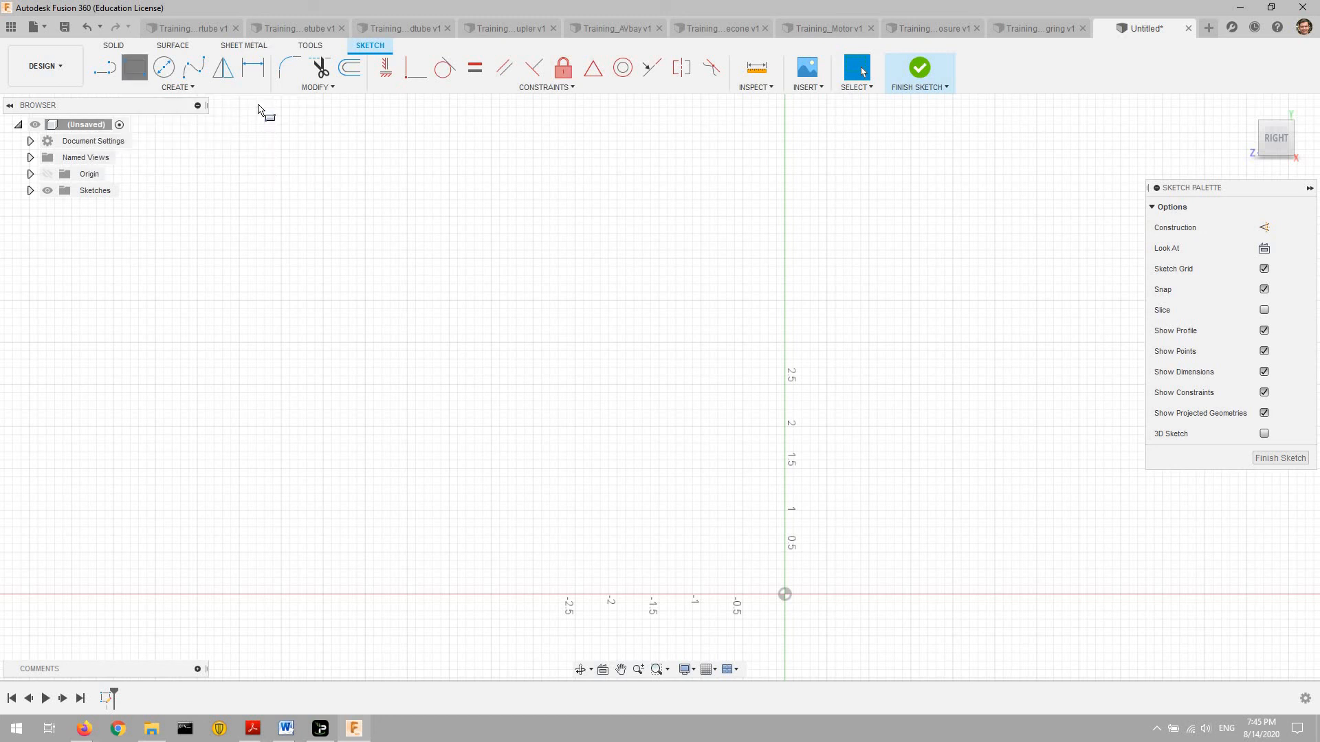
pyautogui.click(785, 594)
pyautogui.press('Return')
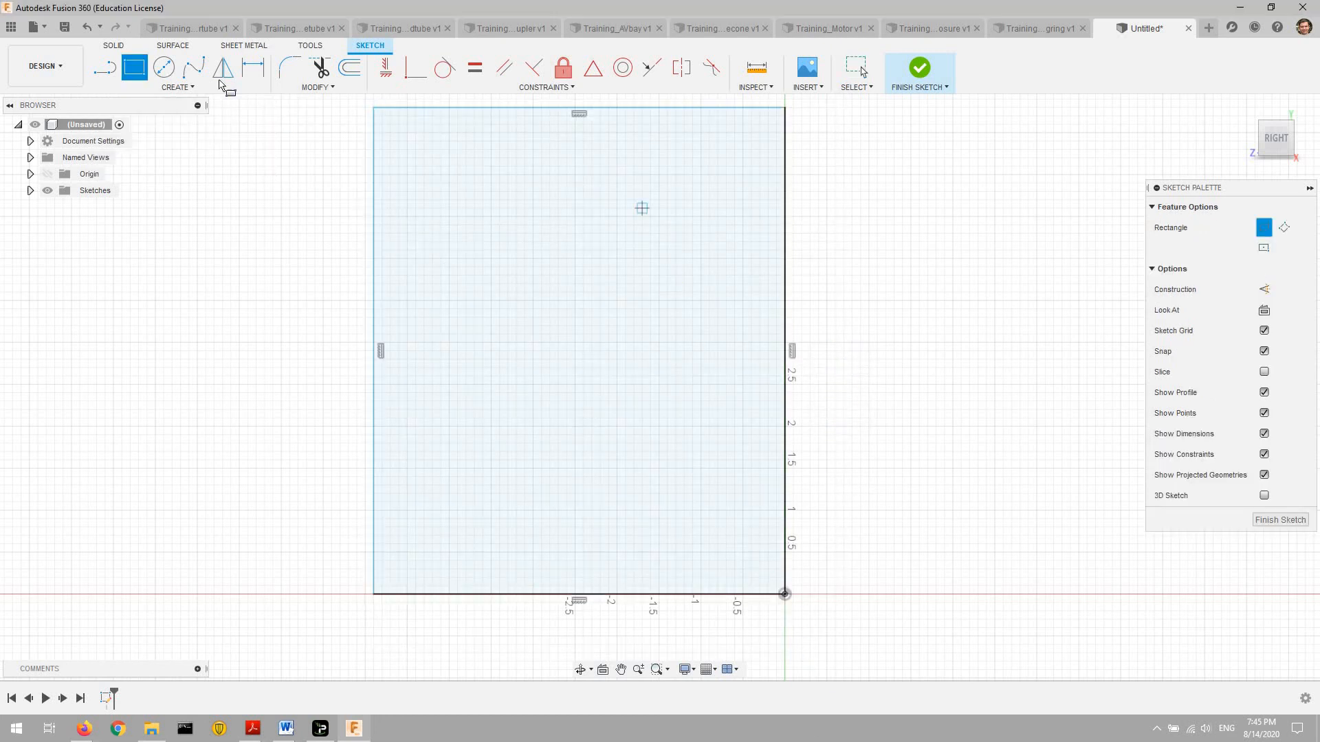
# - Dimension the rectangle's vertical edge through the origin to 12 in
pyautogui.click(260, 69)
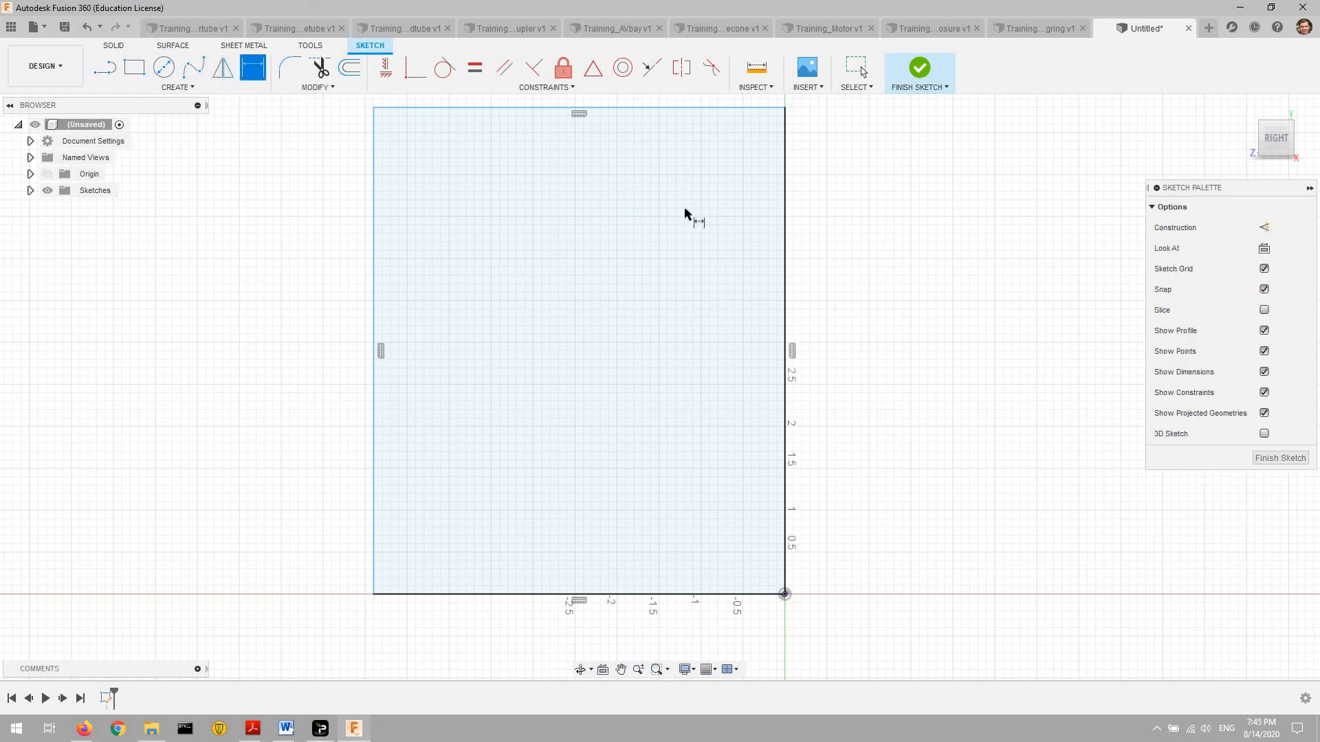
pyautogui.click(784, 244)
pyautogui.click(859, 229)
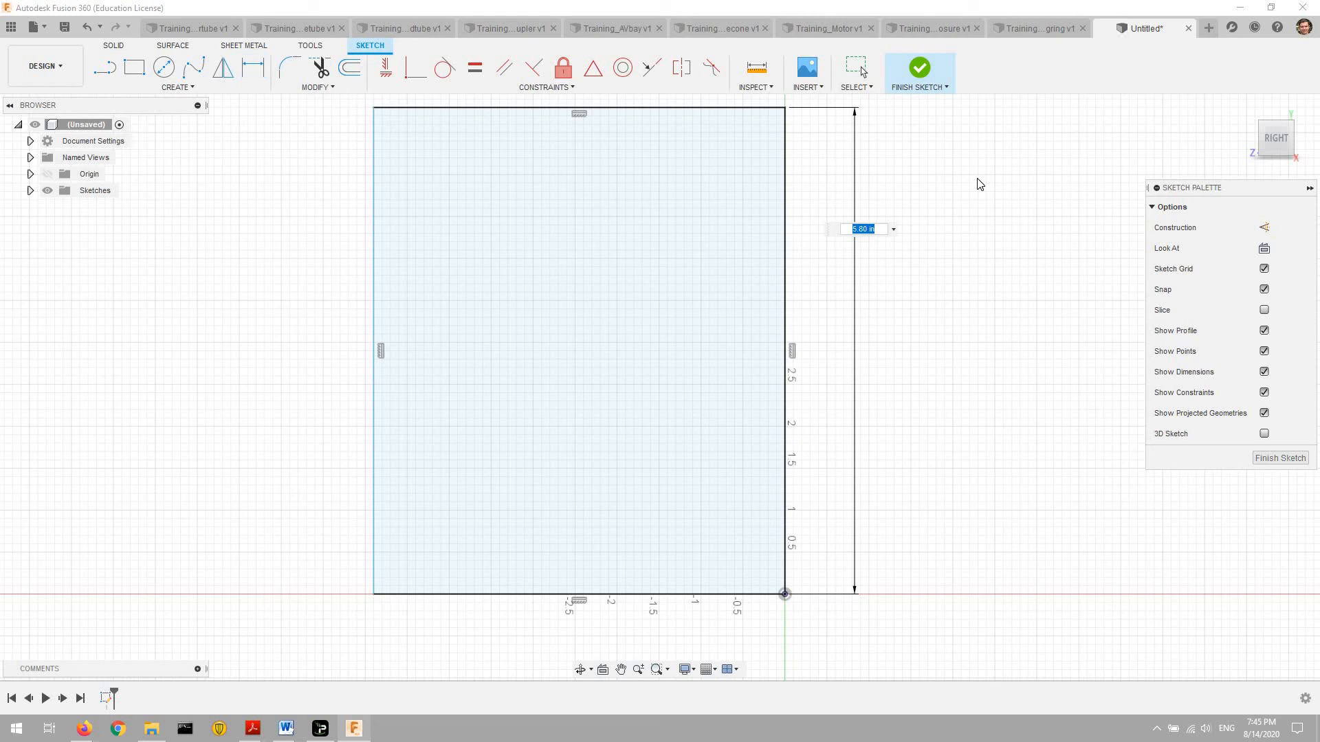
pyautogui.write('12')
pyautogui.press('Return')
pyautogui.scroll(-3, 1000, 206)
pyautogui.moveTo(923, 358); pyautogui.dragTo(852, 406, button='middle')
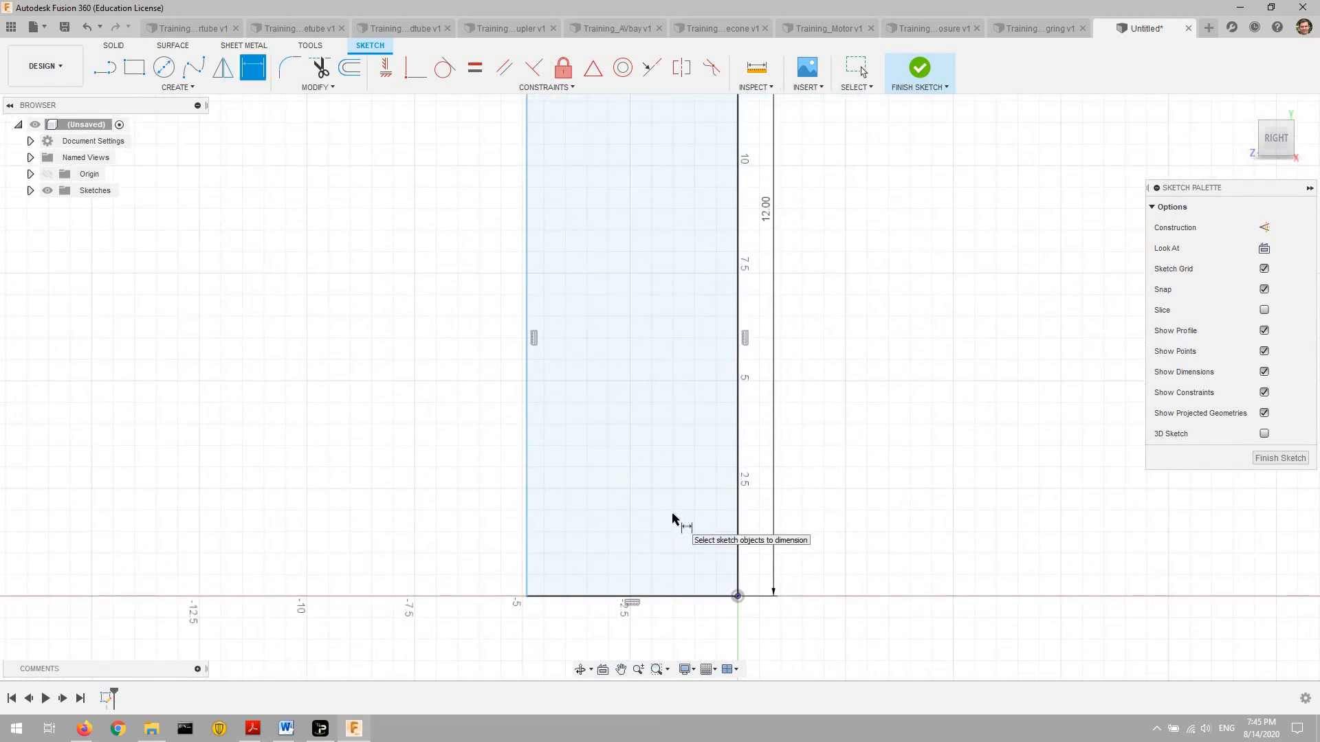
# - Dimension the rectangle's bottom edge to 7.532992126 in
pyautogui.scroll(-2, 673, 519)
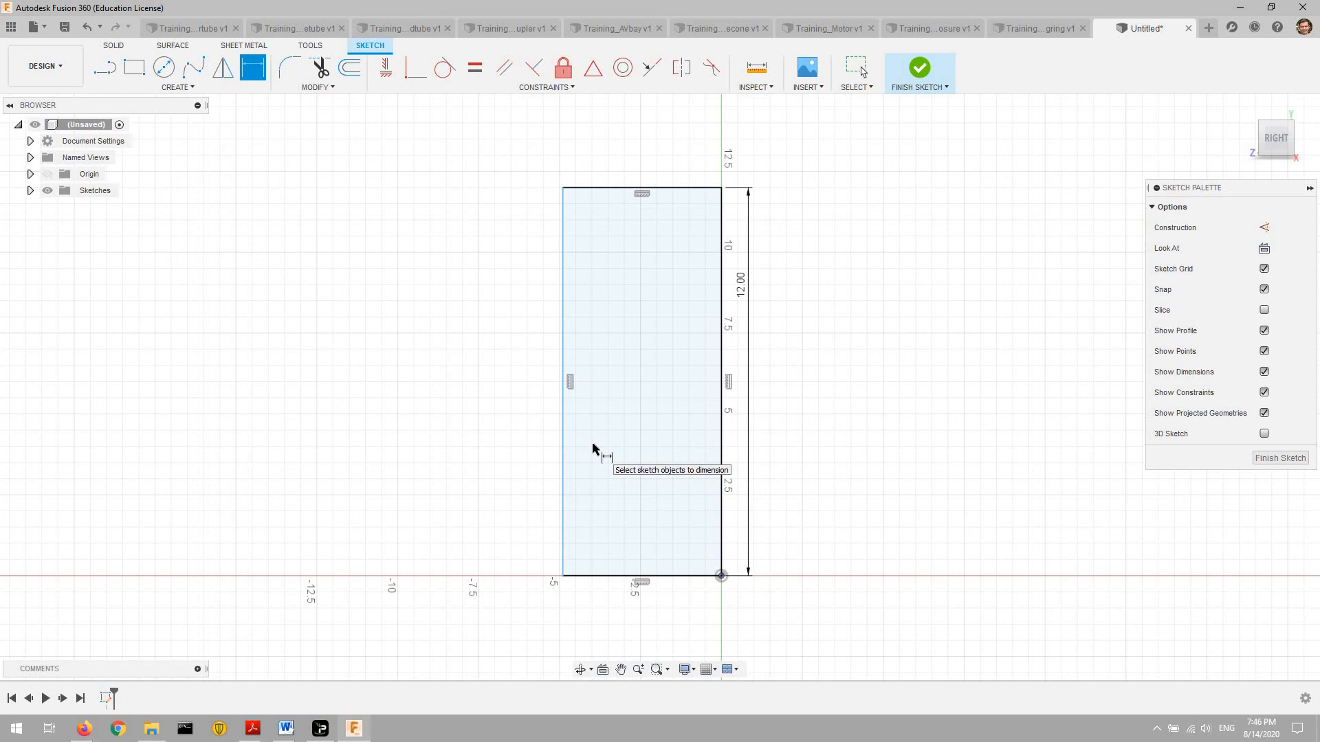
pyautogui.click(698, 577)
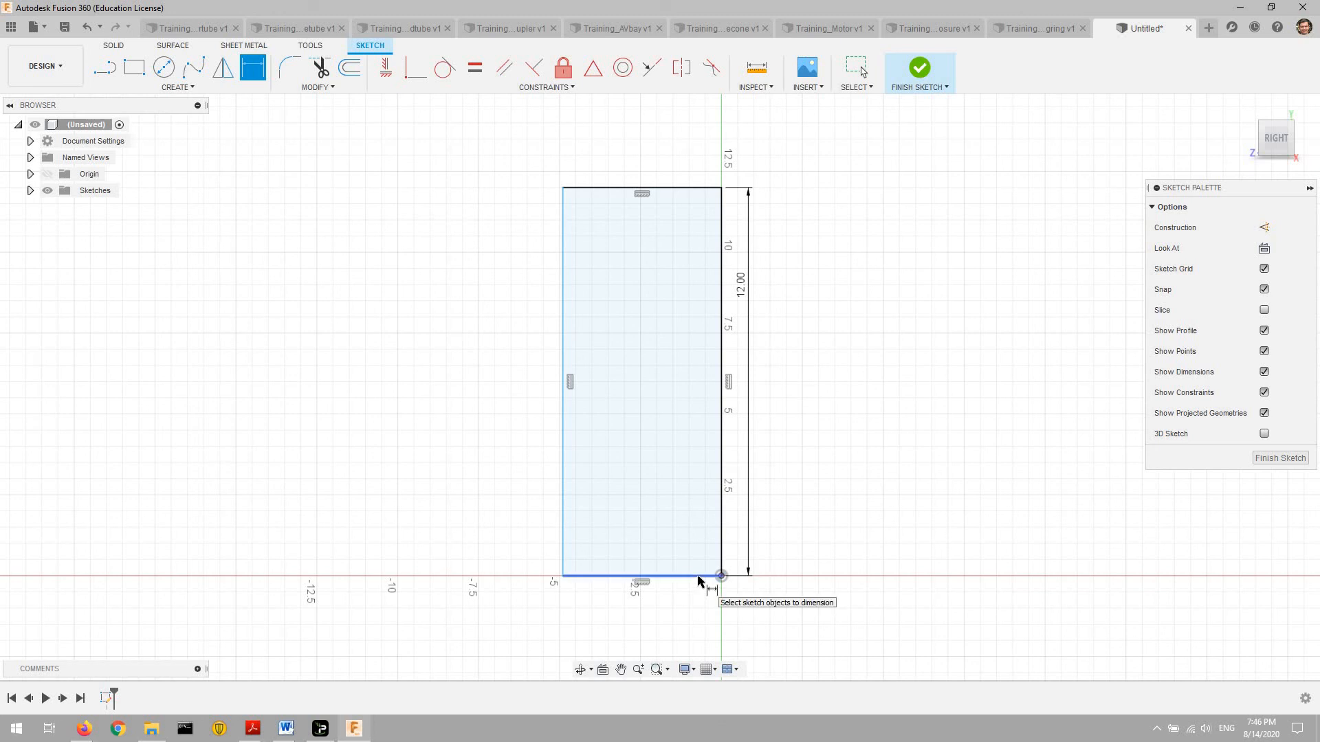
pyautogui.click(715, 627)
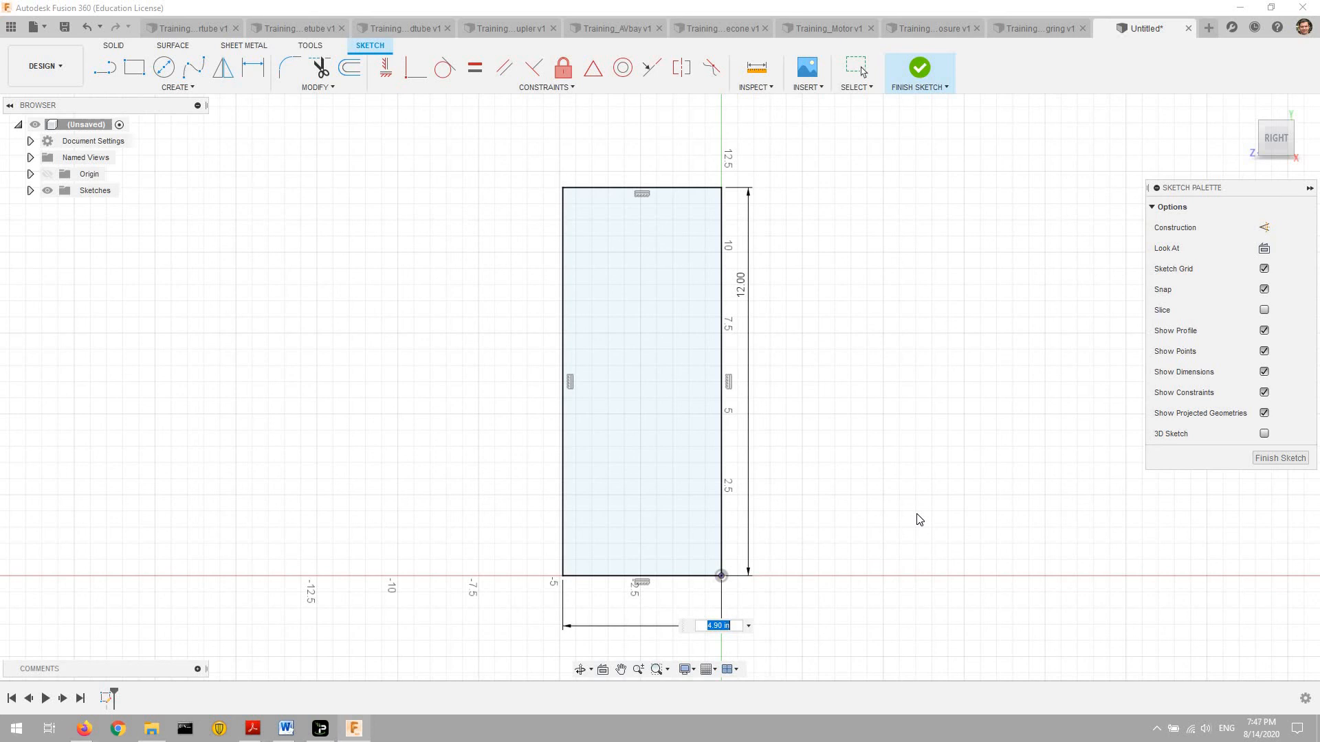
pyautogui.write('7.532992126')
pyautogui.press('Return')
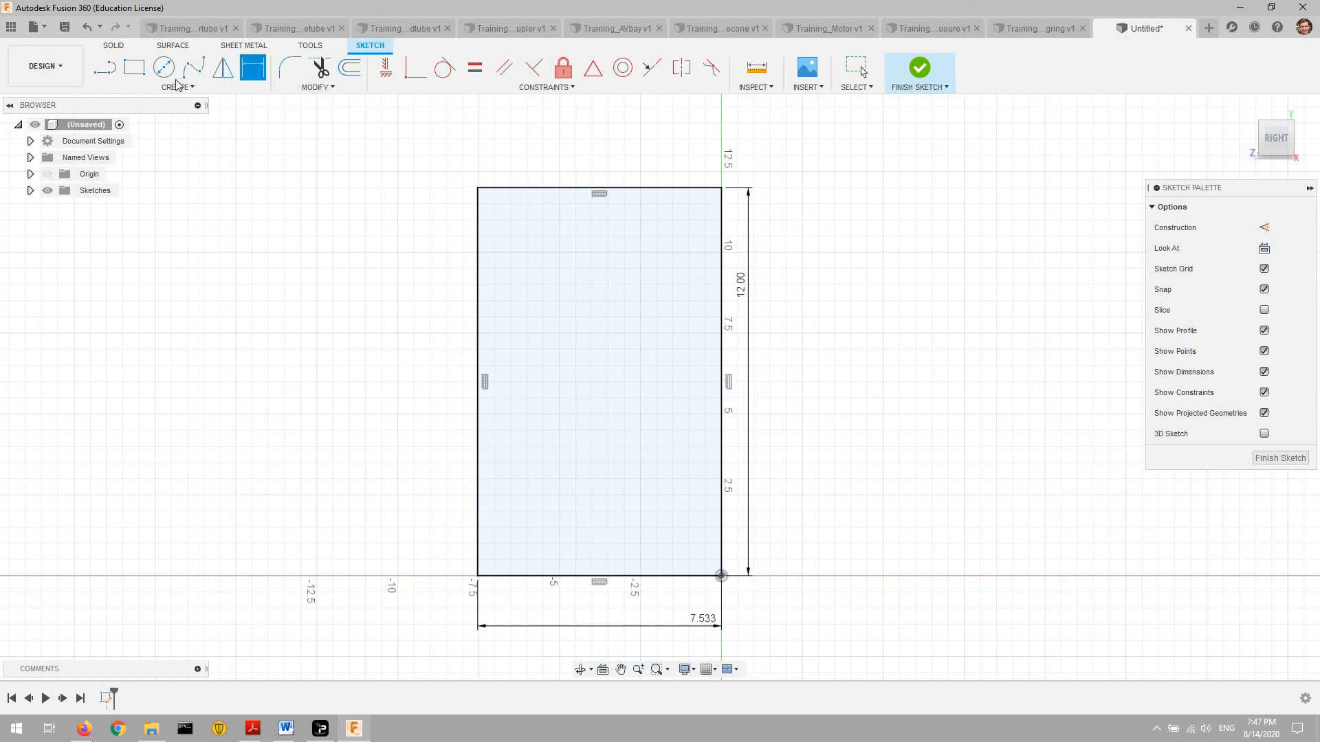
# - Draw a full-height vertical line inside the rectangle, about 2.49 in from the edge through the origin
pyautogui.click(105, 67)
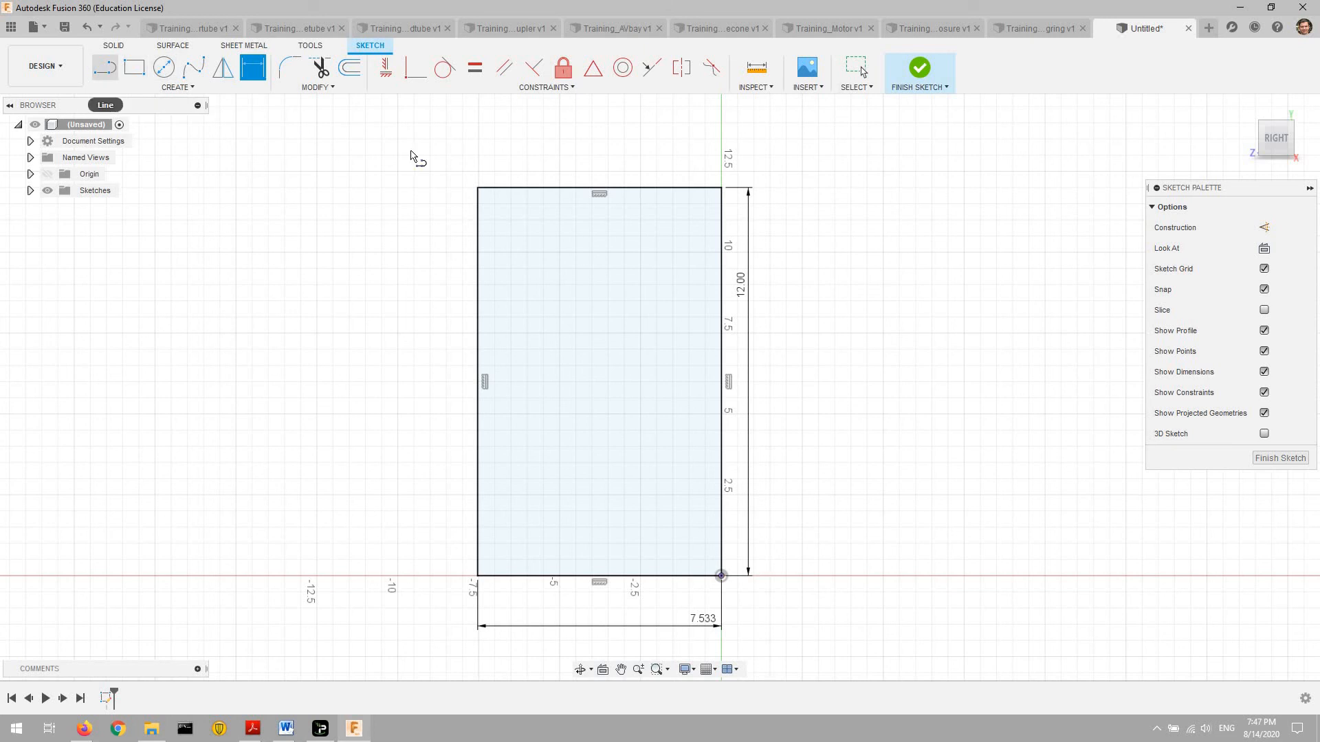
pyautogui.click(640, 187)
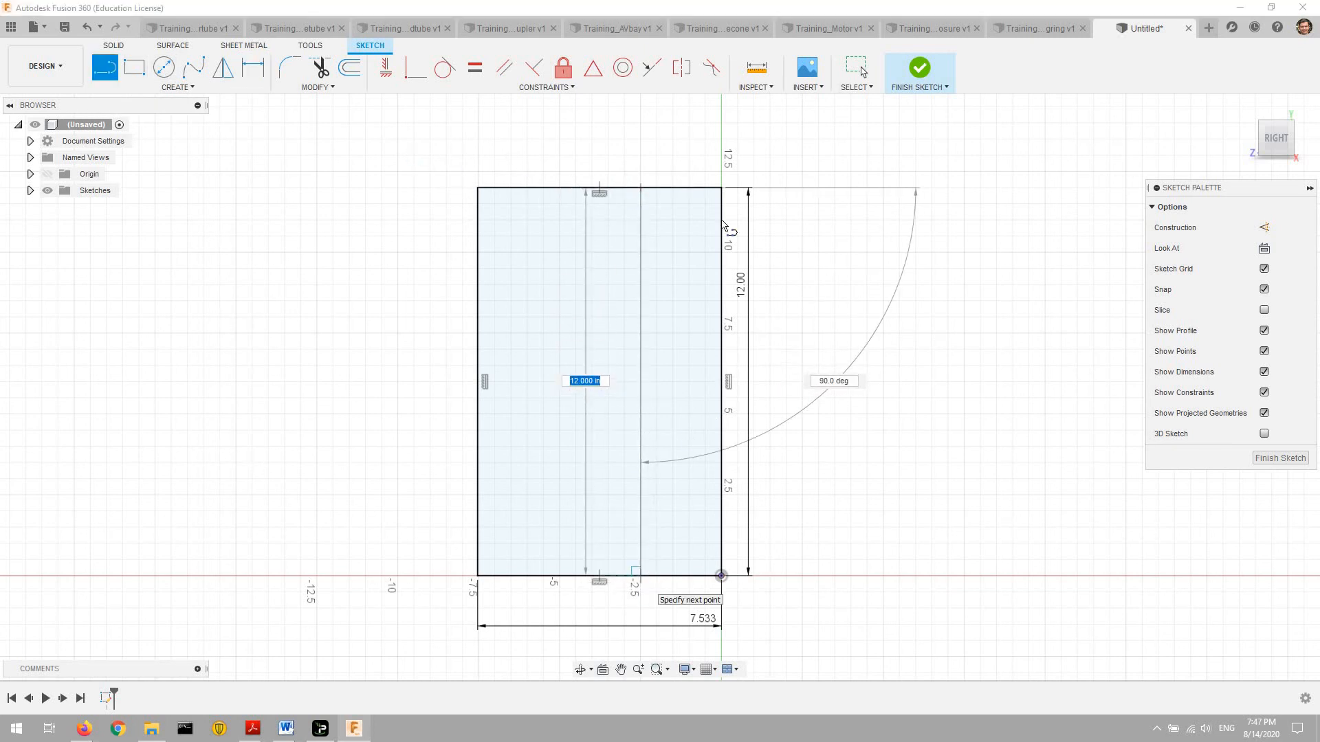
pyautogui.press('Return')
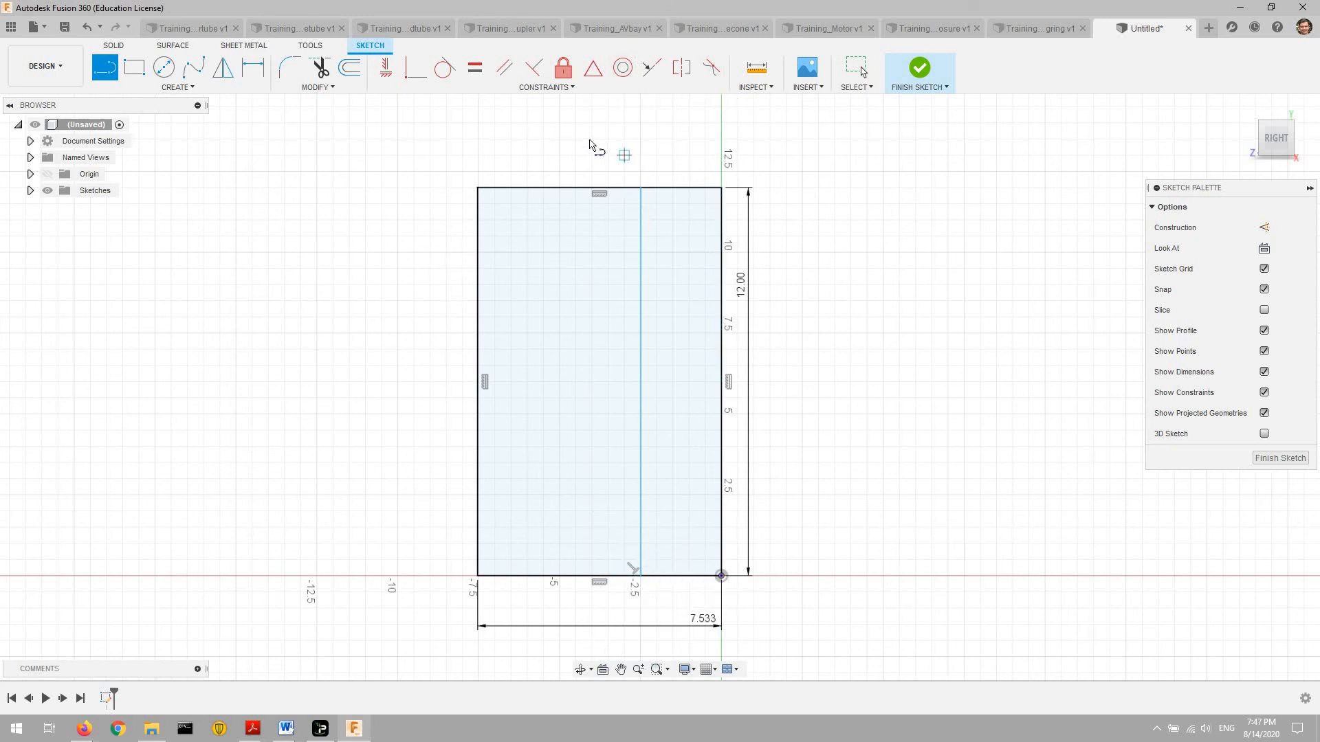
pyautogui.click(527, 77)
# - Dimension the distance between the inner vertical line and the edge through the origin to 1.562992126 in
pyautogui.click(251, 76)
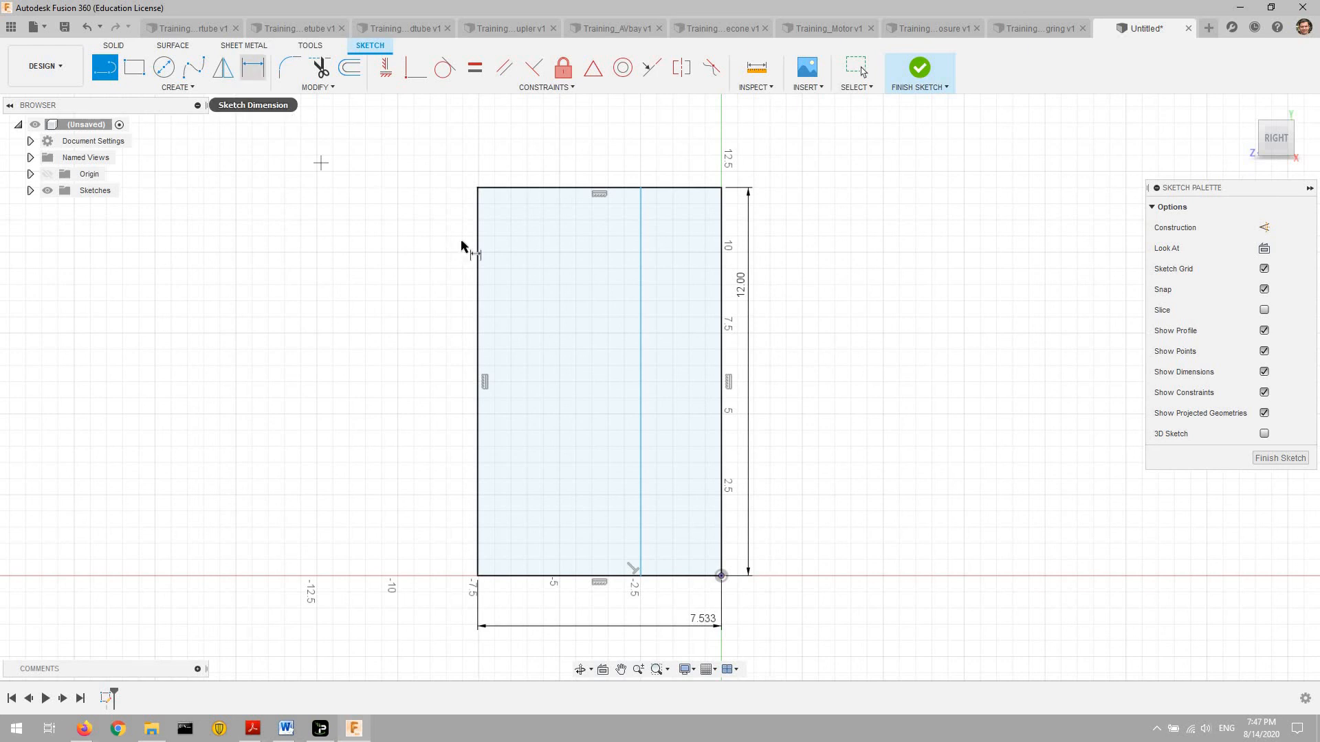
pyautogui.click(640, 304)
pyautogui.click(721, 274)
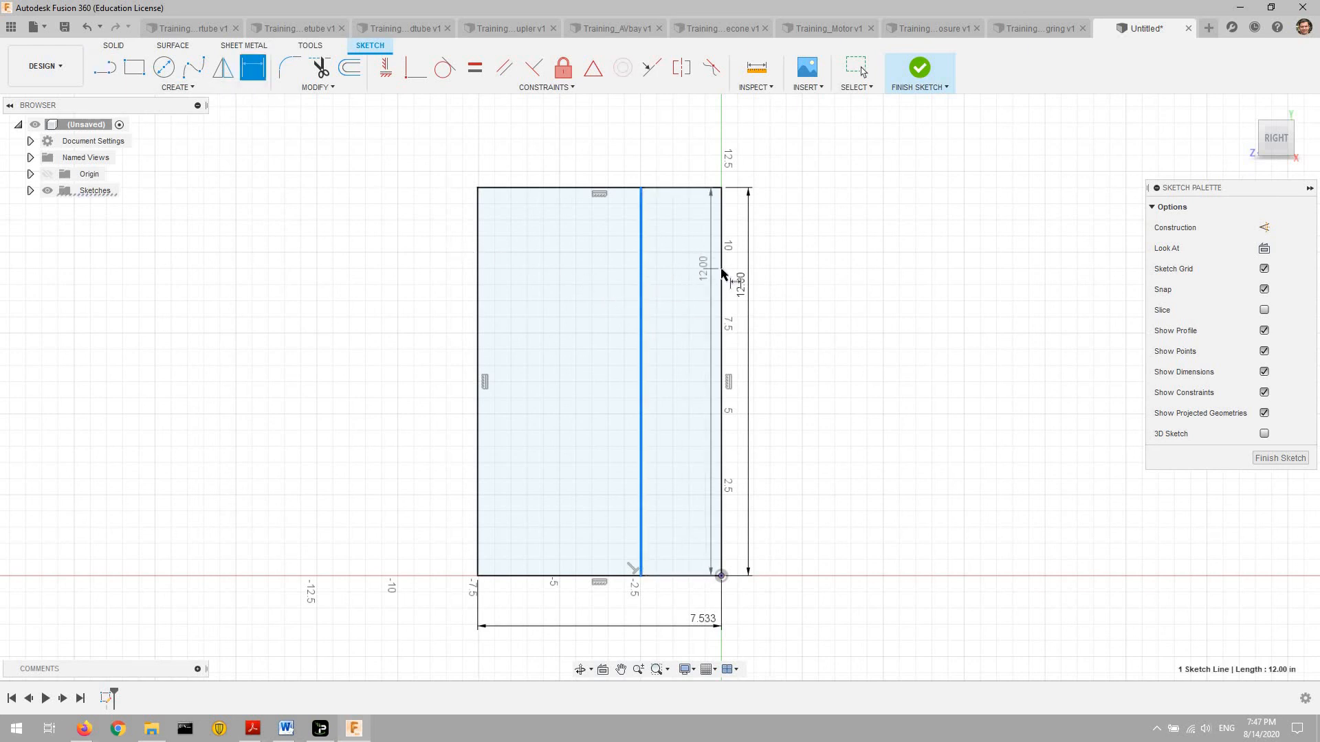
pyautogui.click(730, 136)
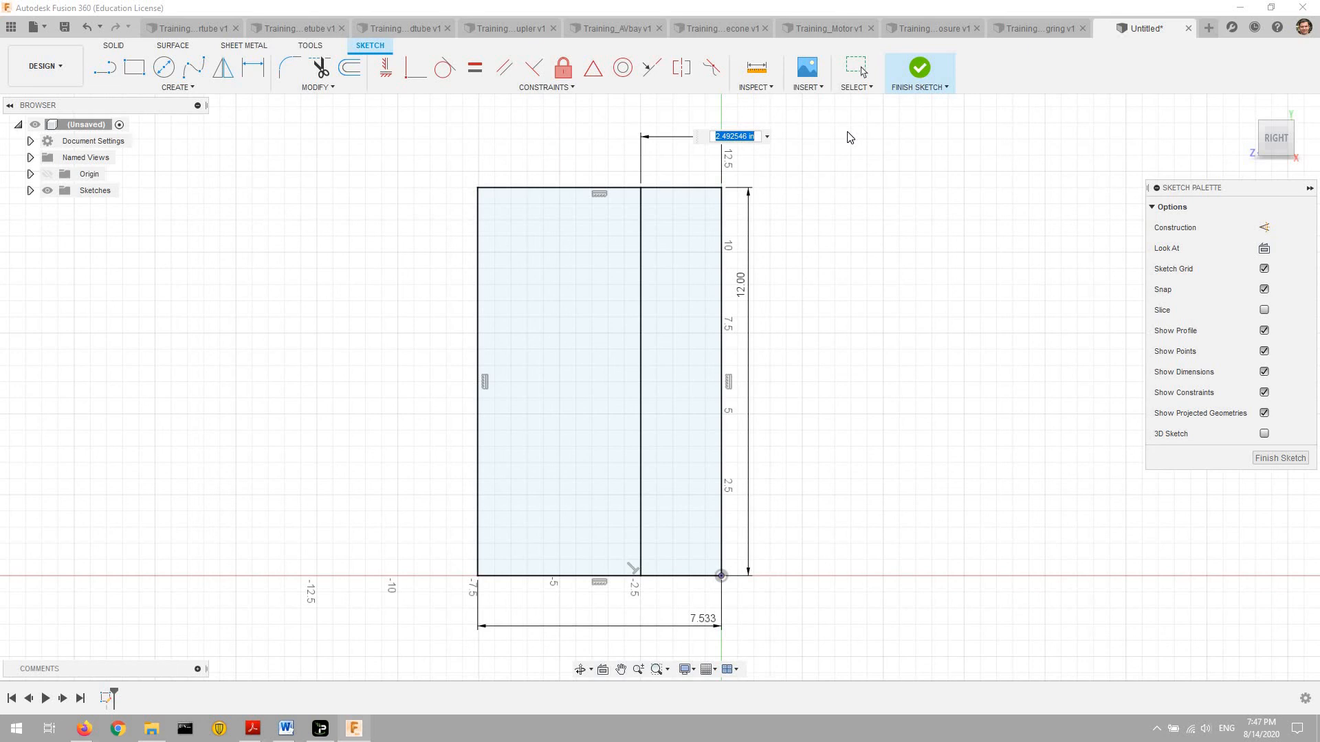
pyautogui.write('1.6')
pyautogui.press('BackSpace')
pyautogui.write('562992126')
pyautogui.press('Return')
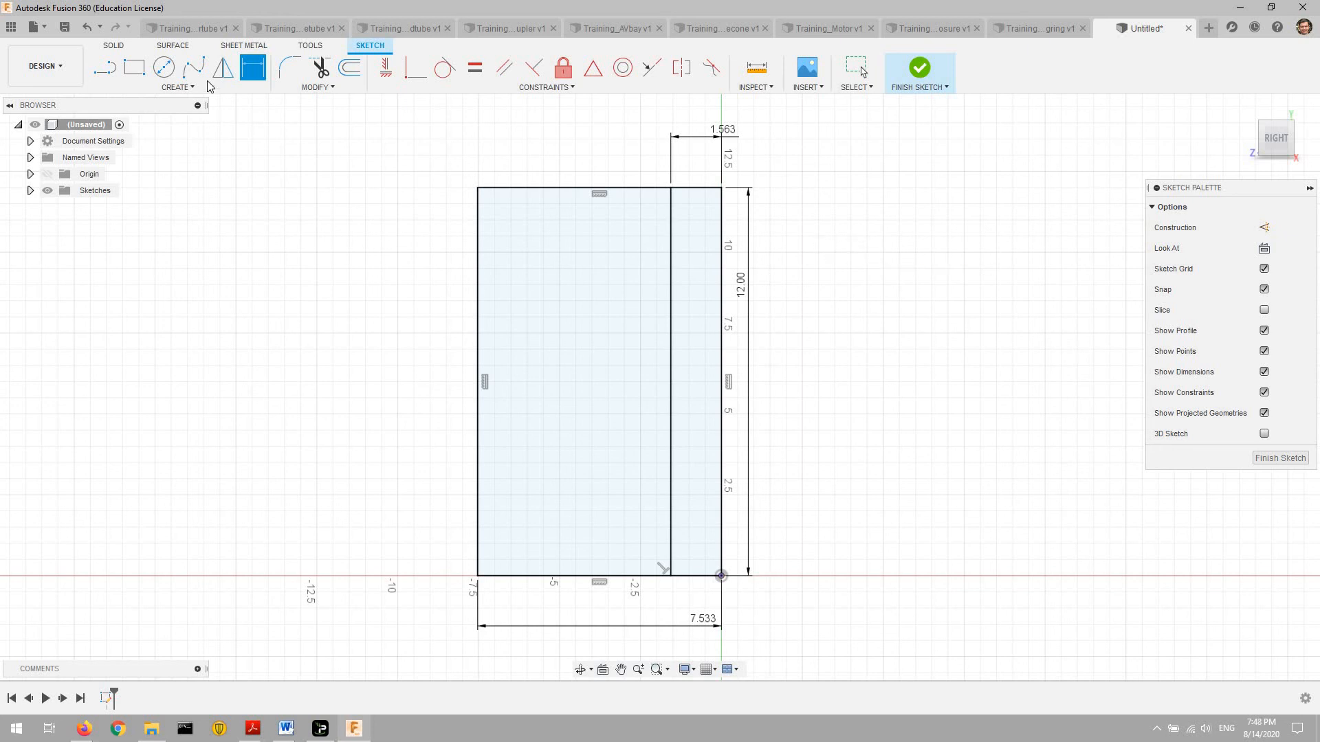
# - Draw two sloped lines from the inner vertical line's top and bottom ends, converging toward the rectangle's far vertical edge
pyautogui.click(104, 67)
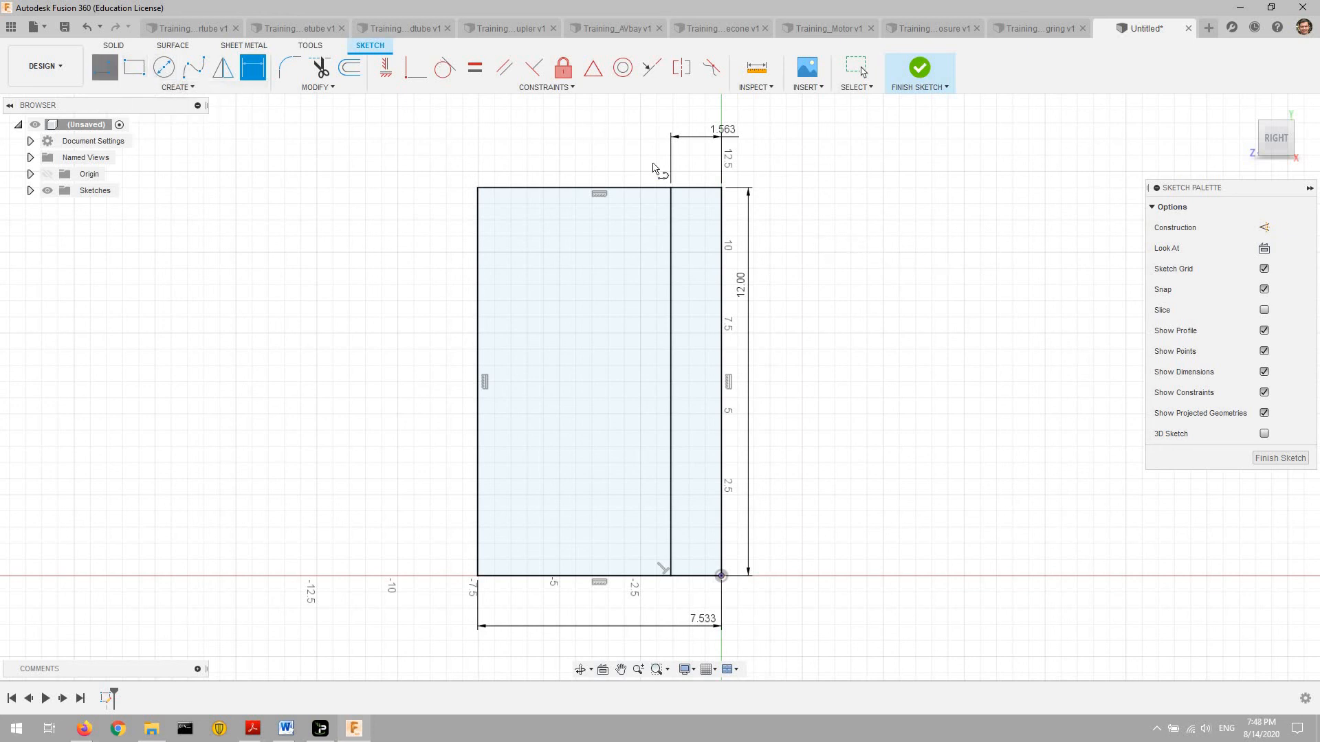
pyautogui.click(671, 188)
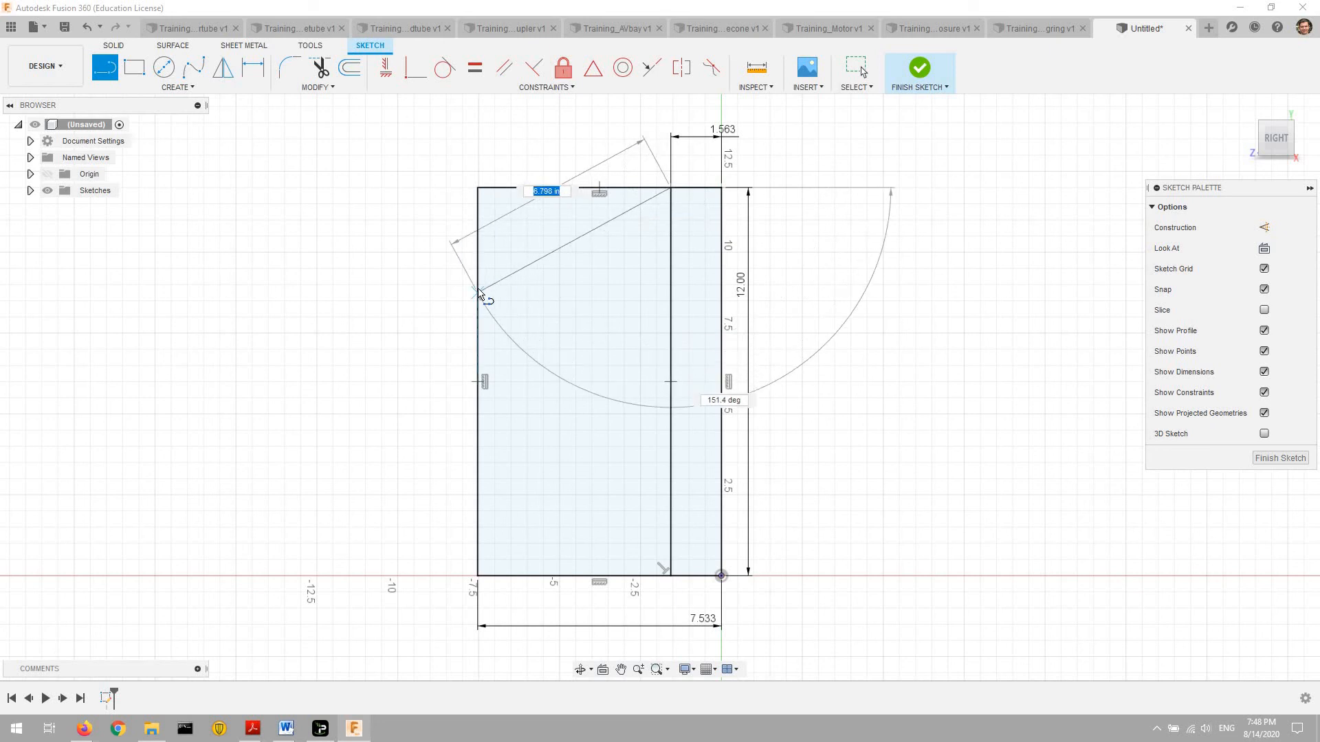
pyautogui.click(477, 288)
pyautogui.press('Escape')
pyautogui.click(671, 576)
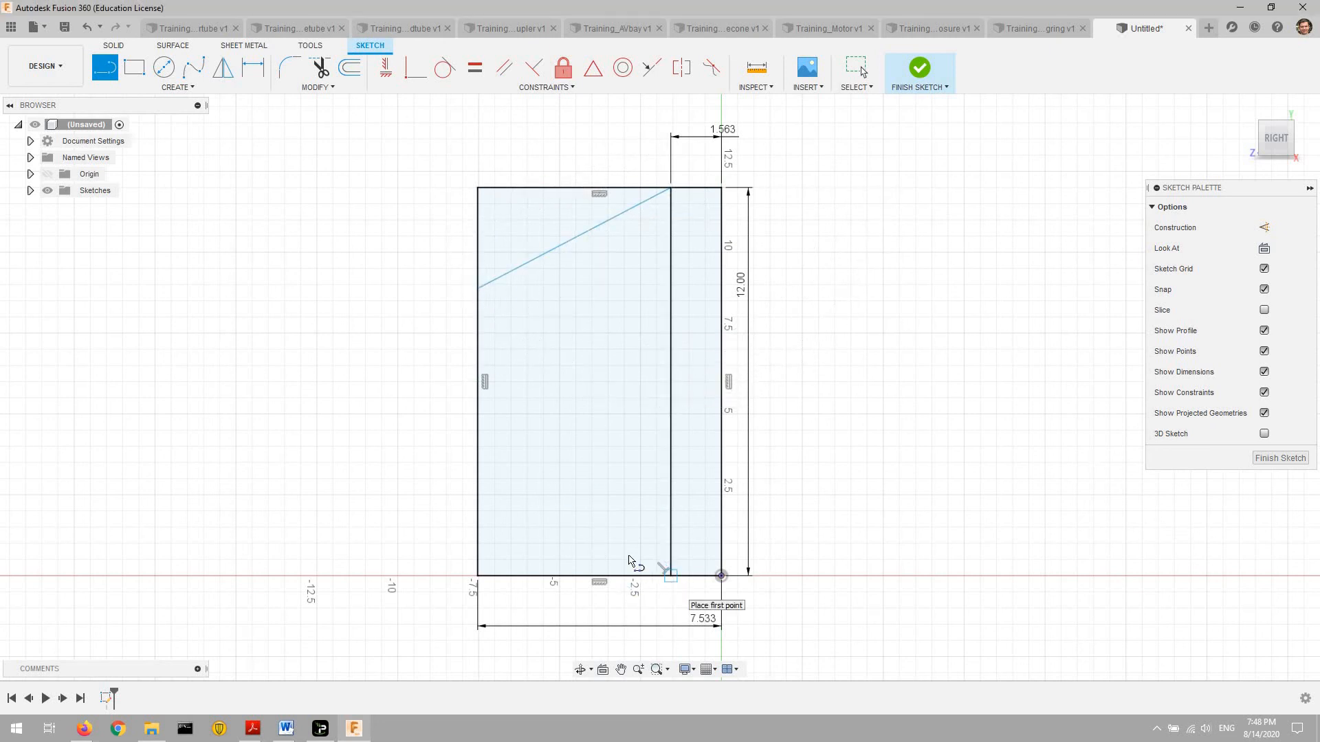
pyautogui.click(477, 513)
pyautogui.press('Escape')
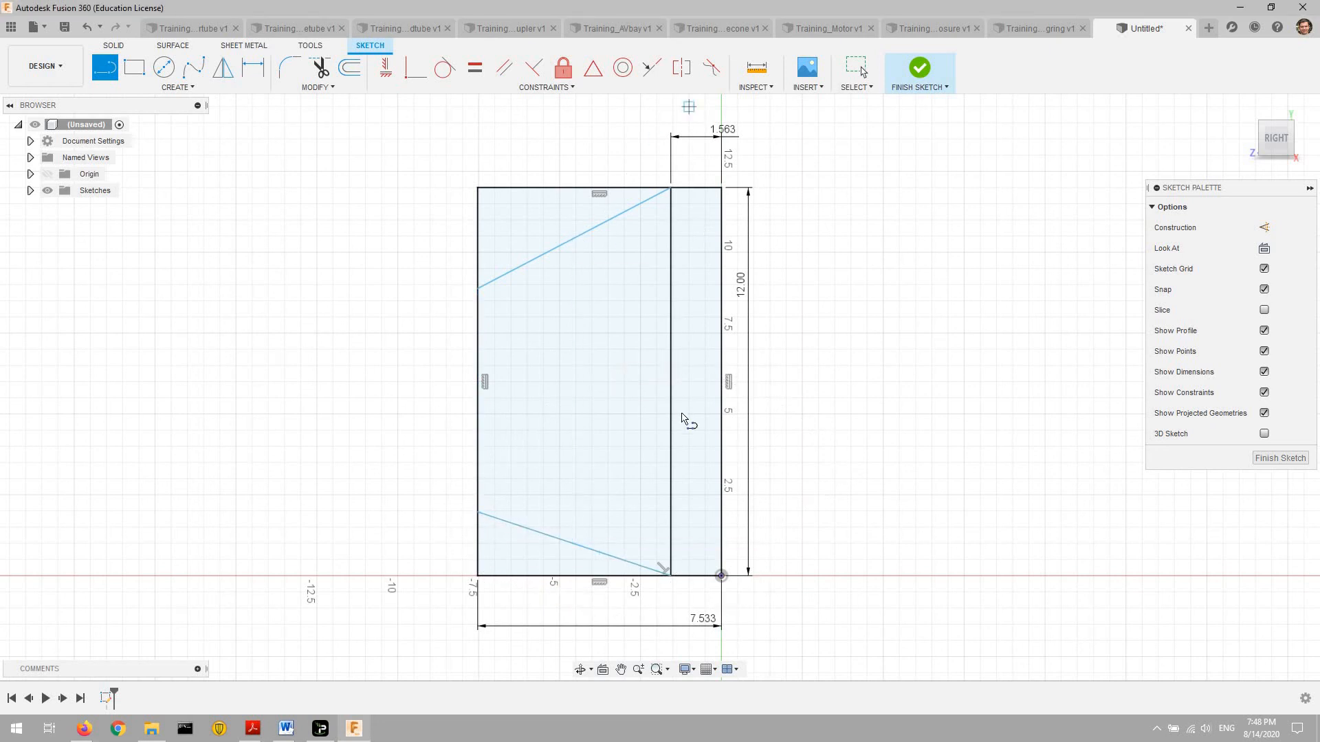
# - Draw a short horizontal line inward from the midpoint of the edge through the origin and make the two sloped lines symmetric about it
pyautogui.click(717, 382)
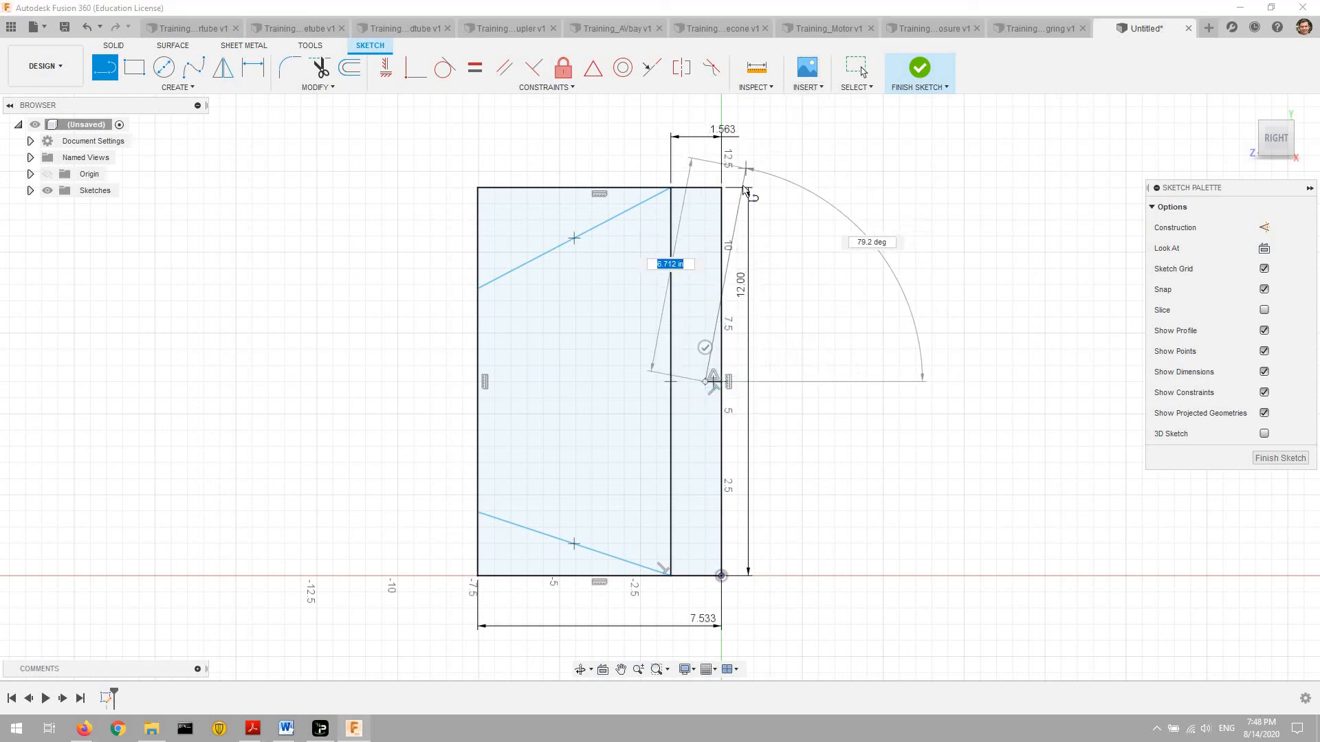
pyautogui.press('Escape')
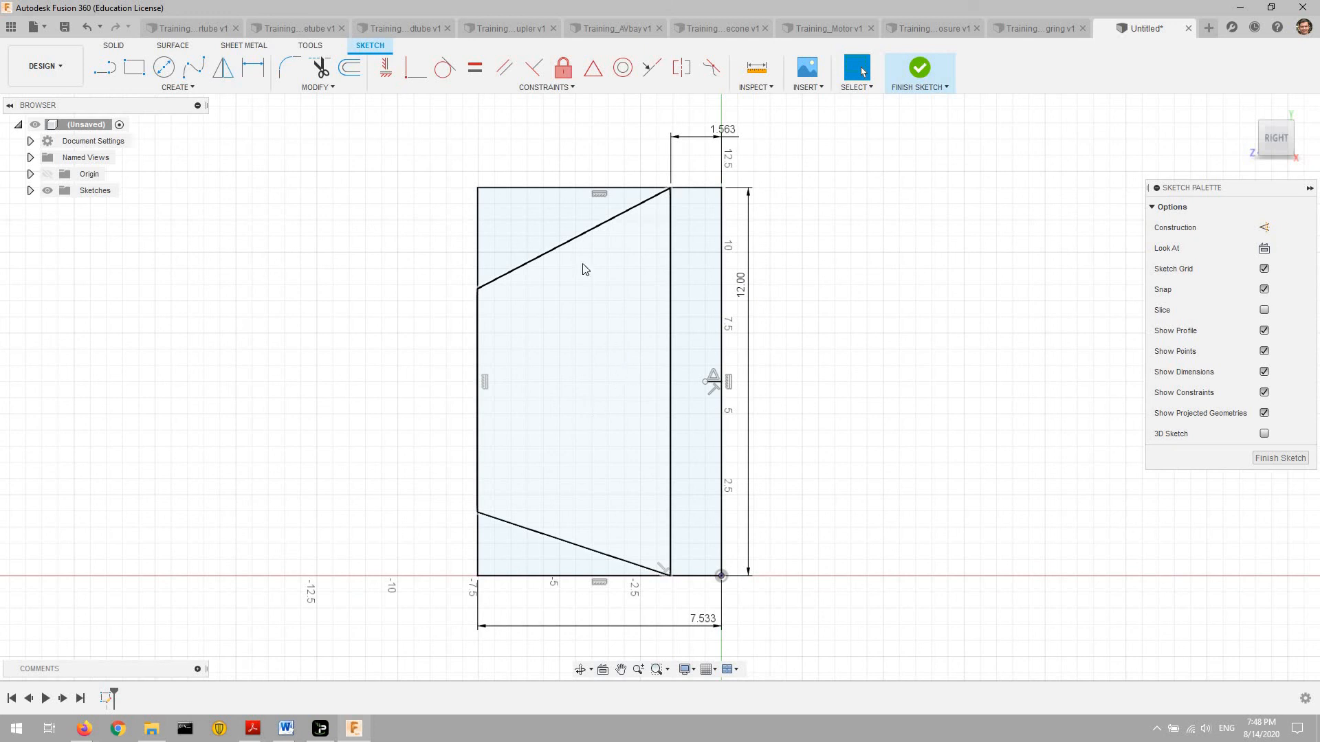
pyautogui.click(533, 68)
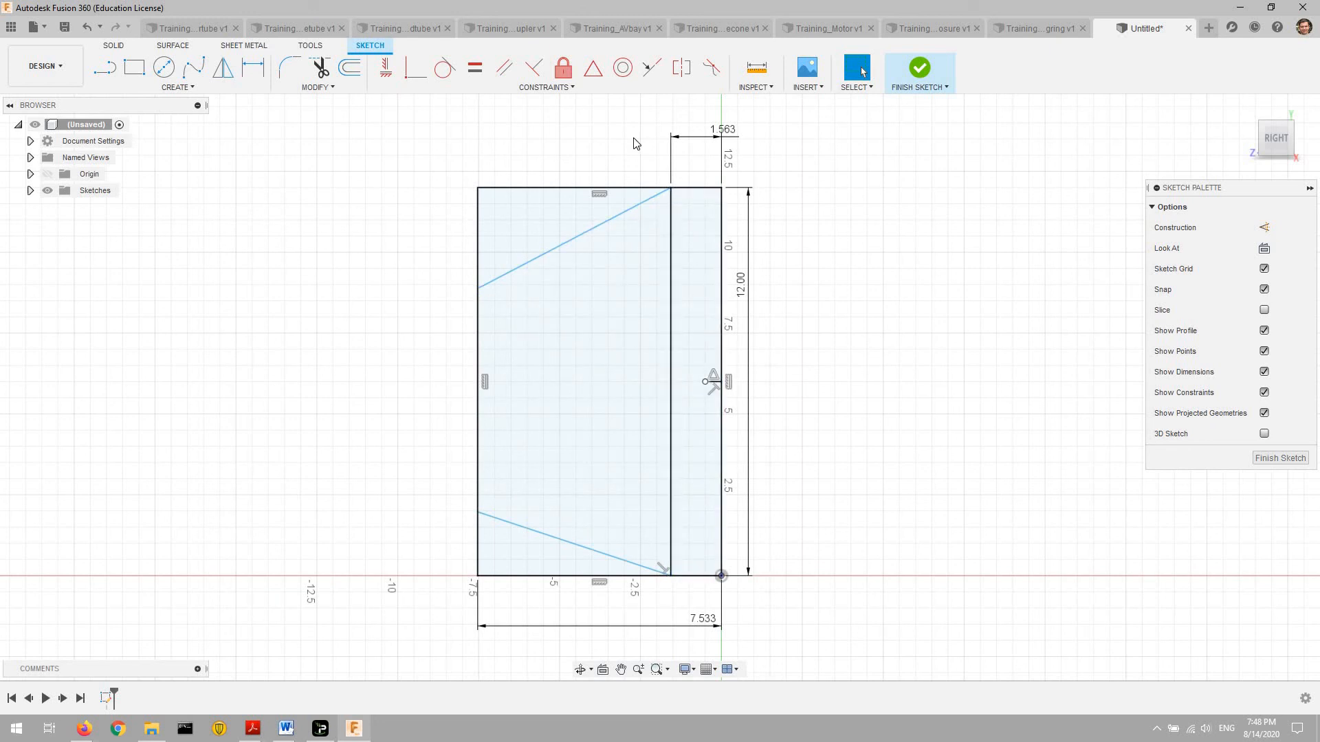
pyautogui.click(706, 71)
pyautogui.click(594, 229)
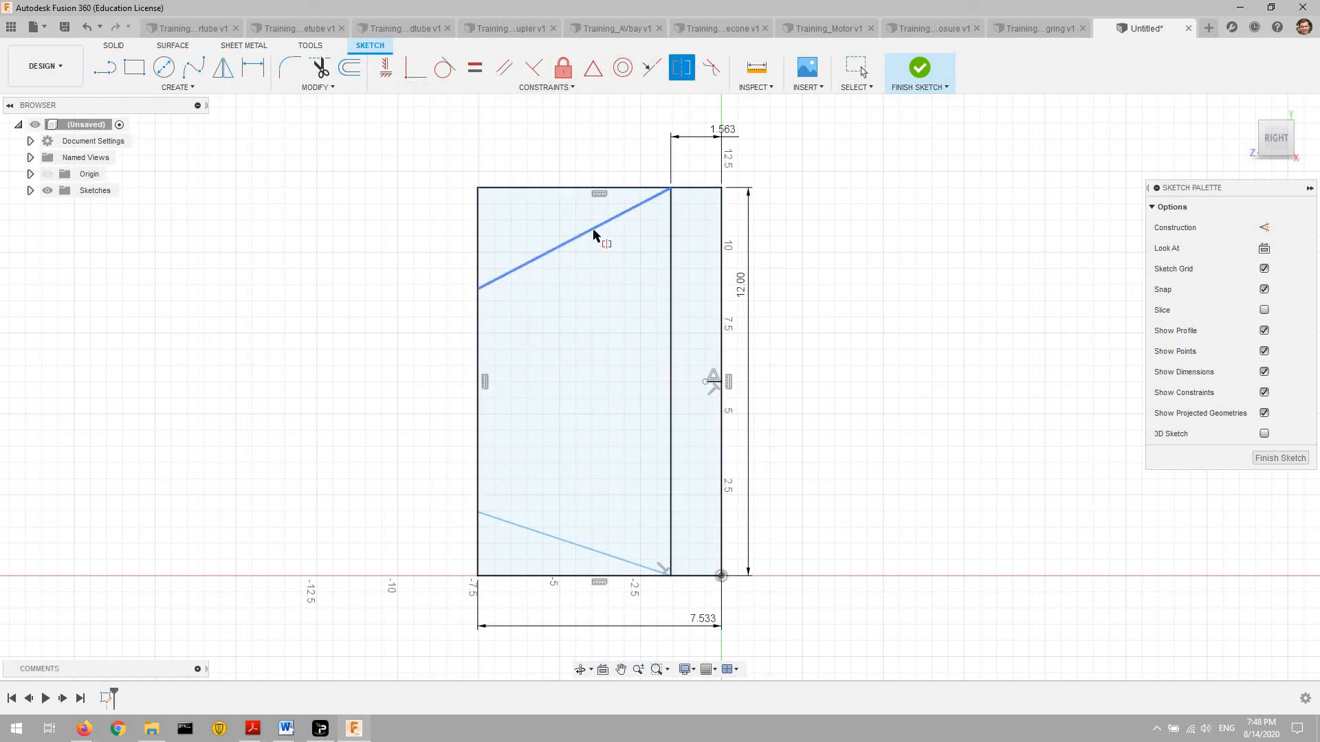
pyautogui.click(558, 543)
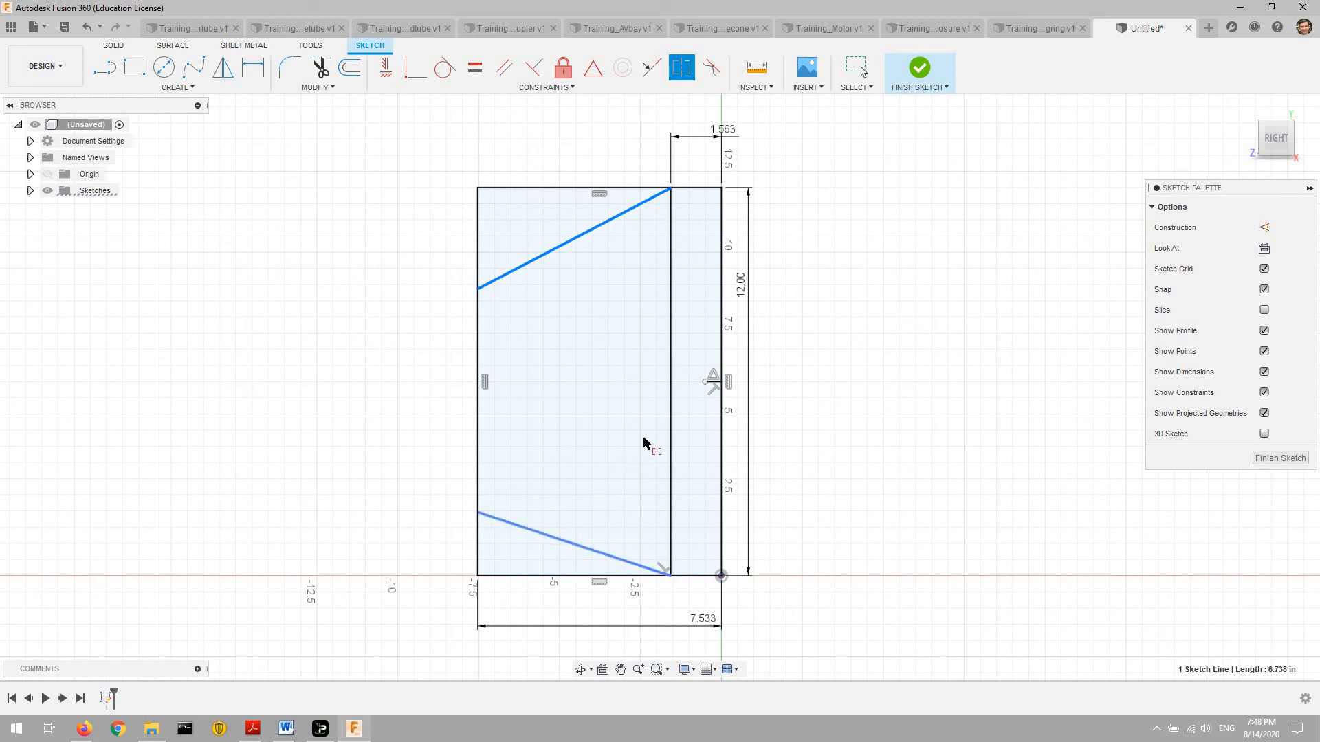
pyautogui.click(713, 387)
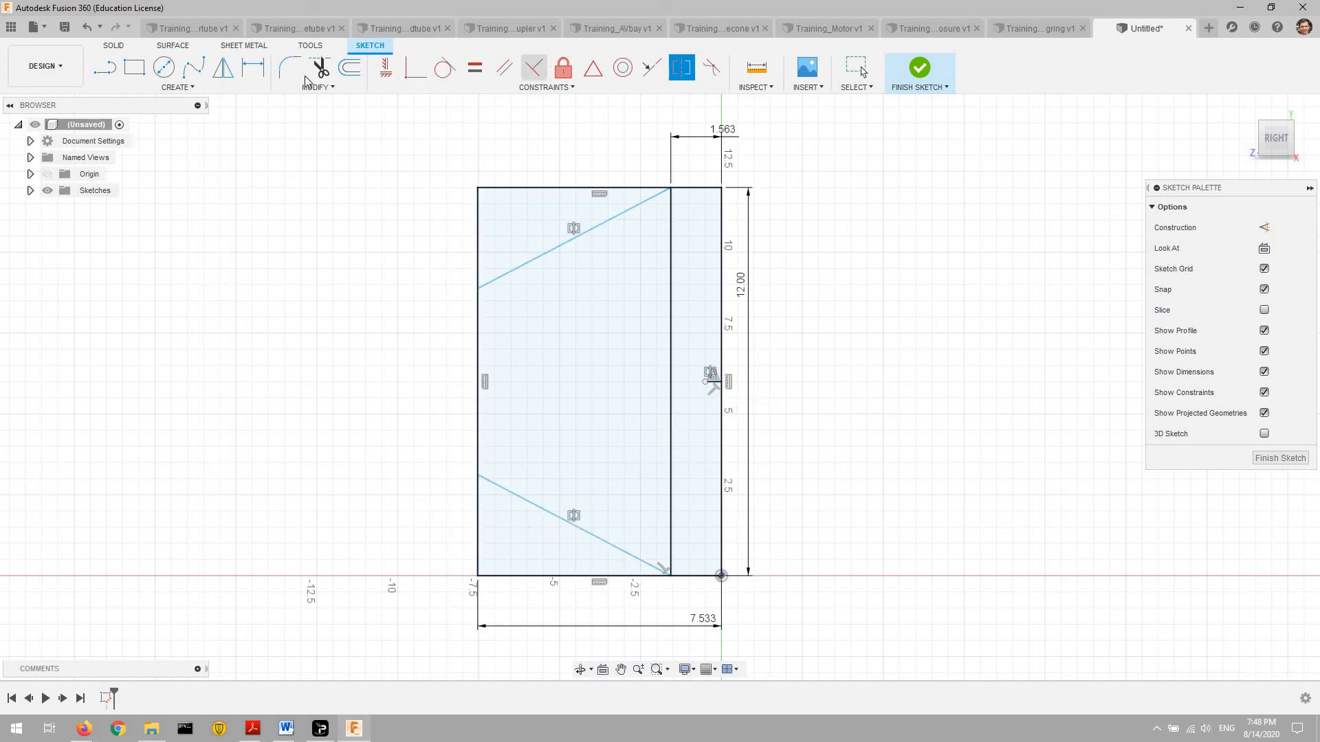
# - Dimension the vertical distance between the sloped lines' endpoints on the rectangle's far edge to 6 in
pyautogui.click(253, 67)
pyautogui.click(478, 289)
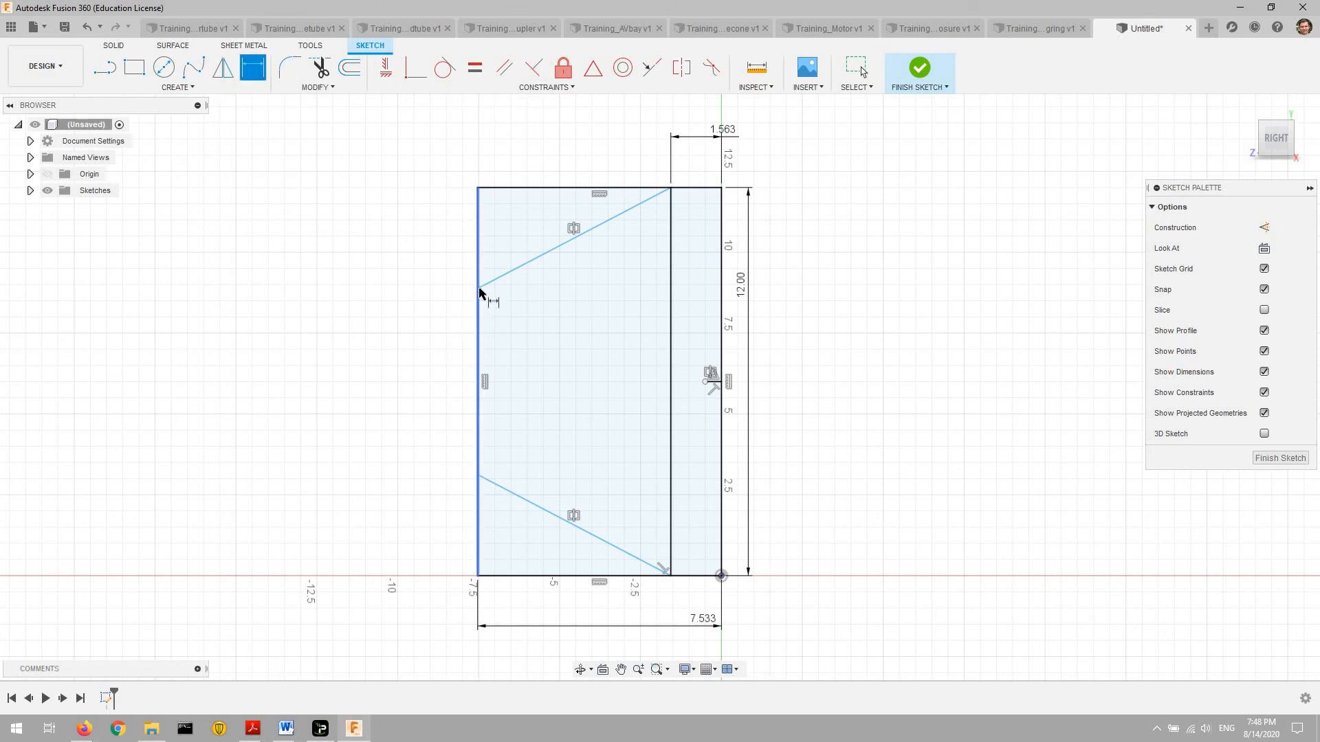
pyautogui.click(479, 473)
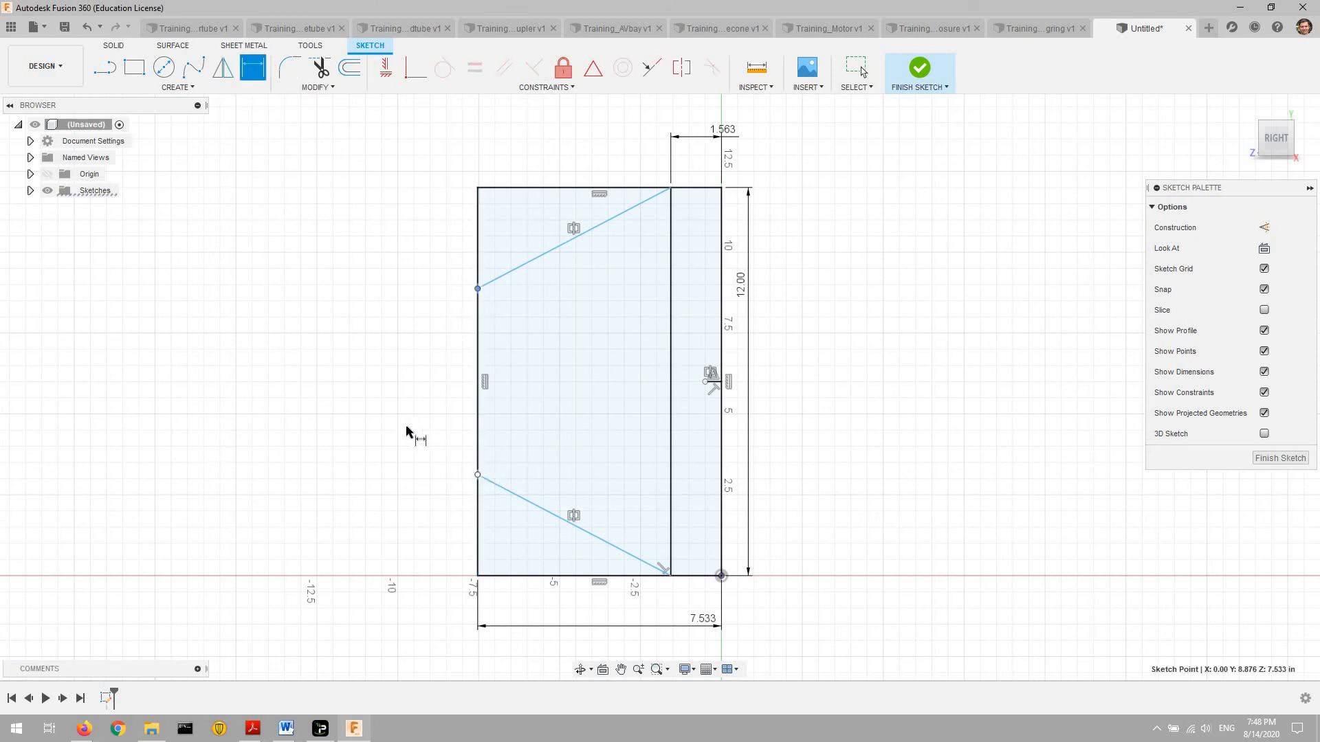
pyautogui.click(309, 333)
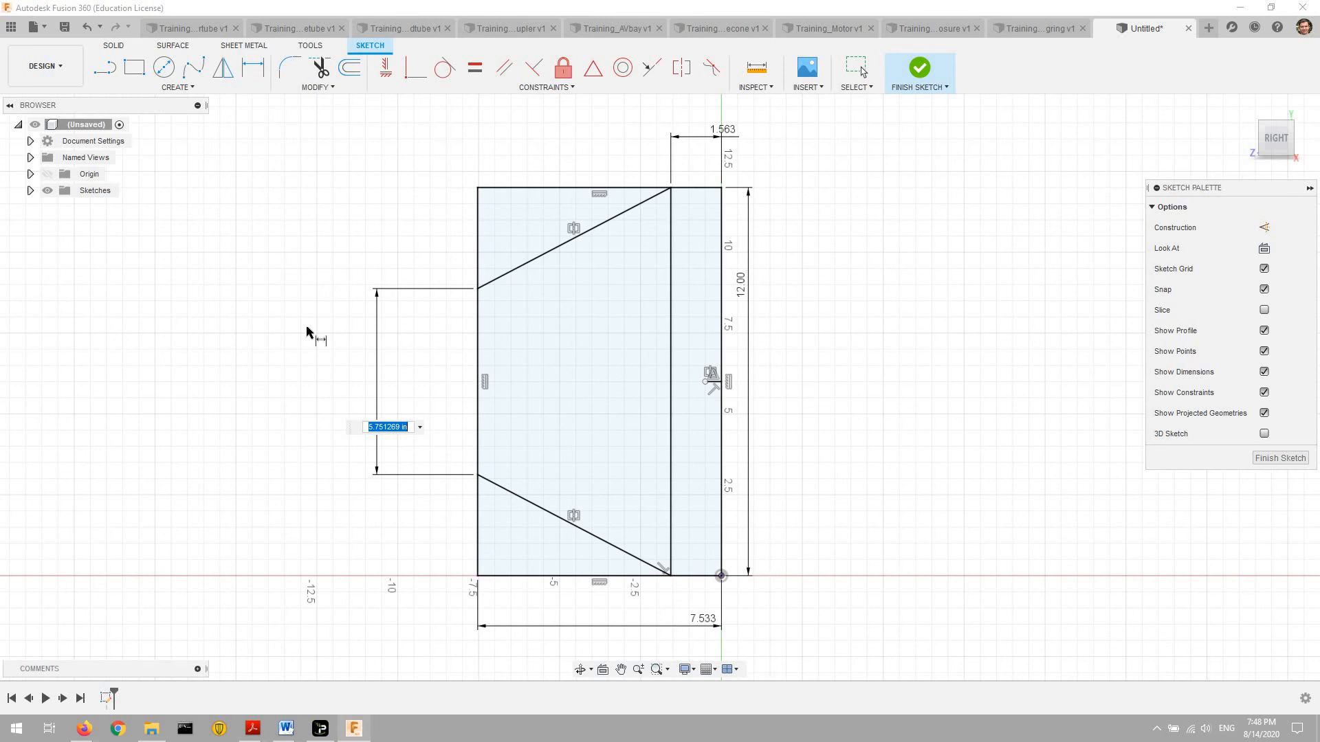
pyautogui.write('6')
pyautogui.press('Return')
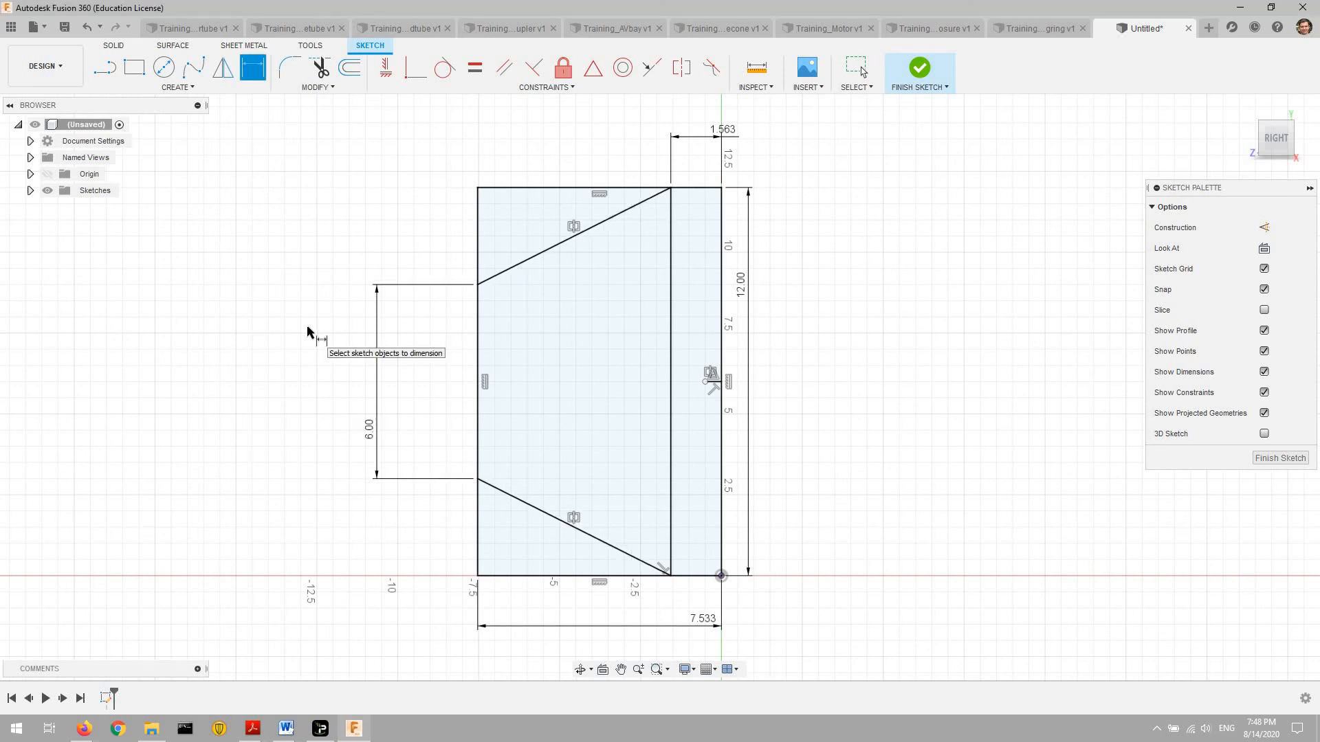
# - Extrude the trapezoid between the sloped lines and the adjoining full-height strip 0.25 in as a new body
pyautogui.click(114, 46)
pyautogui.click(134, 67)
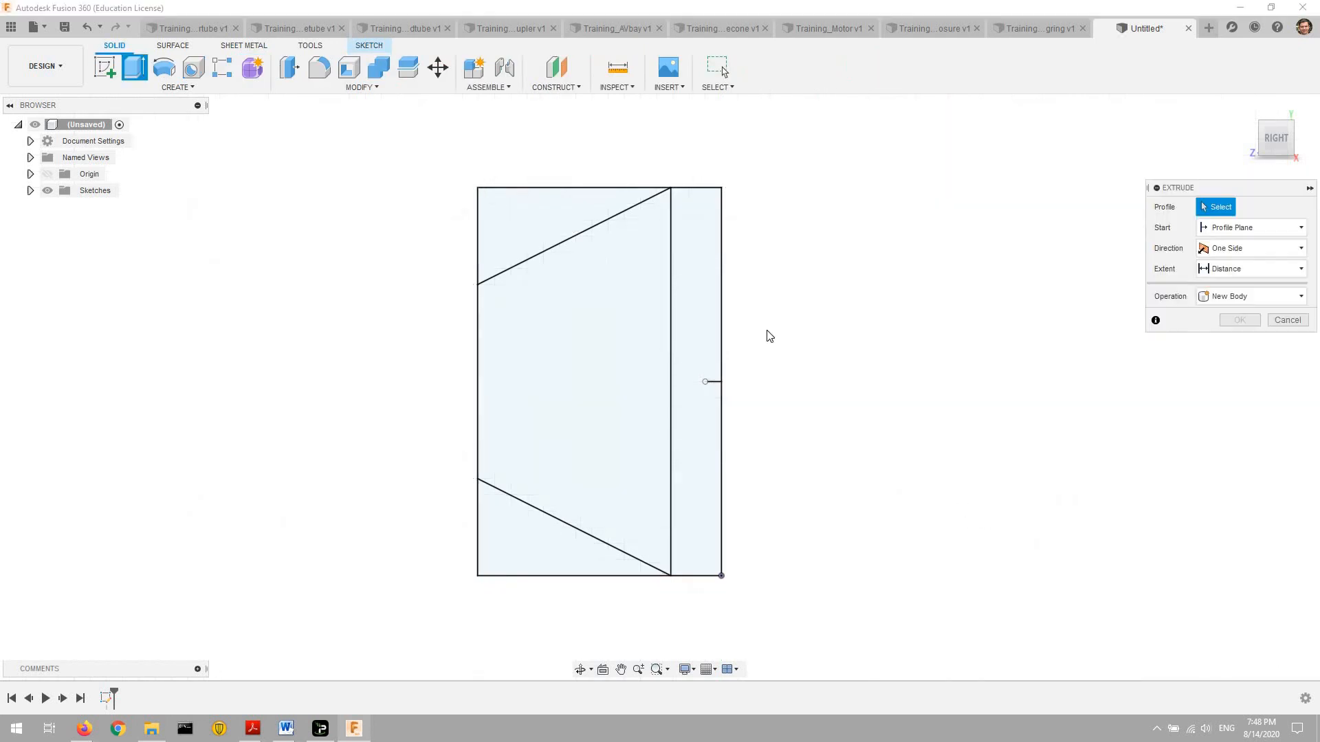
pyautogui.click(690, 282)
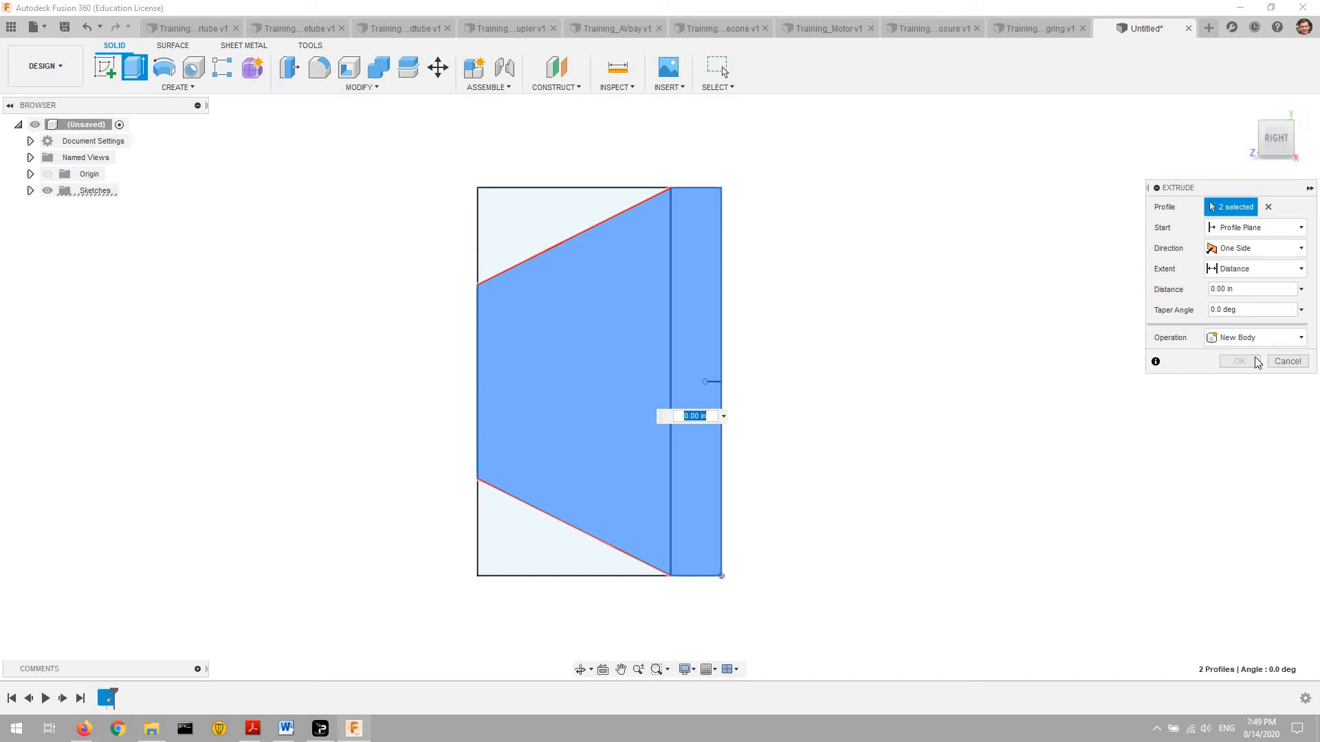
pyautogui.click(1257, 292)
pyautogui.click(1256, 292)
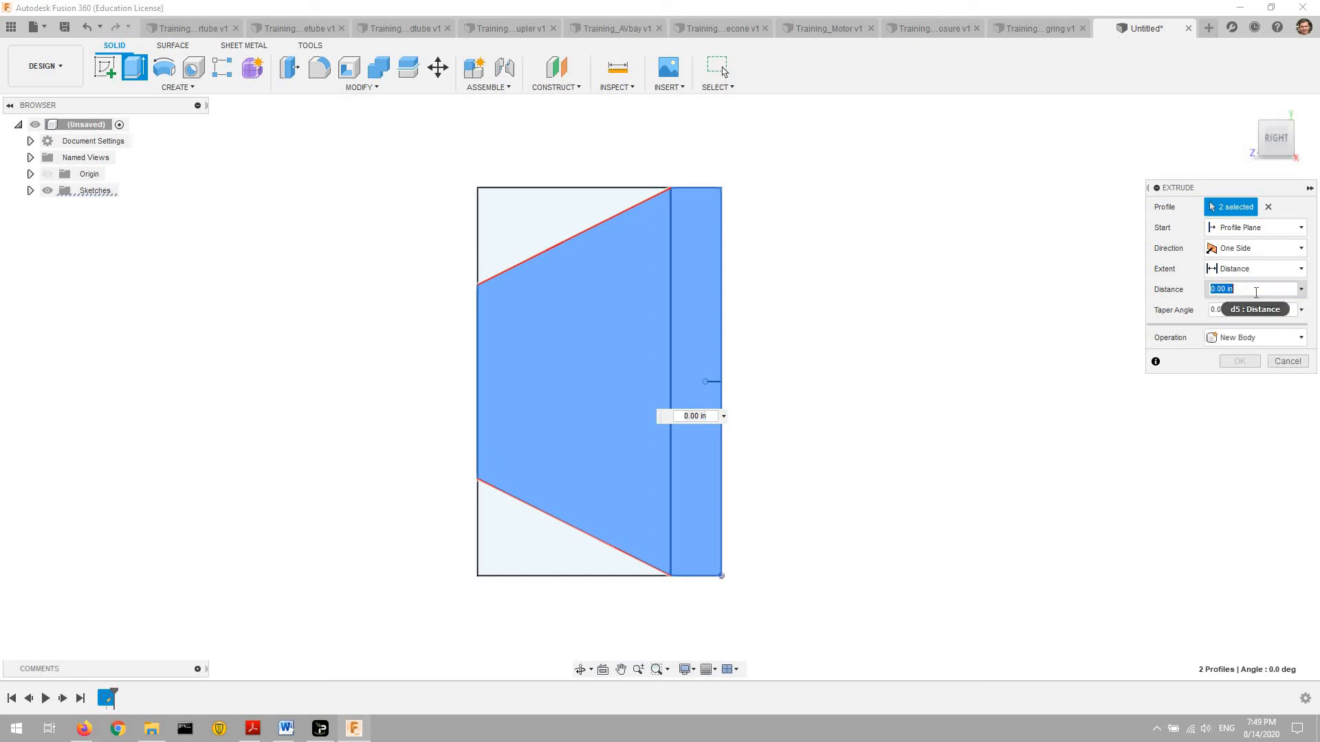
pyautogui.write('25')
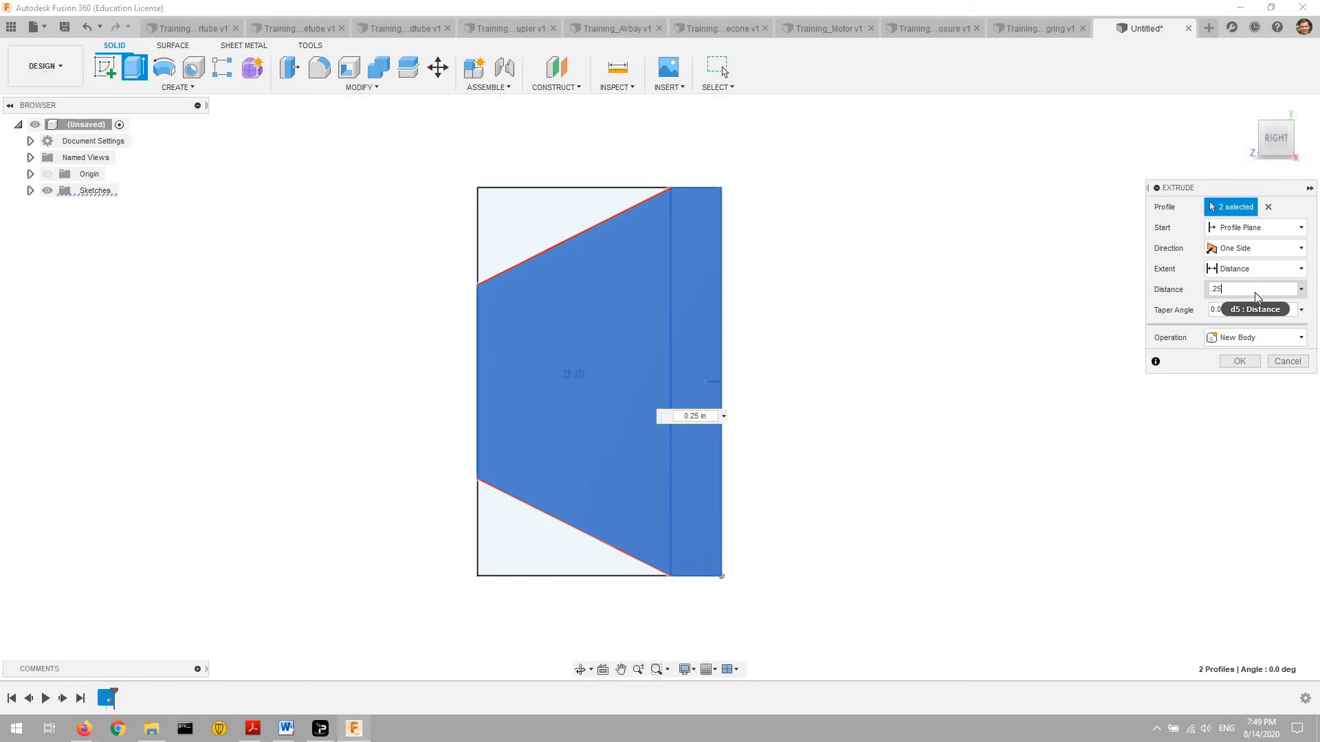
pyautogui.press('Return')
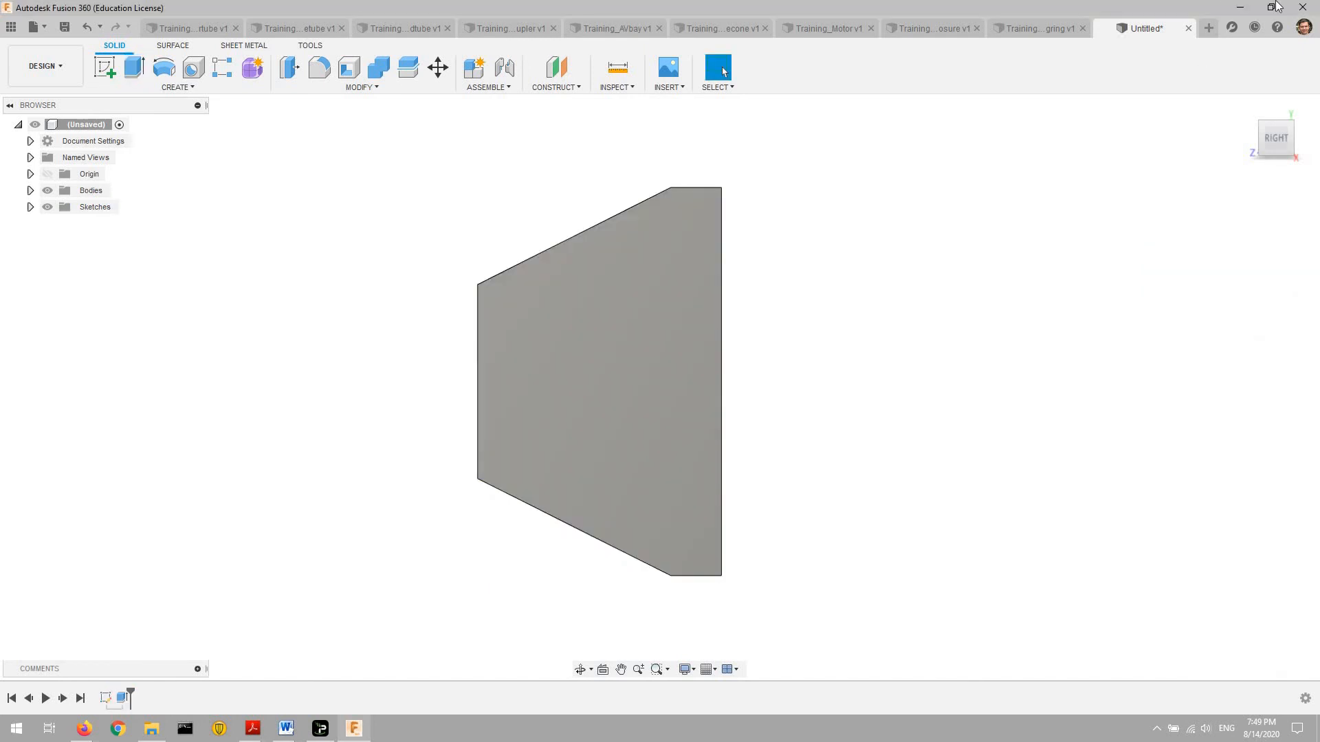
# - Save the design as Training_Fin in the CAD Training folder of the 2019-2020 project
pyautogui.moveTo(1276, 138)
pyautogui.mouseDown()
pyautogui.moveTo(1309, 140)
pyautogui.moveTo(1269, 129)
pyautogui.moveTo(1298, 146)
pyautogui.moveTo(1286, 140)
pyautogui.mouseUp()
pyautogui.click(1277, 125)
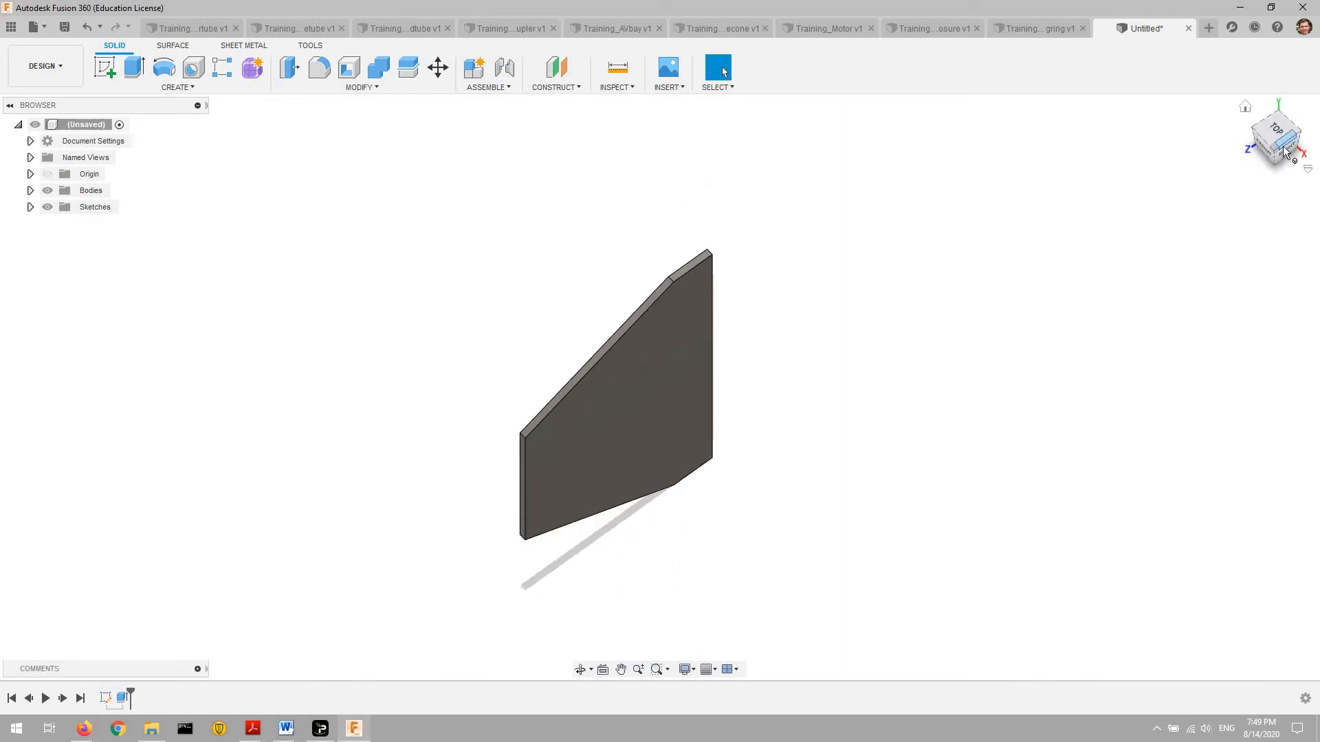
pyautogui.click(1279, 146)
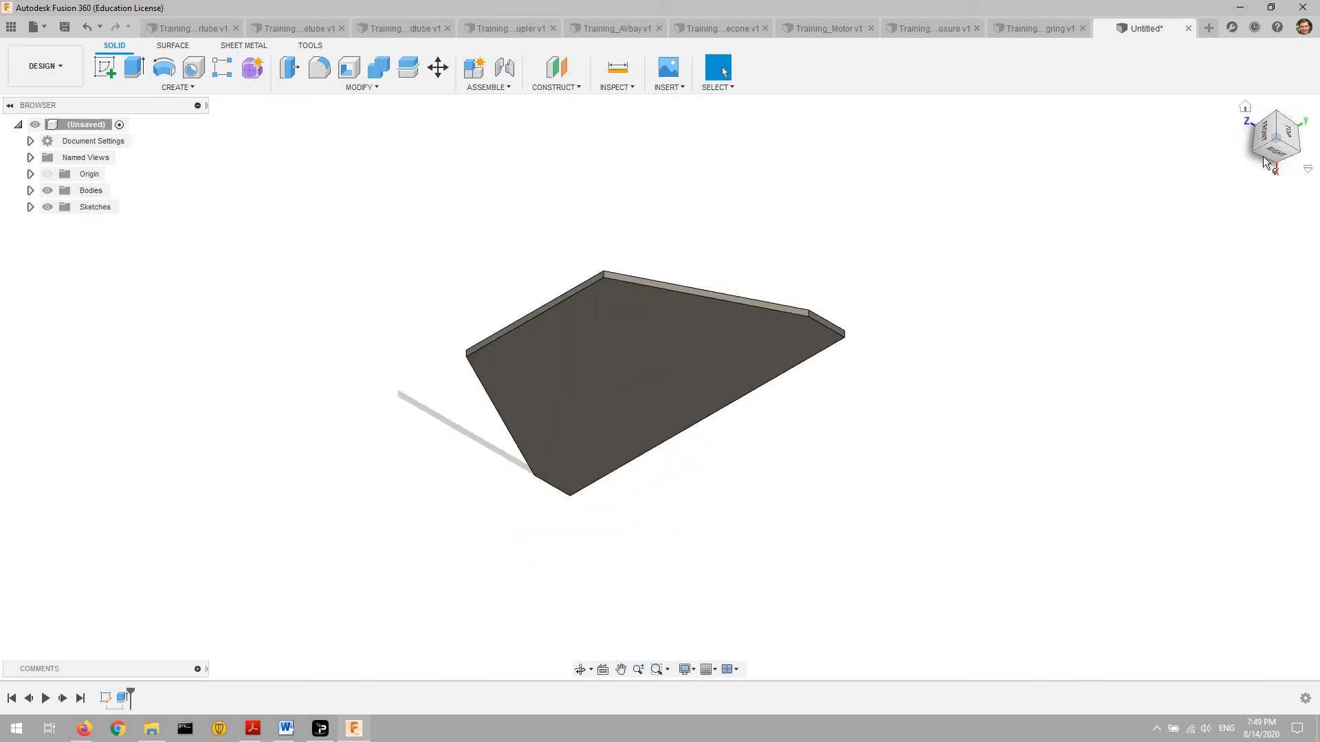
pyautogui.moveTo(1286, 163); pyautogui.dragTo(1275, 148)
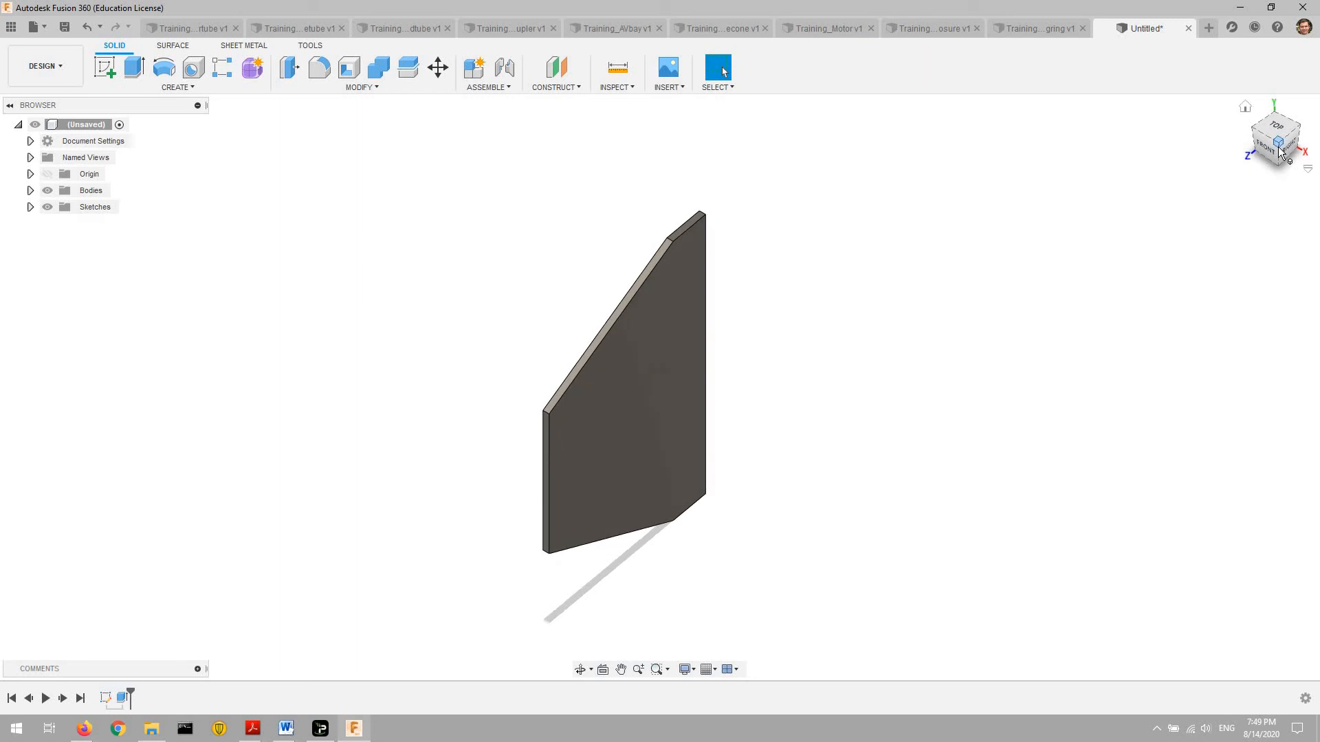
pyautogui.click(1276, 141)
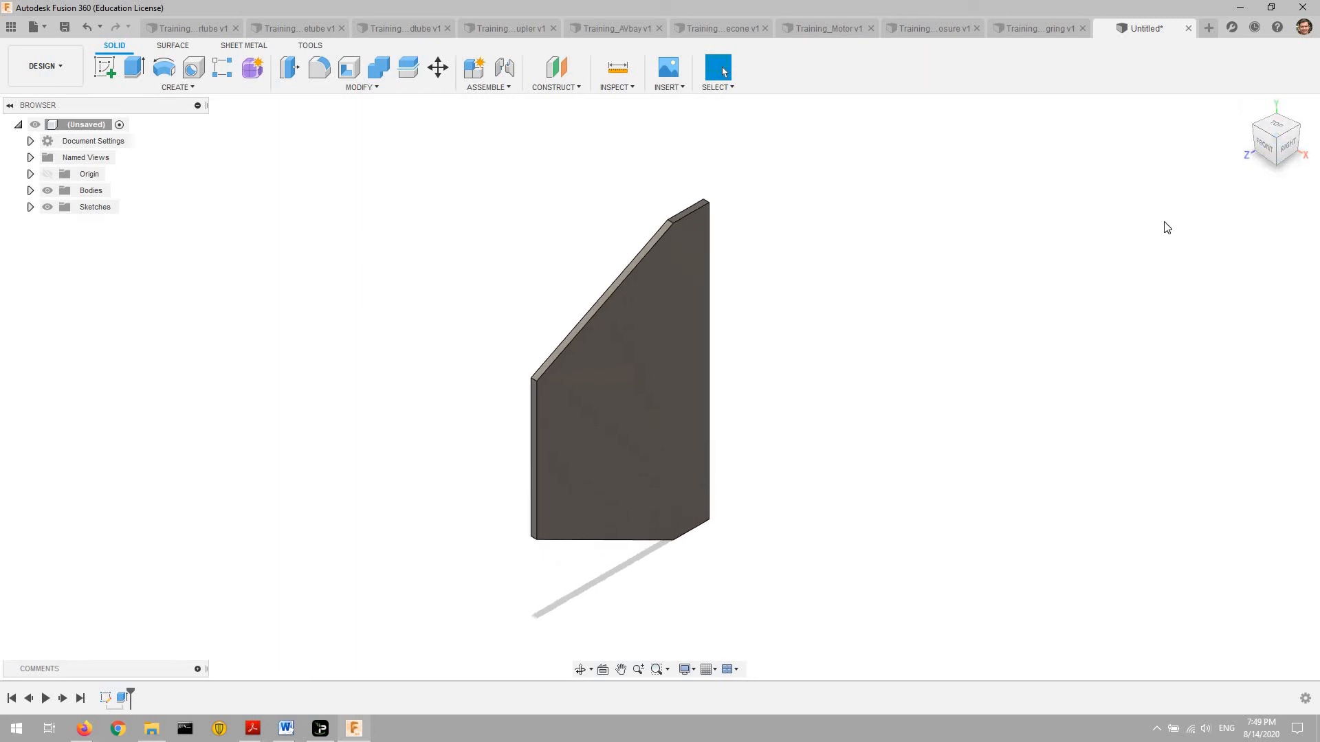
pyautogui.hotkey('ctrl', 's')
pyautogui.write('Ti')
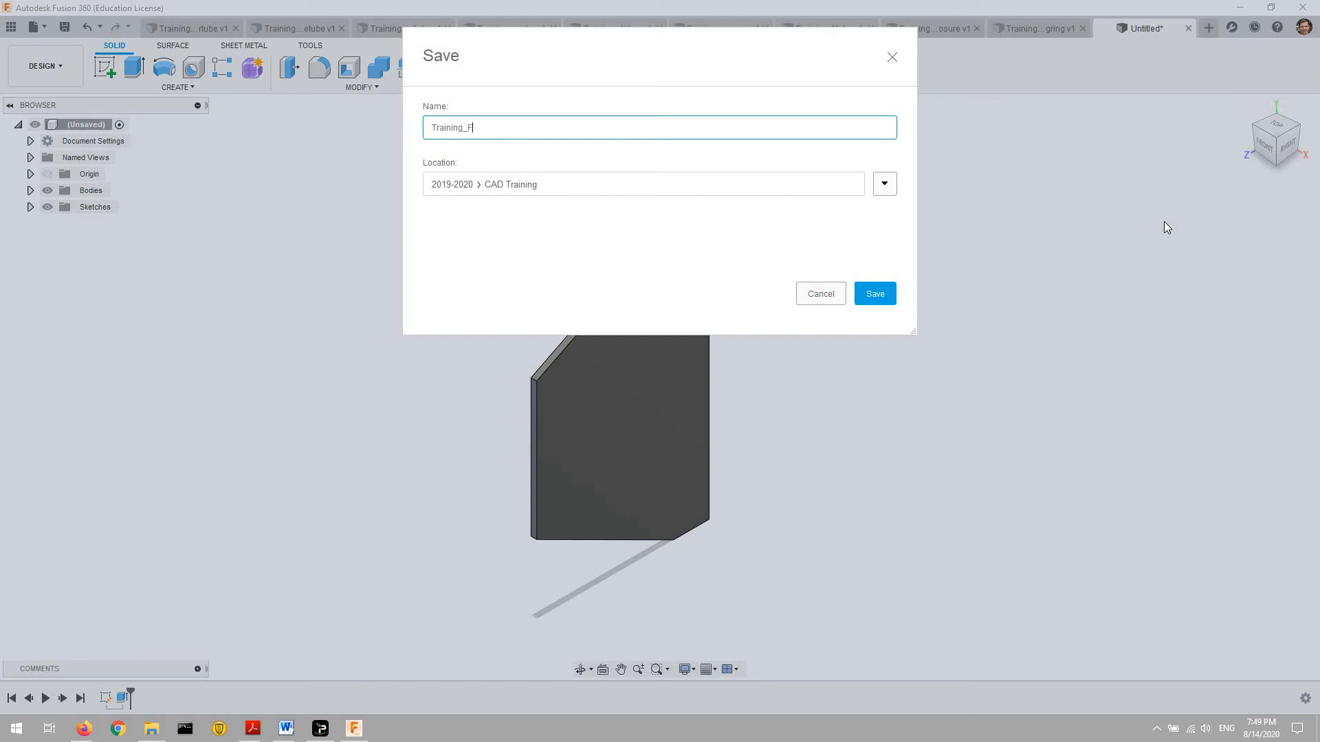
pyautogui.click(875, 294)
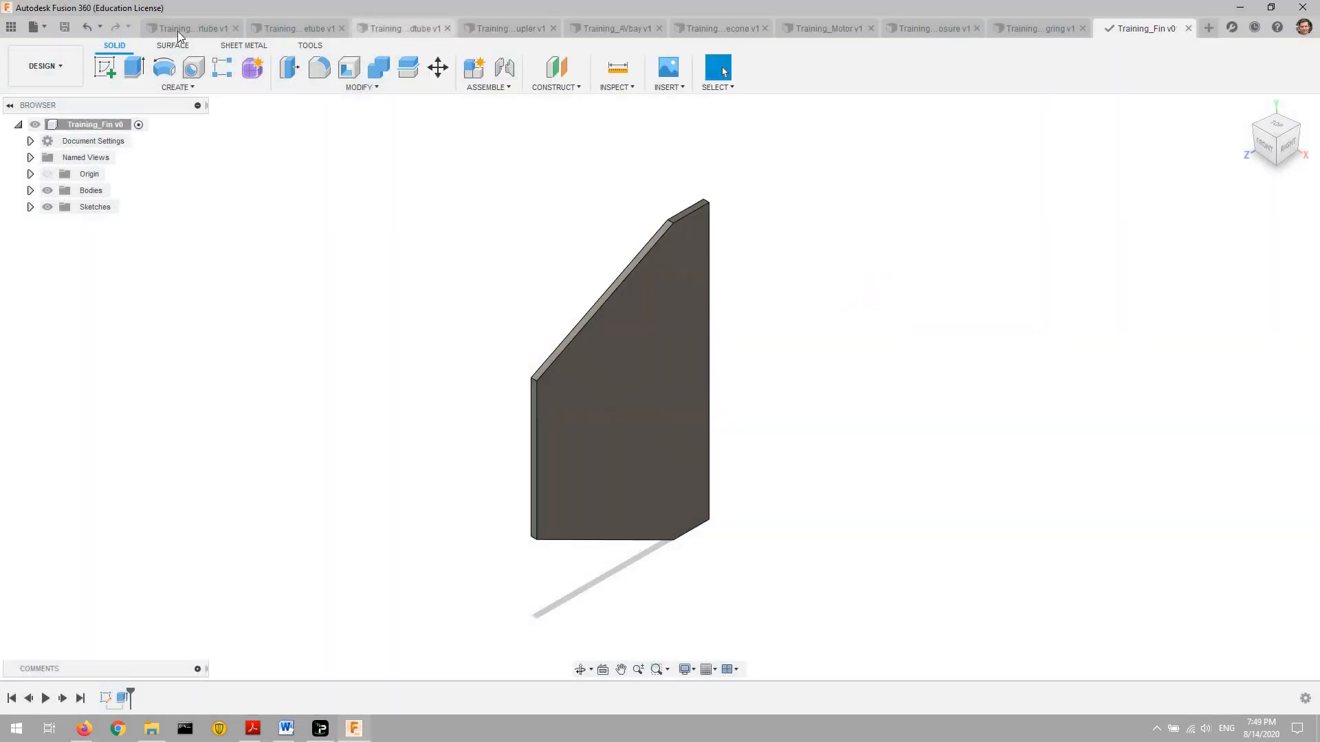